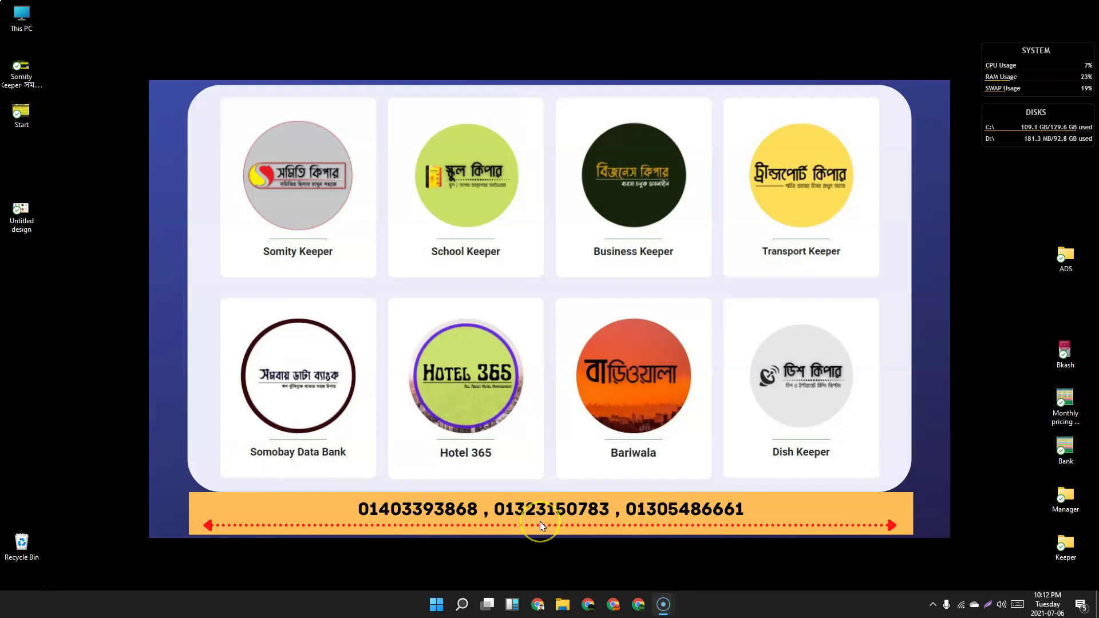
Launch Chrome and load portal.businesskeeper.xyz by typing 'porta' in the address bar.
left_click(537, 605)
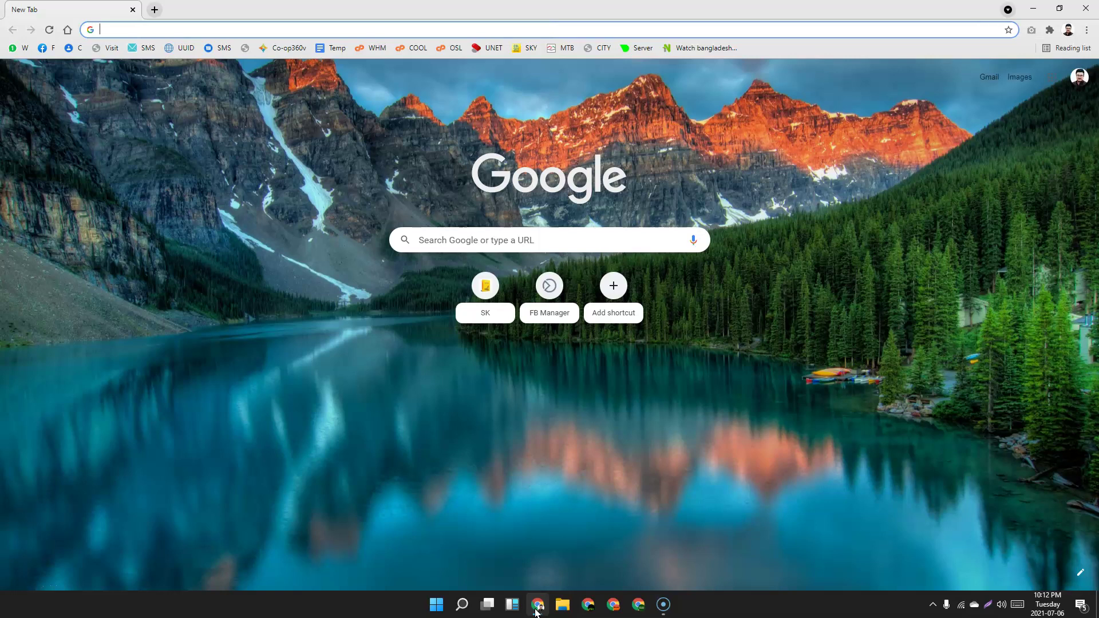
type("portal.businesskeeper.xyz")
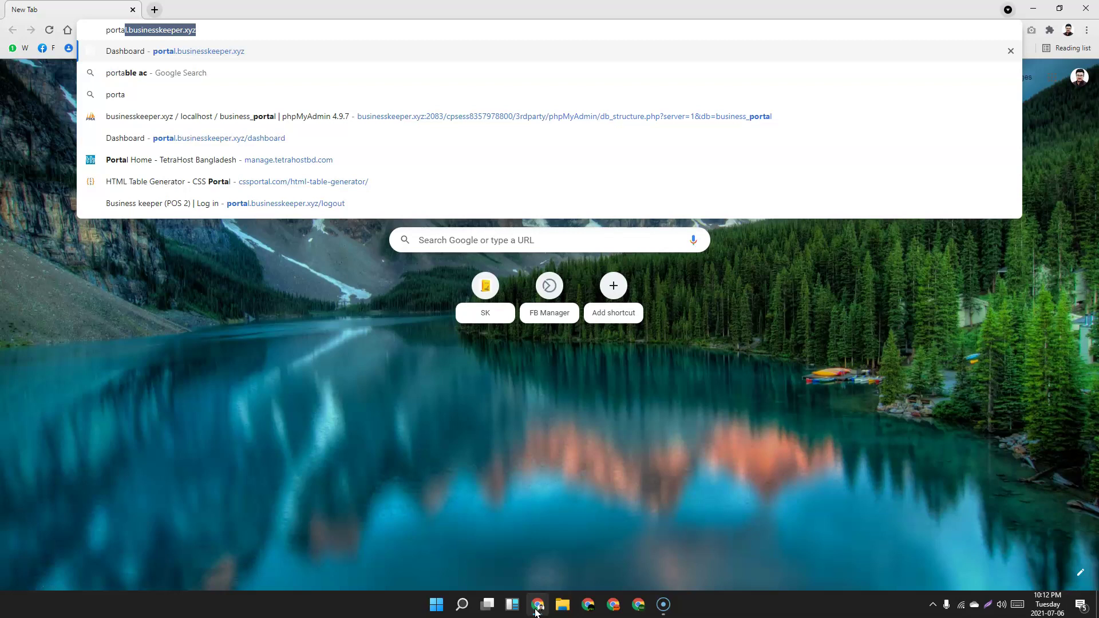
key("Return")
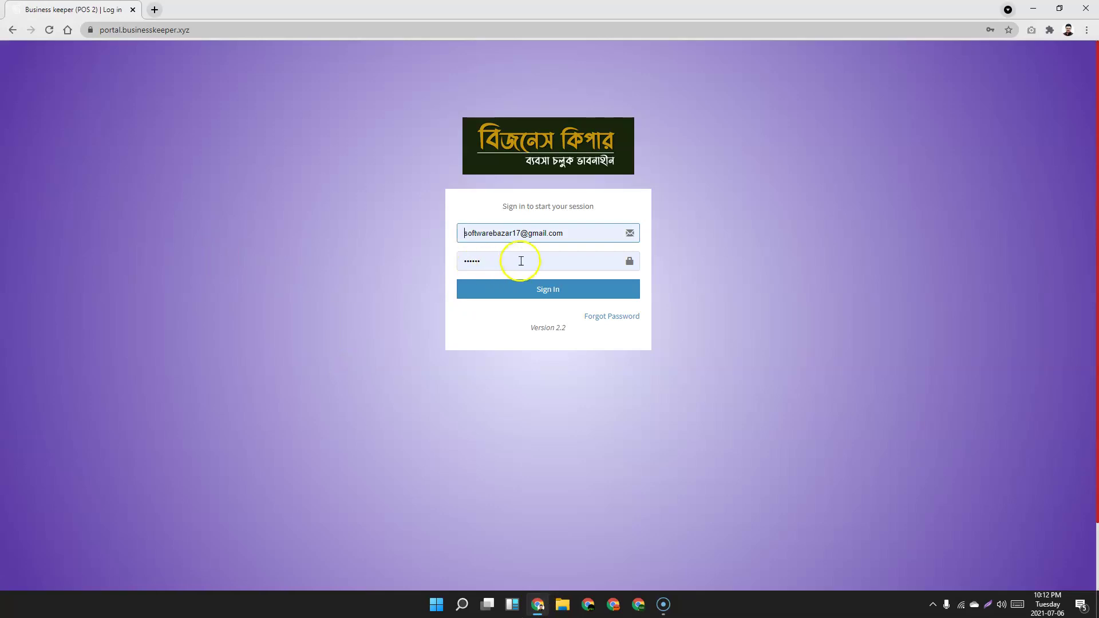
Sign in, dismiss the welcome alert, and point out the Sales, Expense and customer figures.
left_click(538, 295)
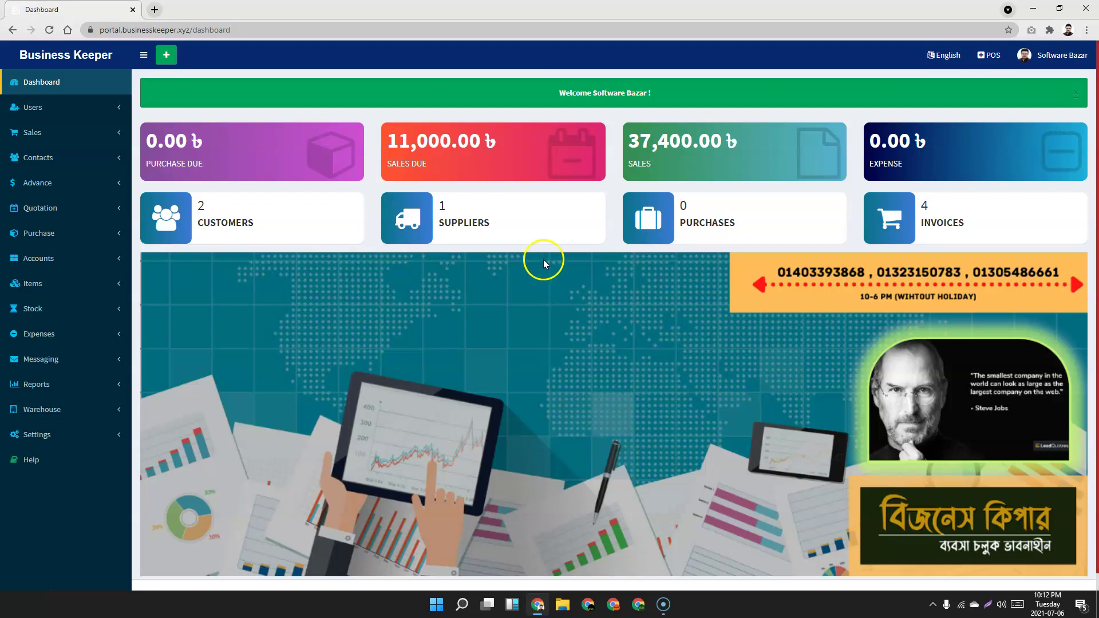
left_click(1075, 93)
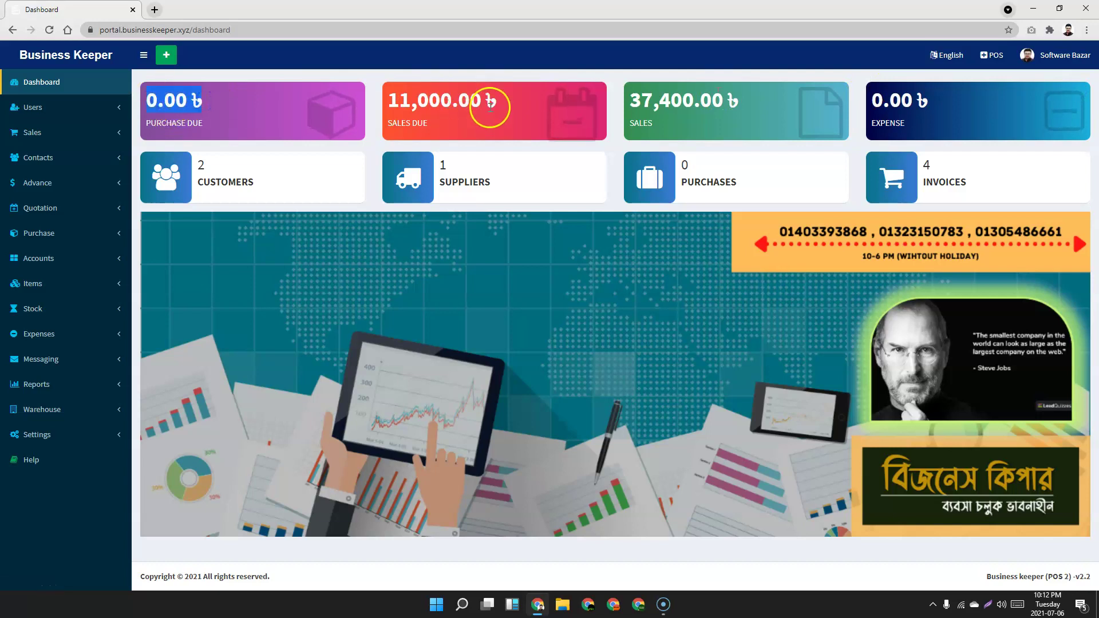
left_click_drag(747, 102, 659, 102)
left_click_drag(863, 93, 917, 101)
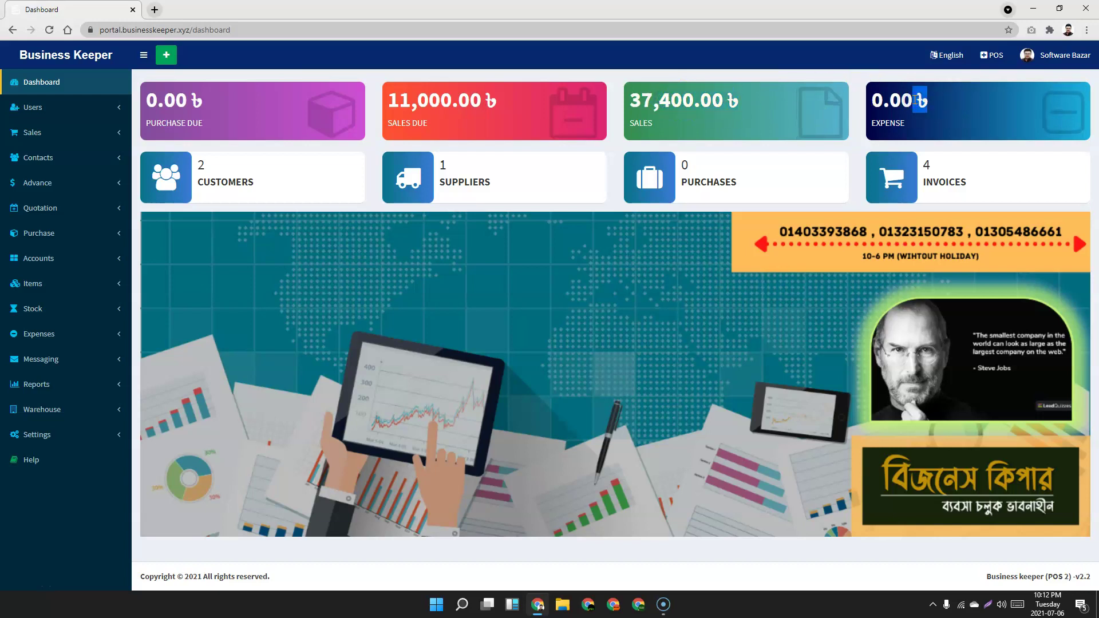
left_click_drag(274, 184, 198, 172)
left_click(201, 172)
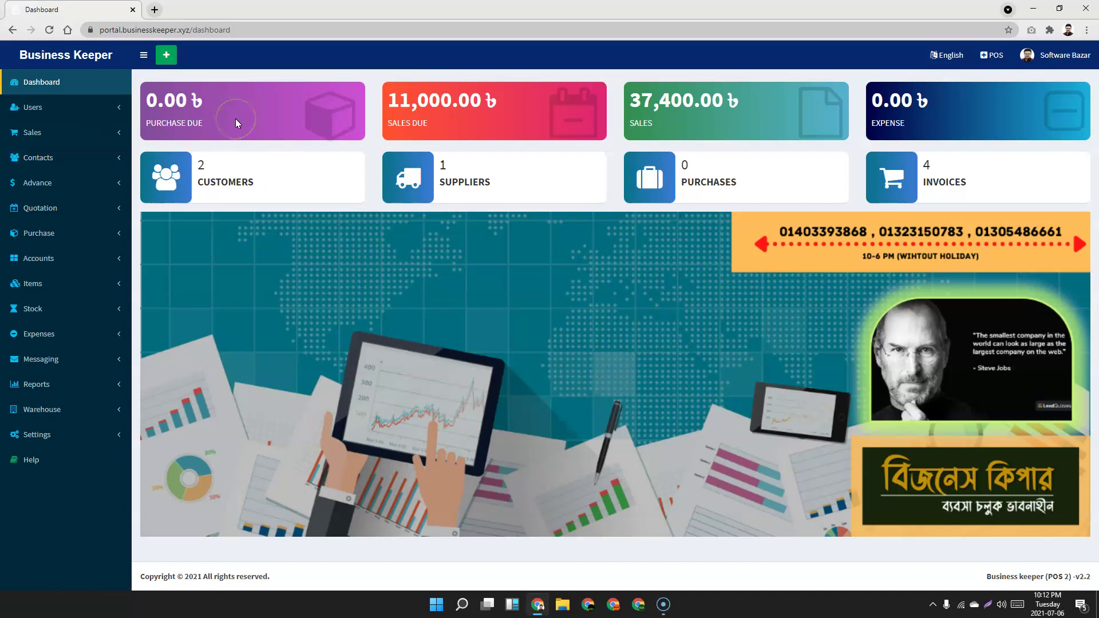
left_click(118, 107)
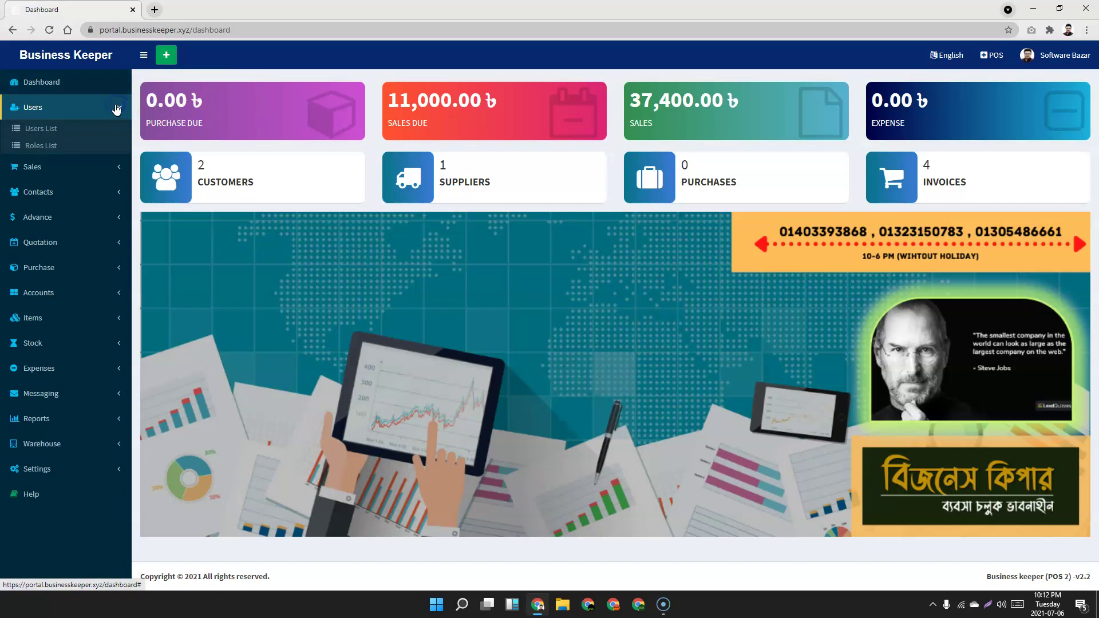
Open the Users List and highlight the single user's row details.
left_click(51, 134)
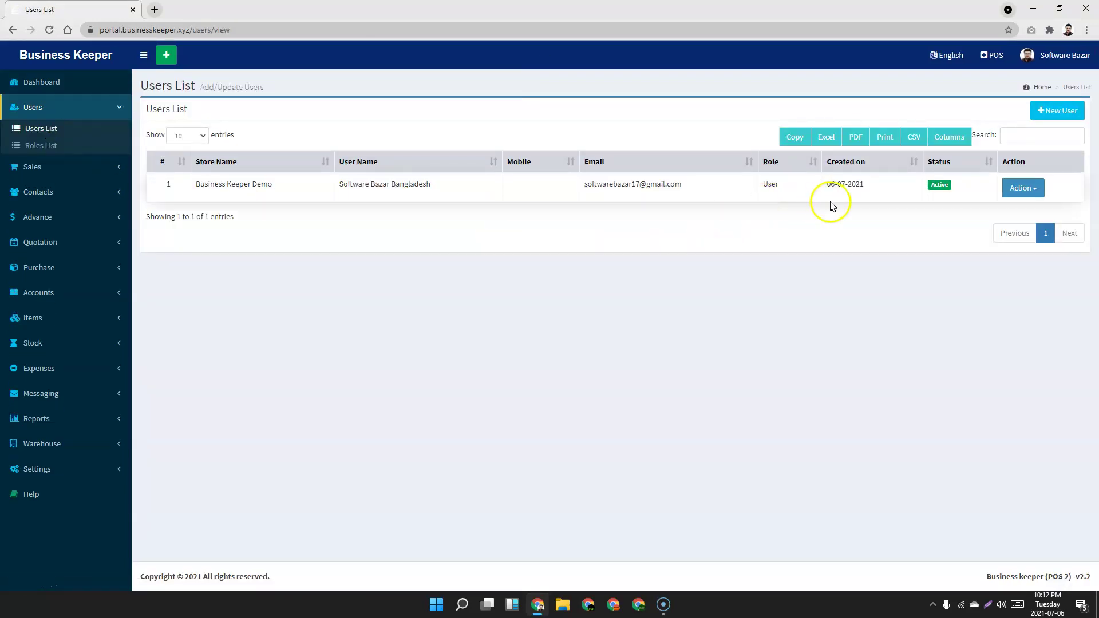
left_click_drag(880, 186, 417, 181)
left_click(510, 264)
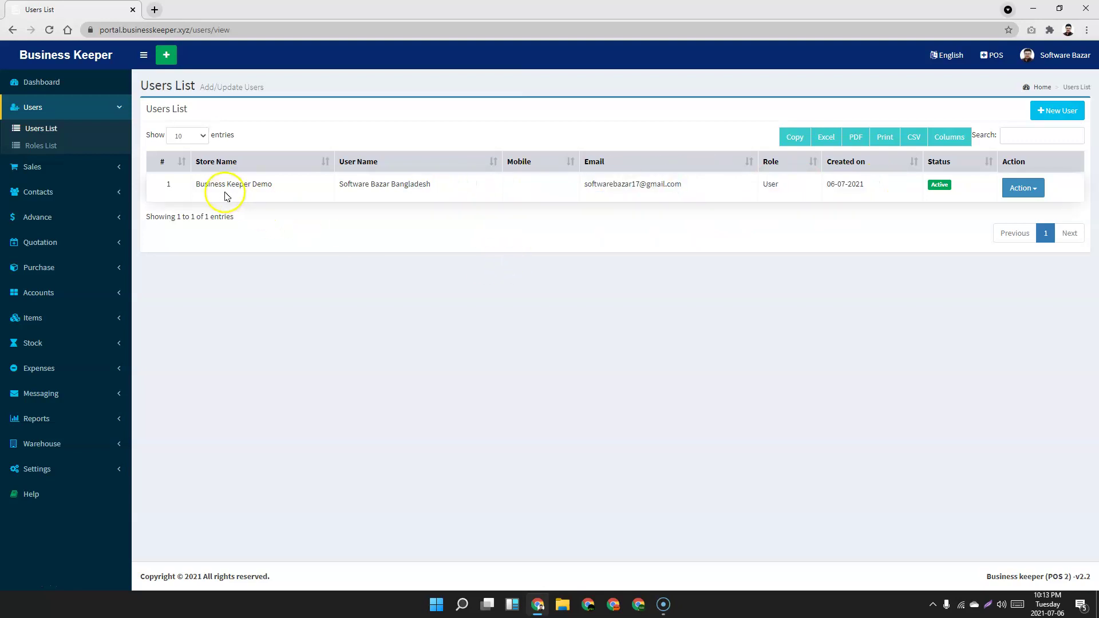
Look over the New User form and its Role choices, then return to the Users List unsaved.
left_click(1066, 113)
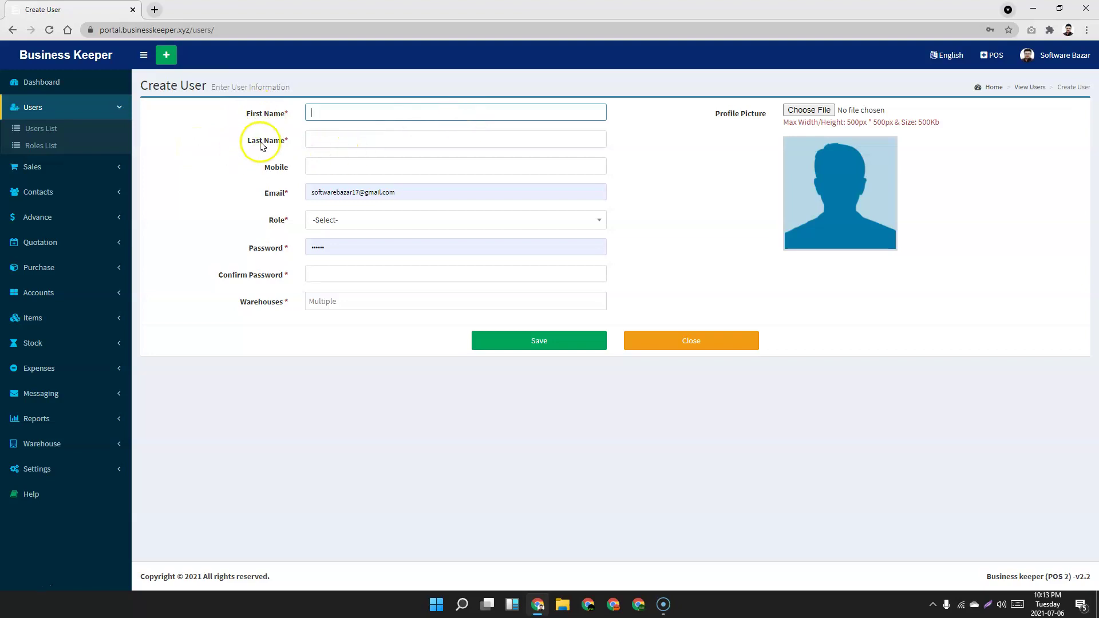
left_click(350, 220)
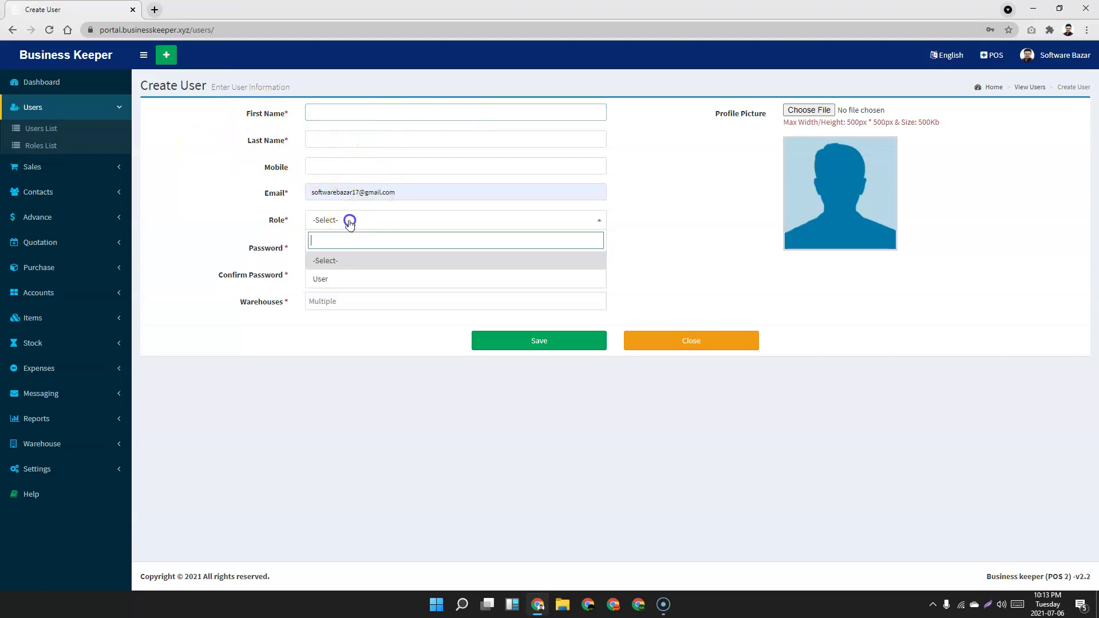
left_click(167, 189)
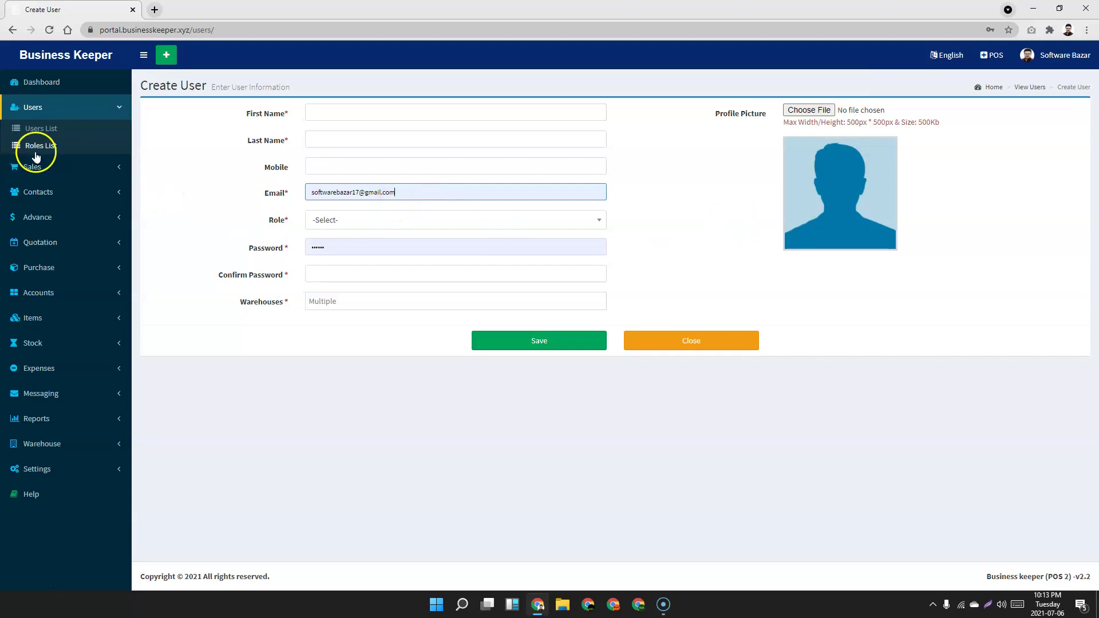
left_click(42, 132)
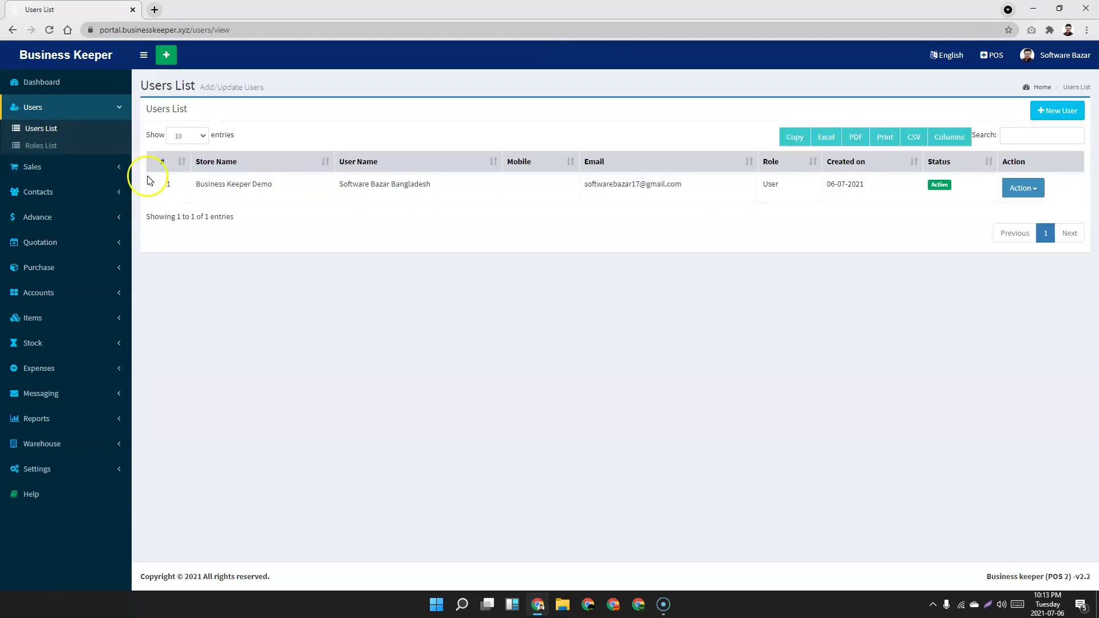
left_click_drag(170, 198, 773, 198)
Open the Roles List and choose Action > Edit on the User role.
left_click(780, 279)
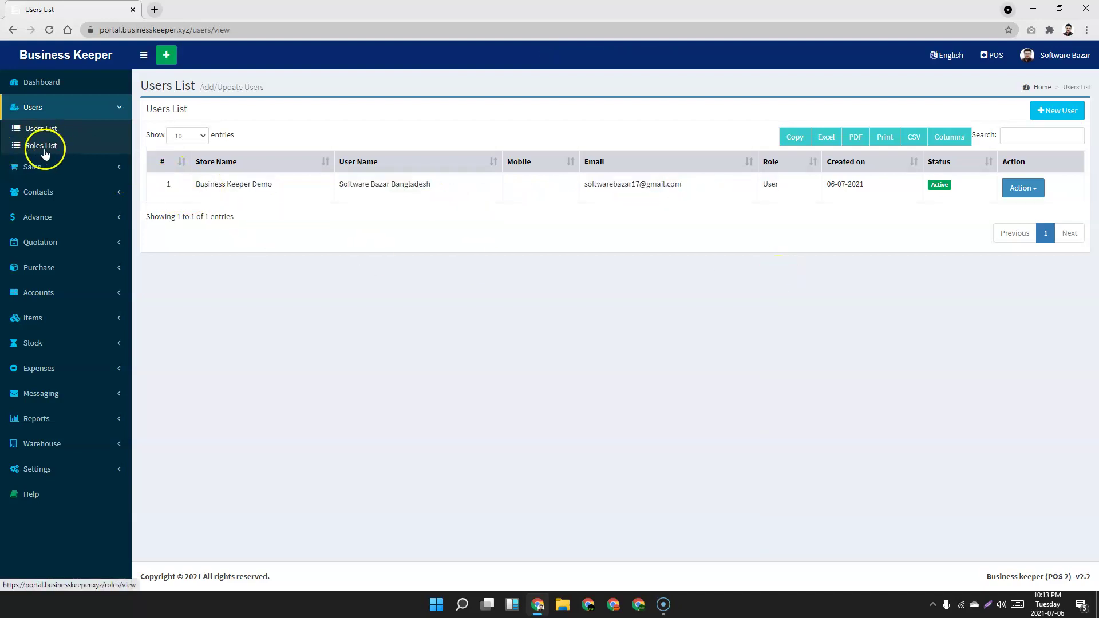
left_click(38, 150)
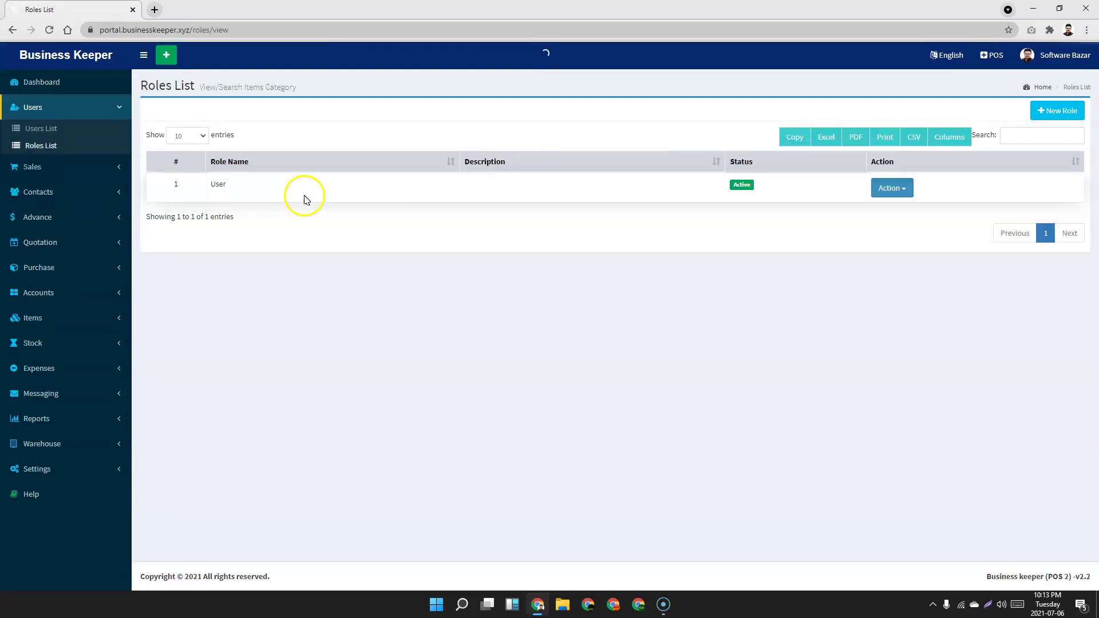
left_click_drag(240, 191, 212, 183)
left_click(389, 215)
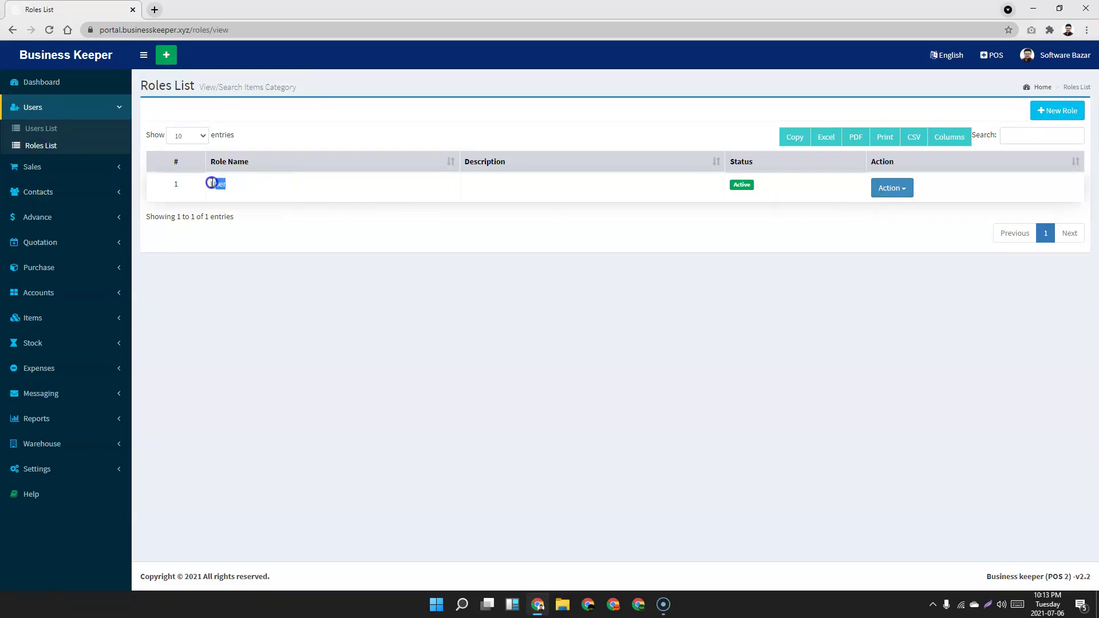
left_click(372, 203)
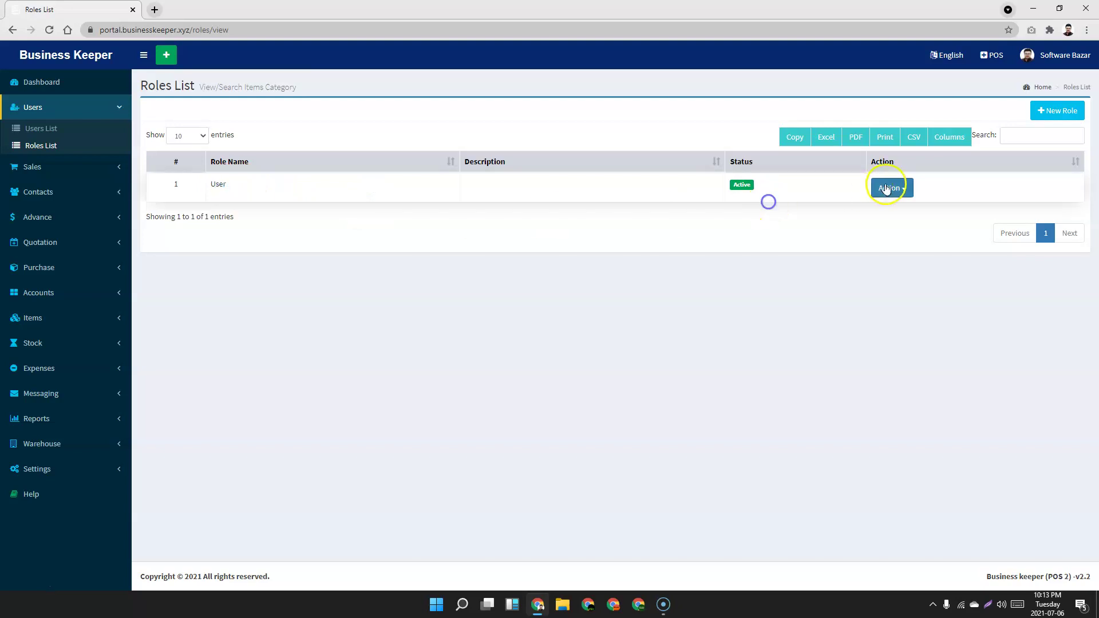
left_click(889, 187)
left_click(859, 209)
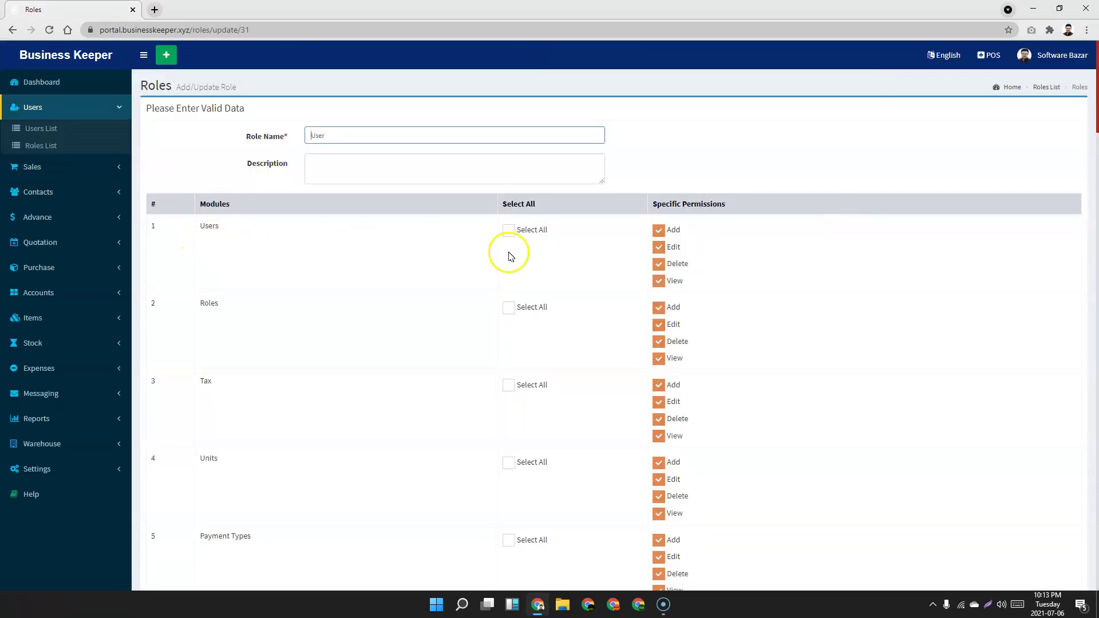
Scroll through the User role's module permission checkboxes, then go back to the Roles List.
left_click_drag(222, 231, 201, 230)
left_click(249, 236)
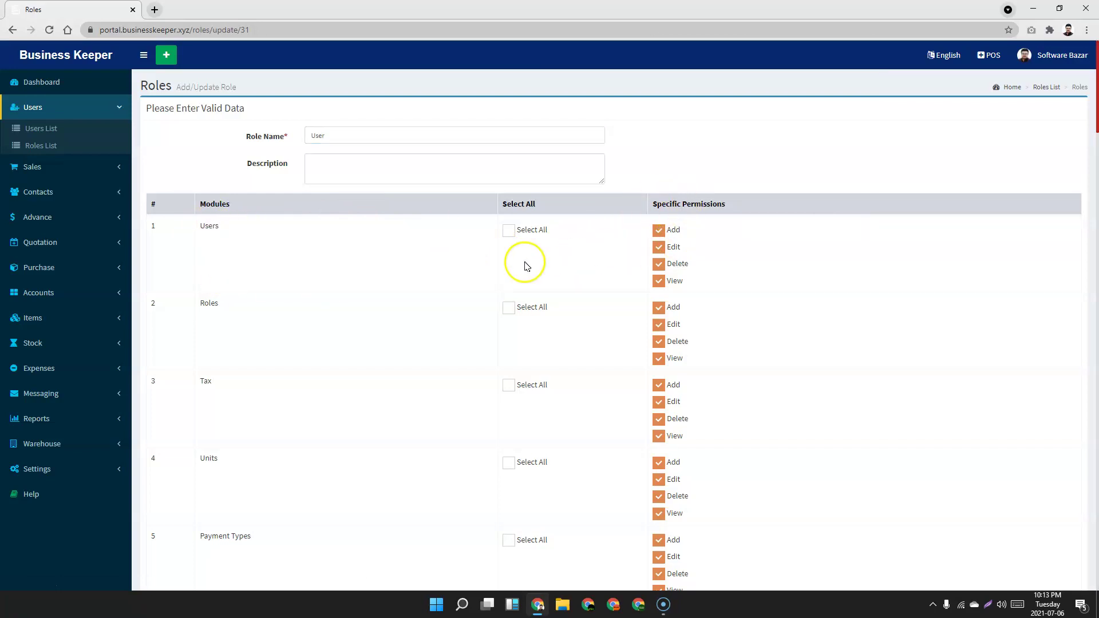
scroll(527, 269, "down", 20)
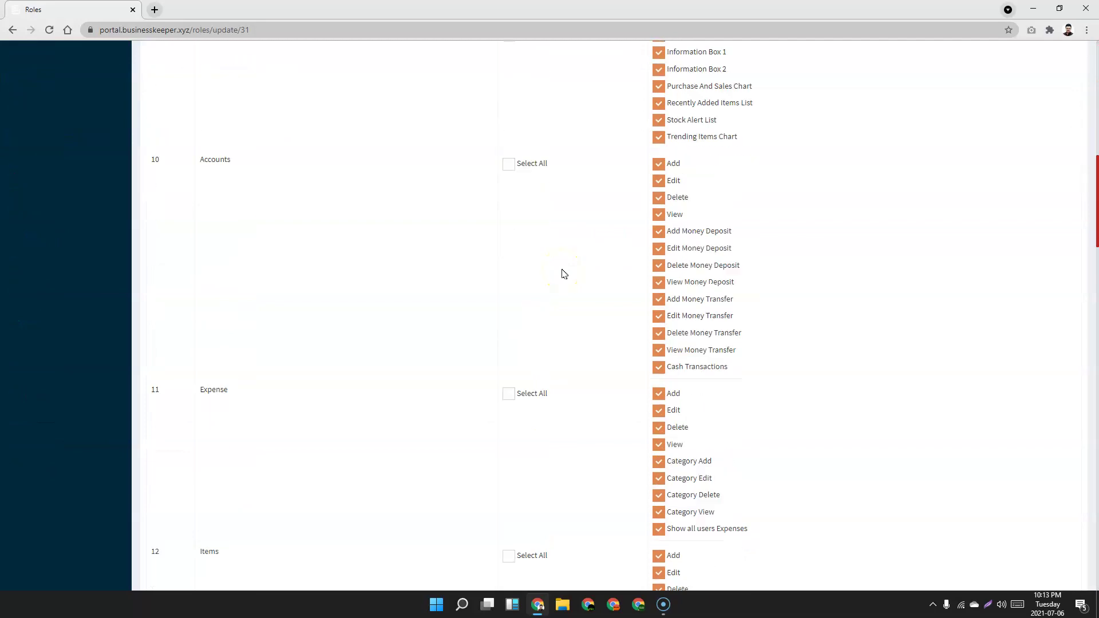
scroll(562, 272, "down", 20)
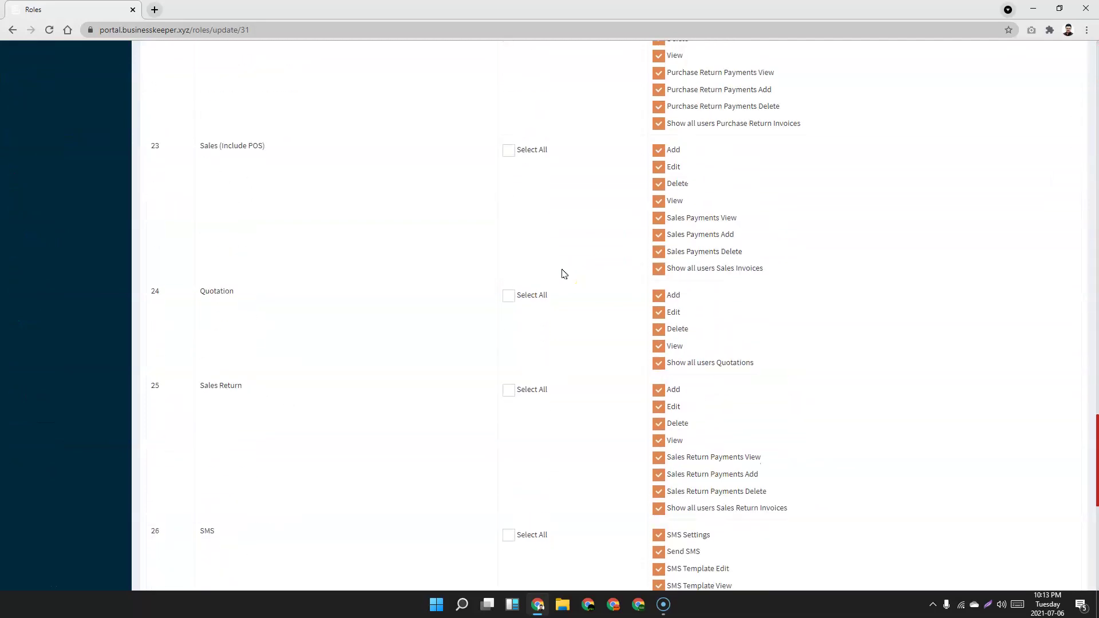
left_click(655, 253)
scroll(484, 338, "up", 20)
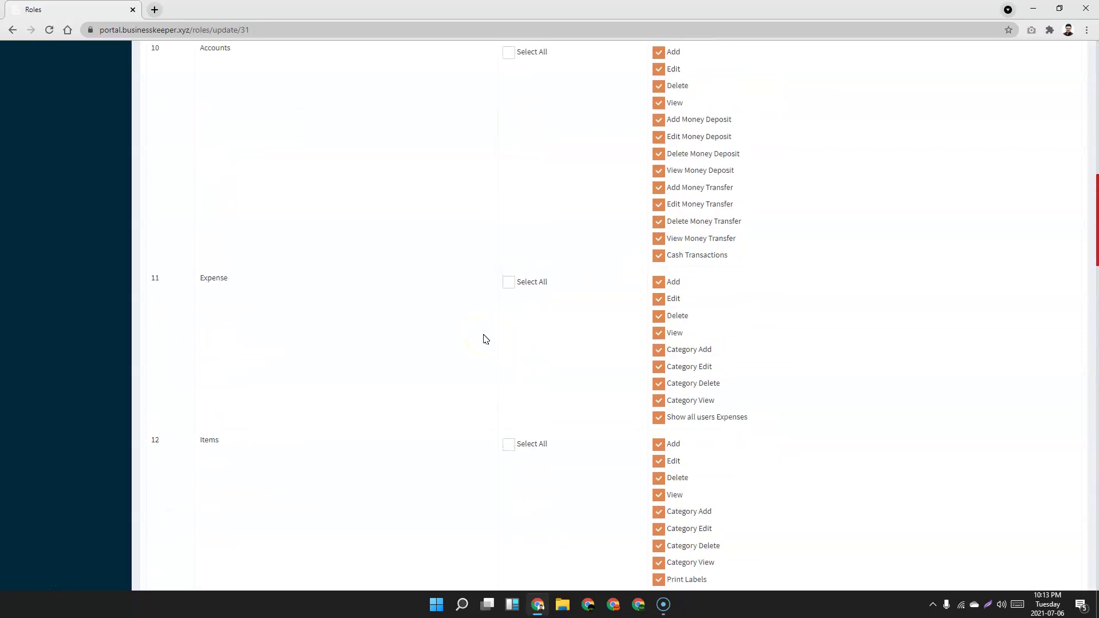
scroll(484, 337, "up", 2)
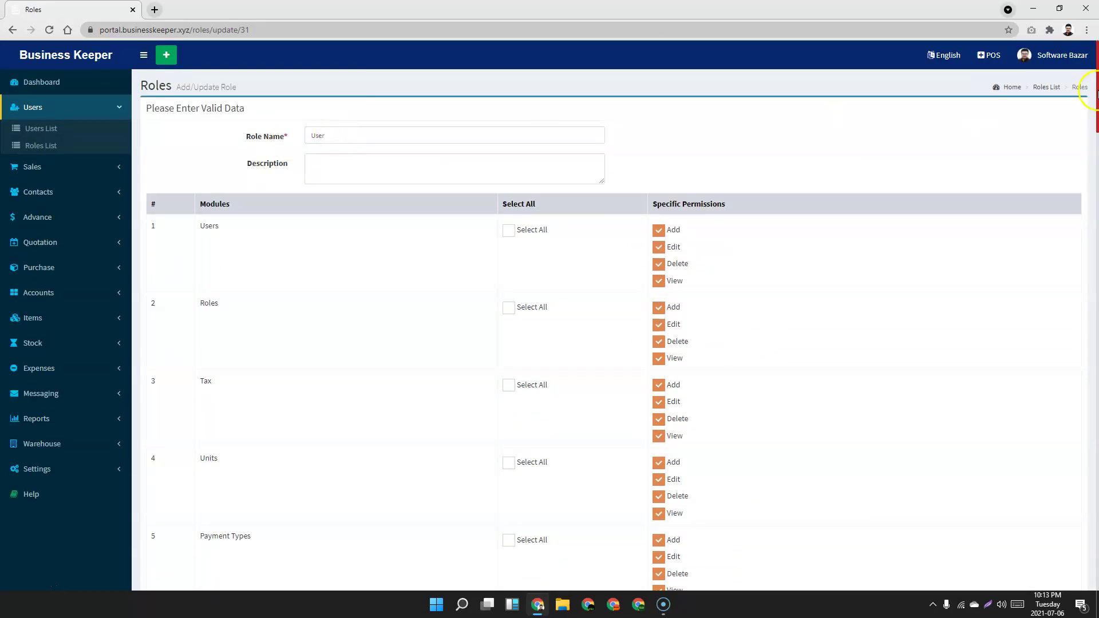
left_click(33, 150)
Start a new role named 'Sales' and look over its permission list.
left_click(1058, 110)
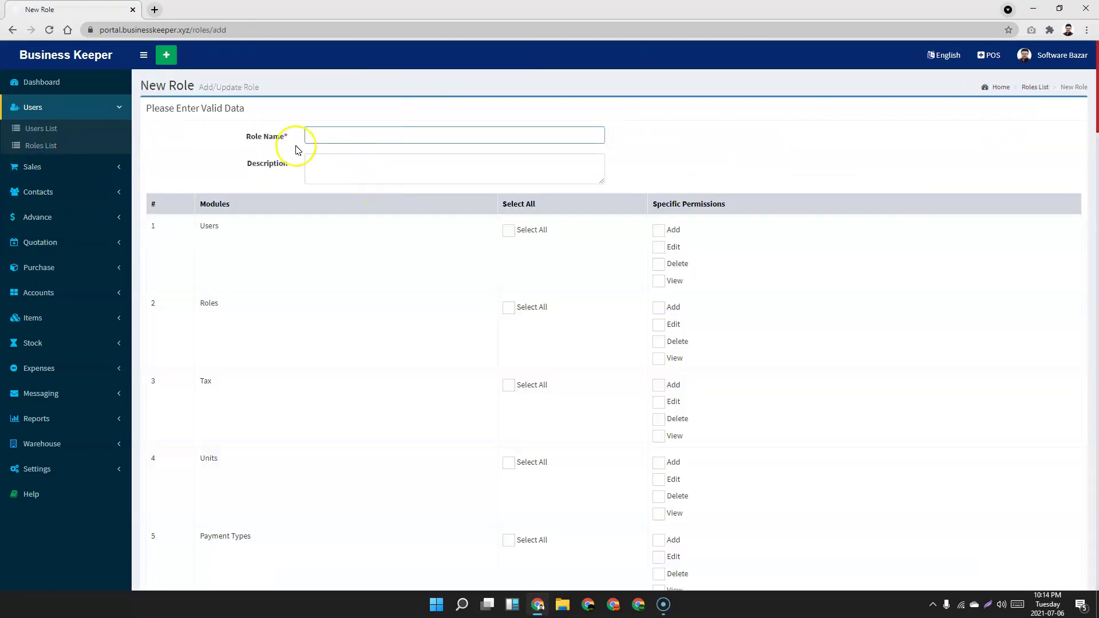
left_click(341, 135)
scroll(307, 280, "down", 3)
scroll(309, 283, "down", 10)
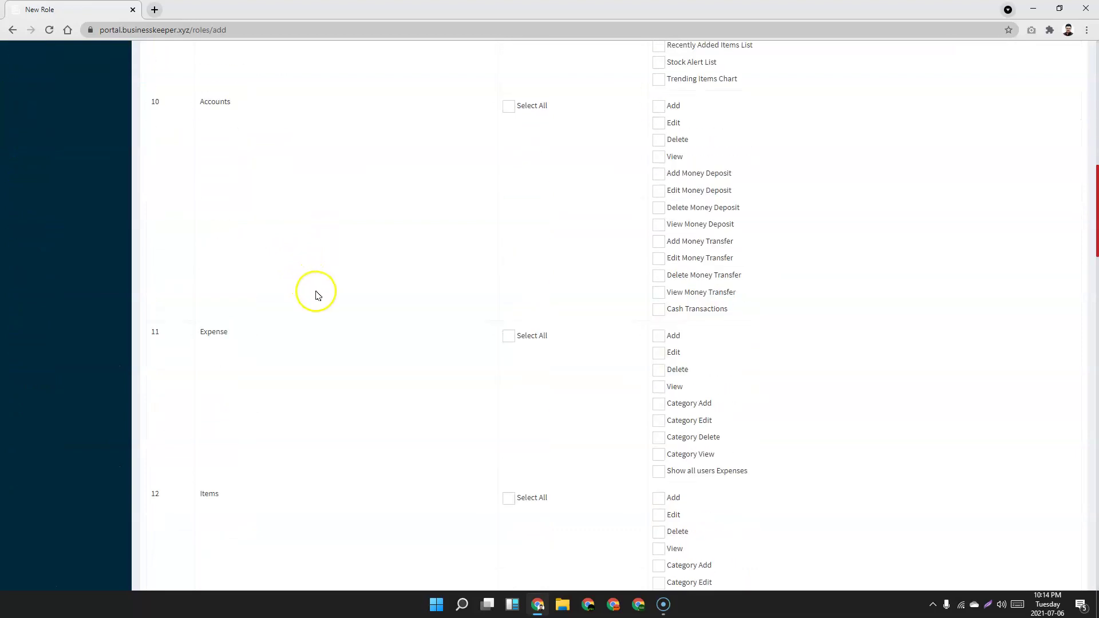
scroll(318, 295, "up", 2)
Grant all Accounts permissions except Delete Money Transfer and Delete Money Deposit.
left_click(508, 220)
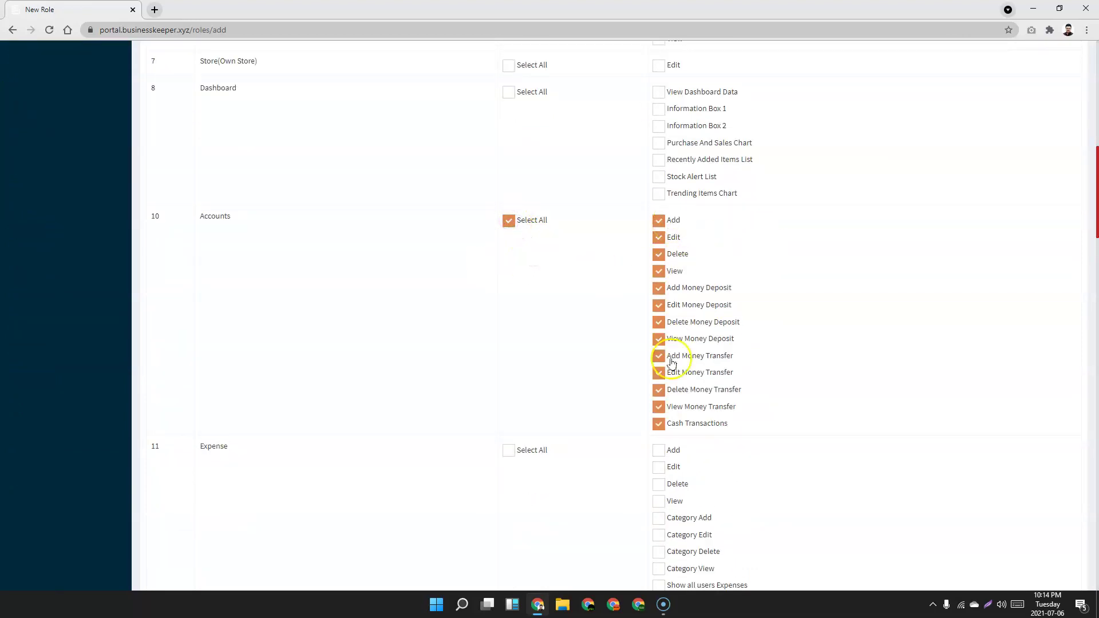
scroll(562, 341, "down", 6)
scroll(563, 343, "up", 4)
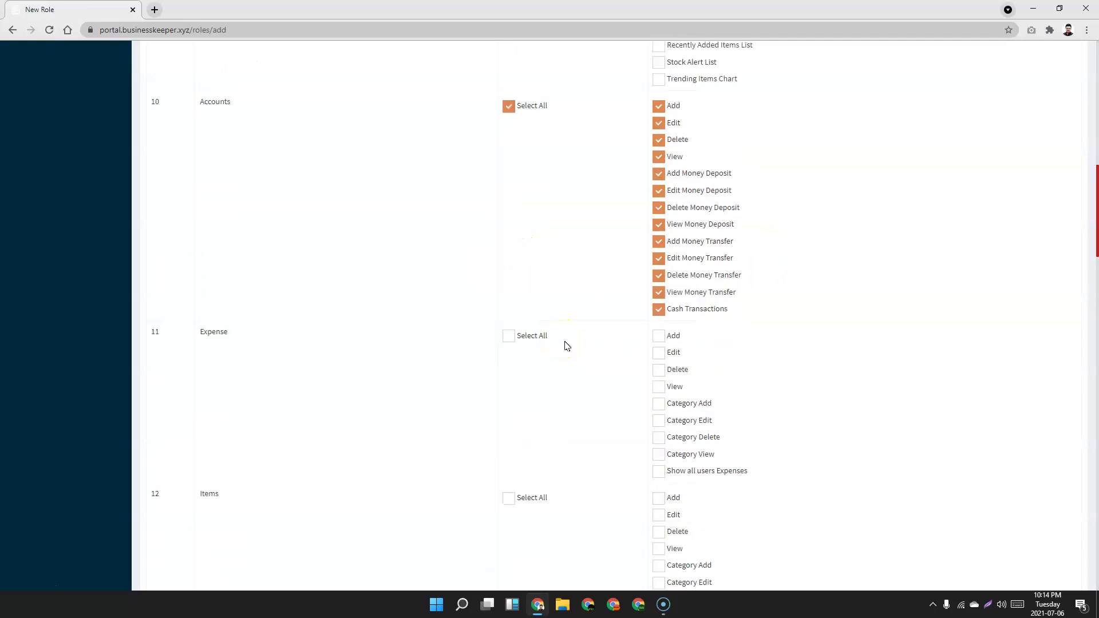
left_click(657, 275)
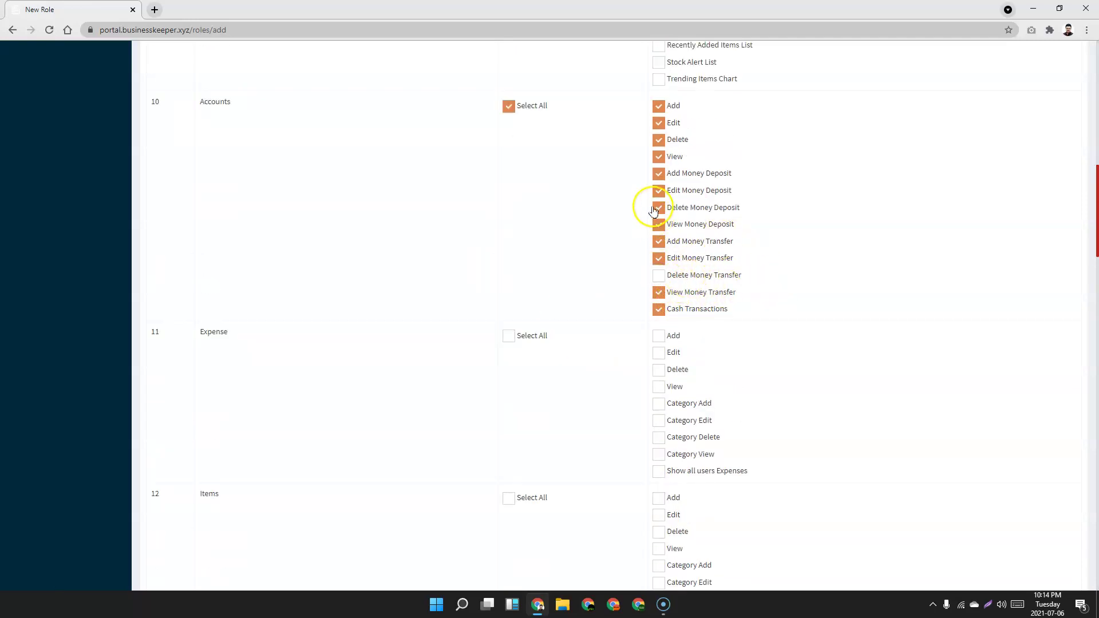
left_click(660, 210)
left_click(495, 215)
scroll(494, 217, "up", 20)
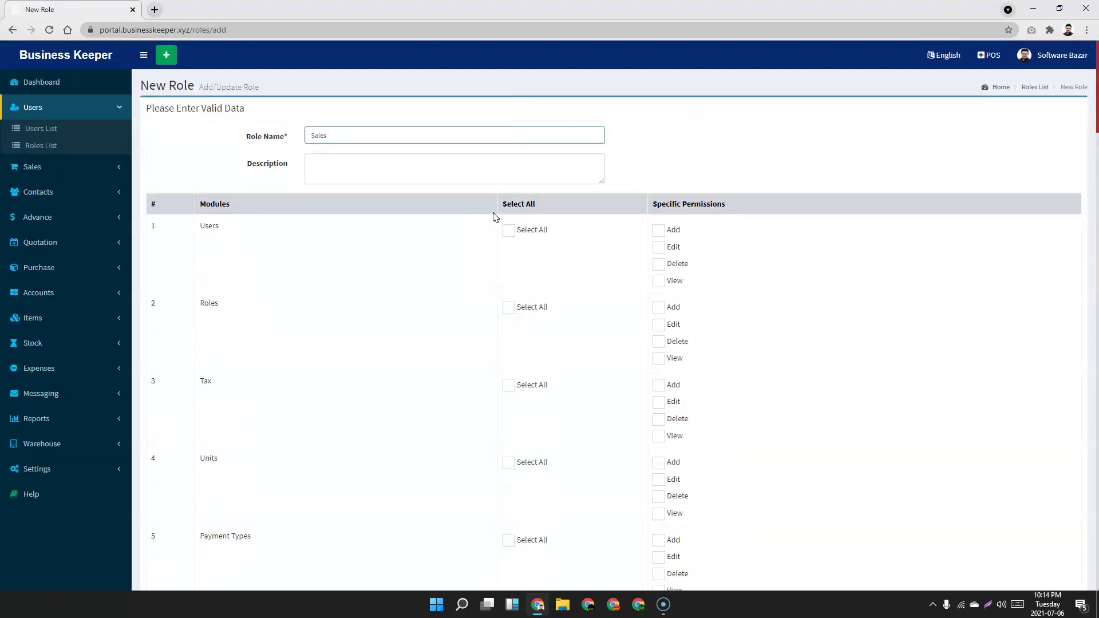
left_click(34, 112)
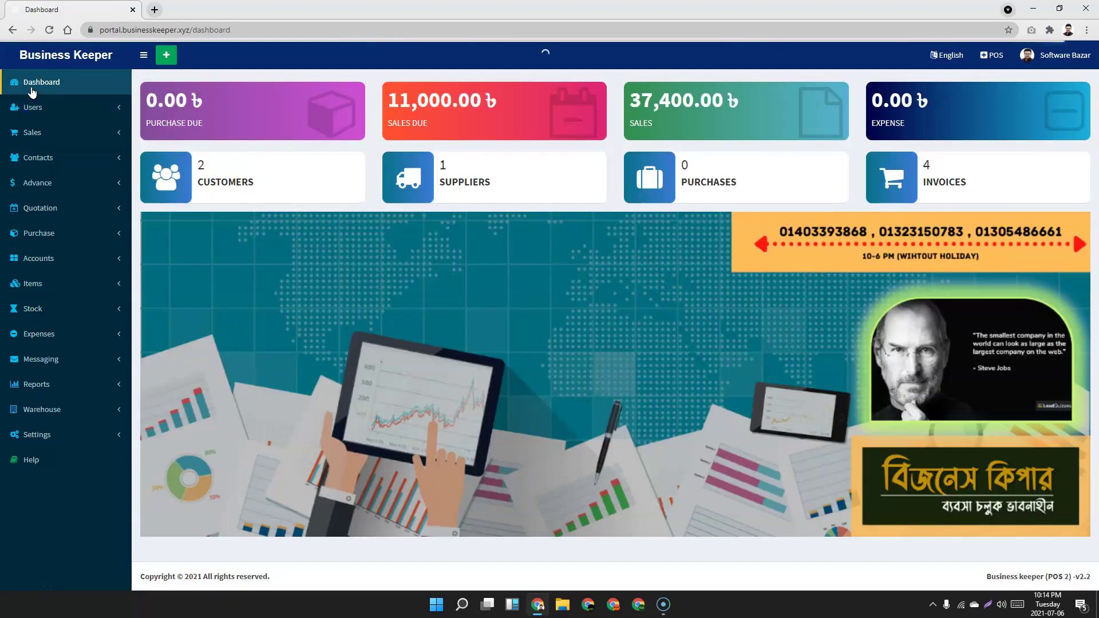
left_click(91, 137)
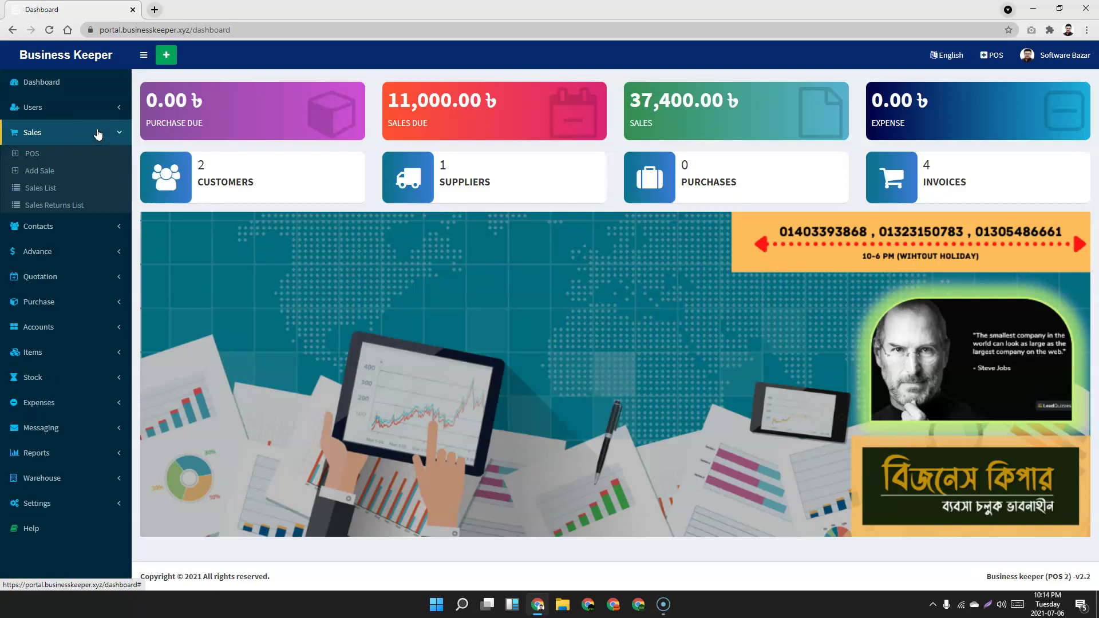
Open the POS page in a new browser tab and switch to it.
left_click(35, 157)
right_click(36, 158)
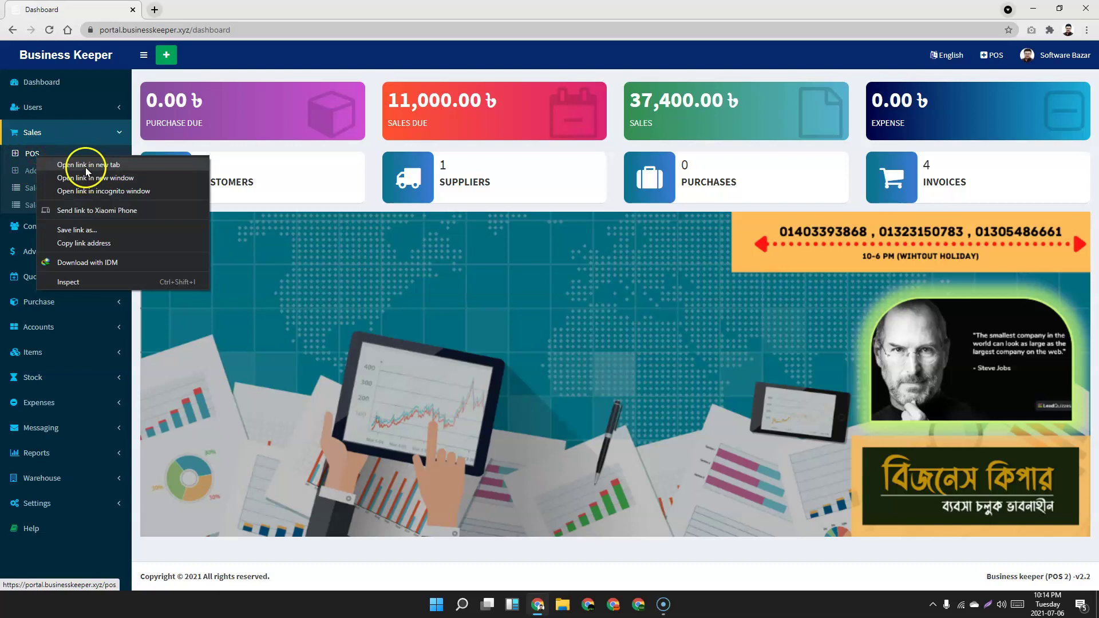
left_click(80, 162)
left_click(178, 10)
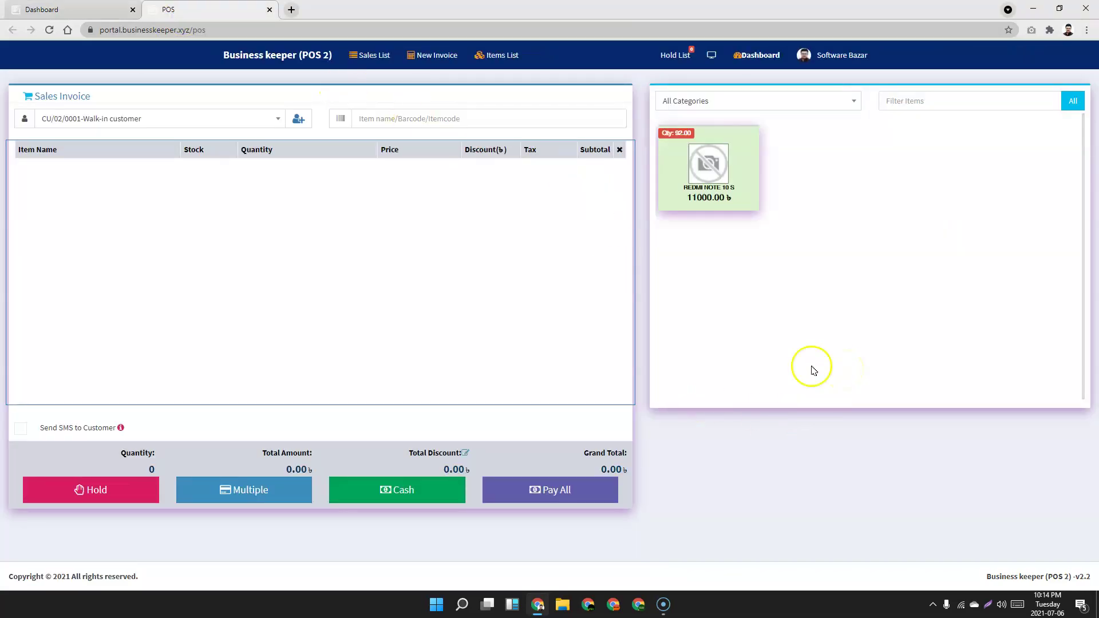
Set the invoice customer to the second saved customer instead of Walk-in customer.
left_click(138, 120)
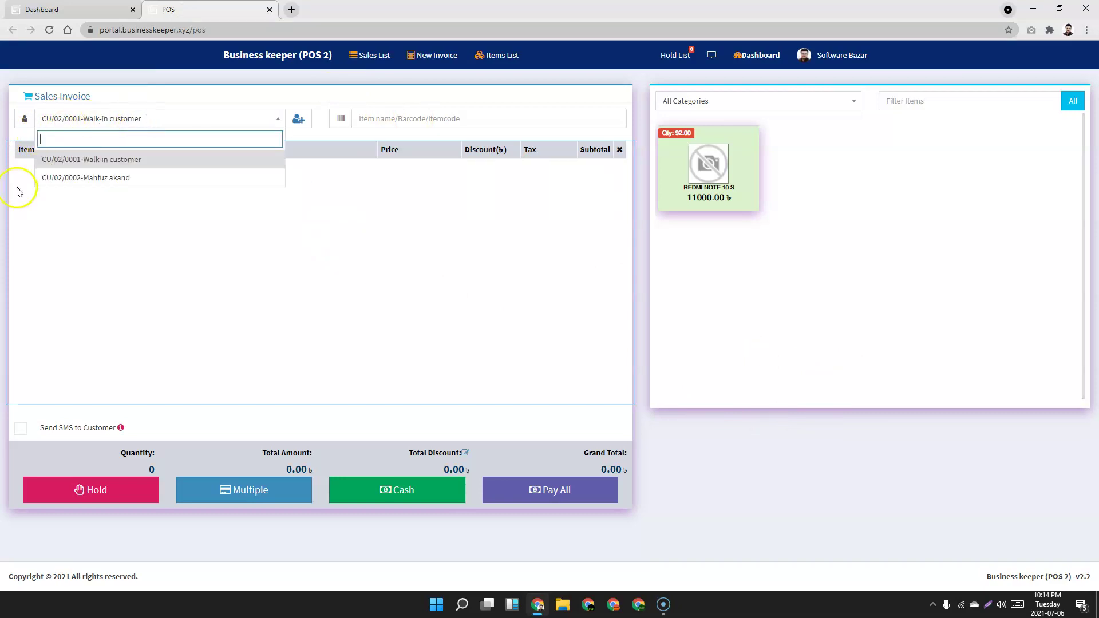
left_click(119, 159)
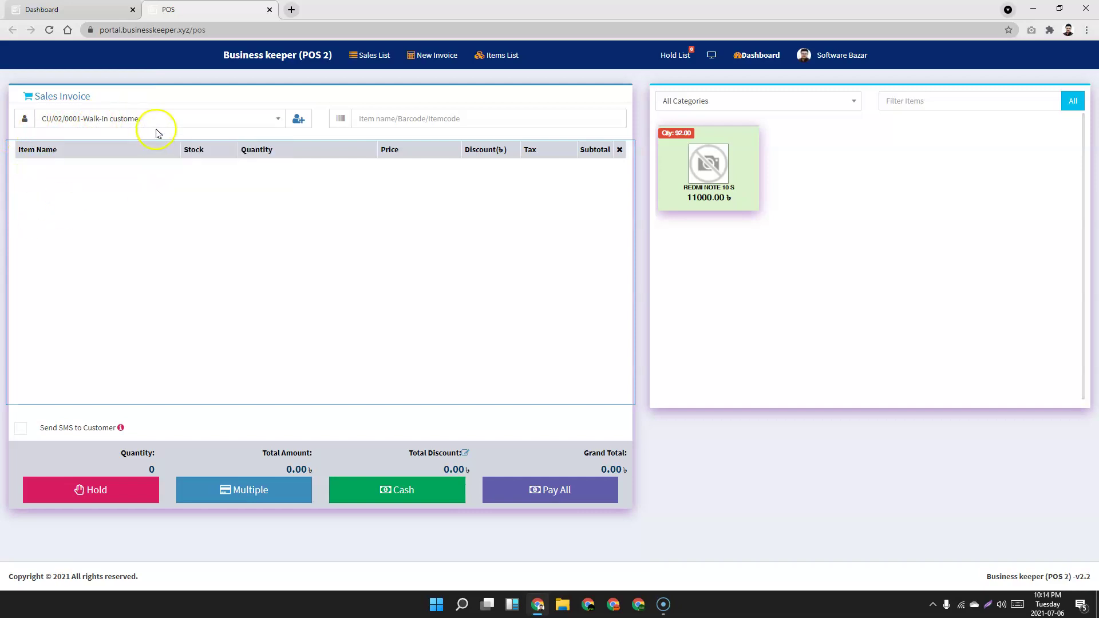
left_click(89, 119)
left_click(99, 181)
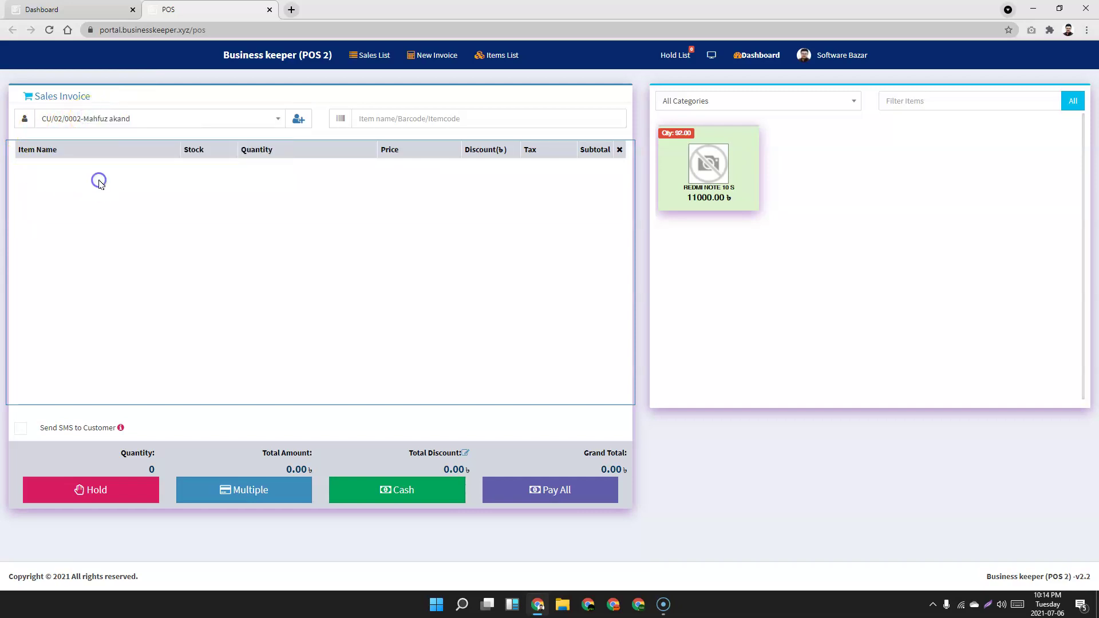
left_click(113, 123)
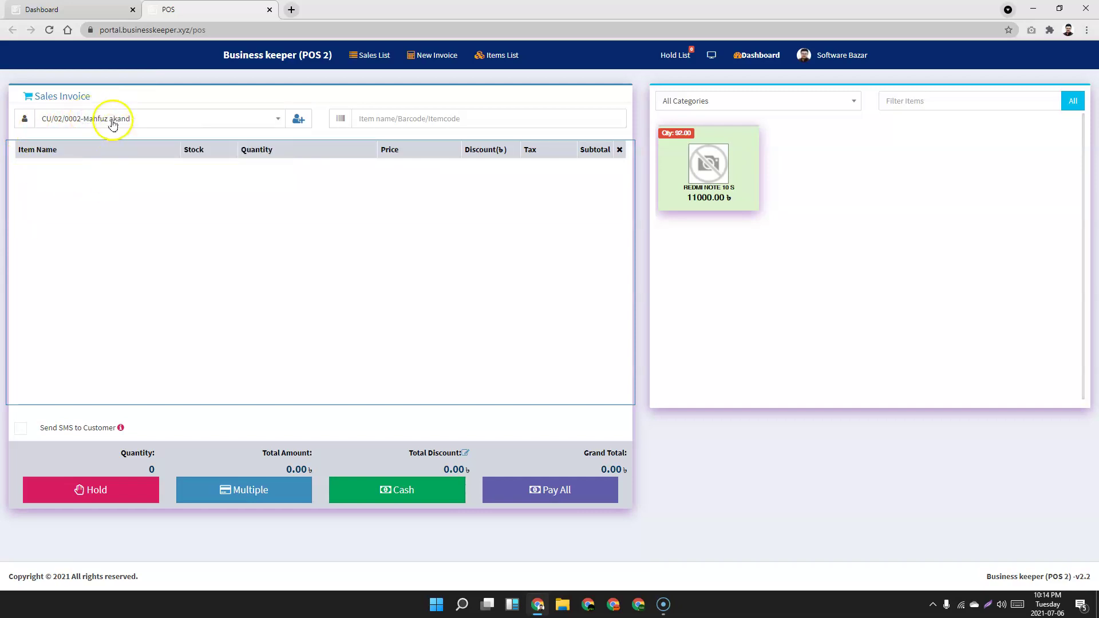
Look at the add-customer form and close it without saving.
left_click(172, 124)
left_click(174, 124)
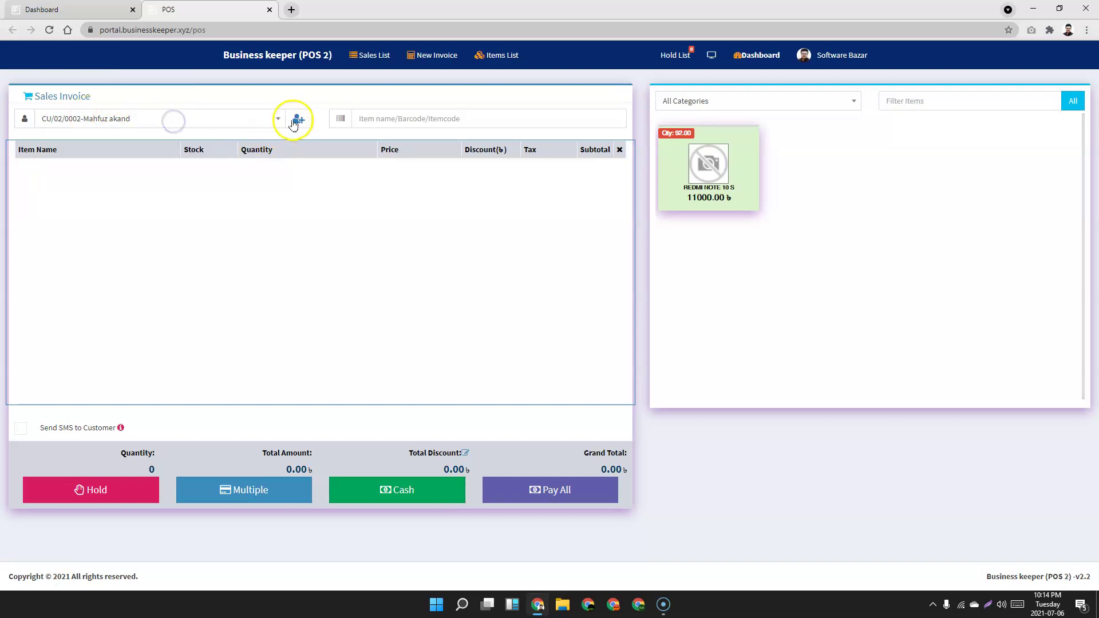
left_click(296, 120)
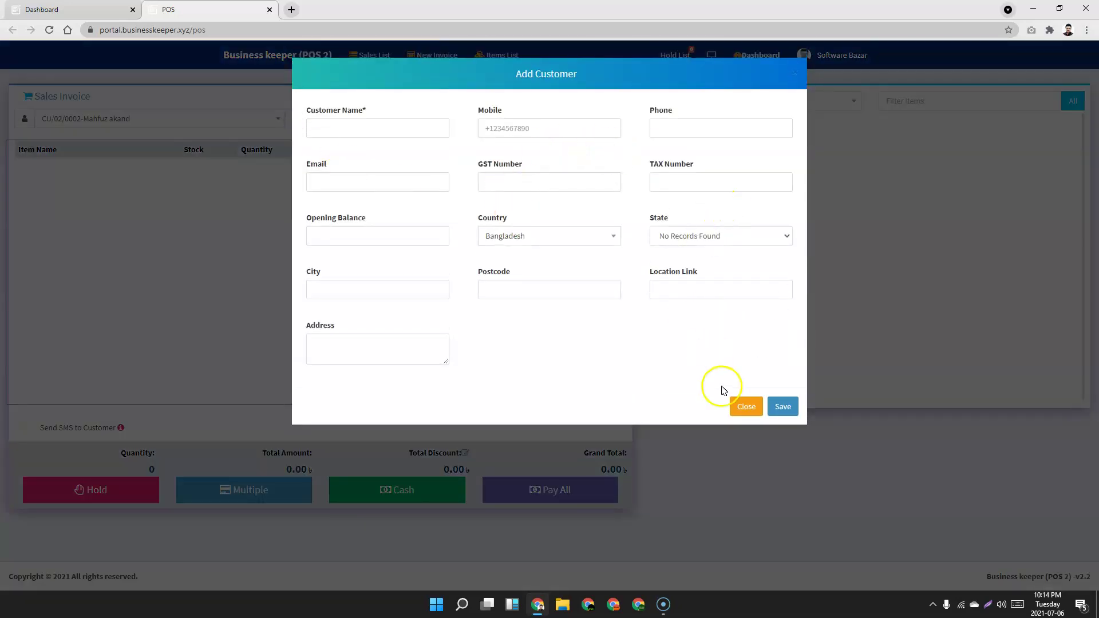
left_click(746, 407)
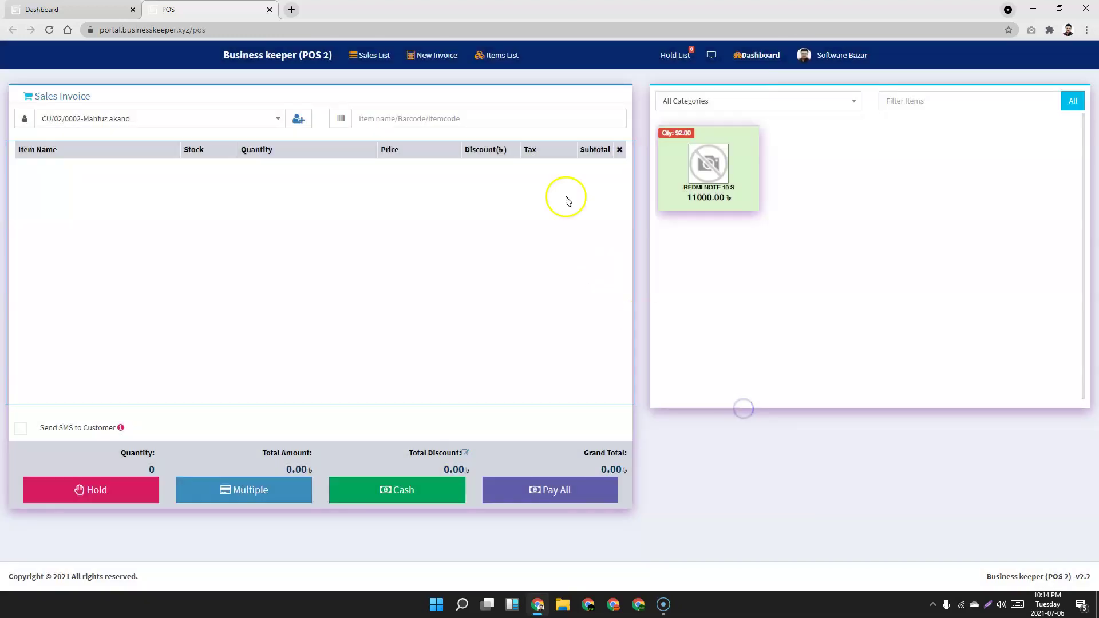
left_click(365, 117)
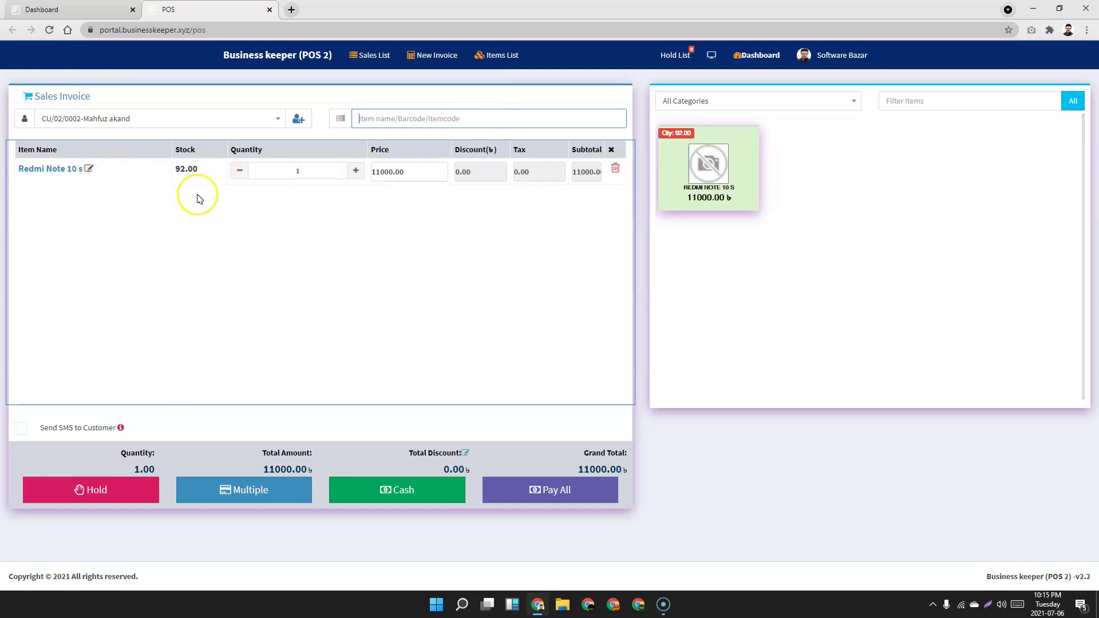
Point out Redmi Note 10 s's 92.00 remaining stock and select its 11000.00 unit price.
double_click(176, 170)
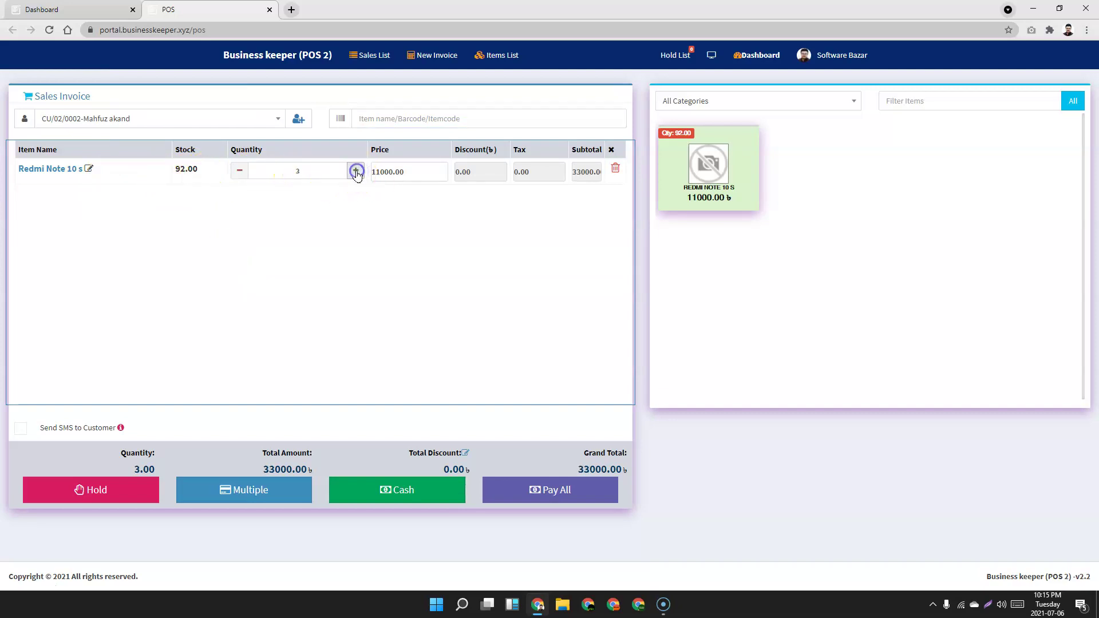
left_click_drag(412, 172, 371, 170)
left_click(383, 171)
Review the item's discount settings, keeping Percentage(%), then change the unit price to 10000.00.
left_click(385, 211)
left_click(381, 171)
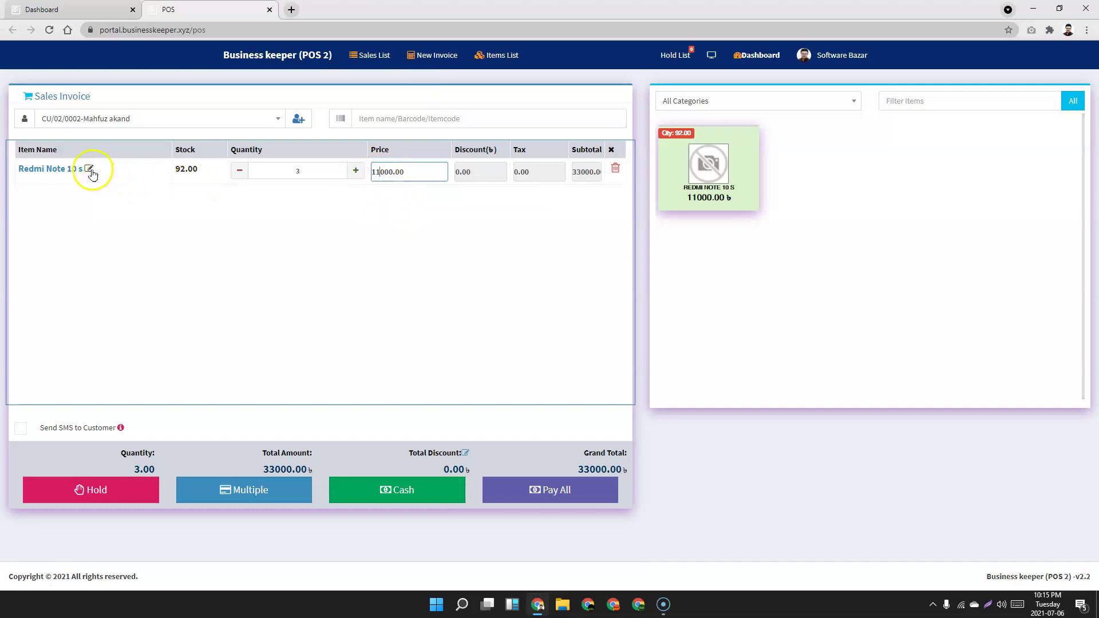
left_click(90, 170)
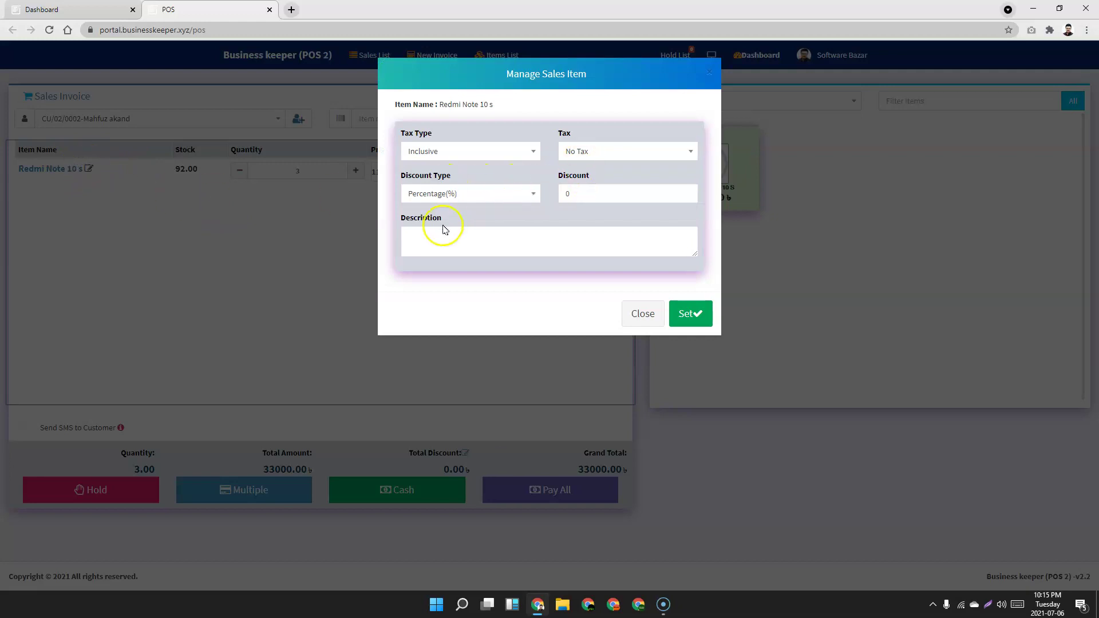
left_click_drag(581, 195, 553, 190)
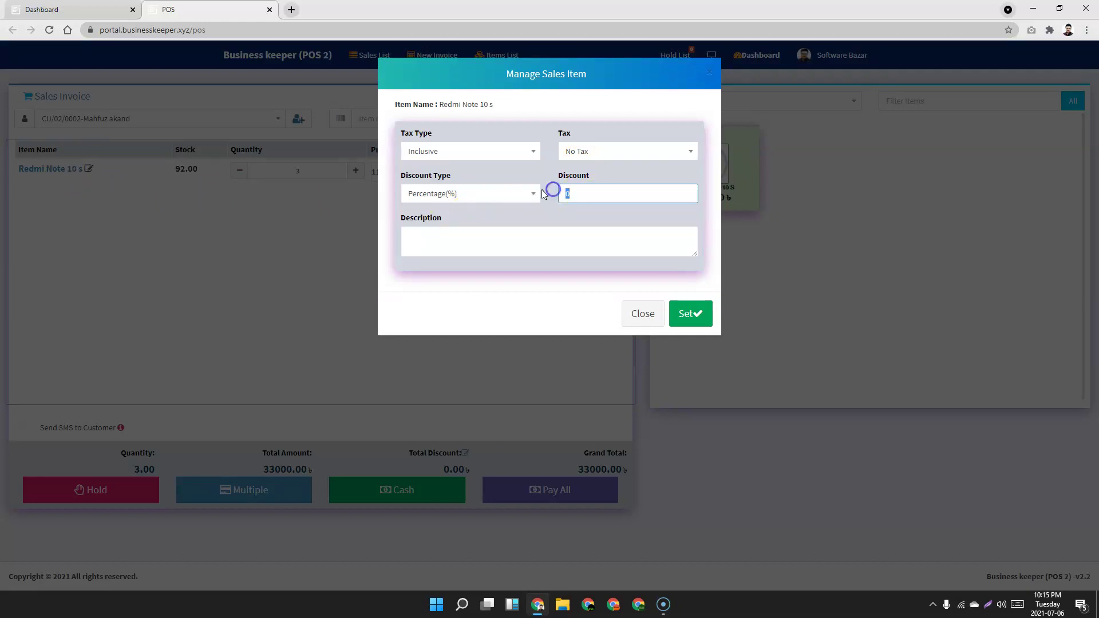
left_click(489, 198)
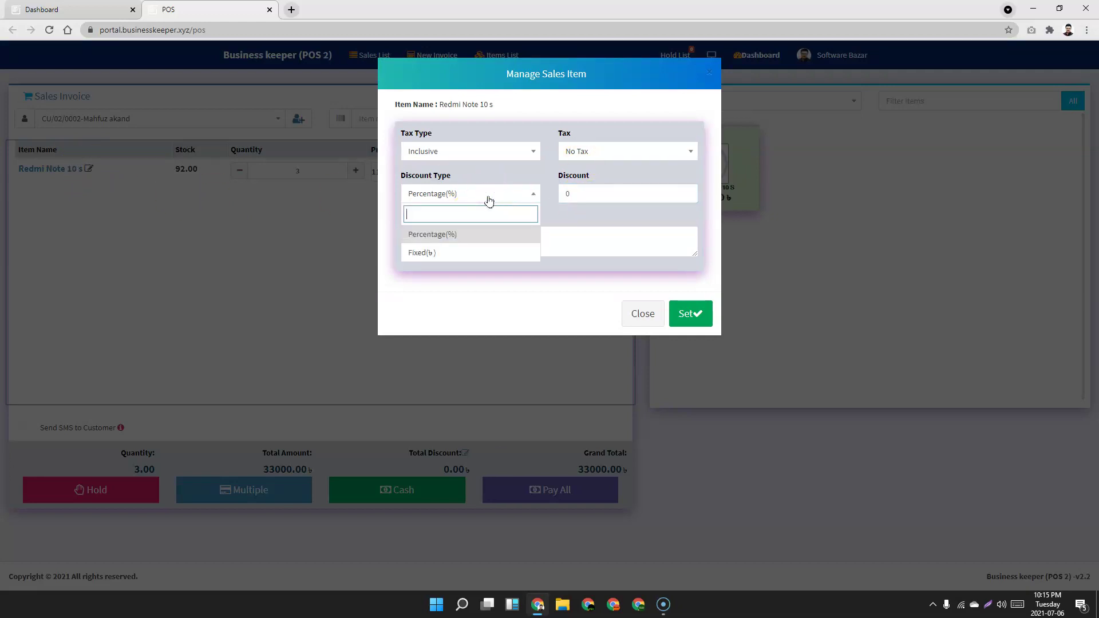
left_click(489, 199)
left_click(641, 314)
left_click(379, 172)
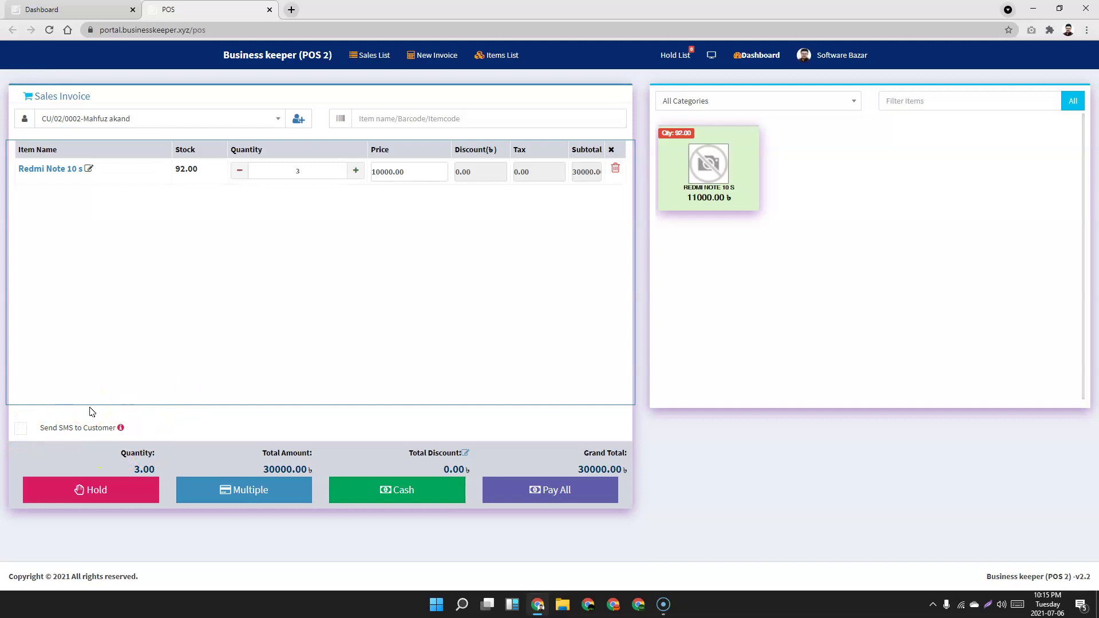
mouse_move(120, 430)
Give the whole invoice a 2 Per% discount, taking 600.00 off for a 29400.00 total.
left_click(361, 332)
left_click(466, 454)
left_click(459, 119)
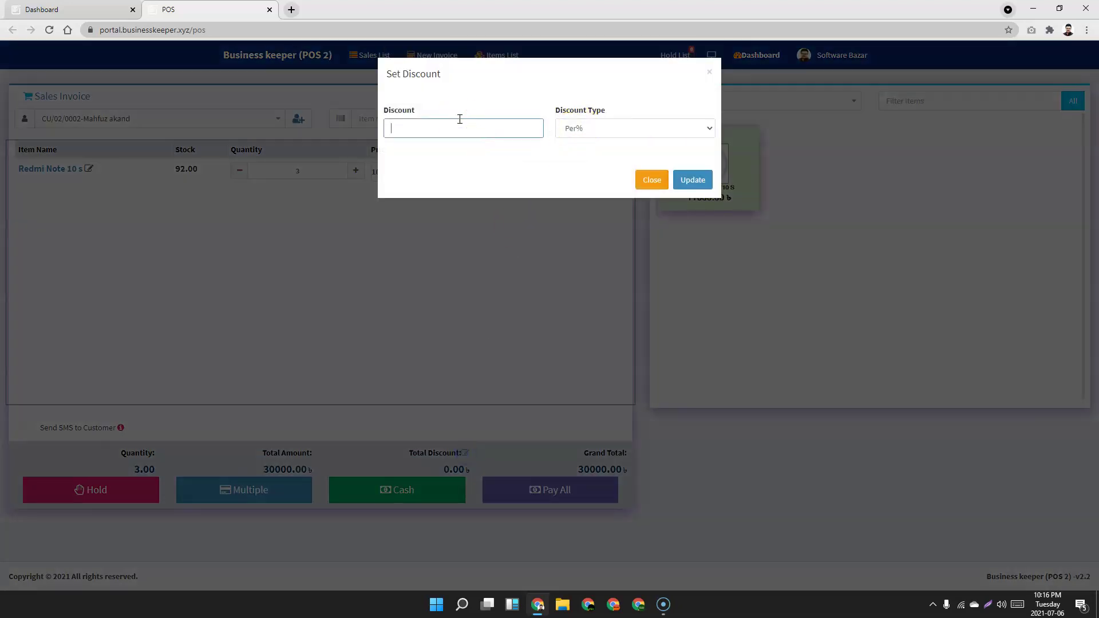
type("2")
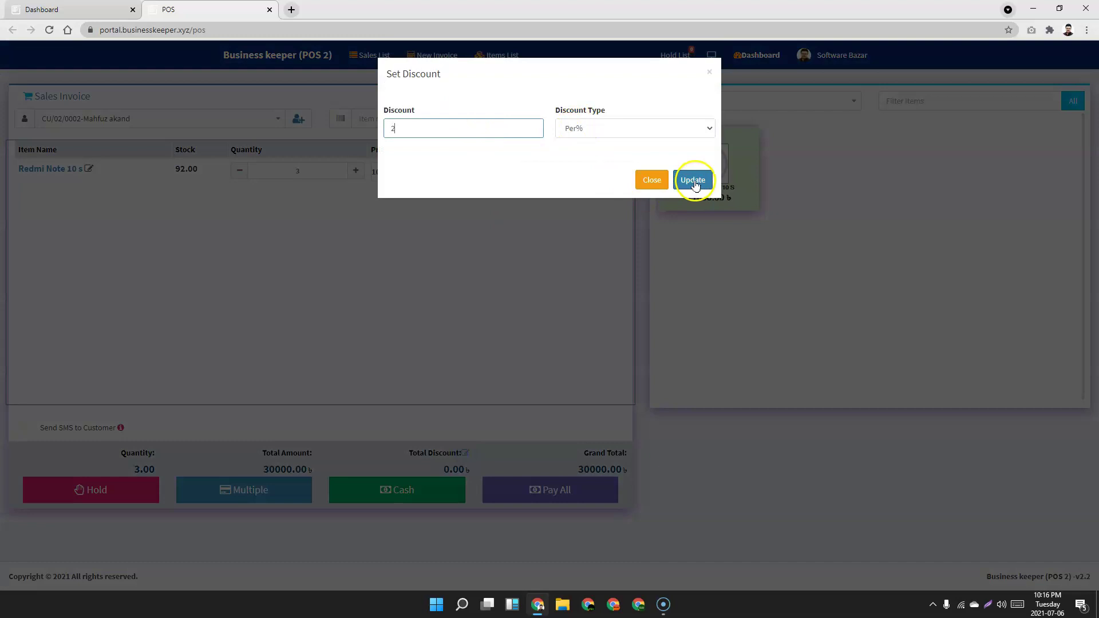
left_click(693, 180)
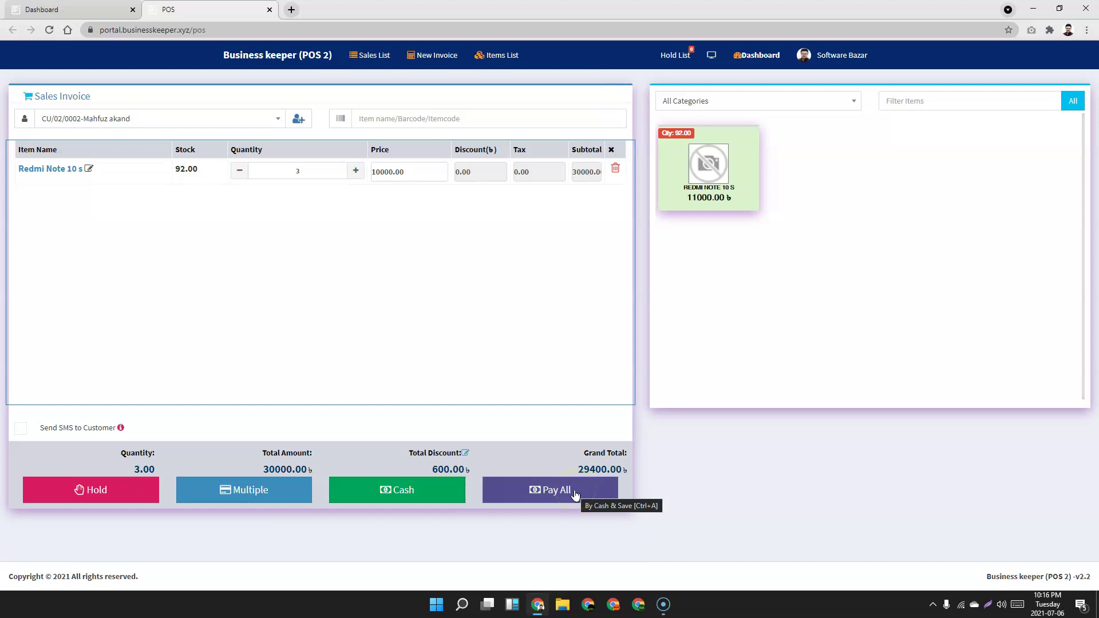
Check the Cash payment details, then Pay All to save the 29400.00 sale.
left_click(411, 490)
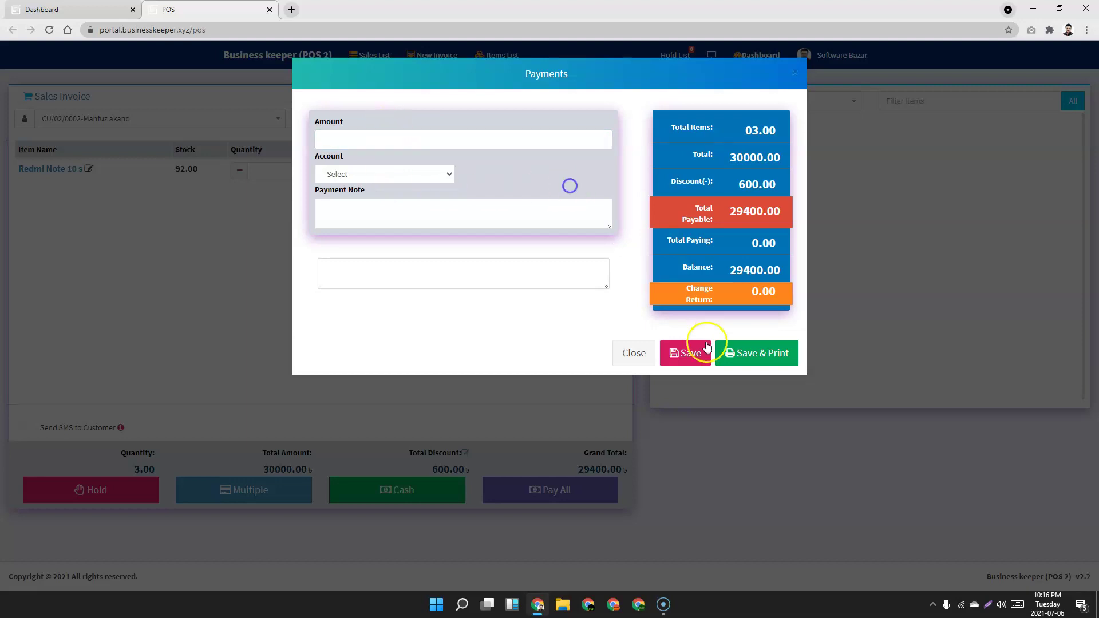
left_click(634, 353)
left_click(562, 492)
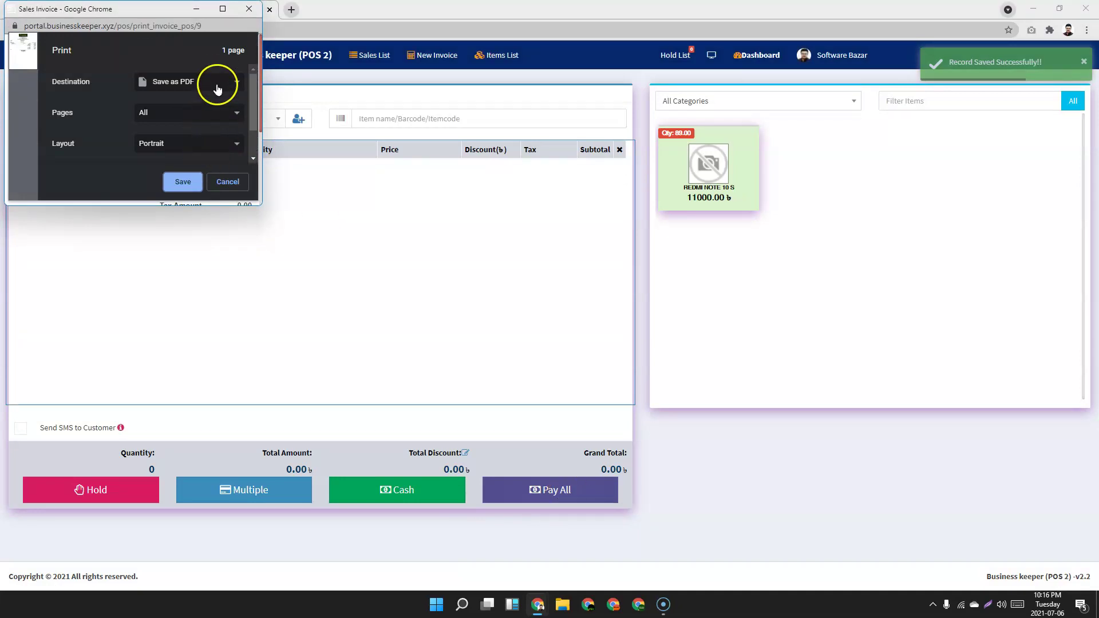
Enlarge the receipt preview, select the HP LaserJet Pro MFP printer, then cancel printing.
left_click(223, 8)
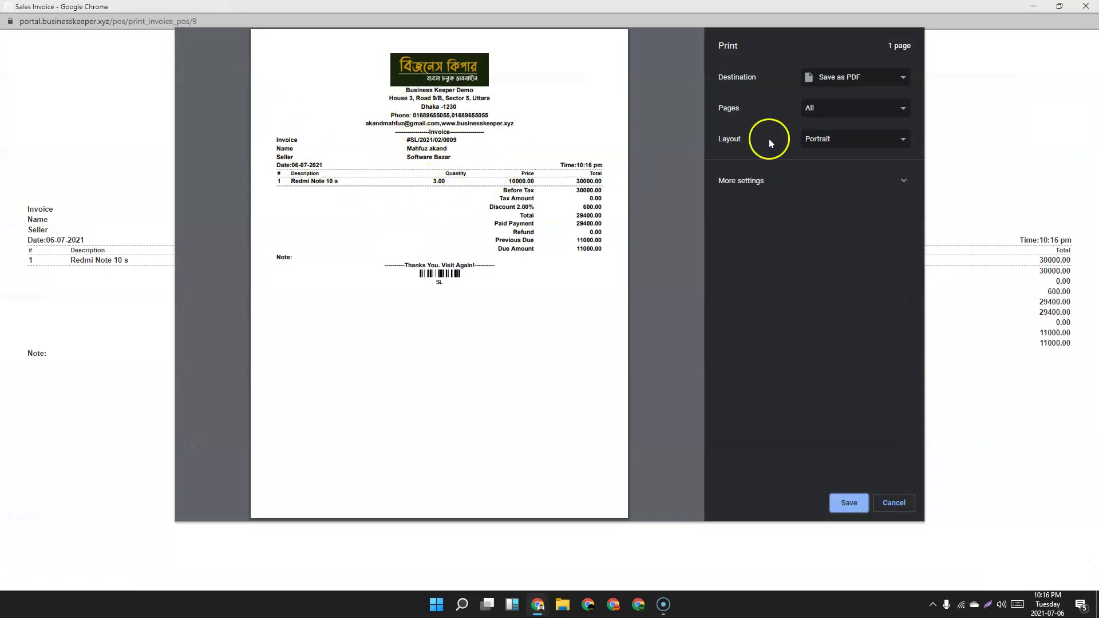
left_click(853, 79)
left_click(856, 93)
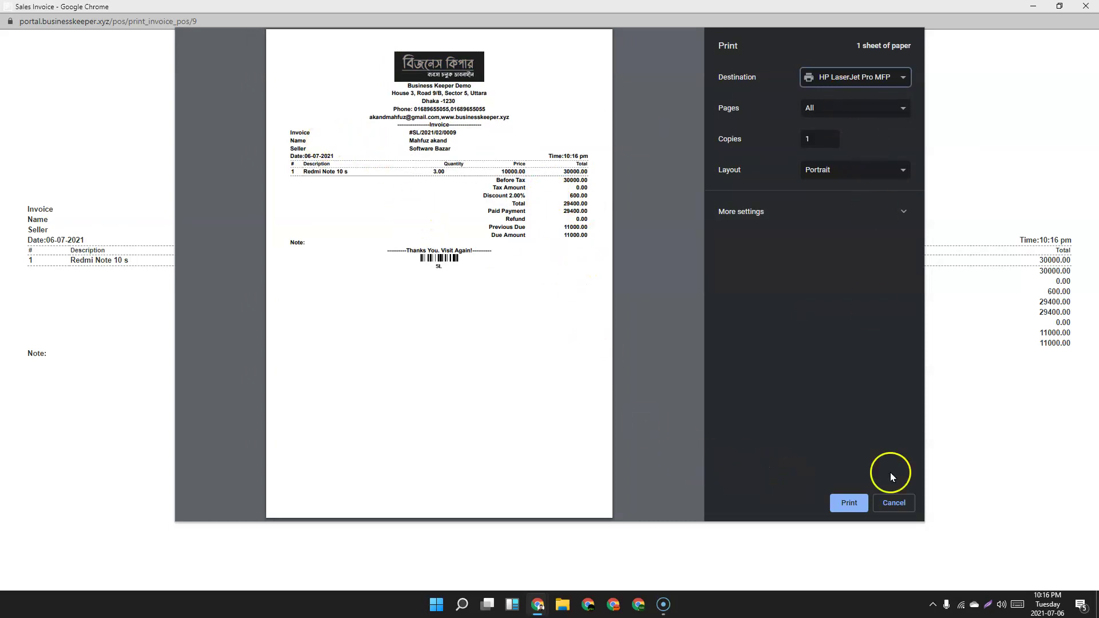
left_click(895, 504)
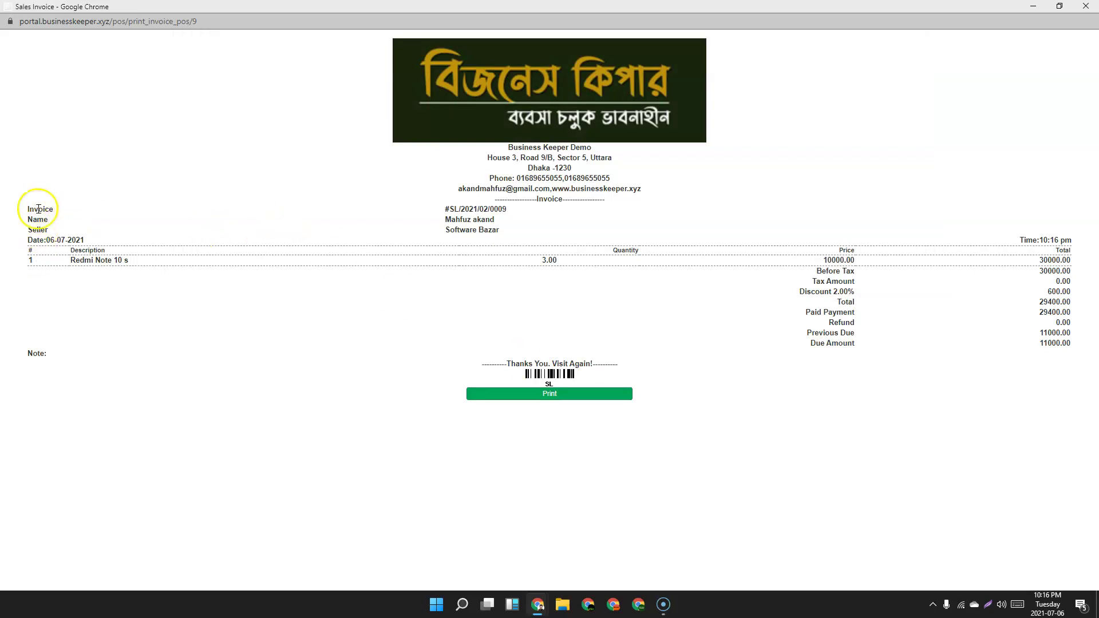
Highlight the shop name, shop address and Redmi Note 10 s line on the receipt.
left_click(493, 152)
left_click(547, 164)
left_click_drag(580, 170, 523, 156)
left_click(488, 196)
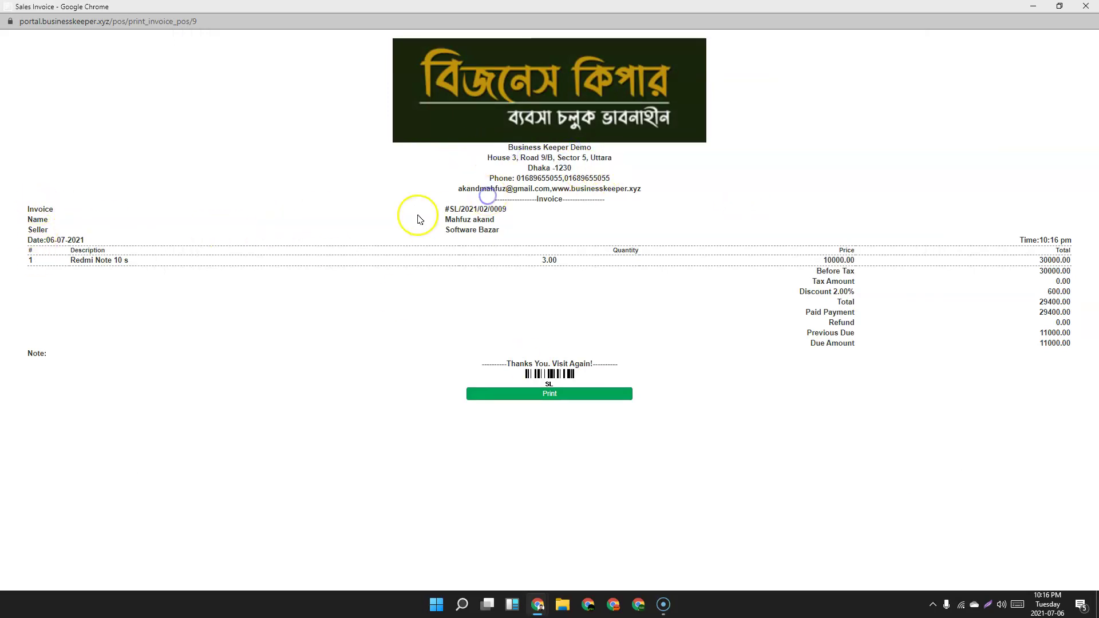
left_click_drag(61, 260, 139, 264)
left_click(197, 270)
left_click(590, 268)
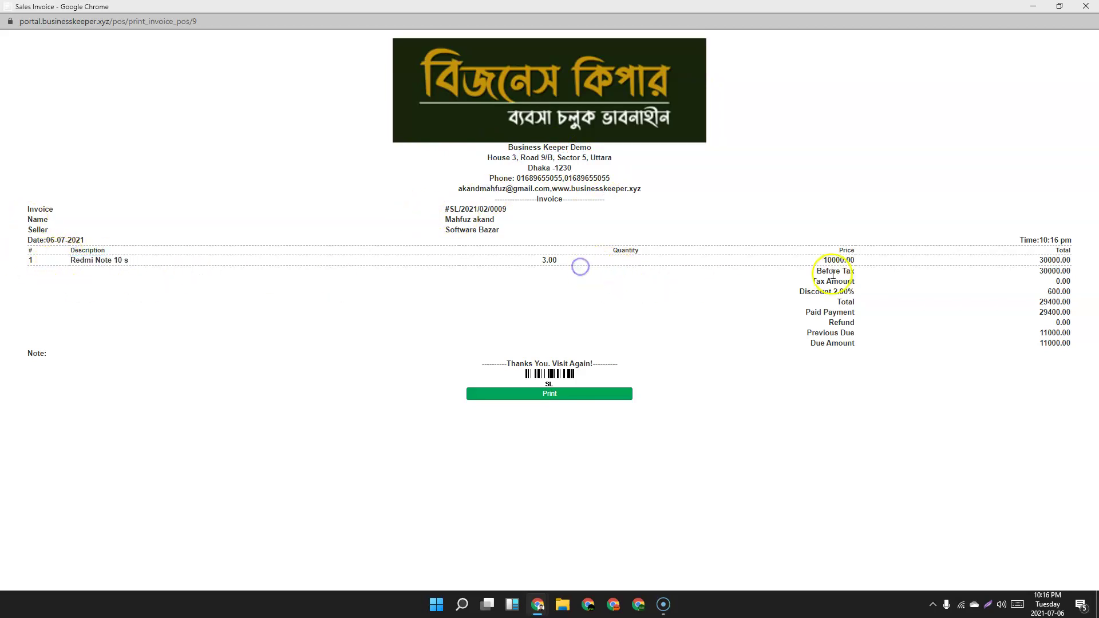
left_click(1054, 247)
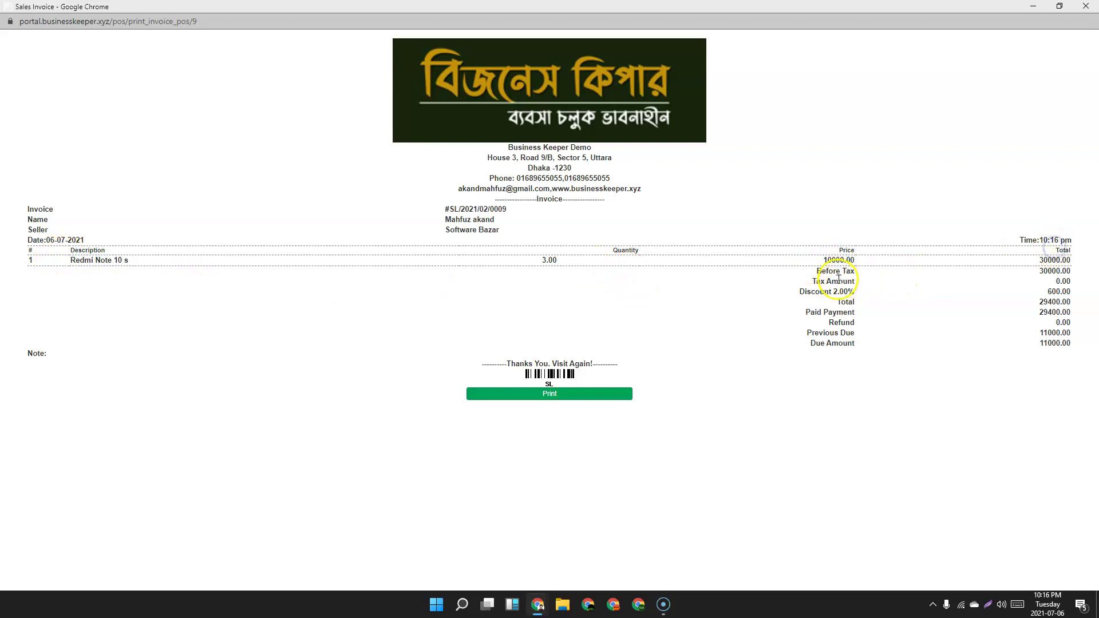
Review the discount, total, refund and Previous Due figures, then cancel the invoice print.
left_click_drag(799, 292, 858, 327)
left_click(827, 344)
left_click(1013, 336)
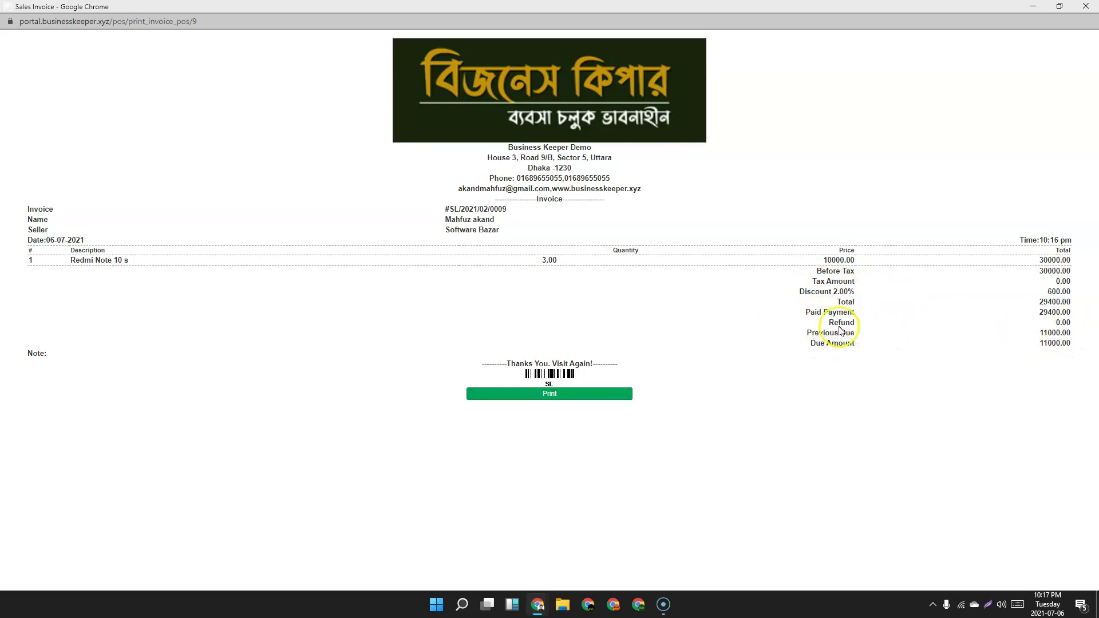
left_click(818, 336)
left_click(804, 344)
left_click(923, 344)
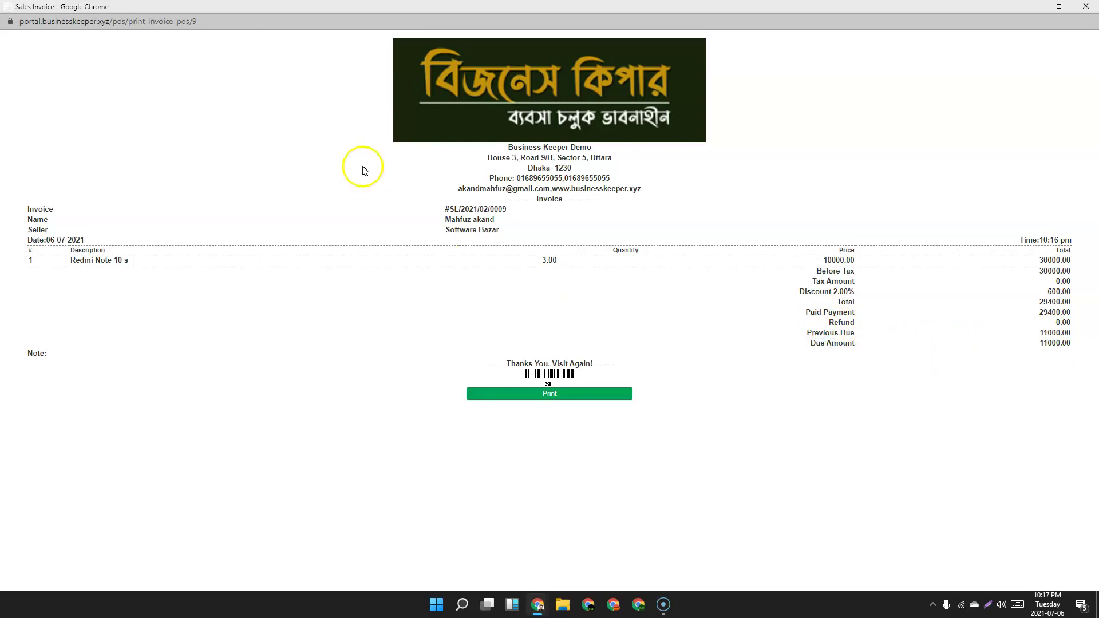
left_click(569, 394)
left_click(901, 511)
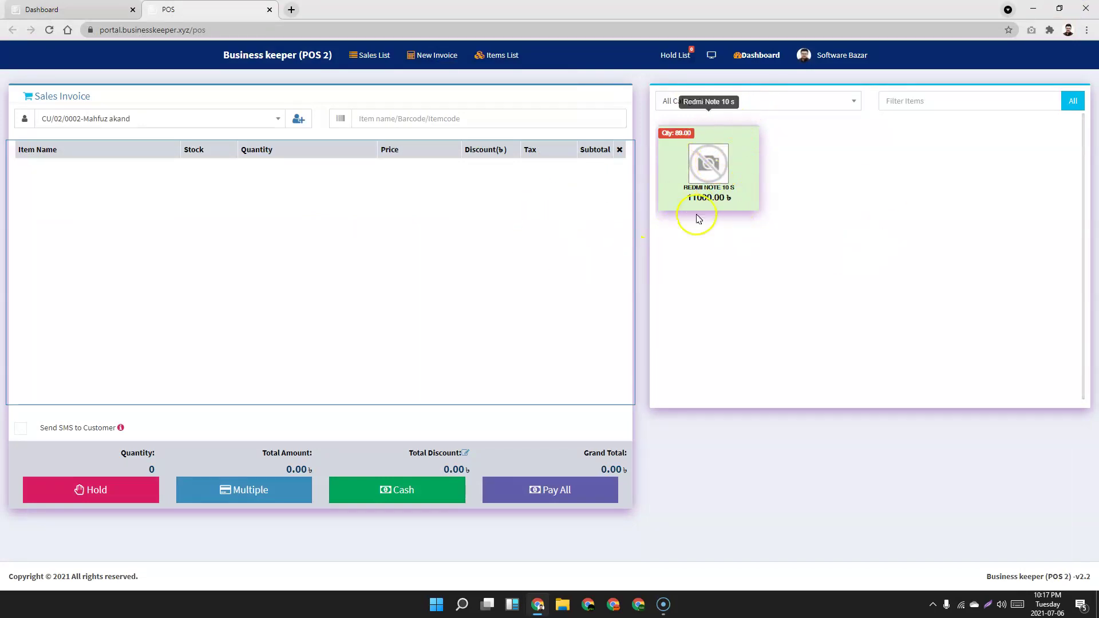
Add and remove a Redmi Note 10 s, then filter items to the Smart Phone category.
left_click(679, 174)
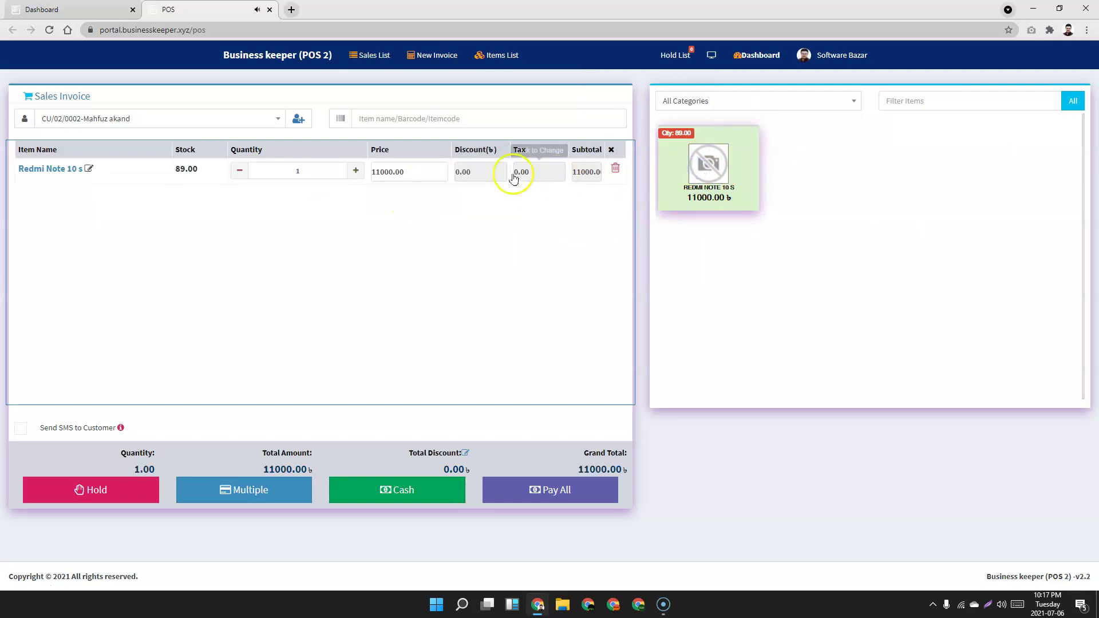
left_click(616, 169)
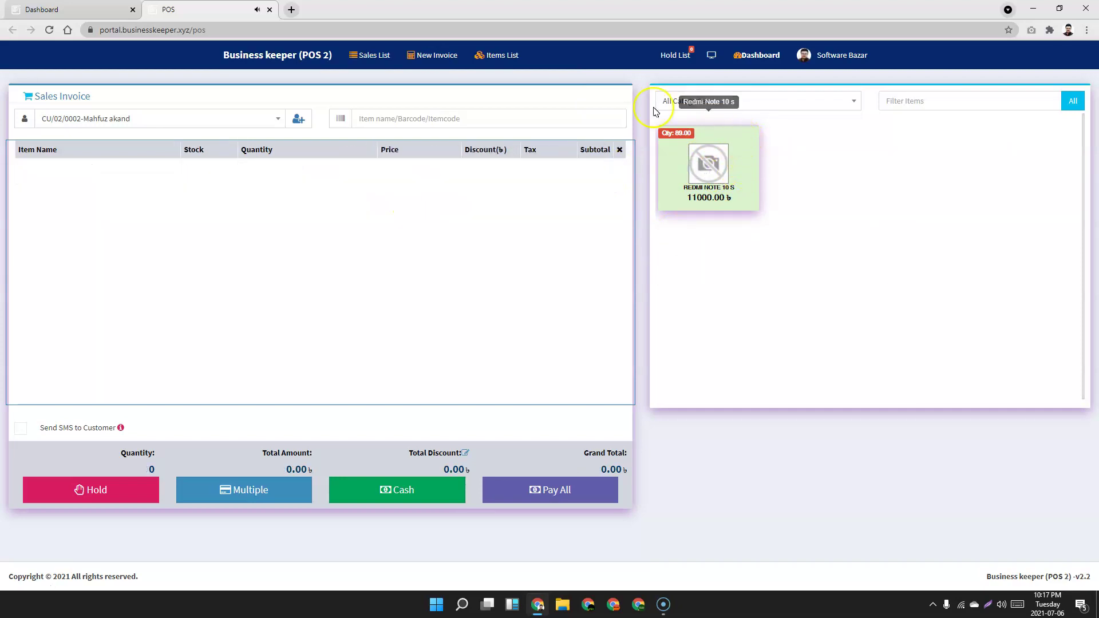
left_click(738, 101)
left_click(697, 162)
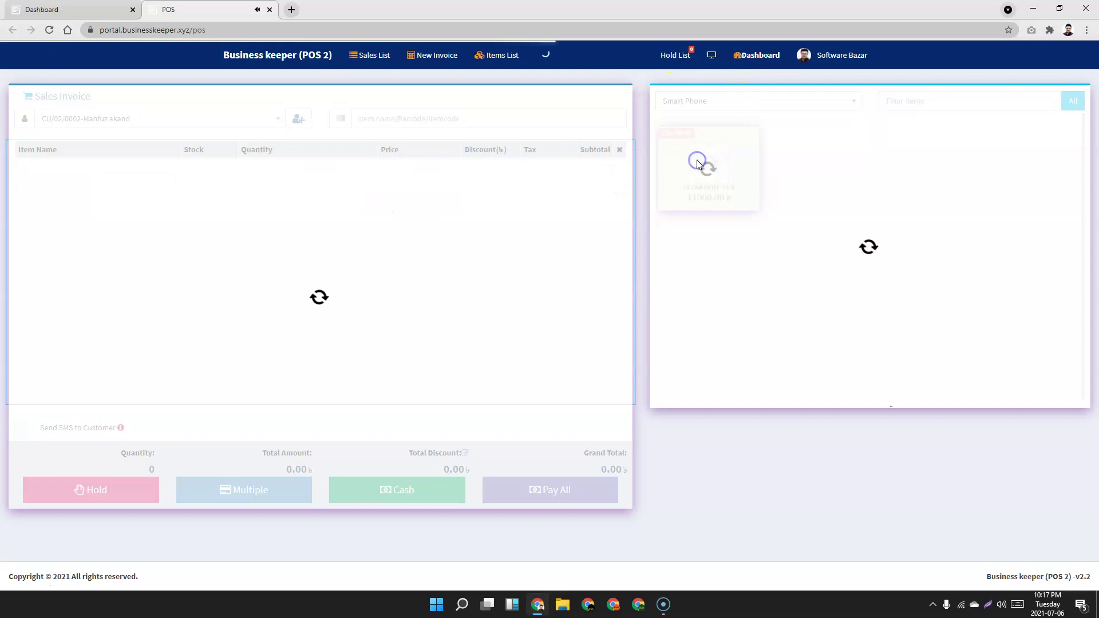
Add one Redmi Note 10 s to the sale and open the Cash payment form.
left_click(945, 100)
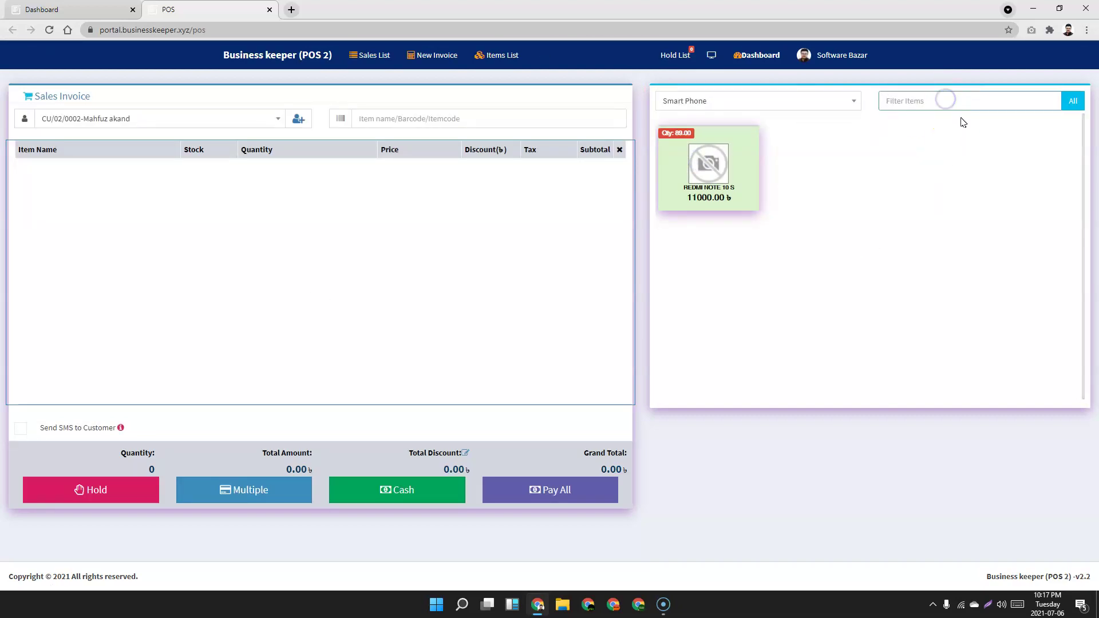
left_click(754, 474)
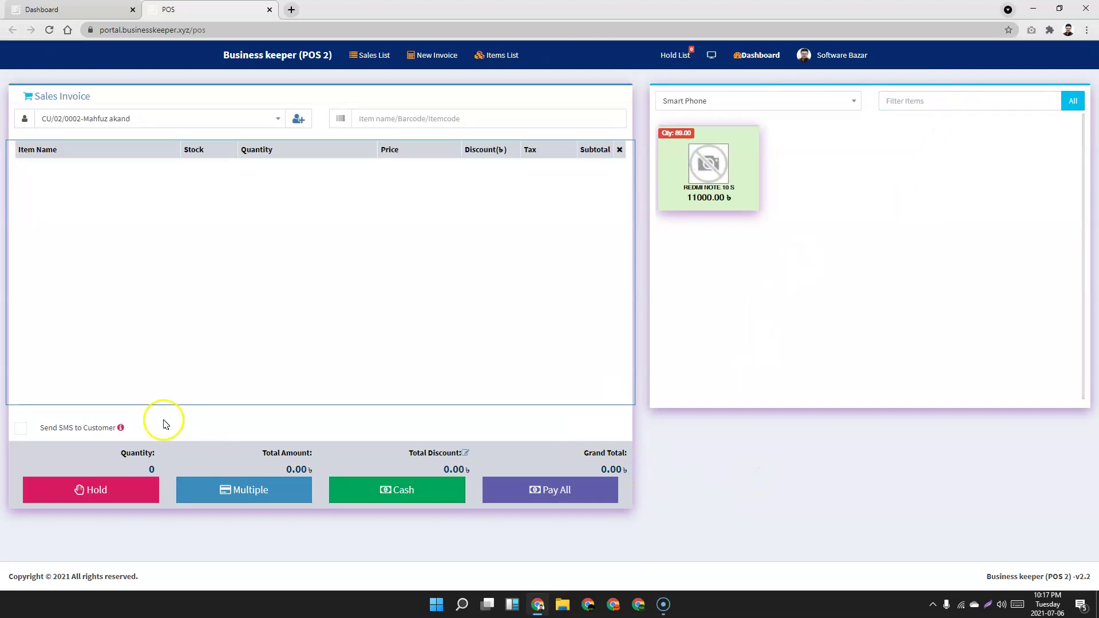
left_click(698, 174)
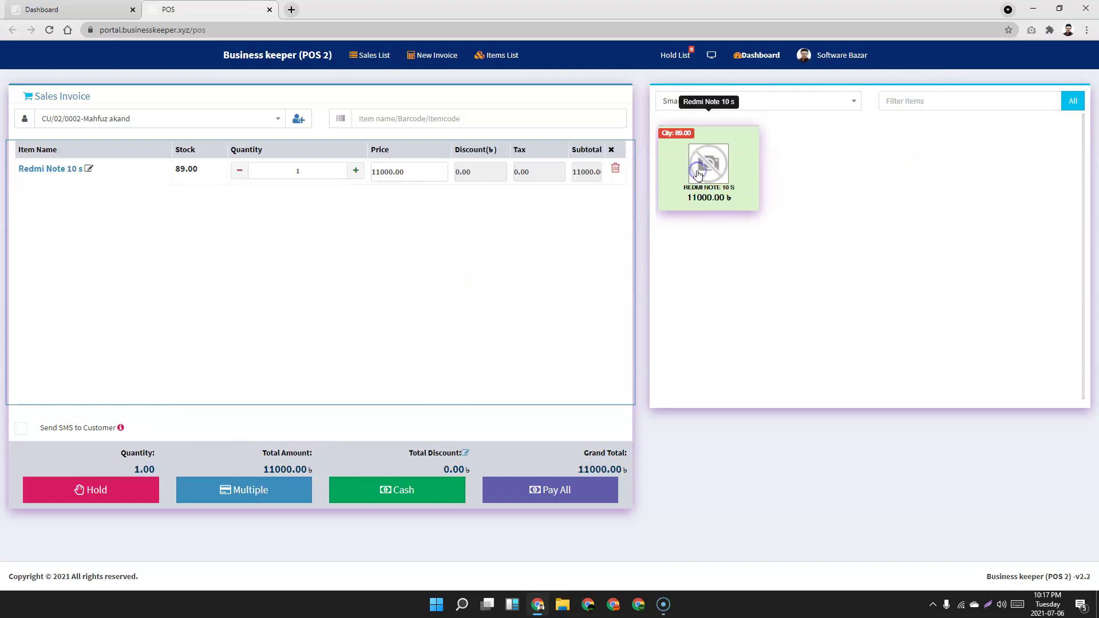
left_click(404, 494)
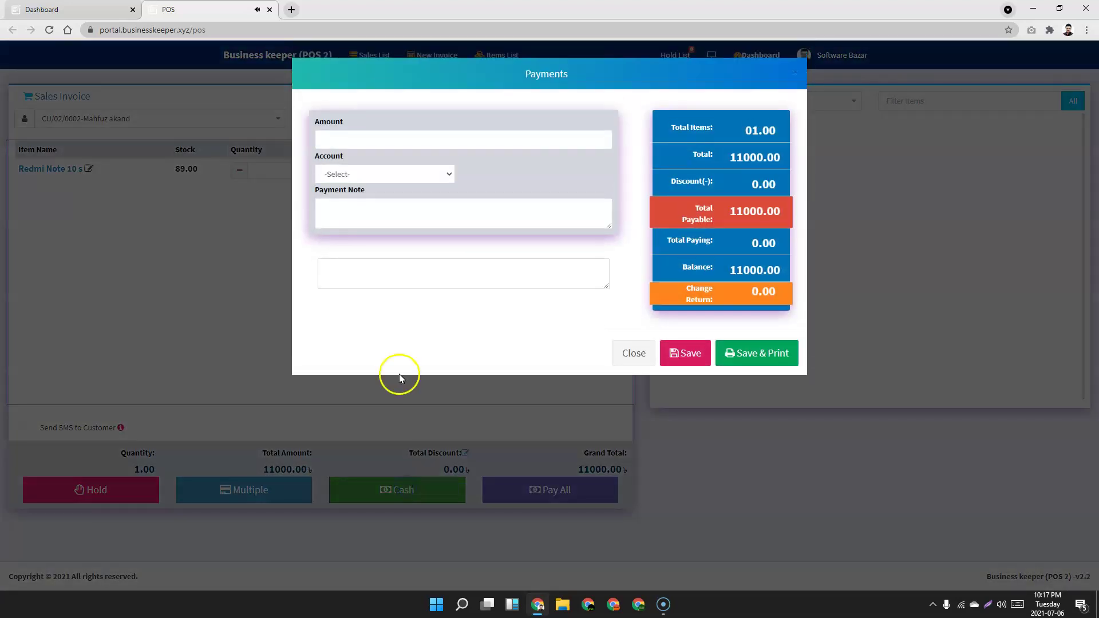
Pay the 11000.00 into the CASH account and save the Redmi Note 10 s sale.
left_click(399, 178)
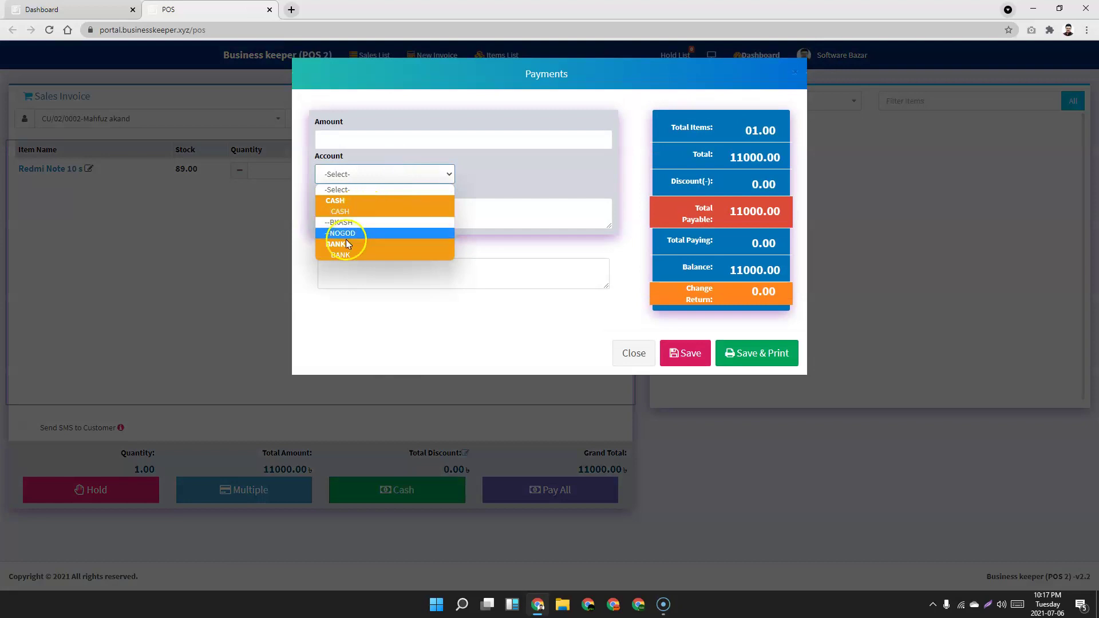
left_click(350, 211)
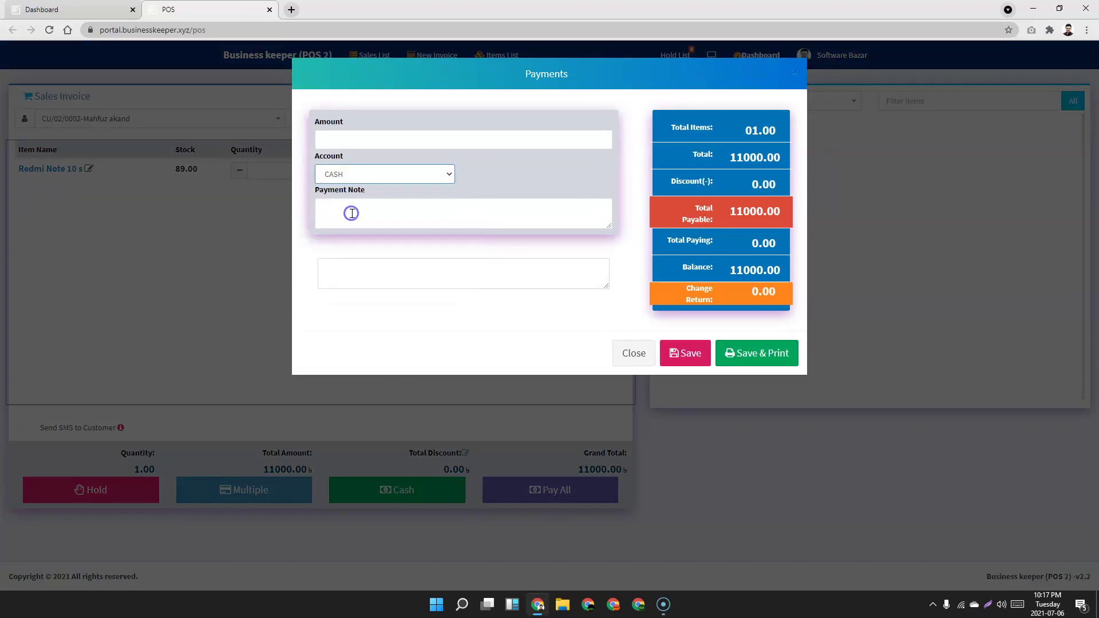
left_click(542, 183)
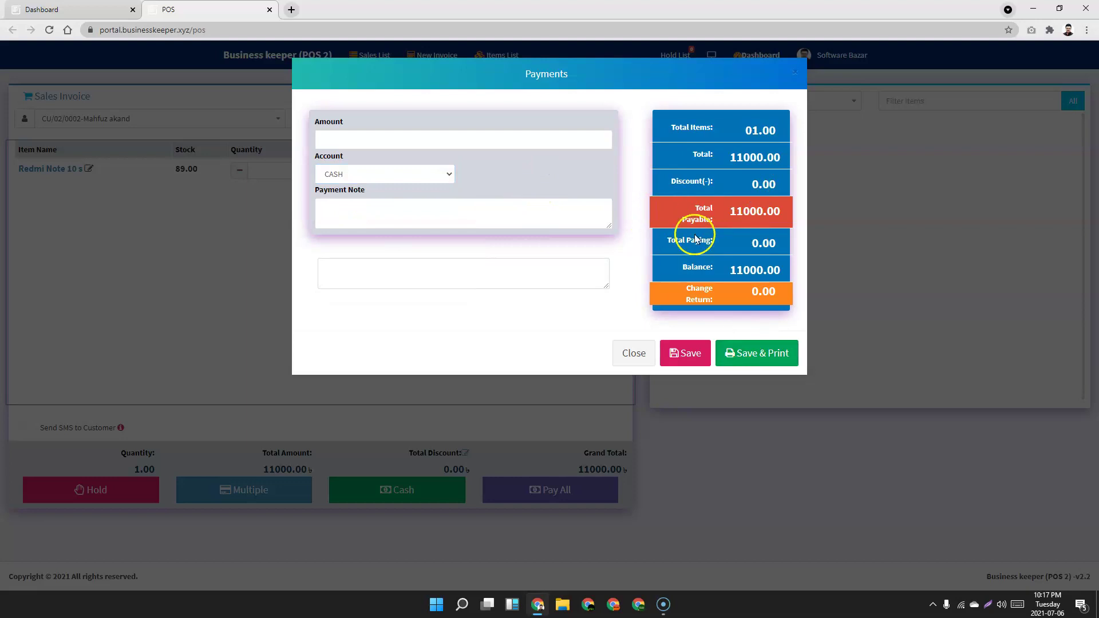
left_click(380, 139)
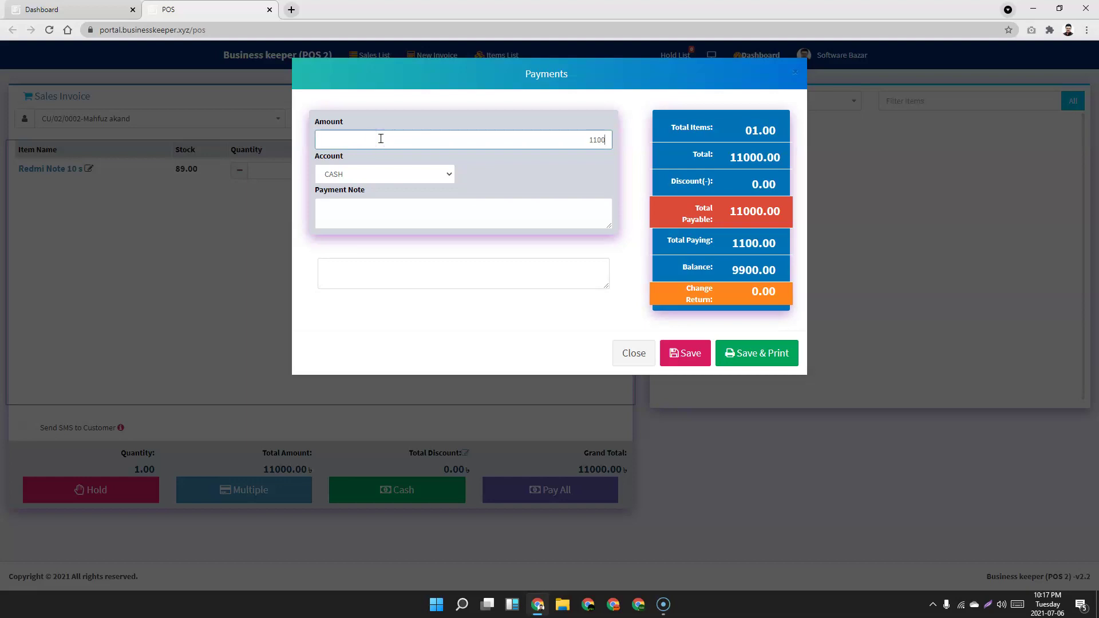
left_click(690, 353)
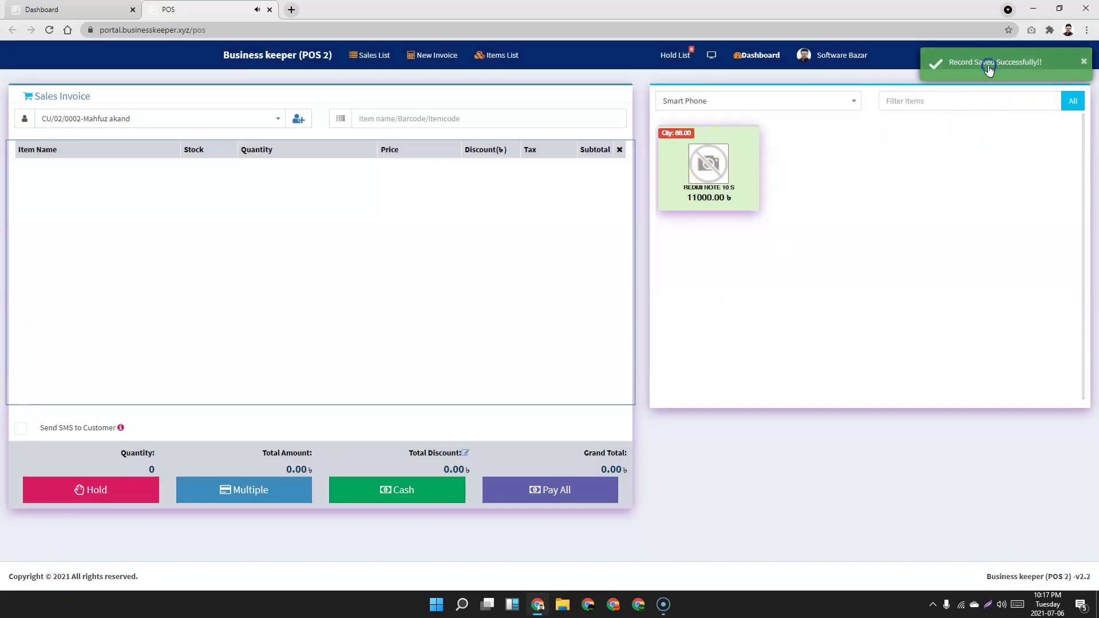
Go to the dashboard, review the 77,800.00 total sales, and open Sales > Add Sale.
left_click(265, 56)
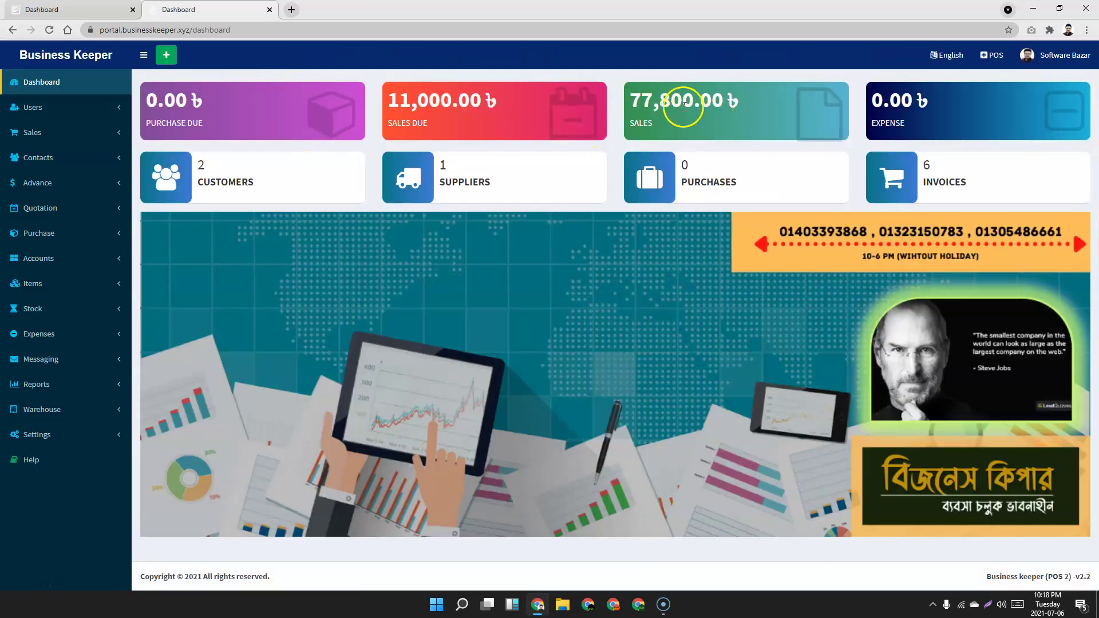
left_click_drag(633, 103, 742, 102)
left_click(769, 115)
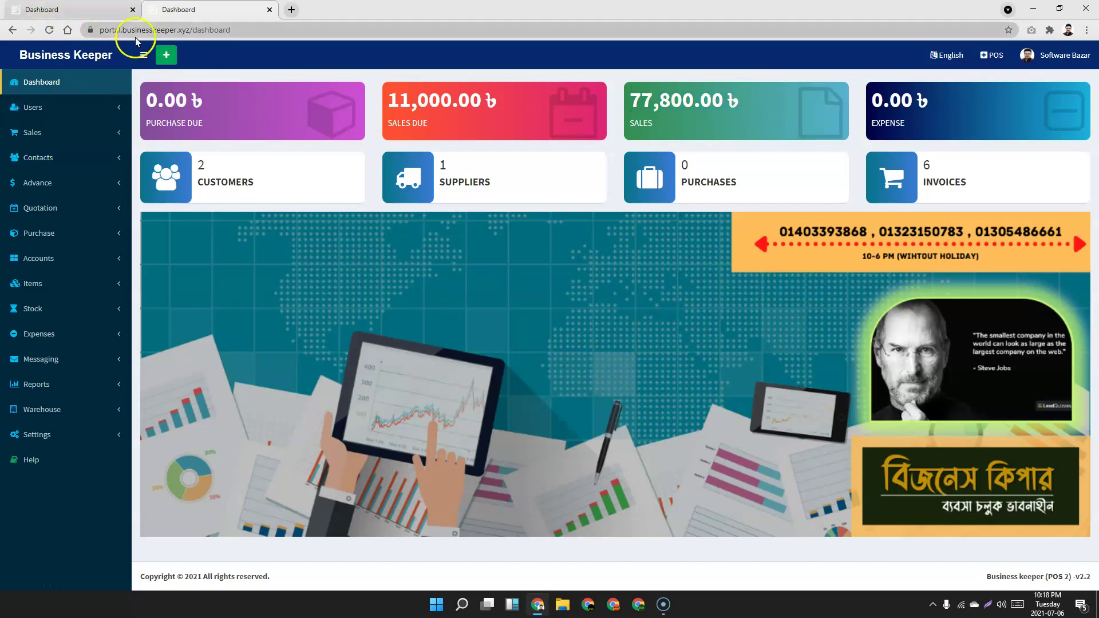
left_click(86, 133)
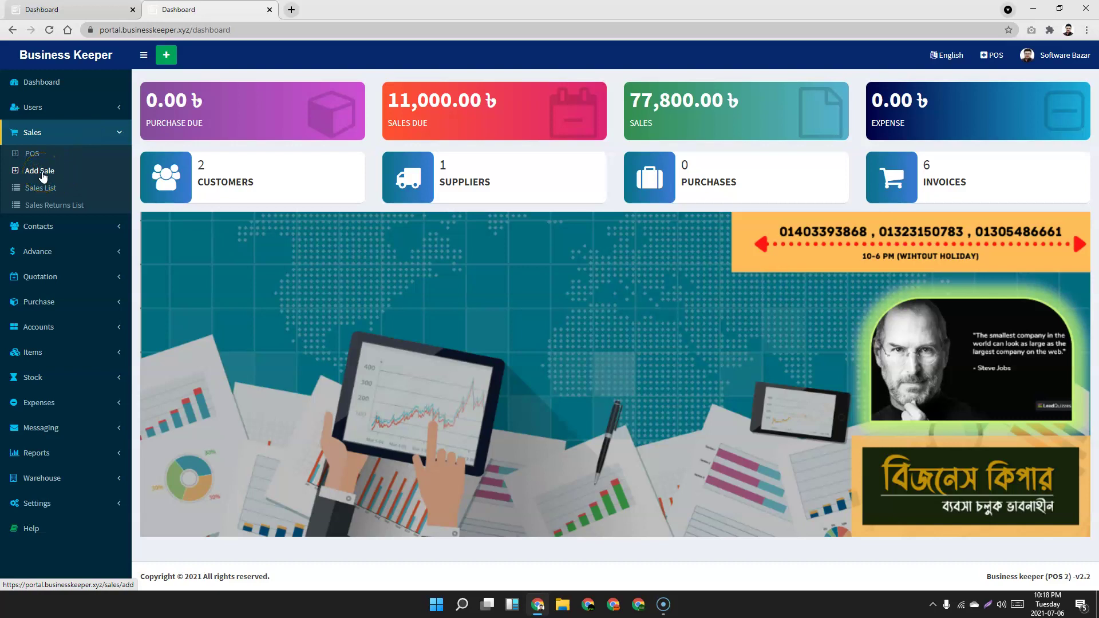
left_click(43, 172)
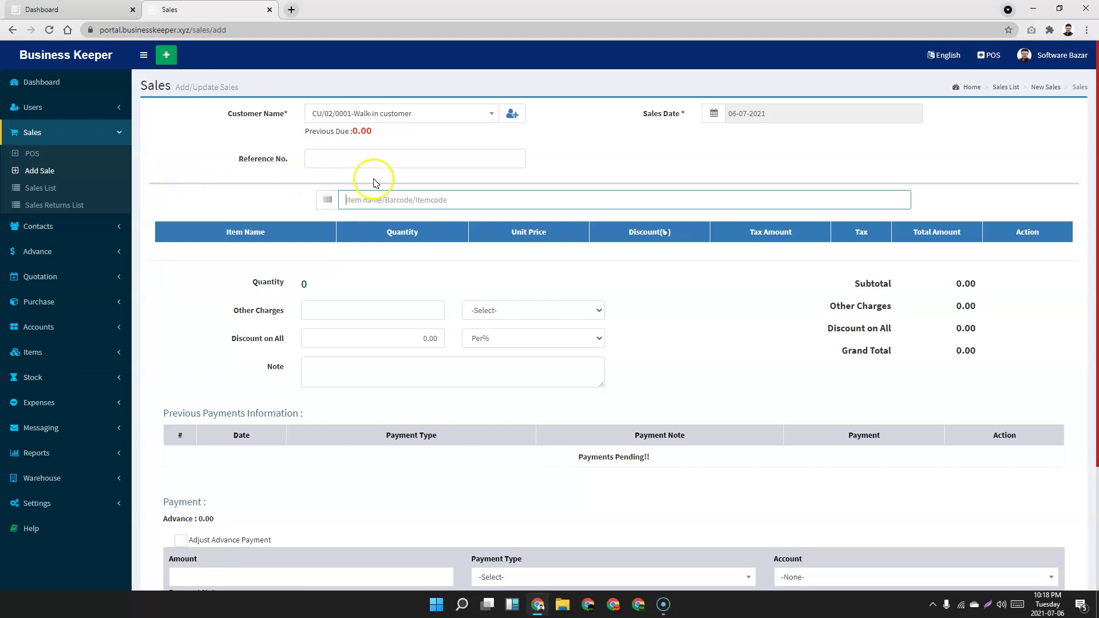
Choose the second customer for the sale and check their previous due amount.
left_click(393, 118)
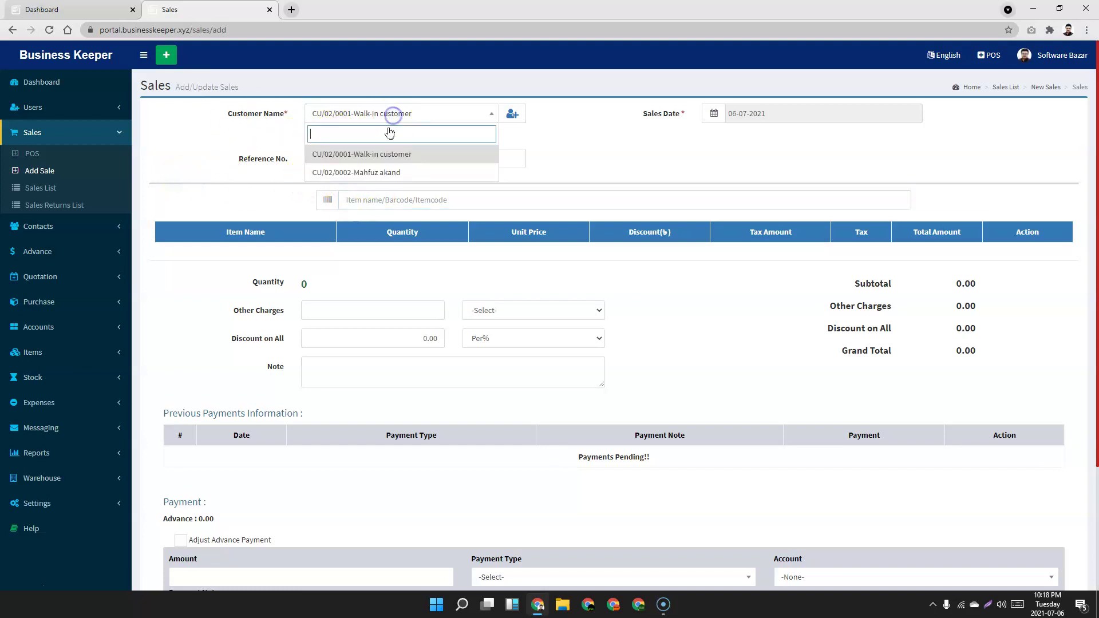
left_click(375, 172)
left_click_drag(399, 132, 353, 134)
left_click(210, 127)
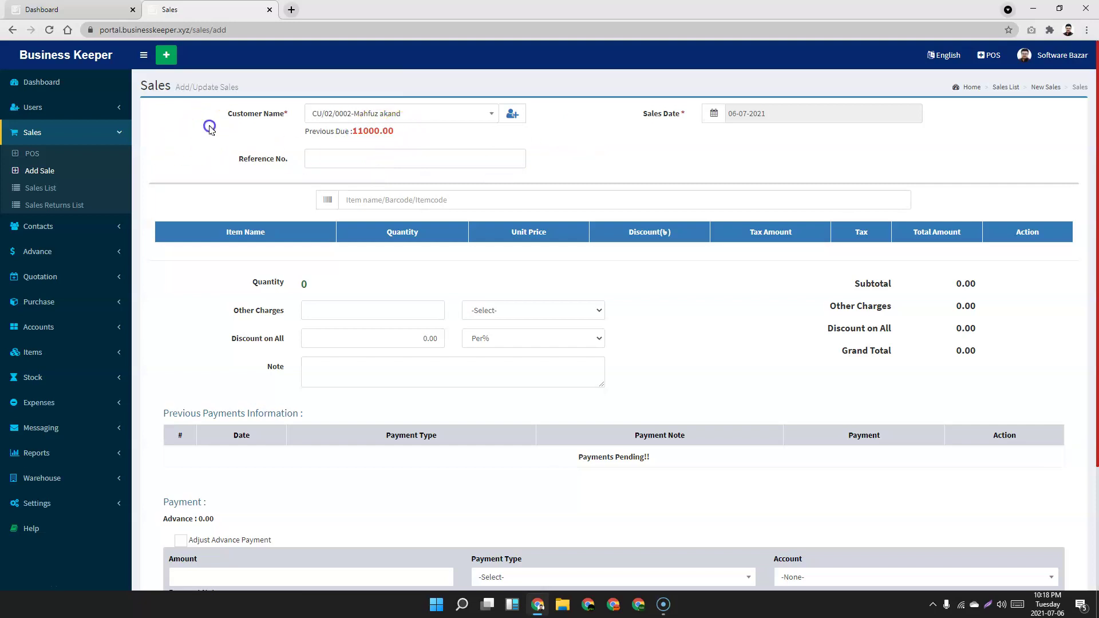
left_click(339, 155)
left_click(248, 150)
Add three Redmi Note 10 s, set other charges to 100, and write a sale note.
left_click(413, 199)
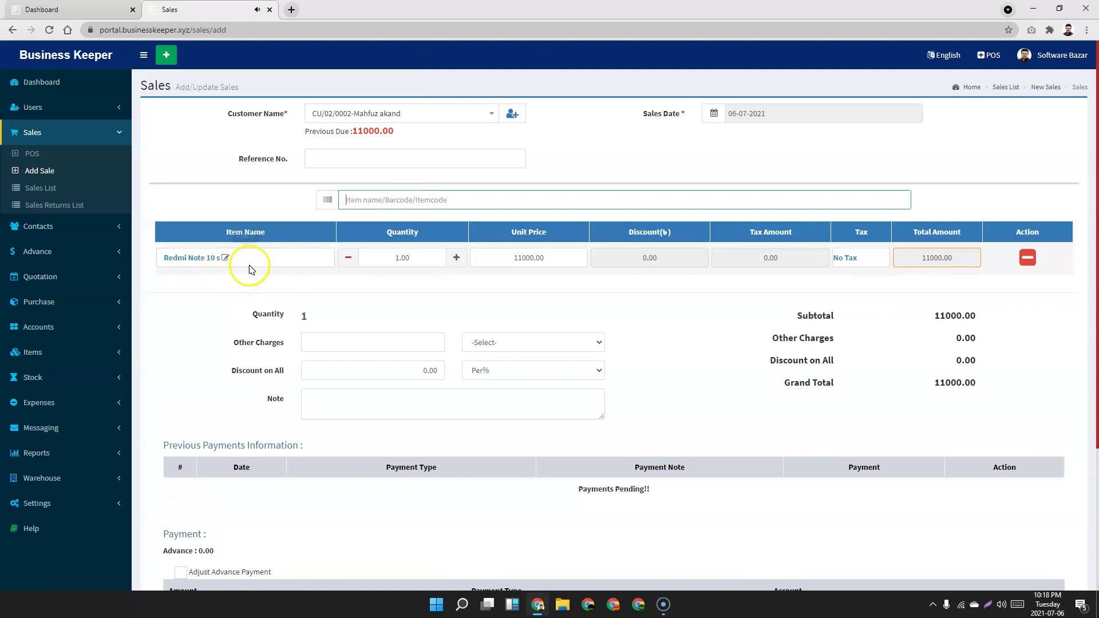
left_click(454, 259)
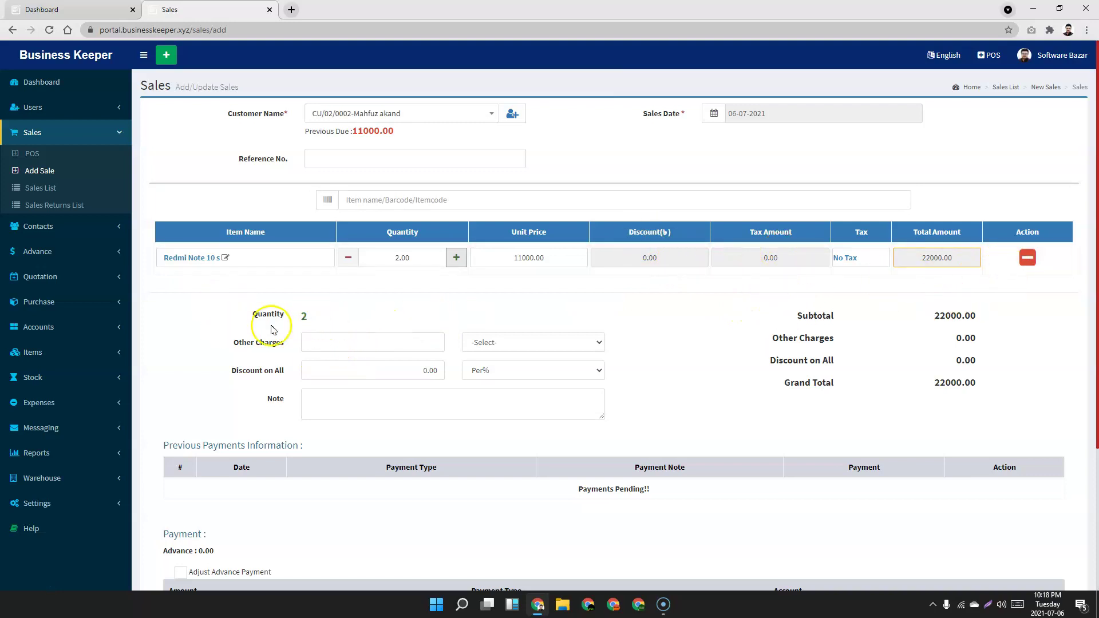
left_click(456, 258)
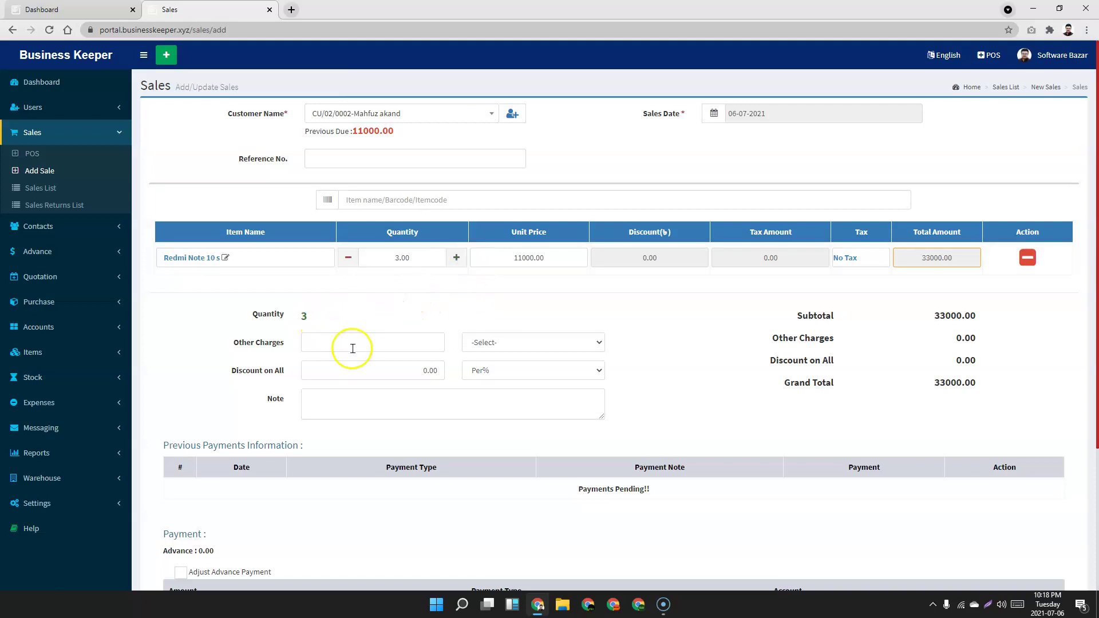
left_click(333, 344)
left_click(332, 365)
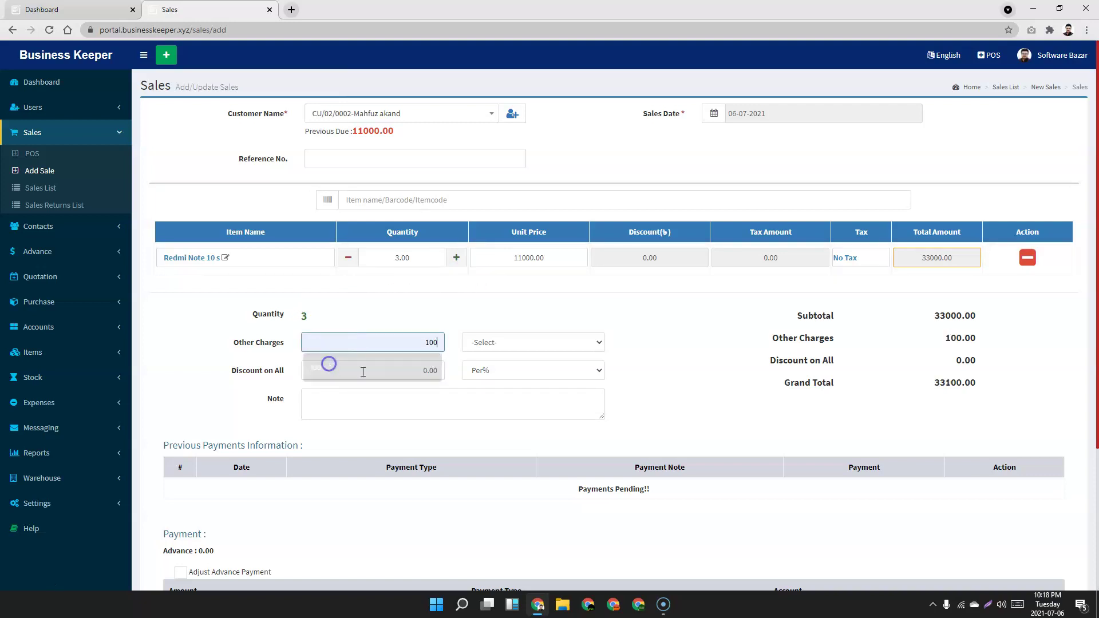
left_click(337, 403)
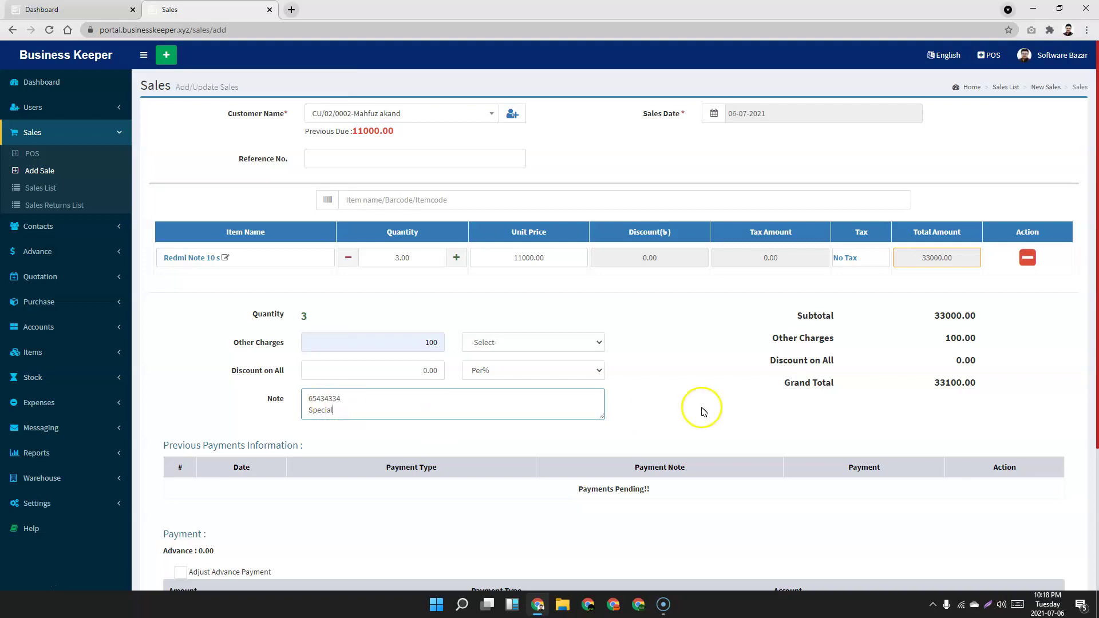
left_click(764, 349)
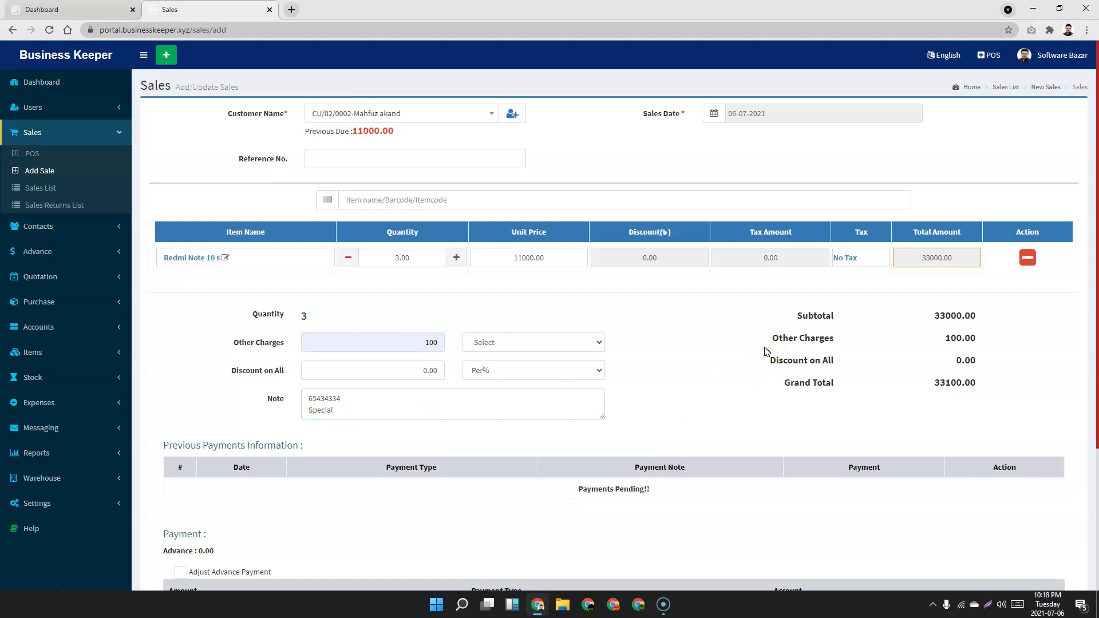
Enter a 33100 payment with CASH payment type and CASH account, then save the sale.
scroll(767, 352, "down", 3)
scroll(433, 352, "down", 1)
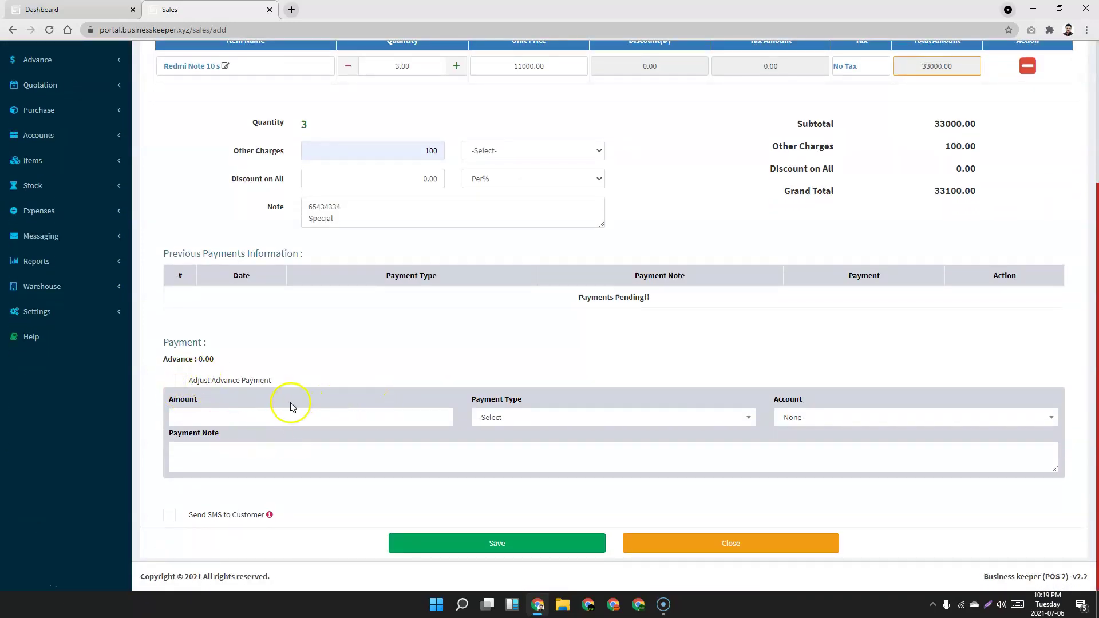
left_click(543, 416)
left_click(543, 417)
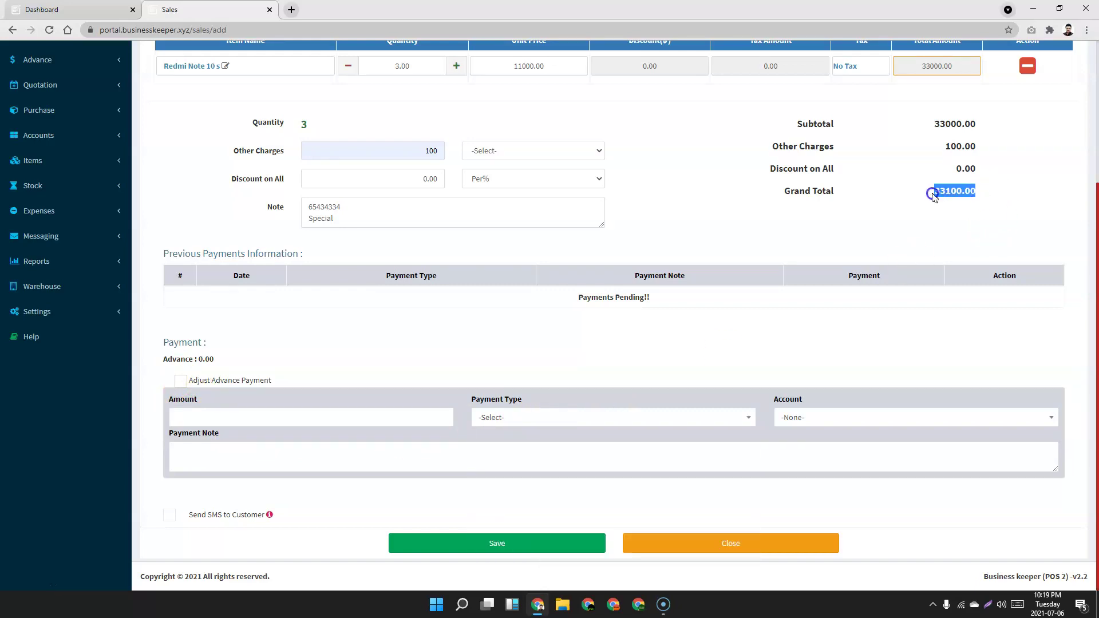
left_click(231, 414)
type("33100")
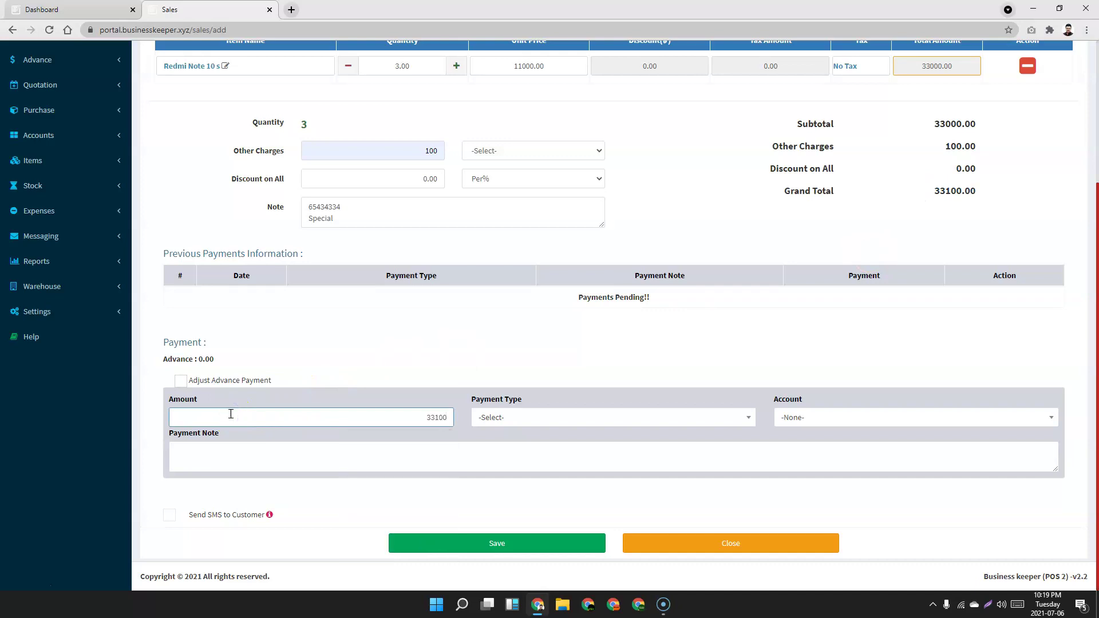
left_click(614, 418)
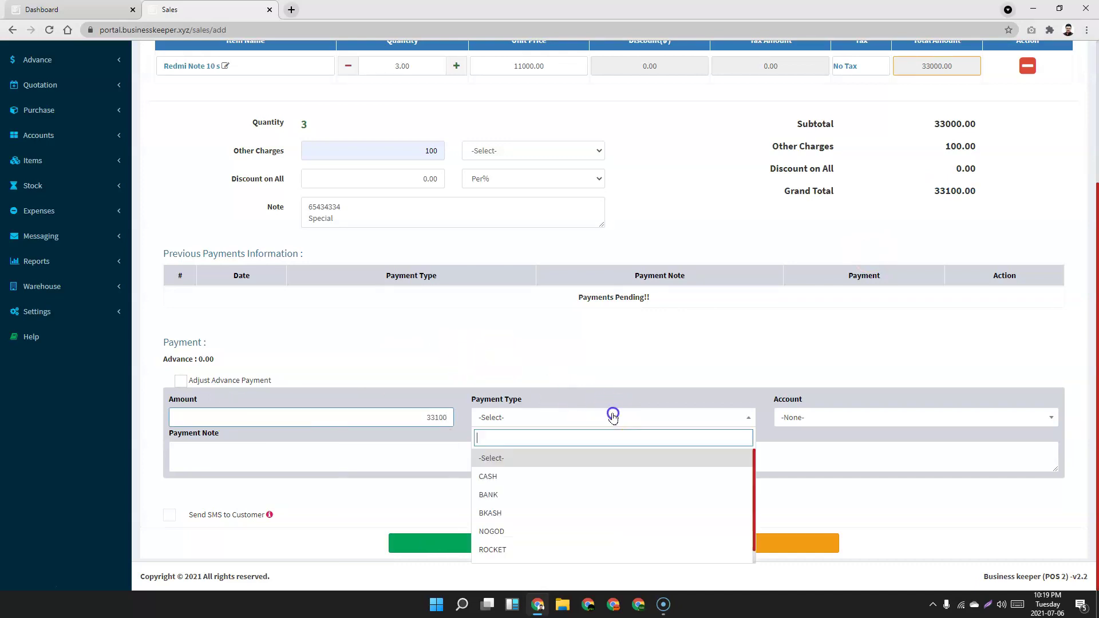
left_click(537, 483)
left_click(847, 416)
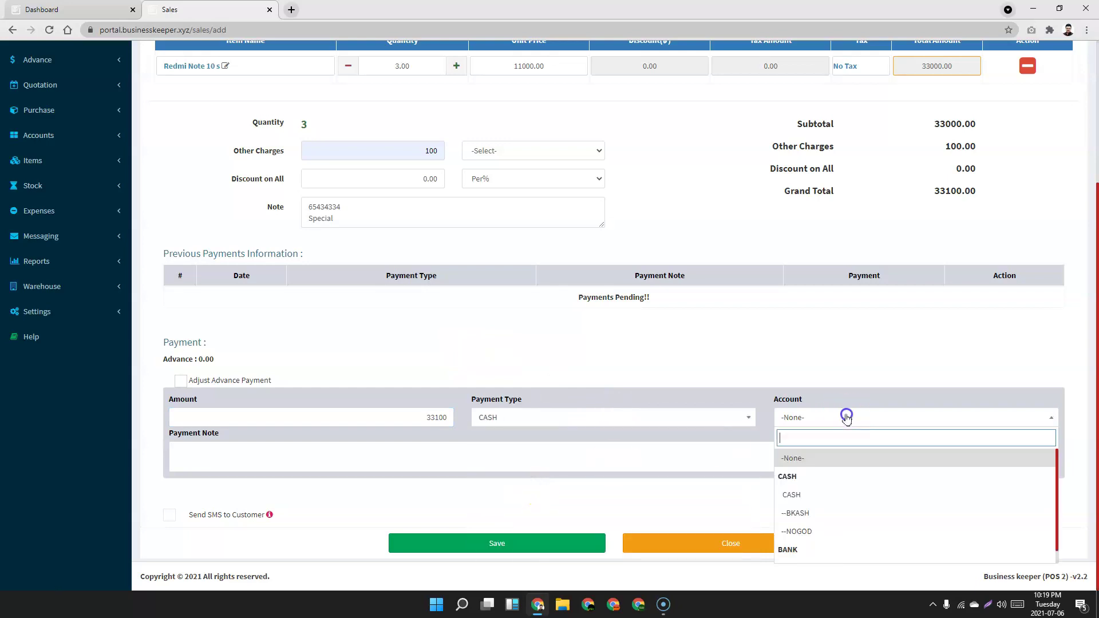
left_click(816, 495)
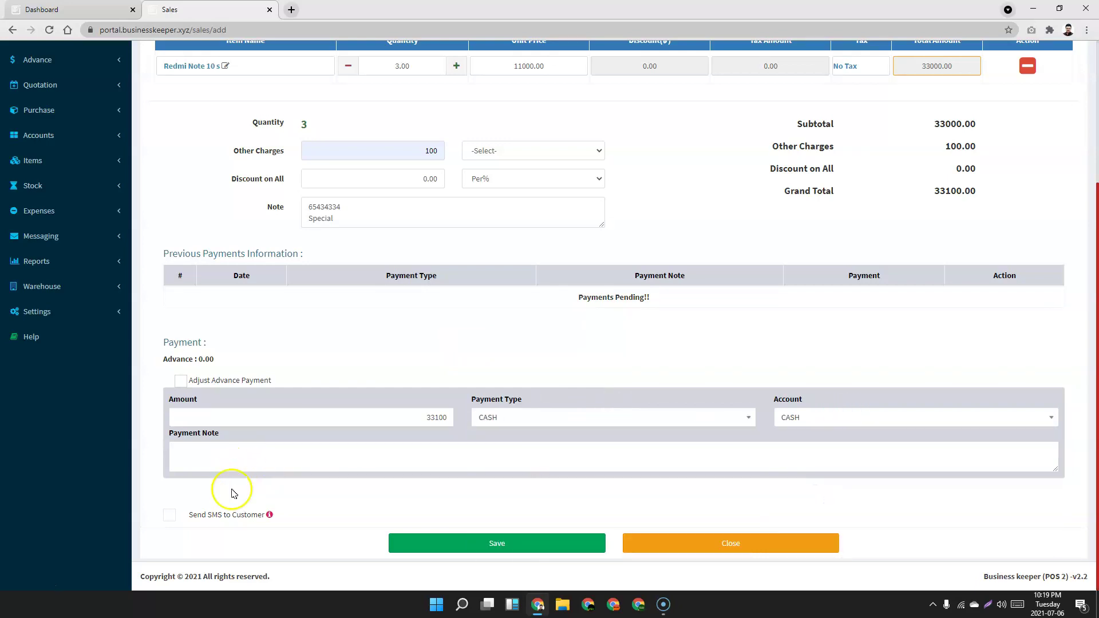
left_click(168, 518)
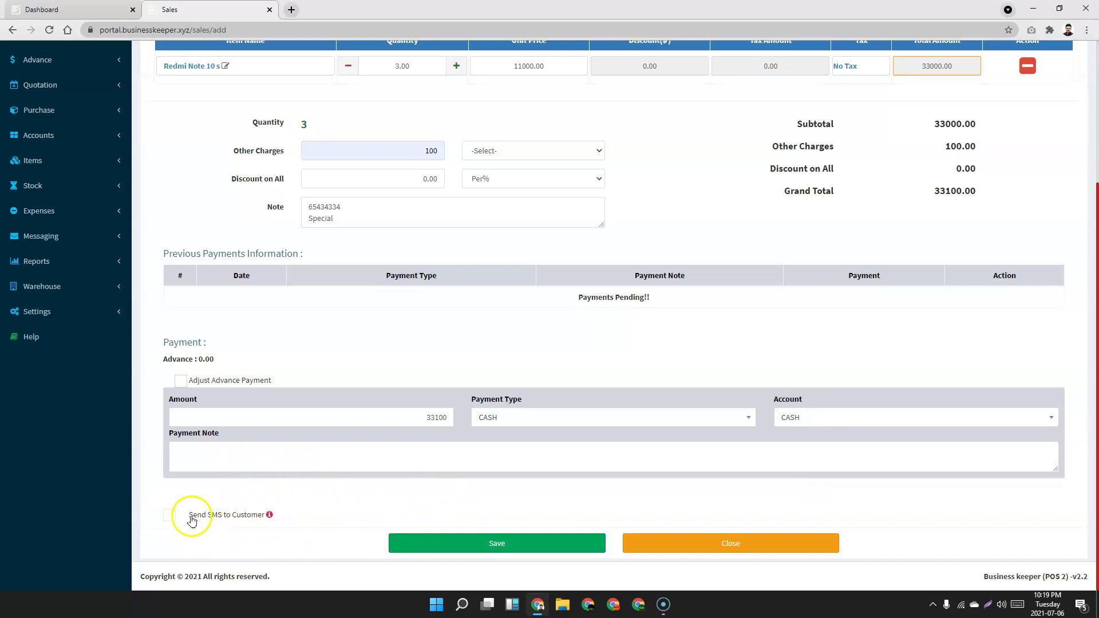
left_click(523, 541)
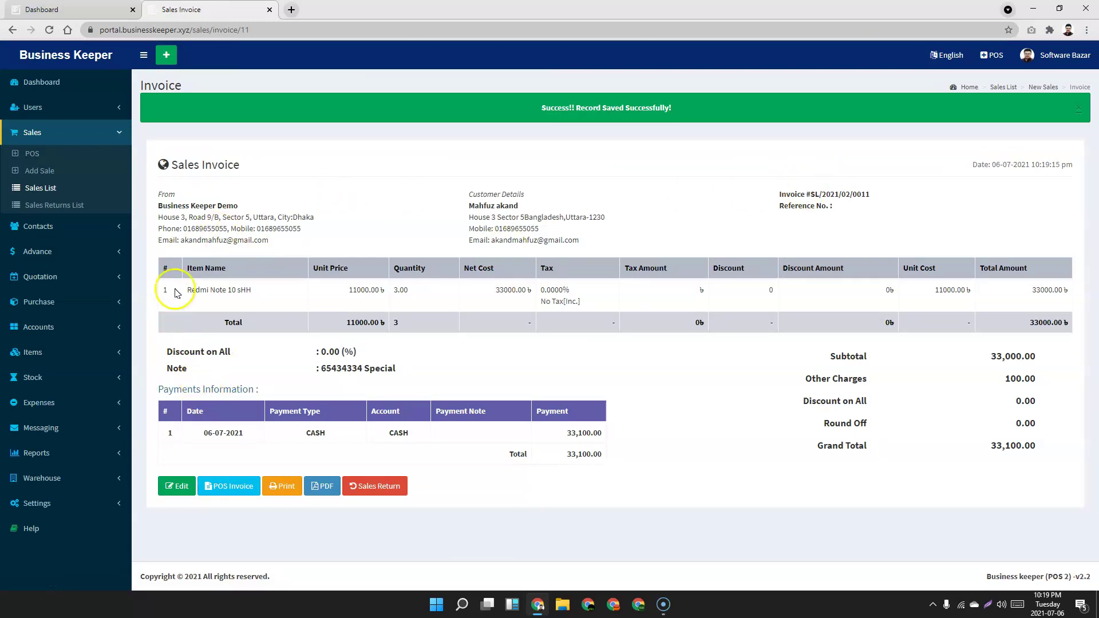
Preview both the standard invoice and POS receipt prints, cancelling each and closing their tabs.
left_click(285, 487)
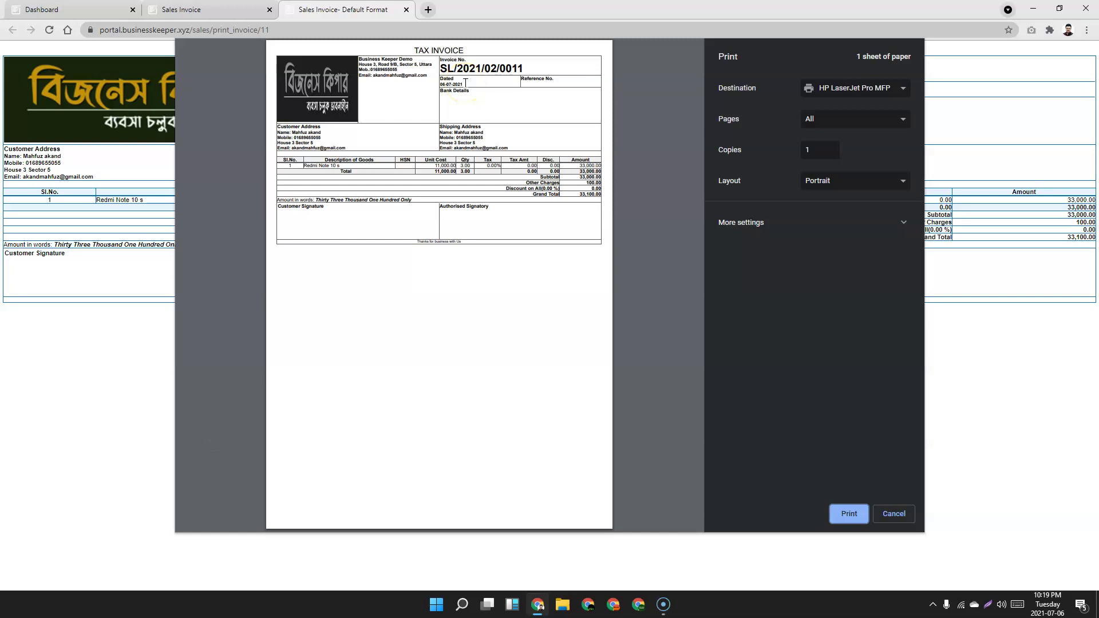
left_click(895, 515)
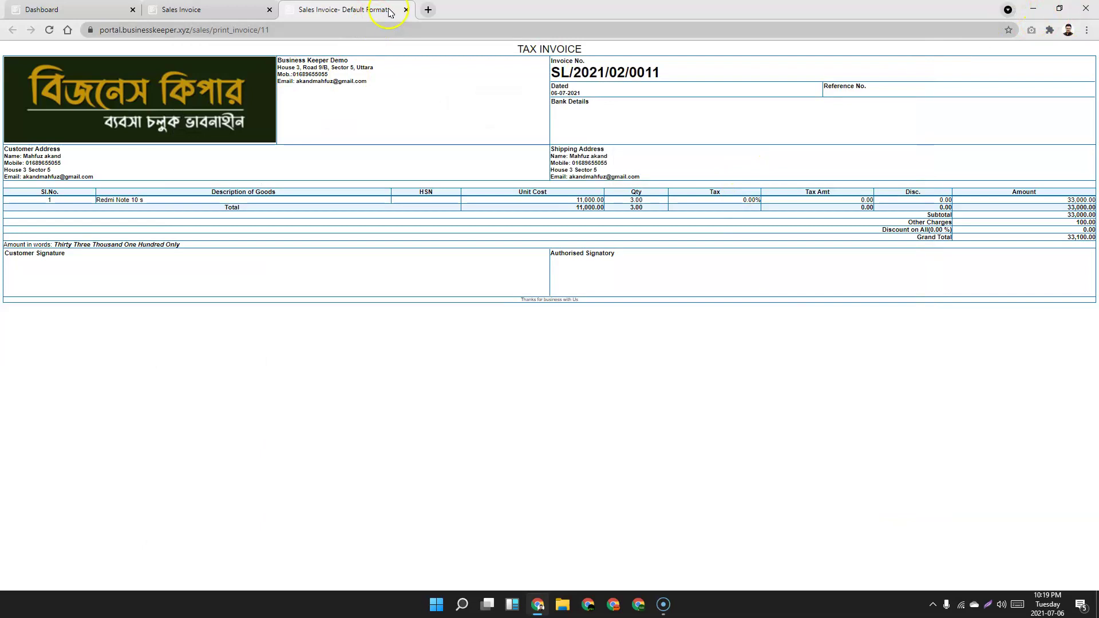
left_click(406, 10)
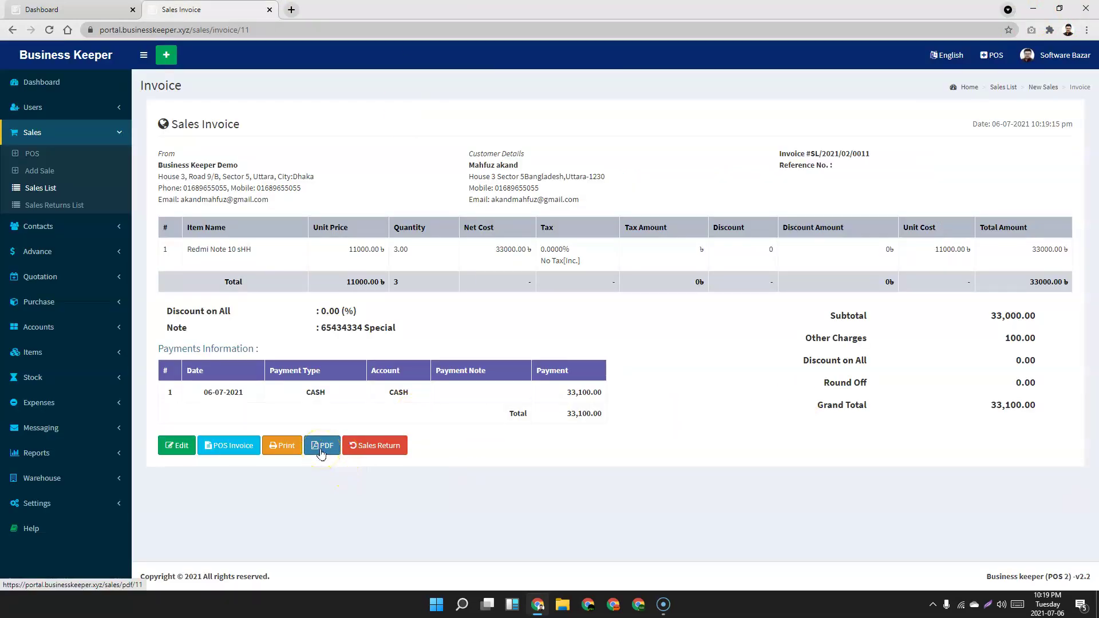
left_click(224, 447)
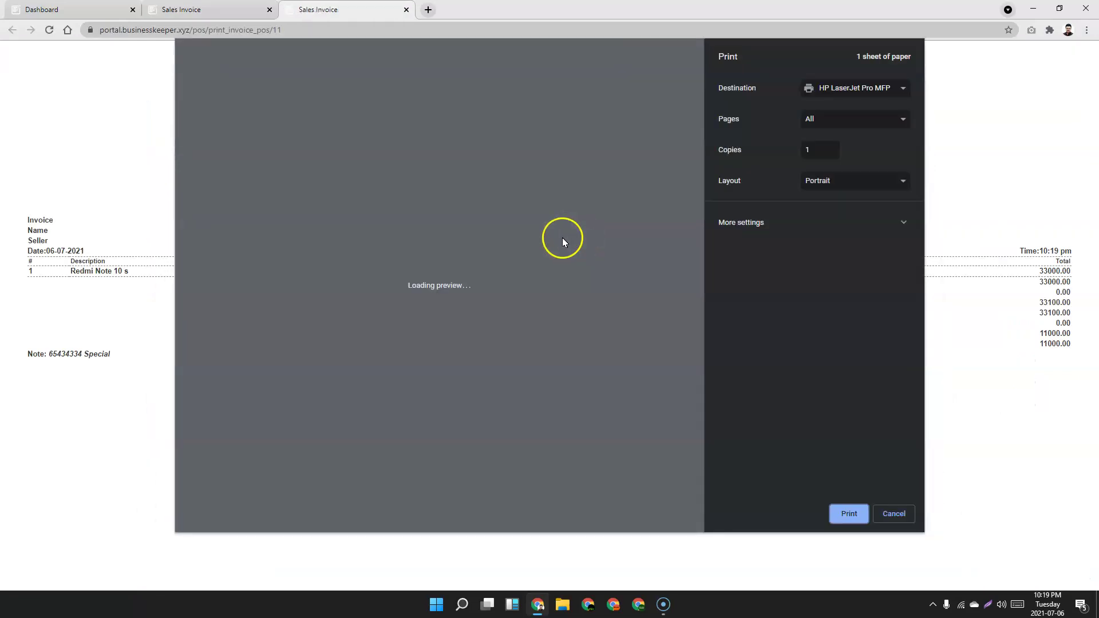
left_click(883, 513)
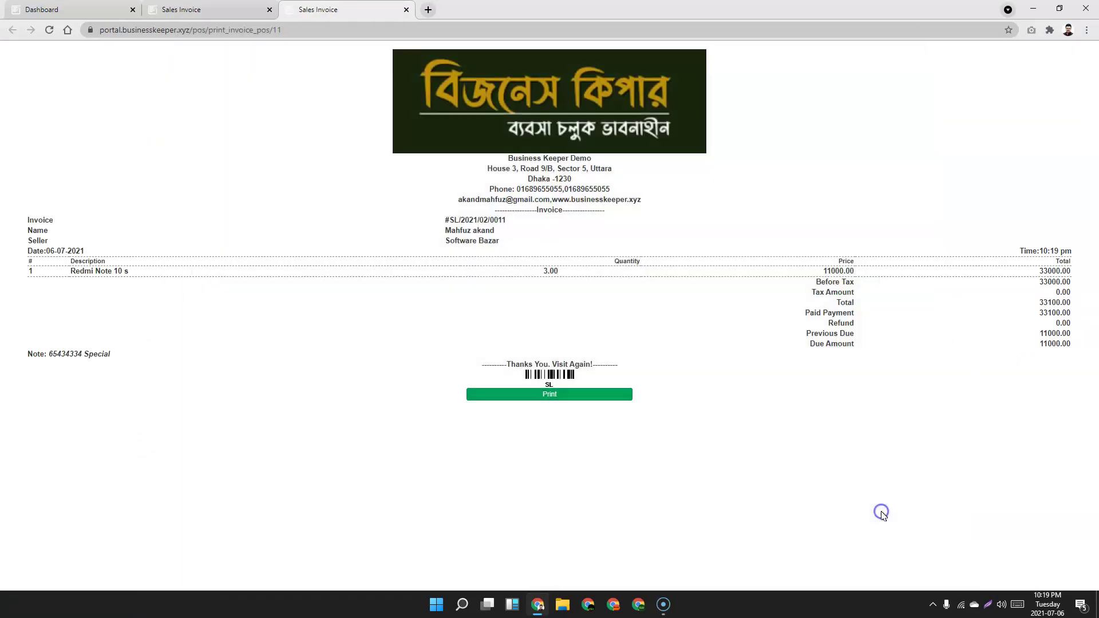
left_click(406, 10)
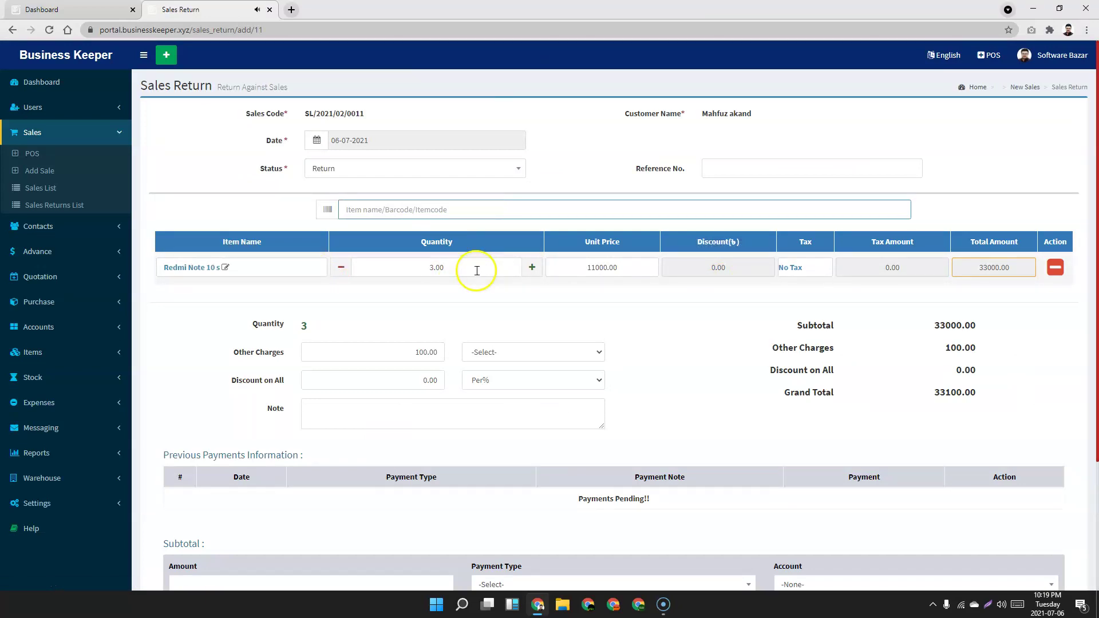
Scroll through the Sales Return form, then go to Sales > Sales List.
scroll(837, 355, "down", 3)
scroll(785, 429, "up", 2)
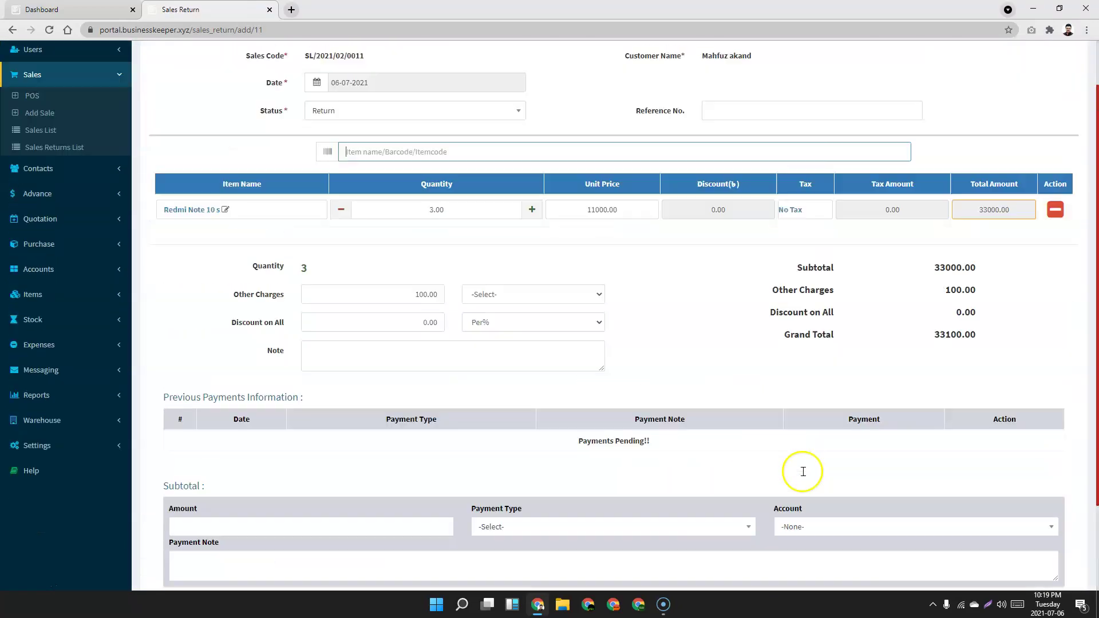
scroll(804, 471, "up", 1)
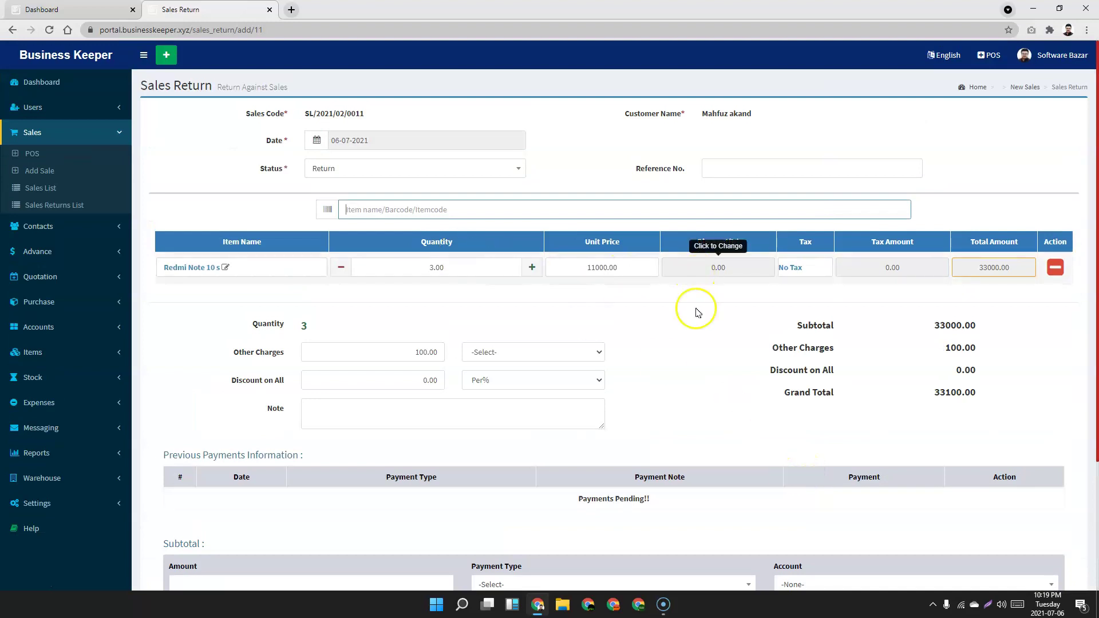
scroll(704, 489, "down", 3)
scroll(802, 309, "up", 3)
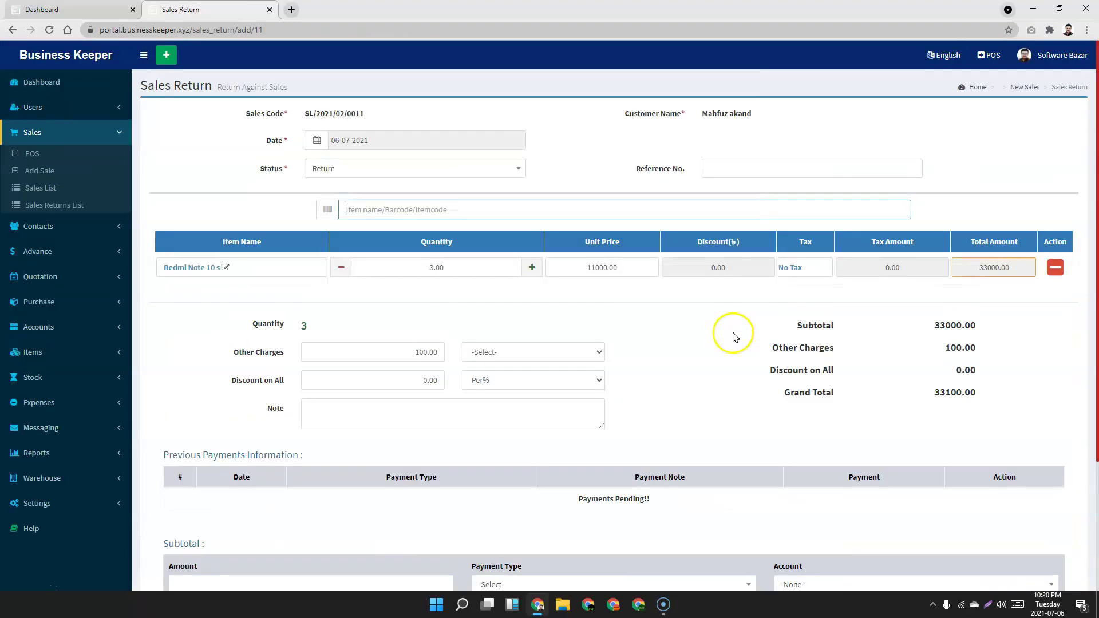
left_click(41, 188)
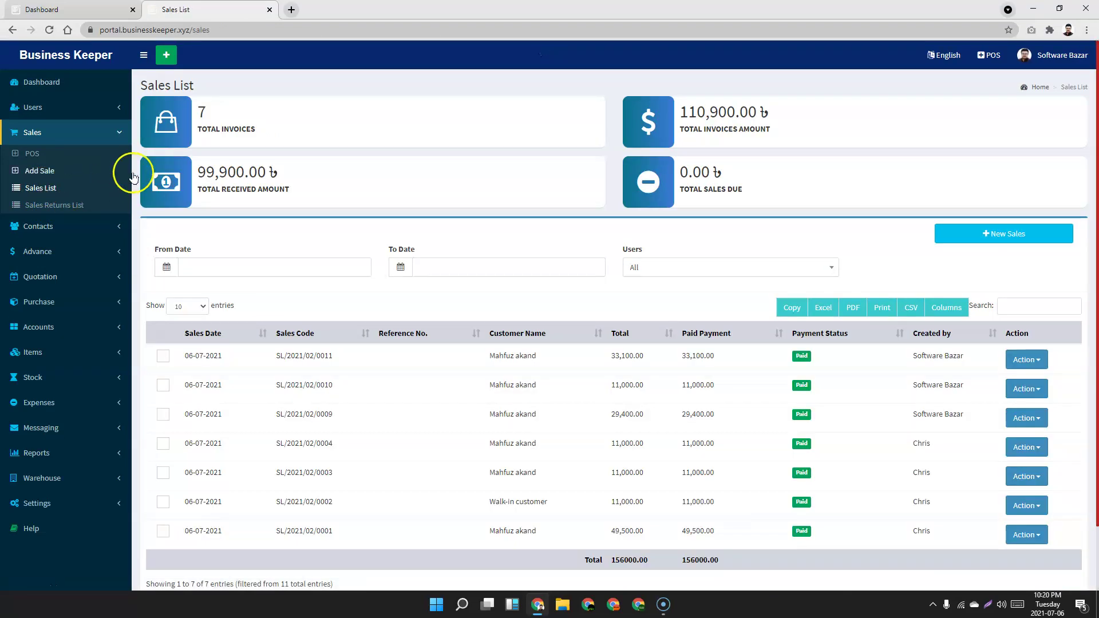
Highlight the TOTAL INVOICES and TOTAL SALES DUE summary figures on the Sales List.
left_click(271, 129)
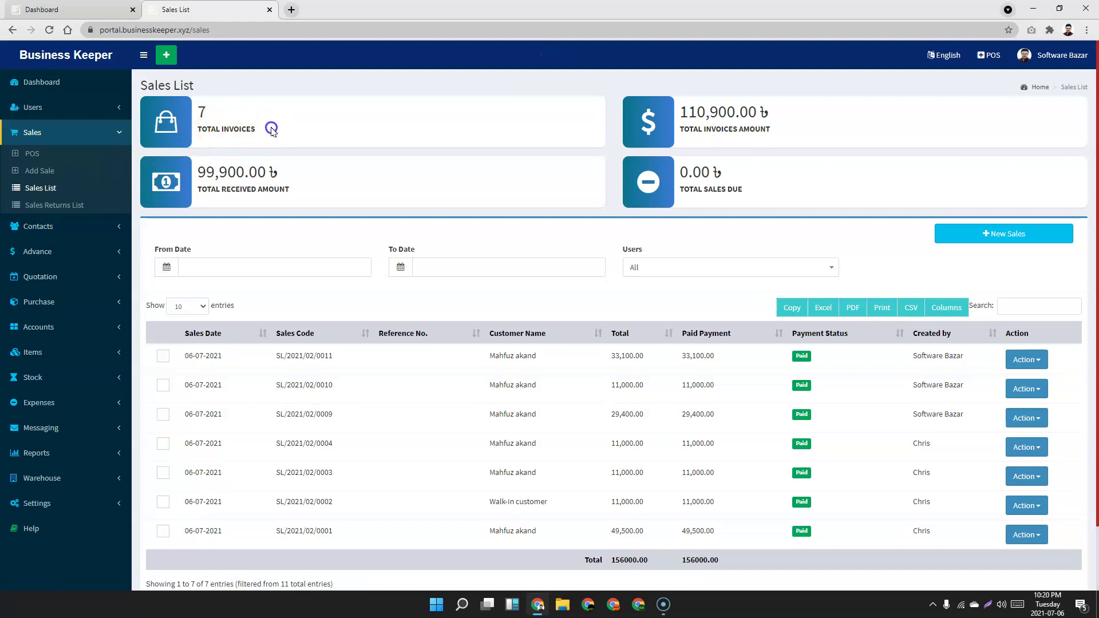
left_click(406, 113)
left_click_drag(736, 178, 679, 179)
left_click(777, 181)
left_click_drag(742, 190, 692, 173)
left_click(787, 186)
scroll(315, 257, "down", 2)
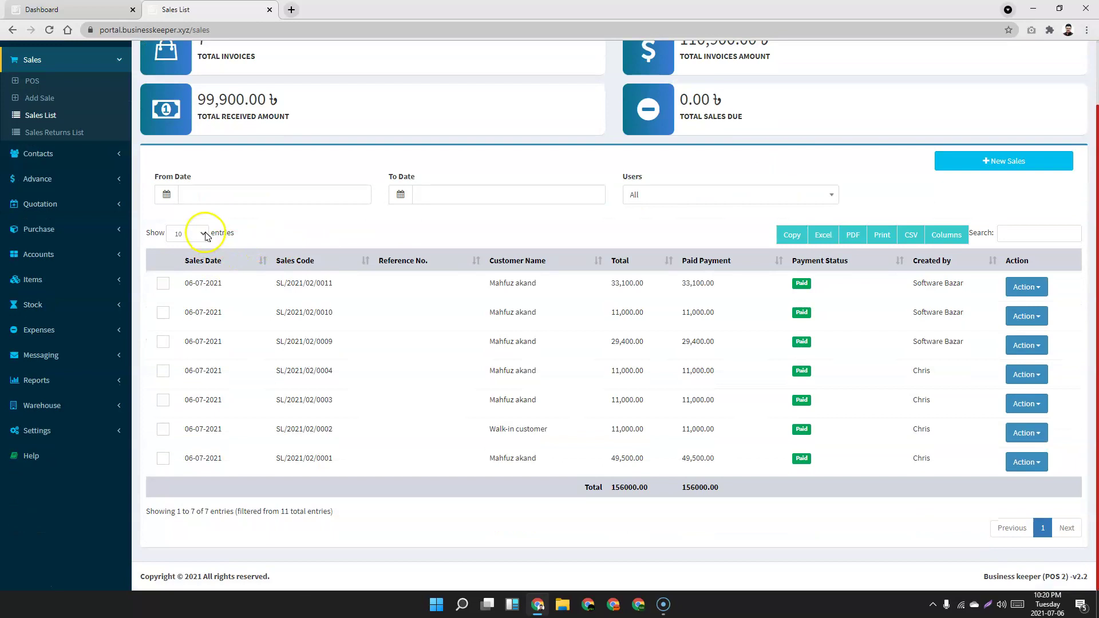
Try the date and Users filters, then search the list for 'mahf' and then 'wal'.
left_click(229, 193)
left_click(454, 194)
left_click(672, 199)
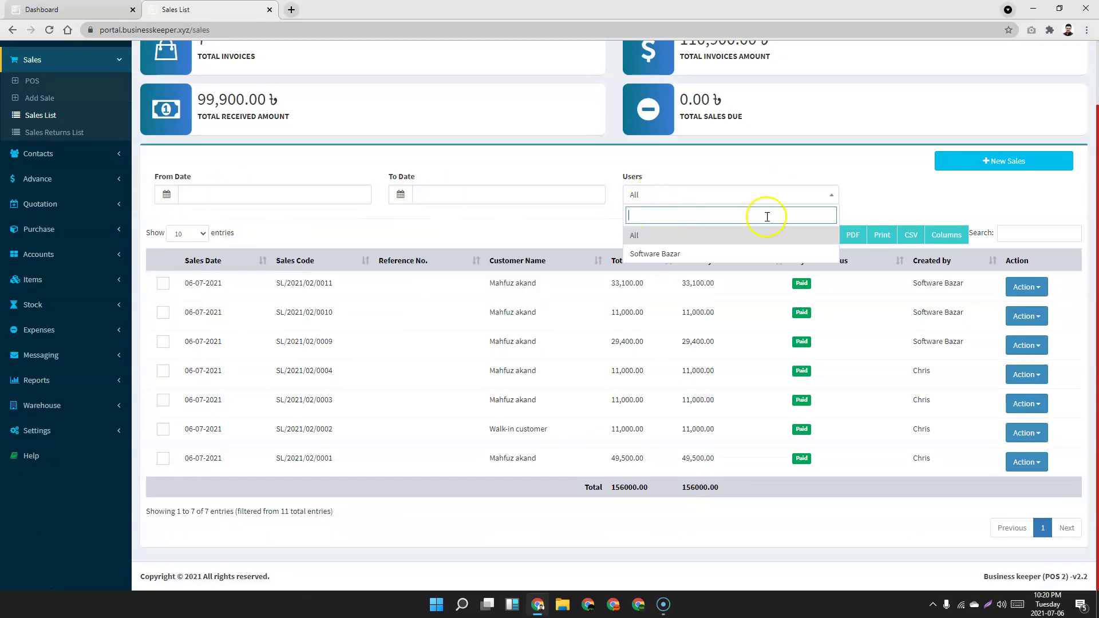
left_click(897, 191)
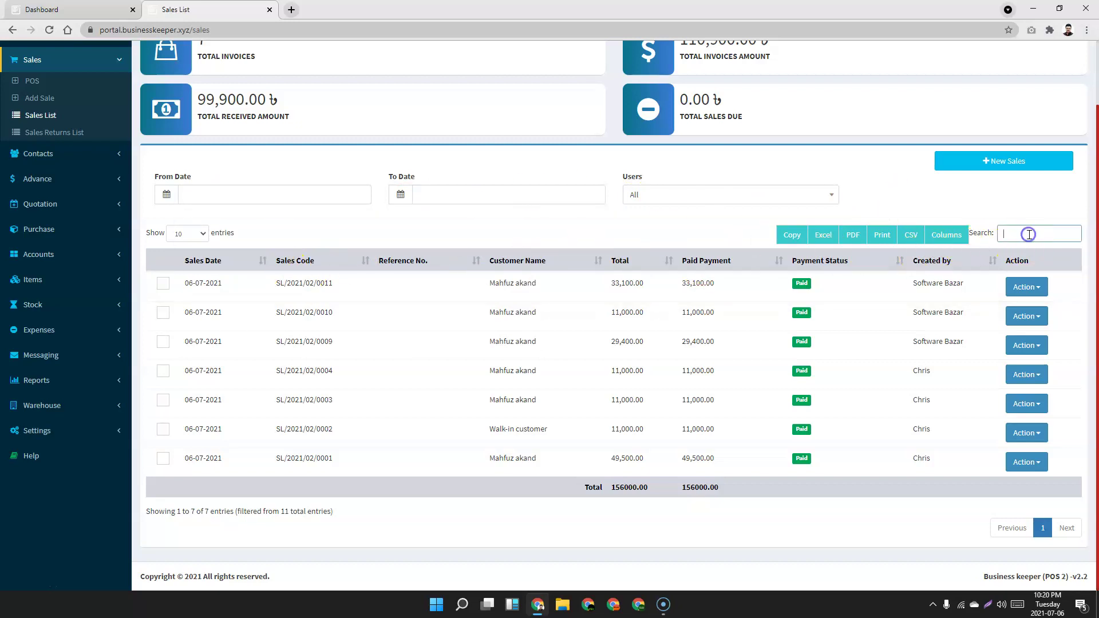
type("mahf")
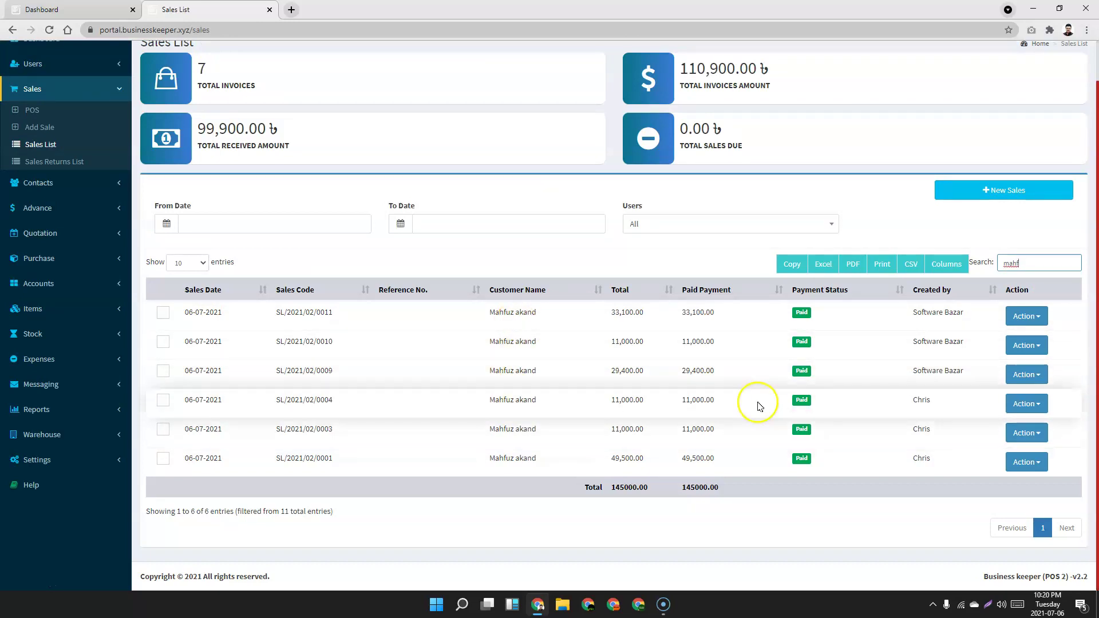
key("BackSpace")
type("w")
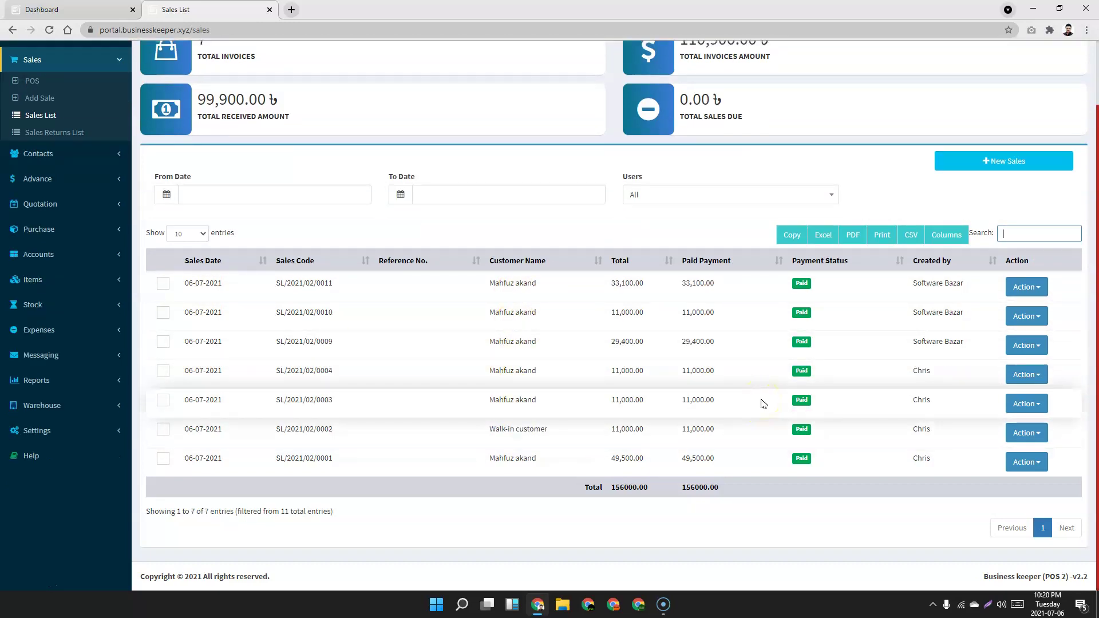
type("al")
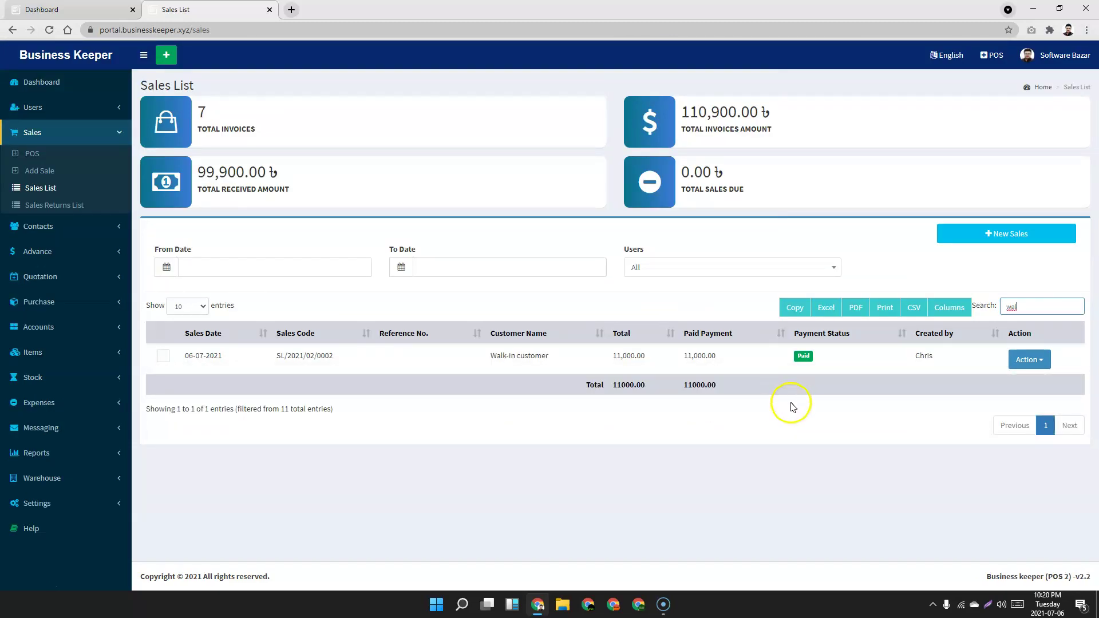
Preview the filtered sales list in landscape with custom scale, cancel, then open Sales Returns List.
left_click(882, 314)
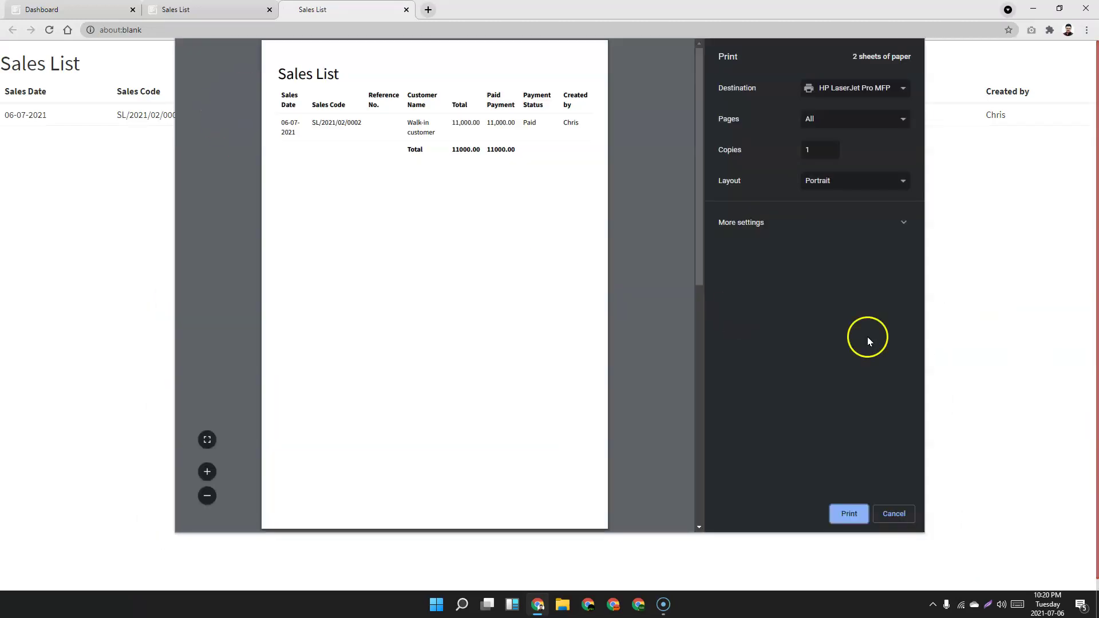
left_click(904, 224)
left_click(825, 356)
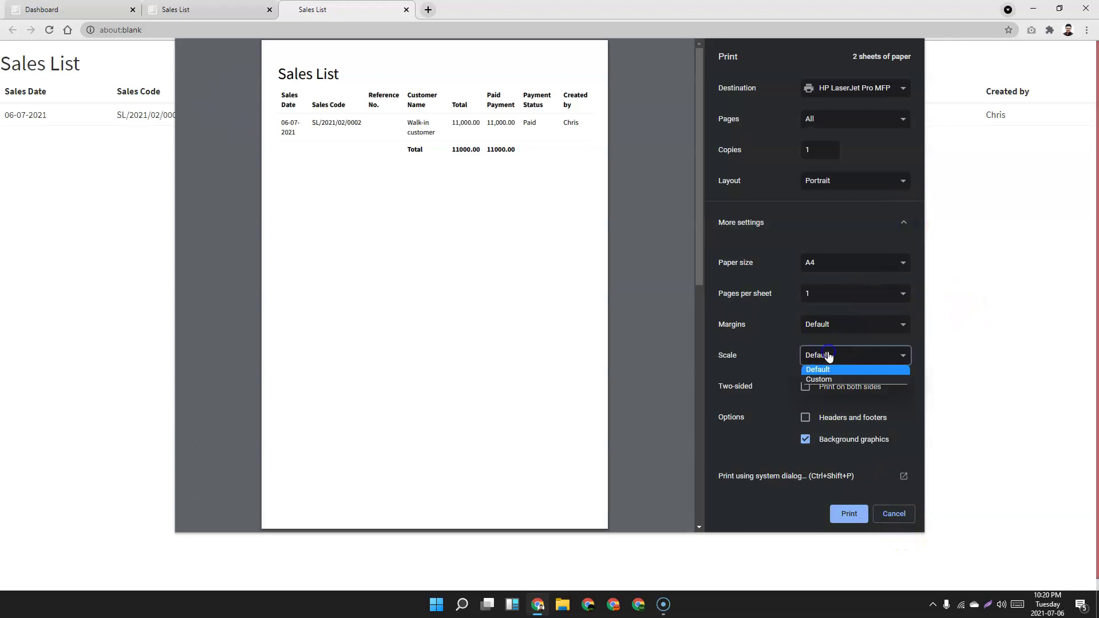
left_click(830, 377)
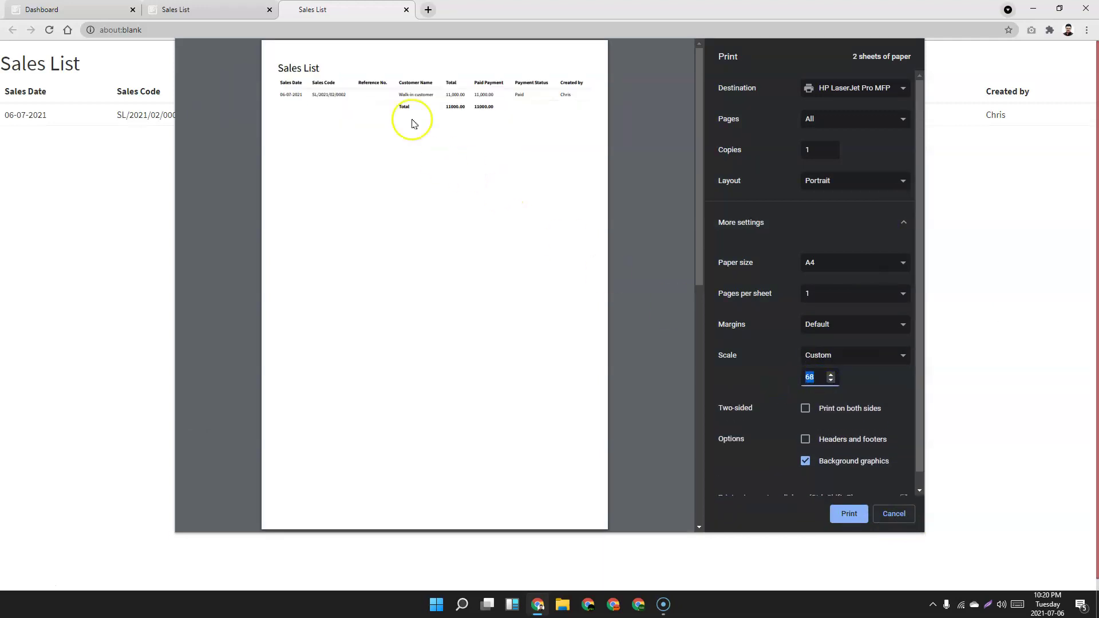
left_click(847, 175)
left_click(846, 194)
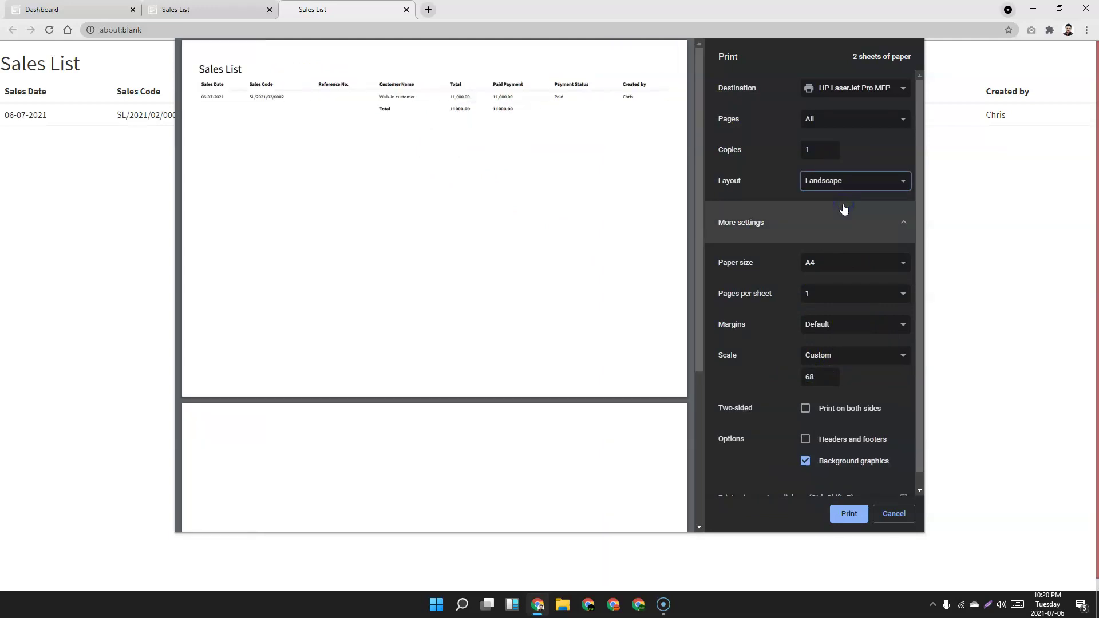
left_click(878, 510)
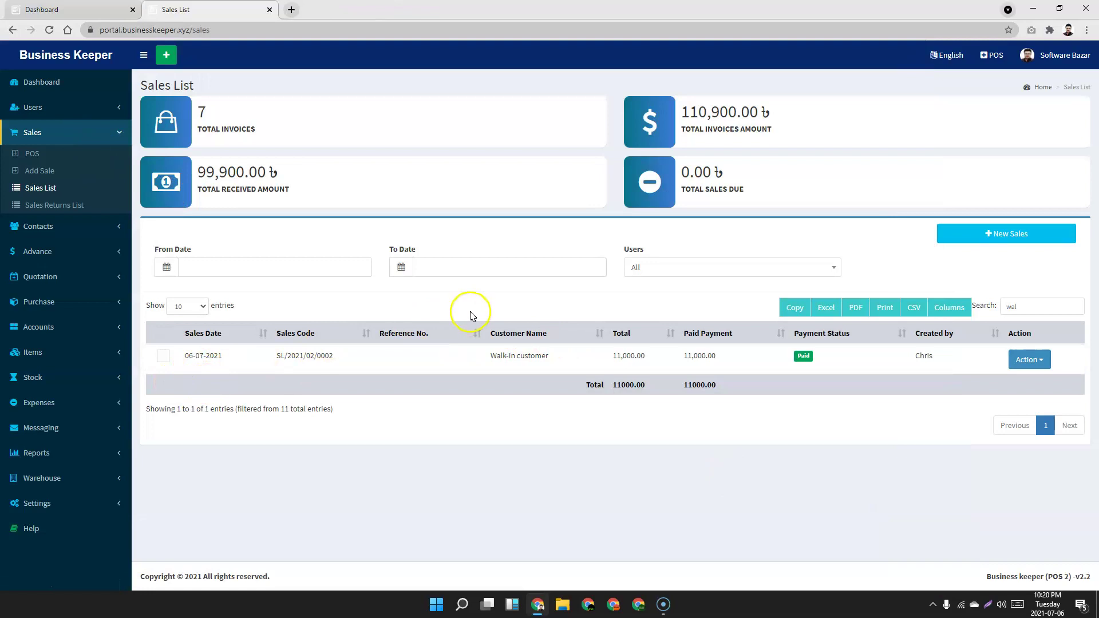
left_click(56, 207)
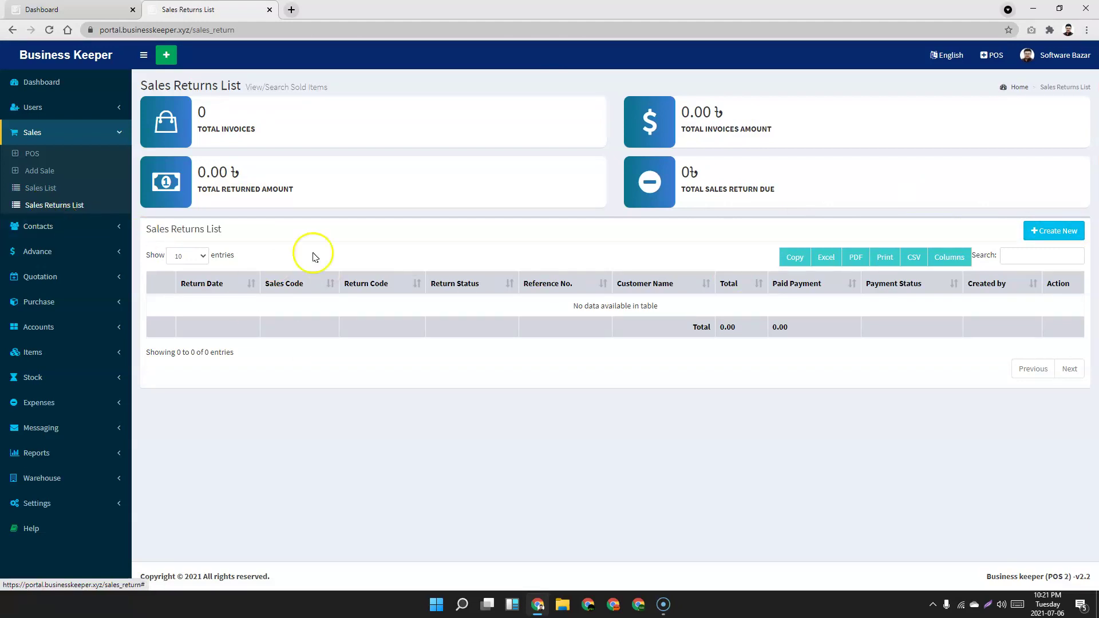
Open Customers List, review the first customer's return due and advance, then open Suppliers List.
left_click(80, 227)
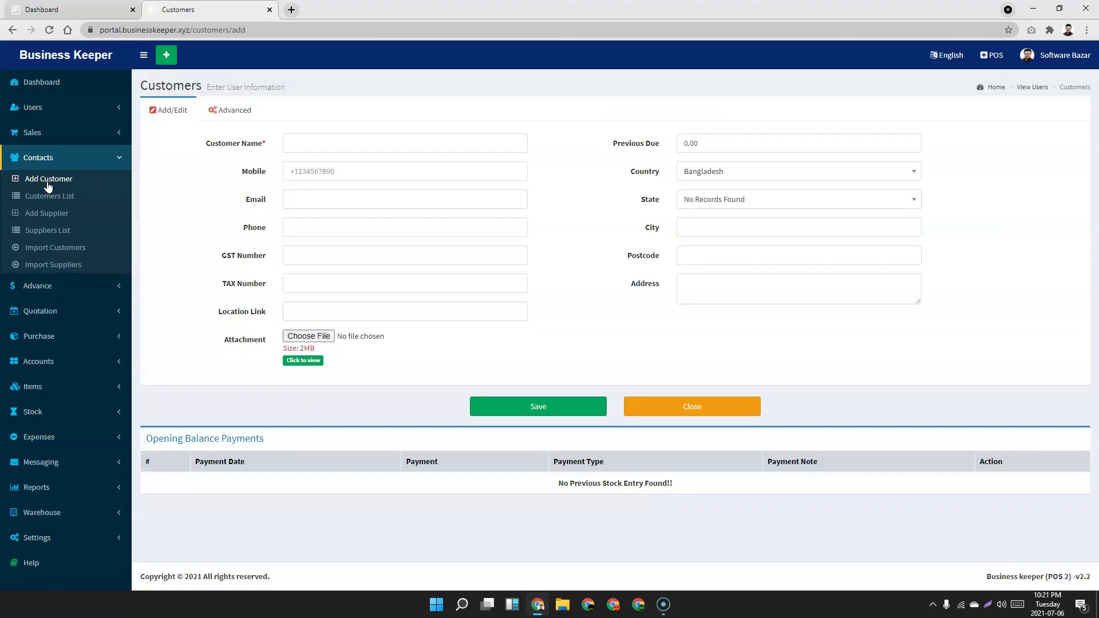
left_click(49, 198)
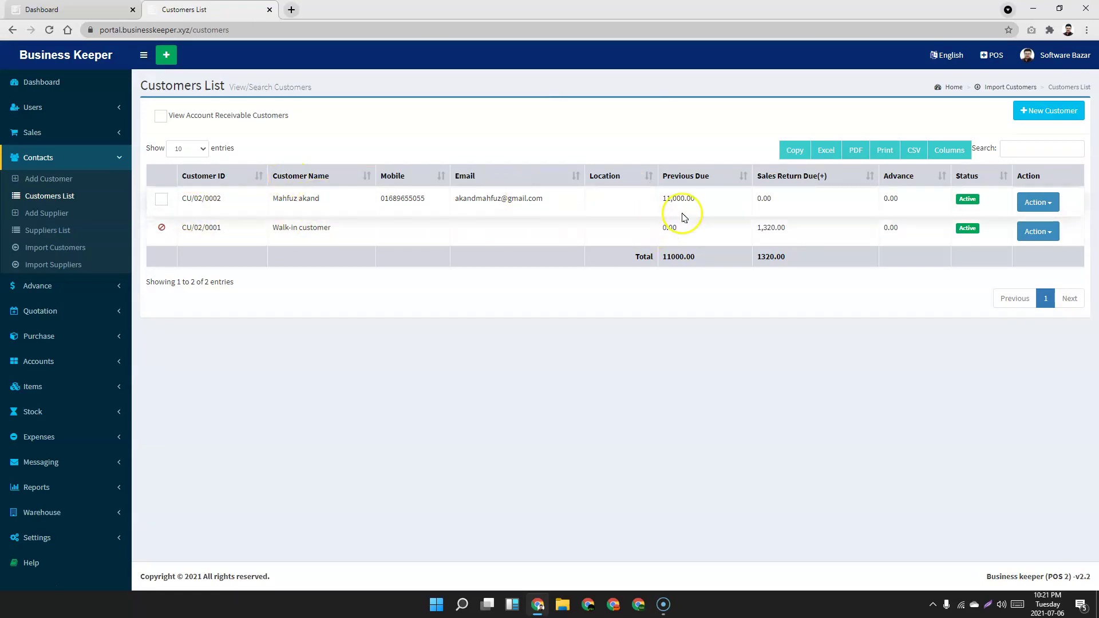
left_click(731, 338)
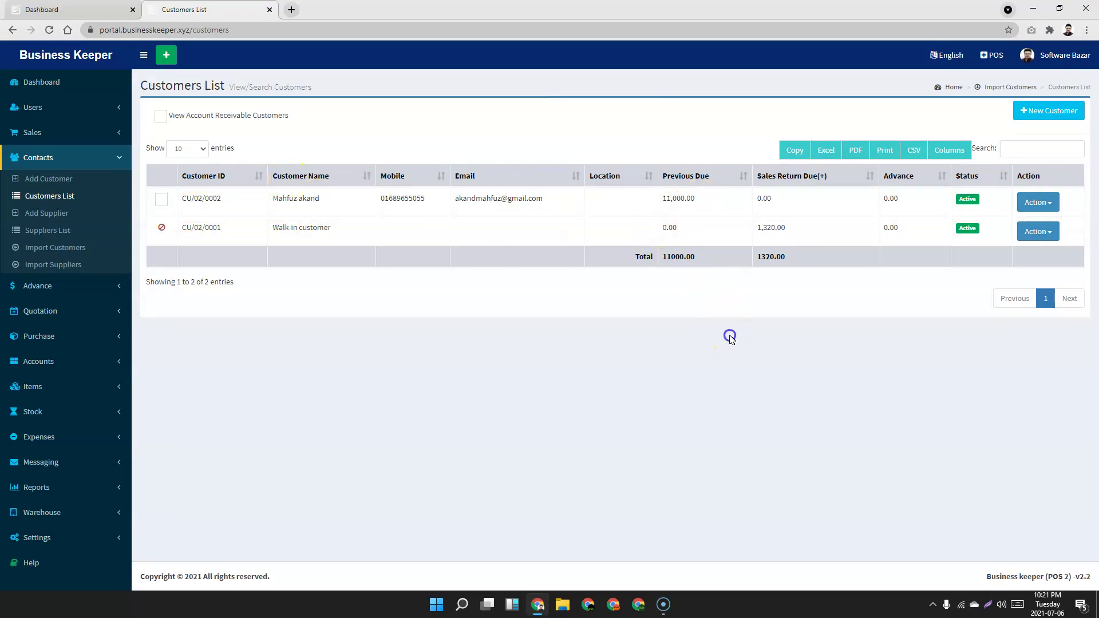
left_click(787, 193)
left_click(922, 338)
left_click_drag(921, 202, 882, 204)
left_click(959, 409)
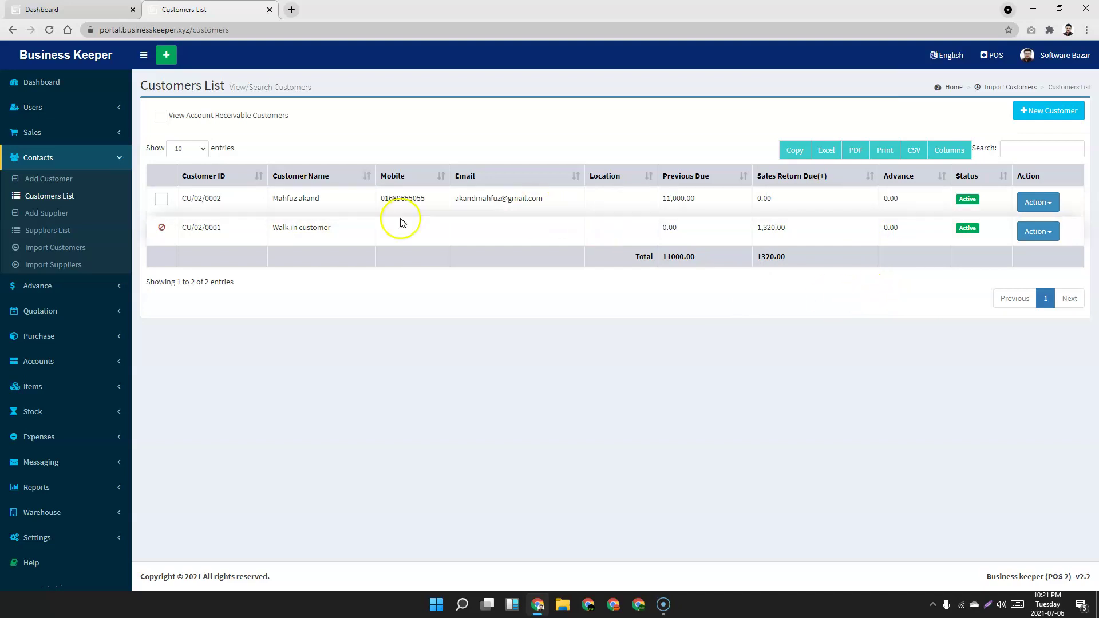
left_click(53, 232)
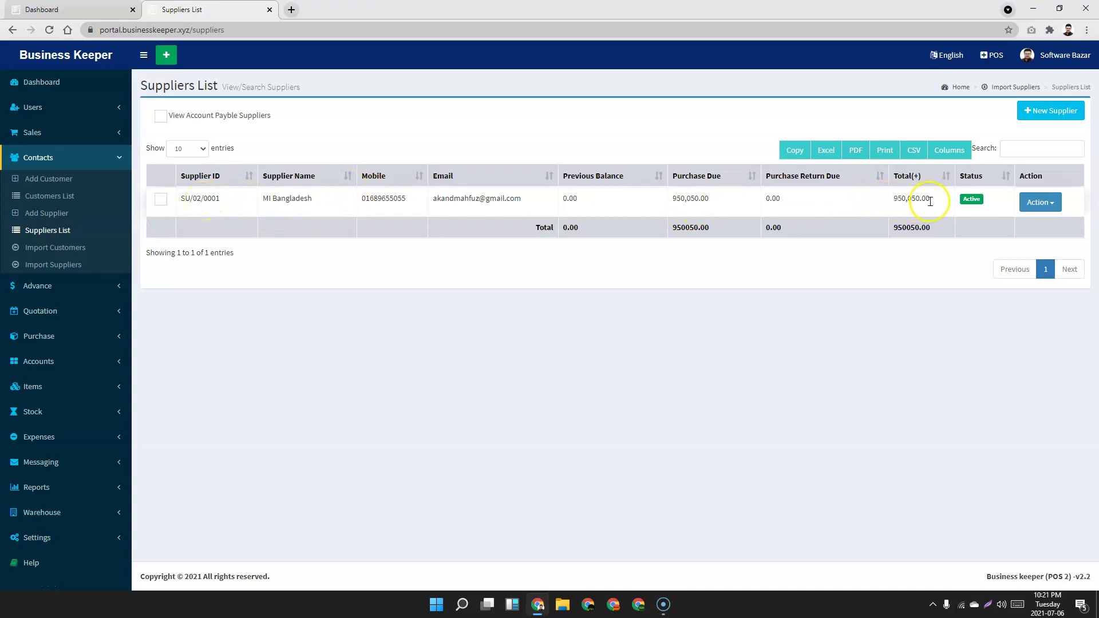
Review the customer and supplier import pages, then expand the Advance section to reach the Advance List.
left_click(68, 248)
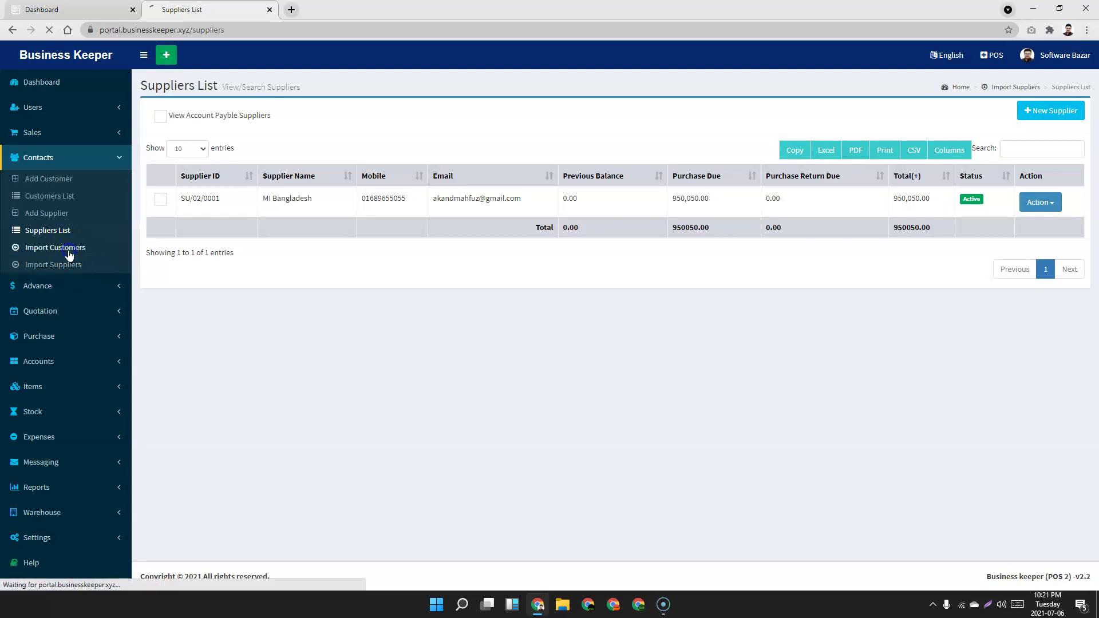
left_click(67, 265)
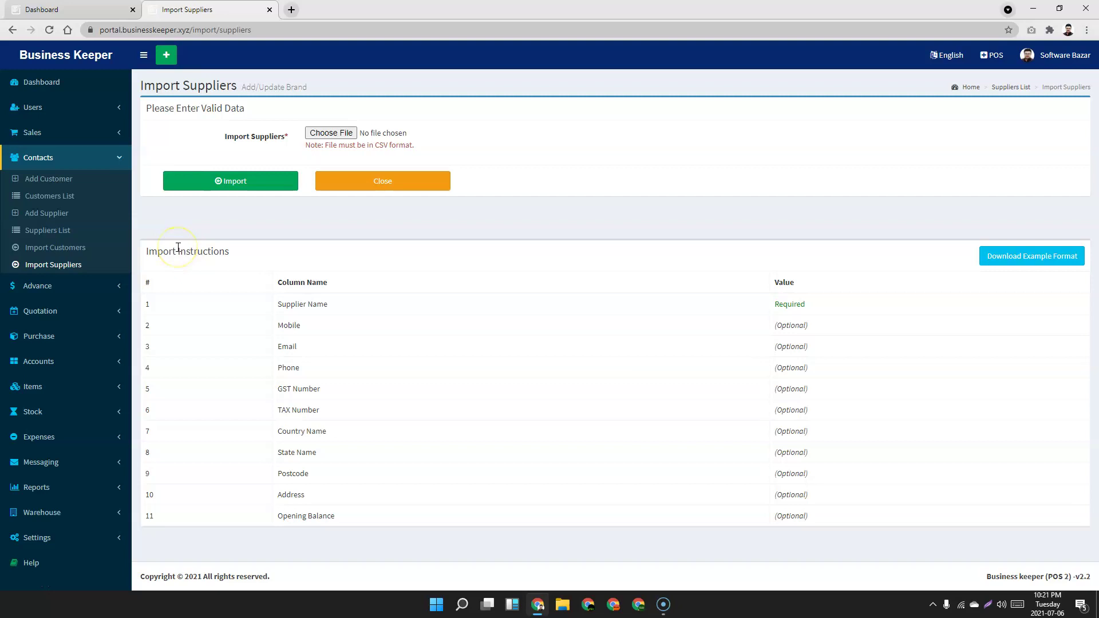
left_click(98, 157)
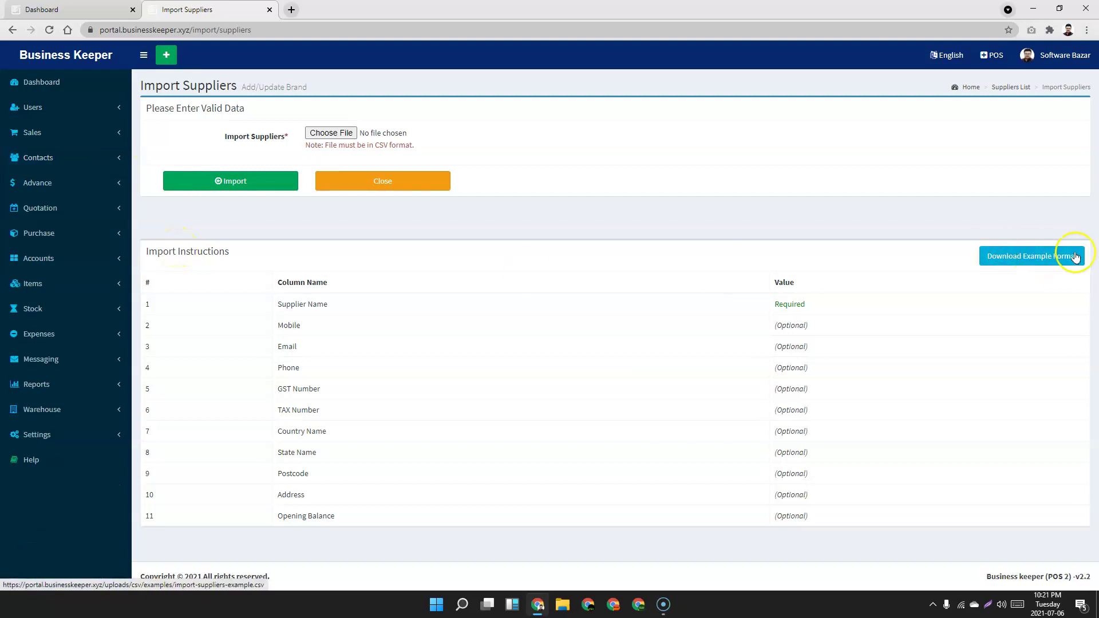
left_click(73, 182)
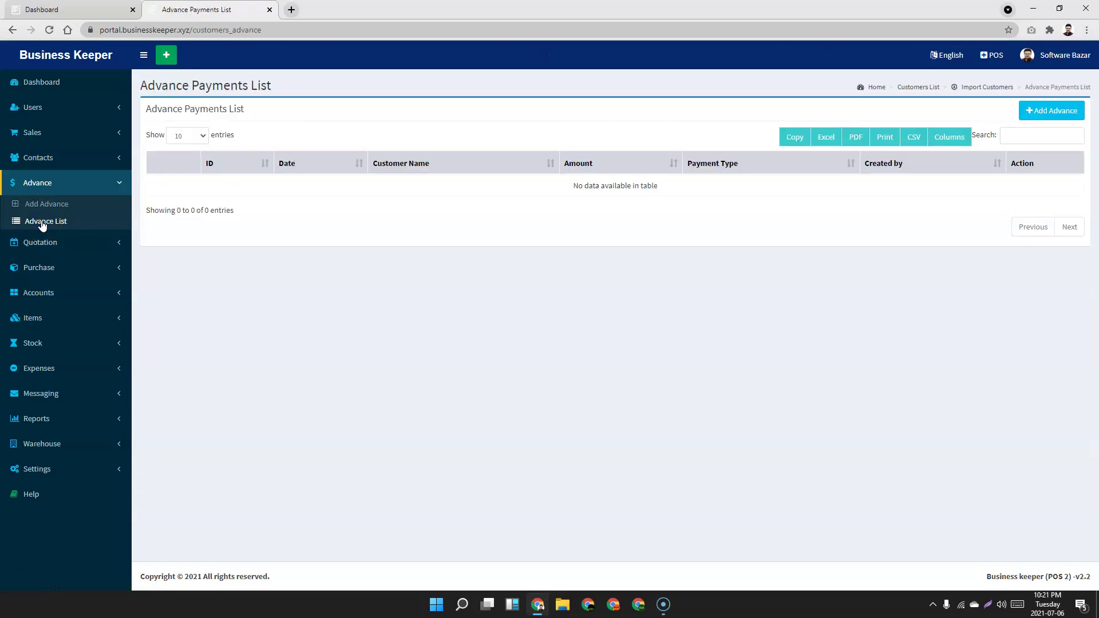
Add and save a 50000 CASH advance for the registered customer.
left_click(1039, 113)
left_click(360, 165)
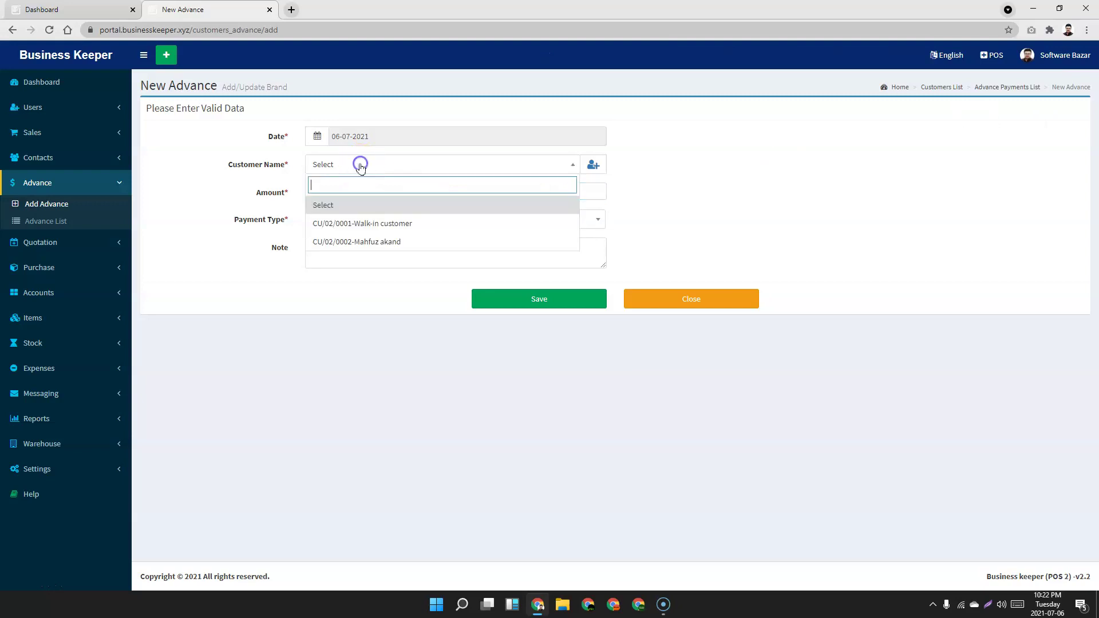
left_click(381, 242)
left_click(366, 193)
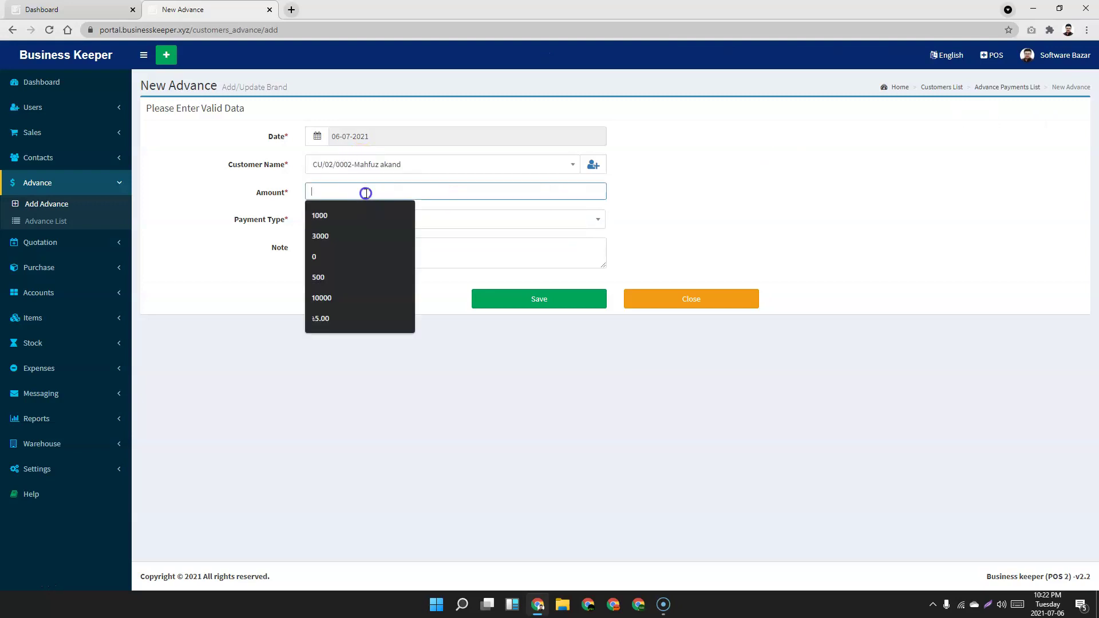
type("50000")
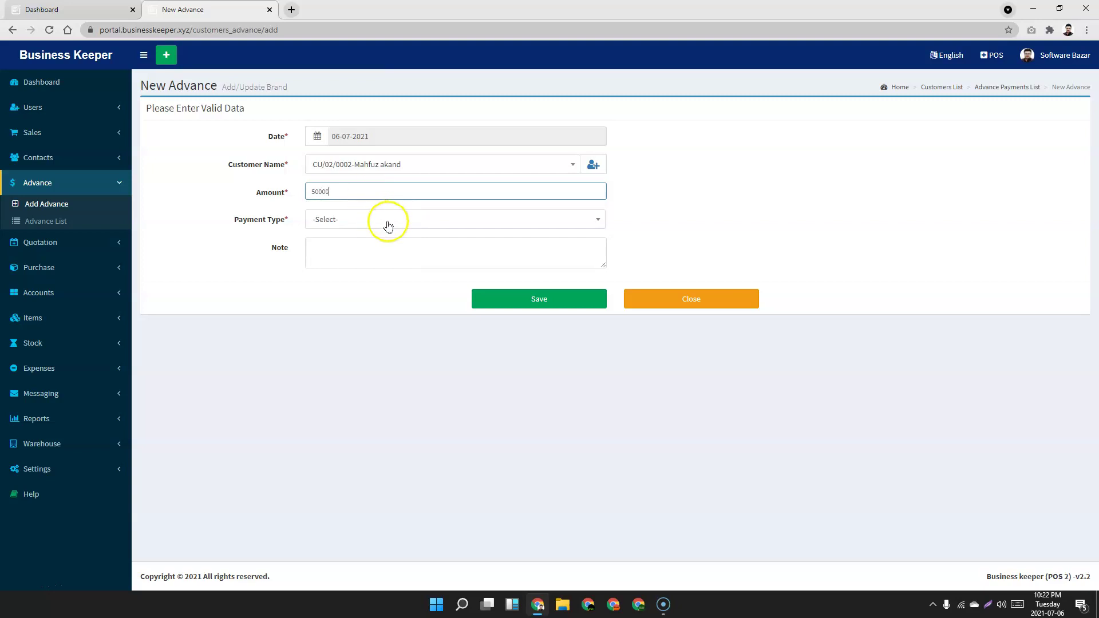
left_click(388, 227)
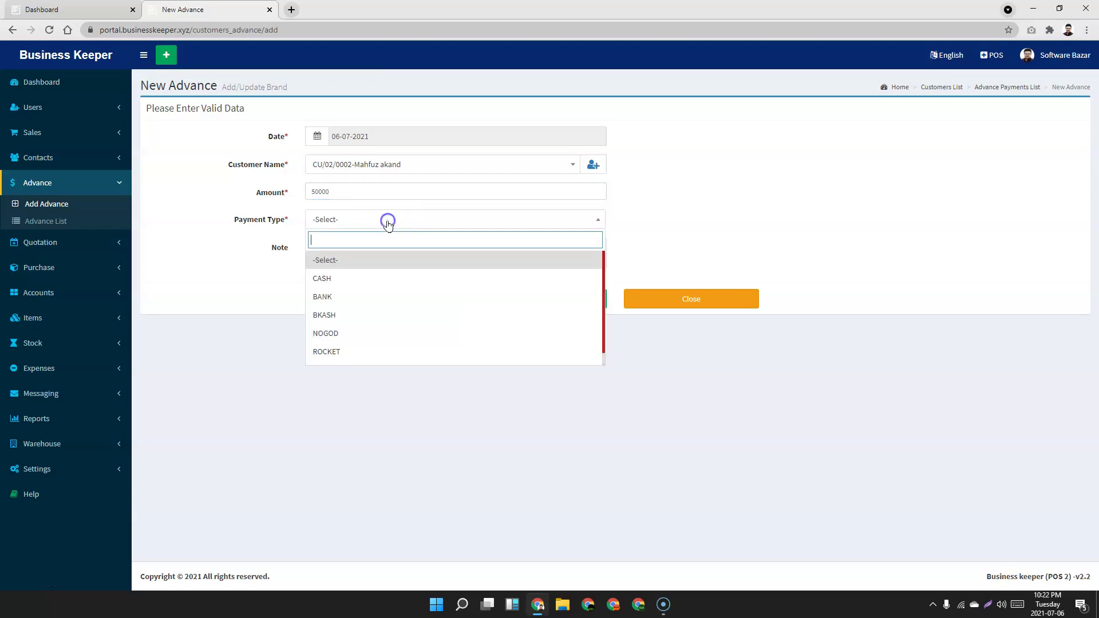
left_click(378, 288)
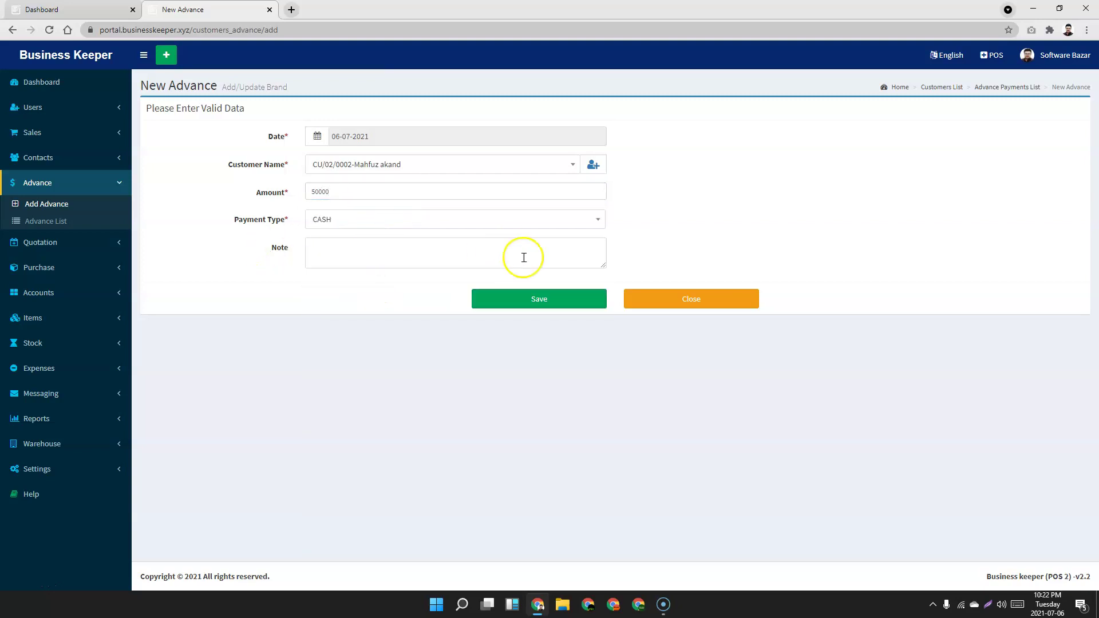
left_click(555, 307)
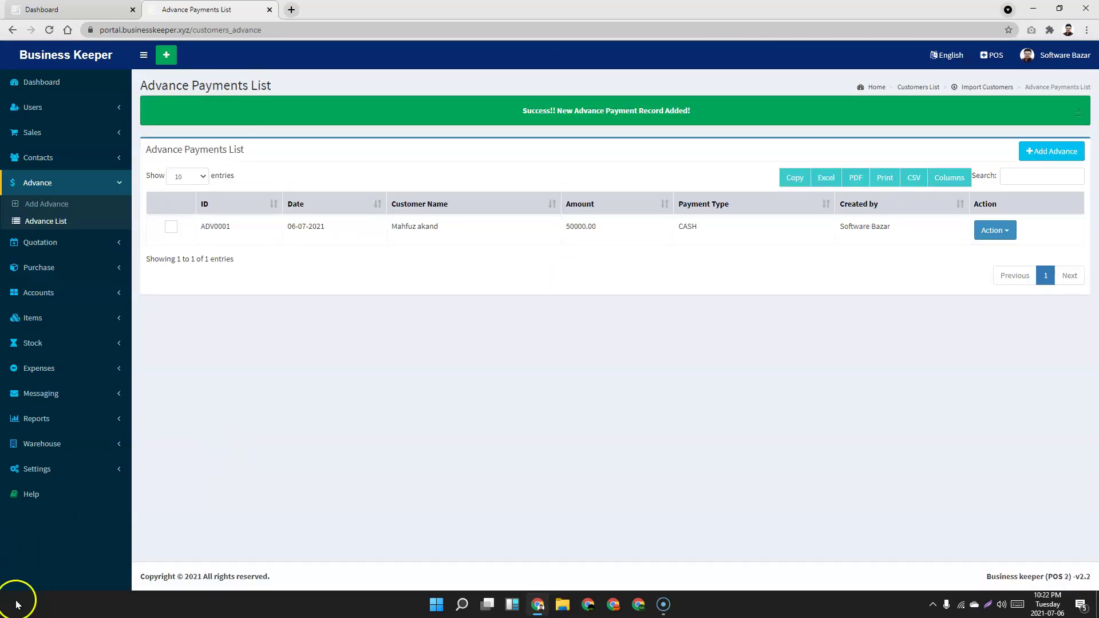
Add Redmi Note 10 s at the POS, close the cash window unpaid, then start a new sale from the Sales List.
left_click(79, 8)
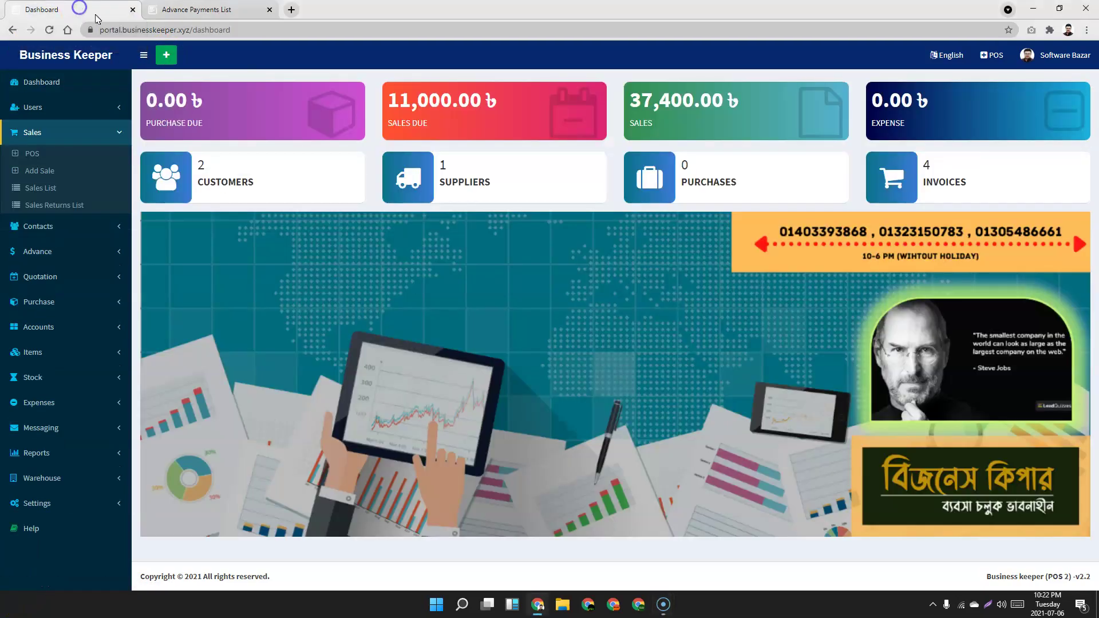
left_click(995, 56)
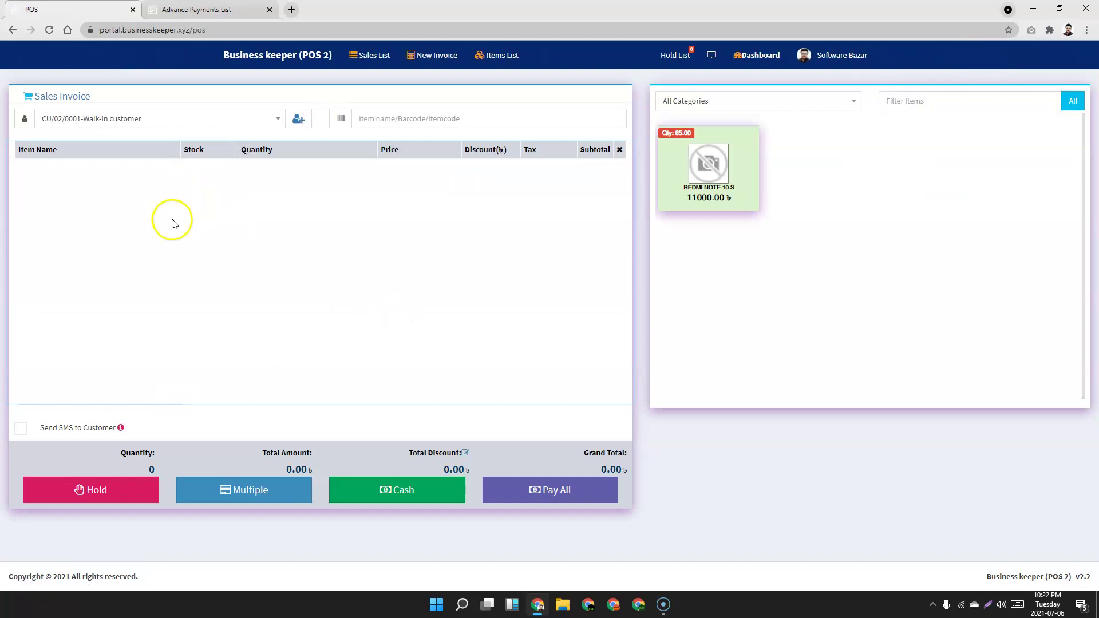
left_click(709, 161)
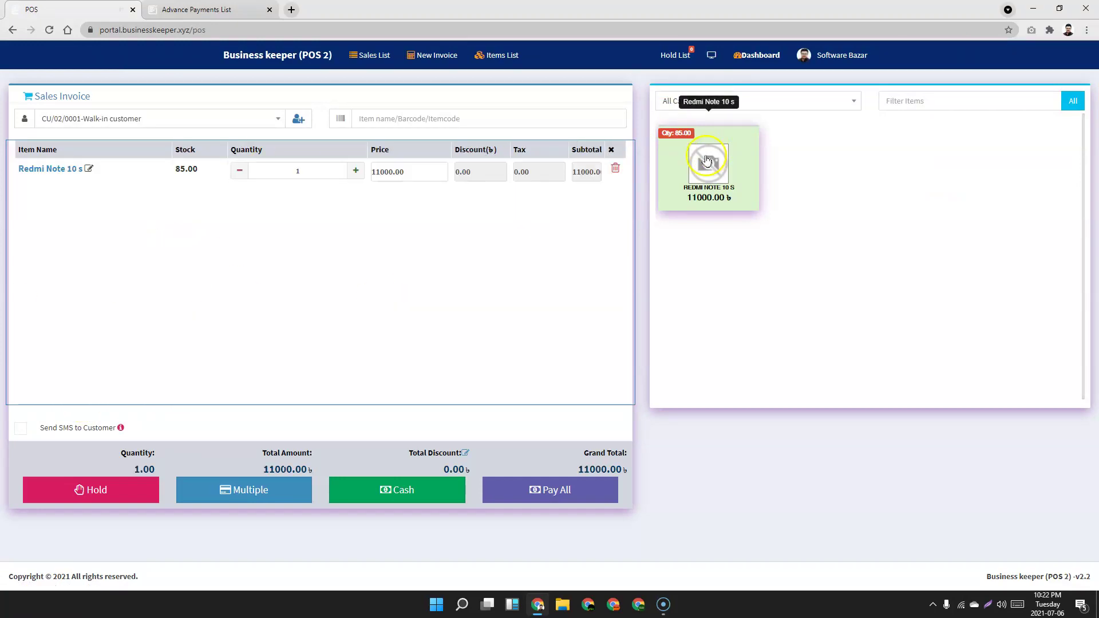
left_click(397, 494)
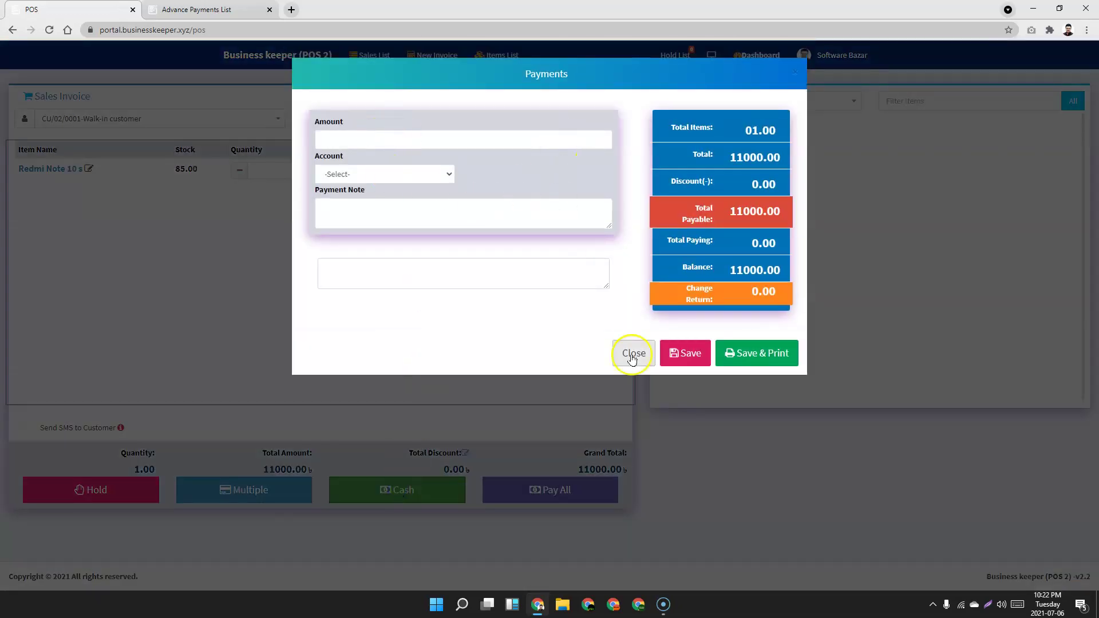
left_click(617, 349)
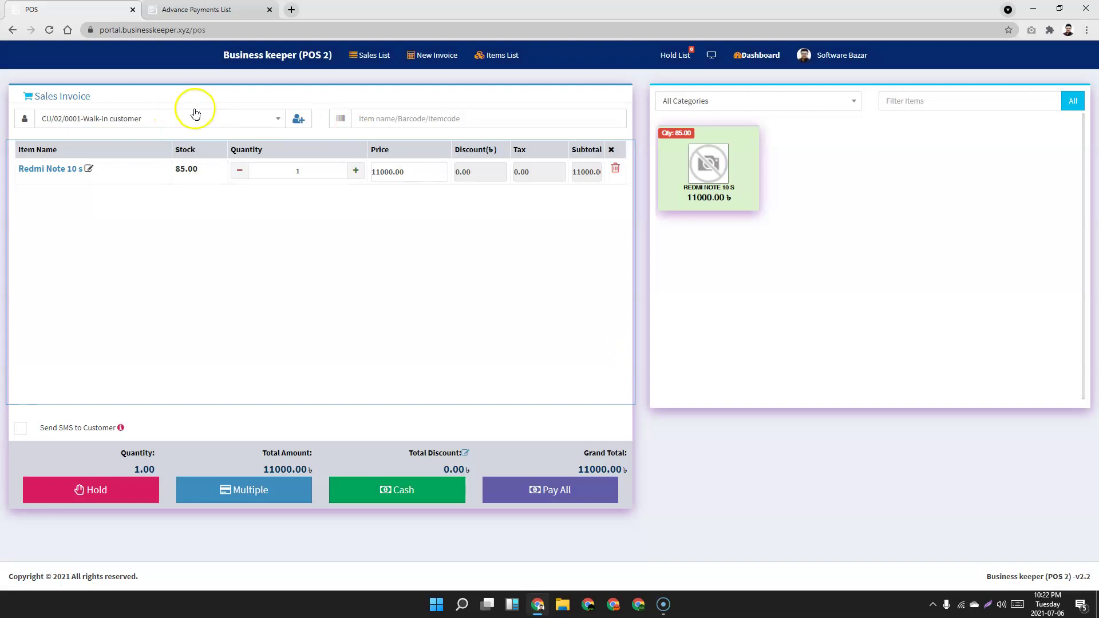
left_click(368, 55)
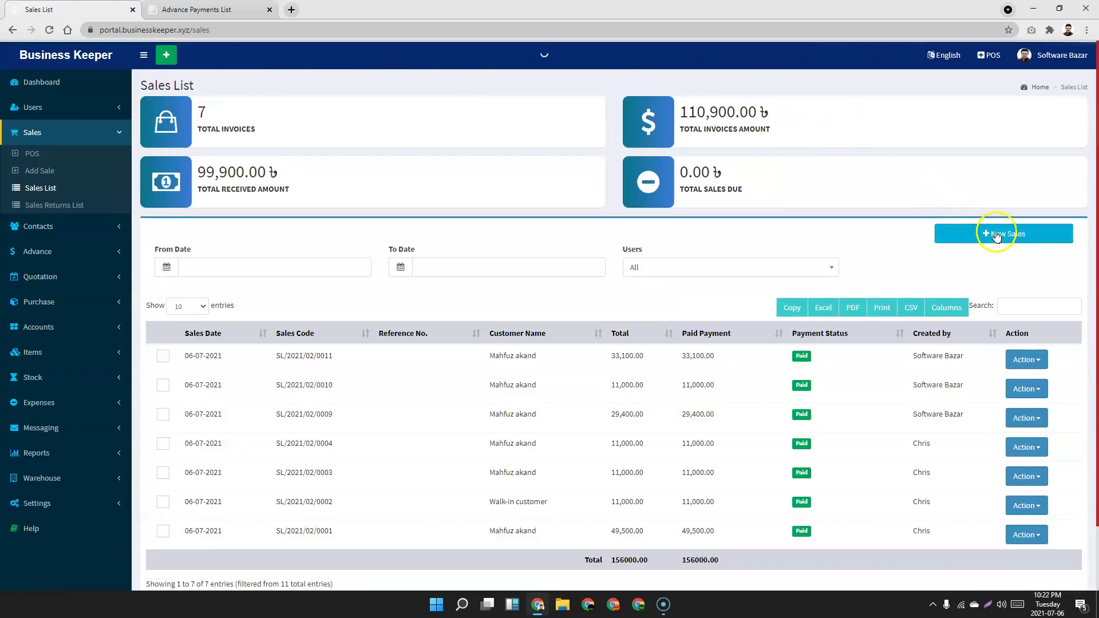
left_click(996, 234)
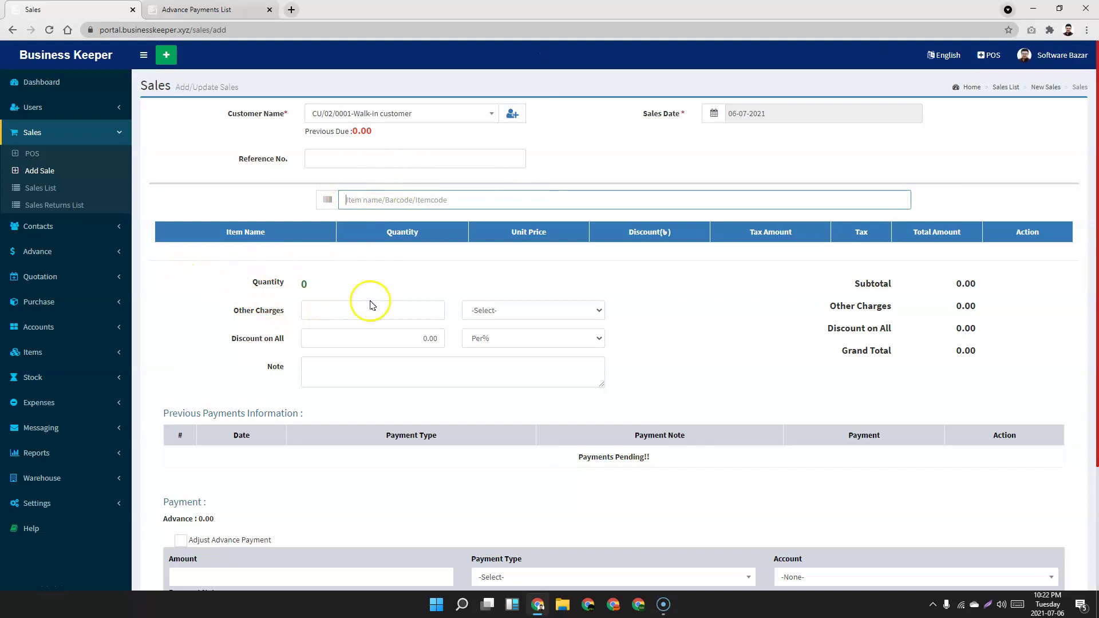
Add Redmi Note 10 s to the sale and assign it to the registered customer.
left_click(410, 191)
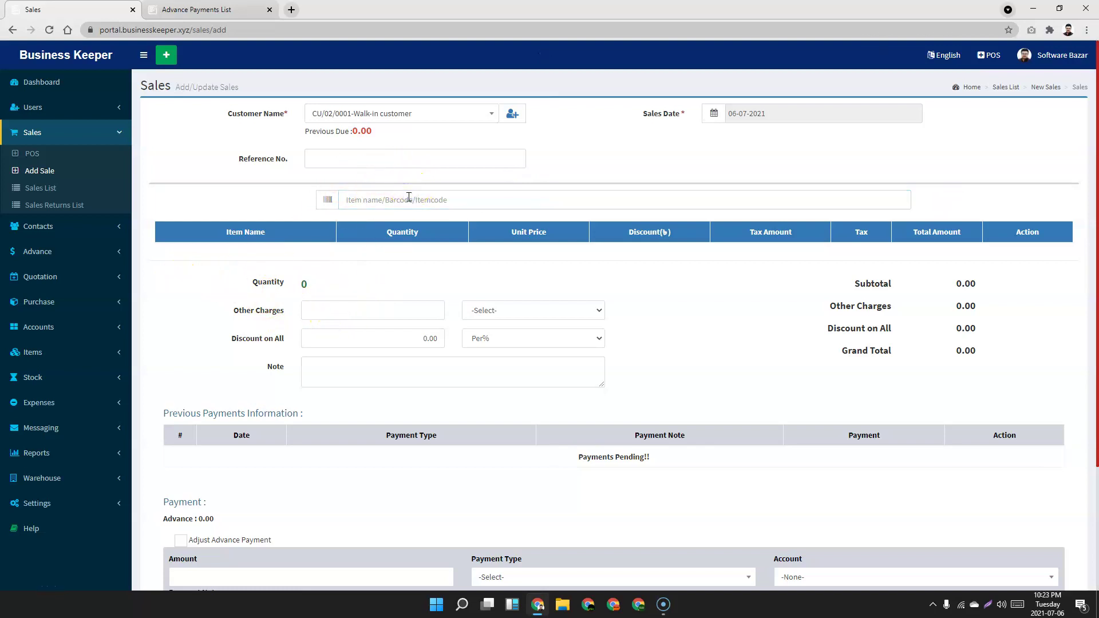
left_click(409, 197)
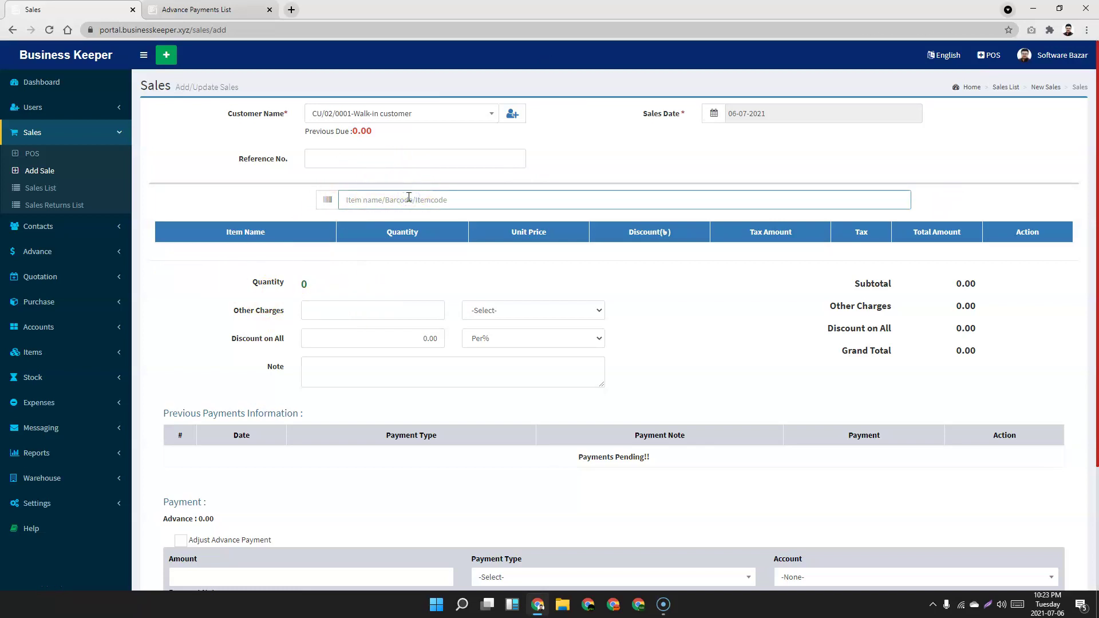
type("re")
left_click(413, 113)
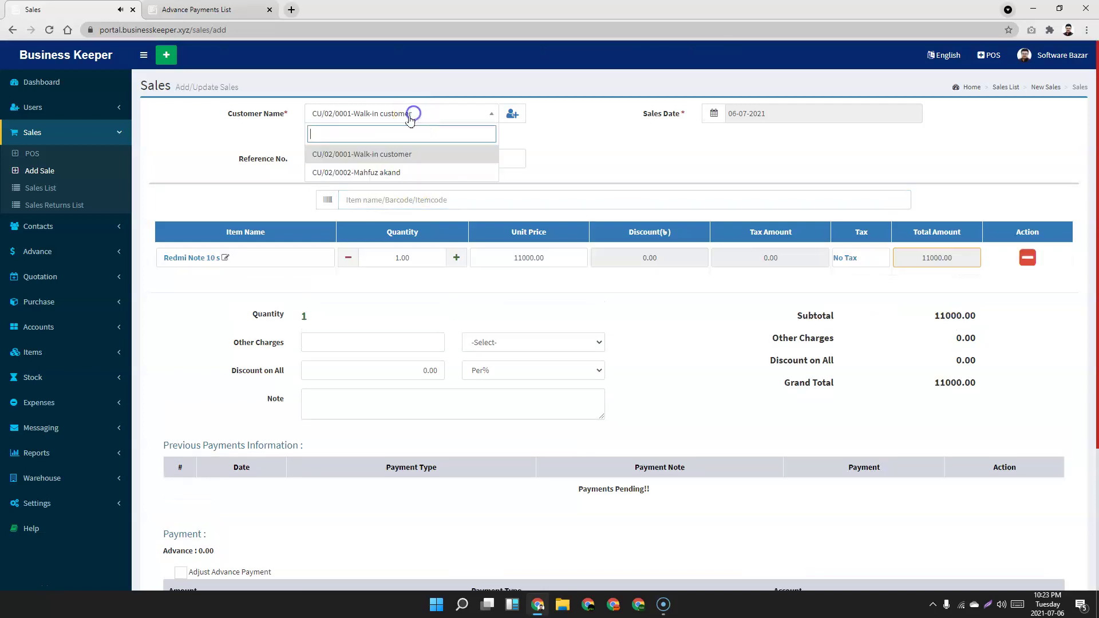
left_click(369, 172)
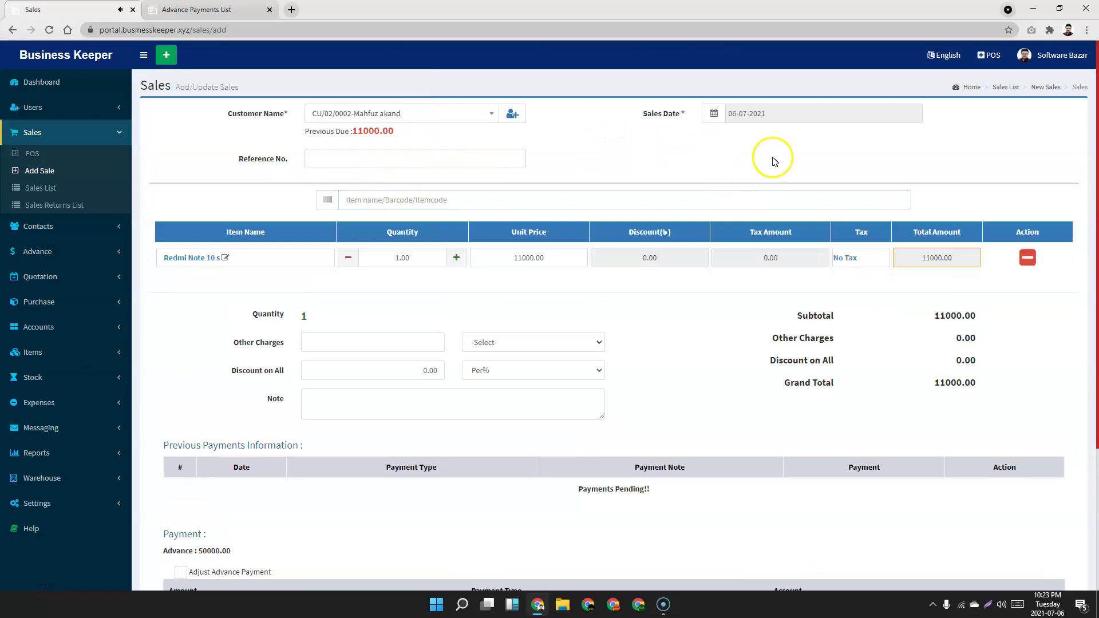
scroll(255, 304, "down", 3)
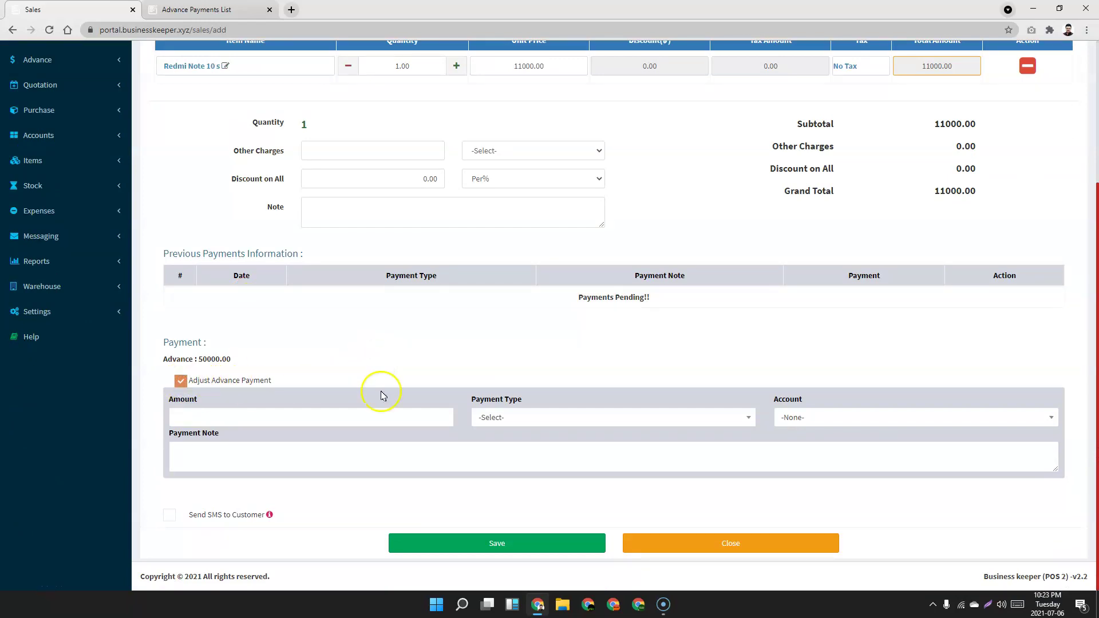
Record an 11000 CASH payment and save the sales invoice.
left_click(611, 420)
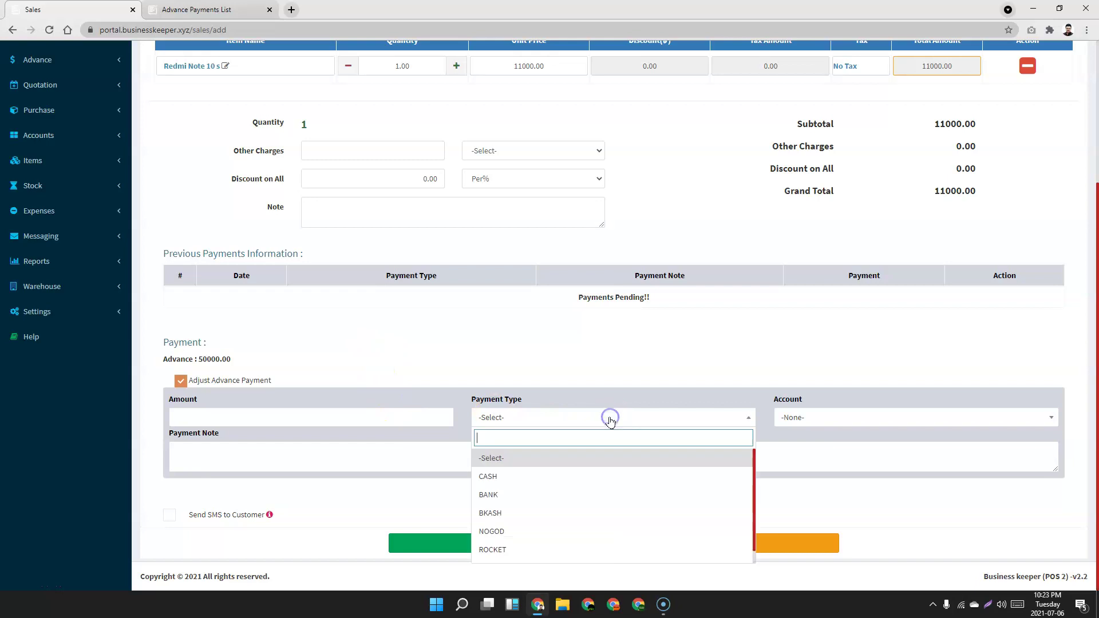
left_click(512, 487)
left_click(247, 419)
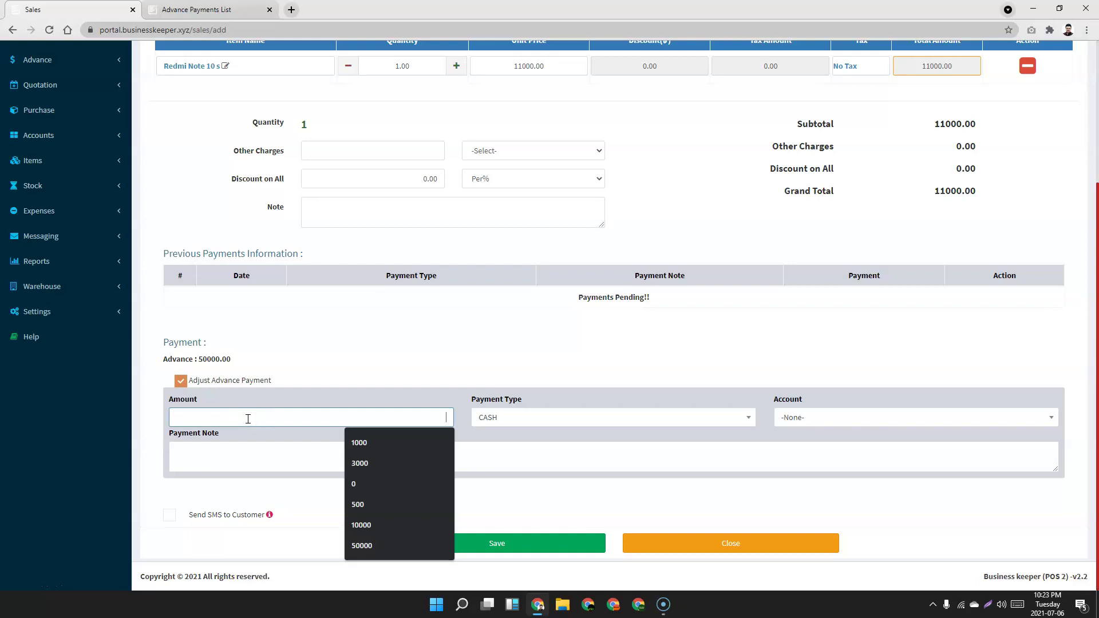
type("11000")
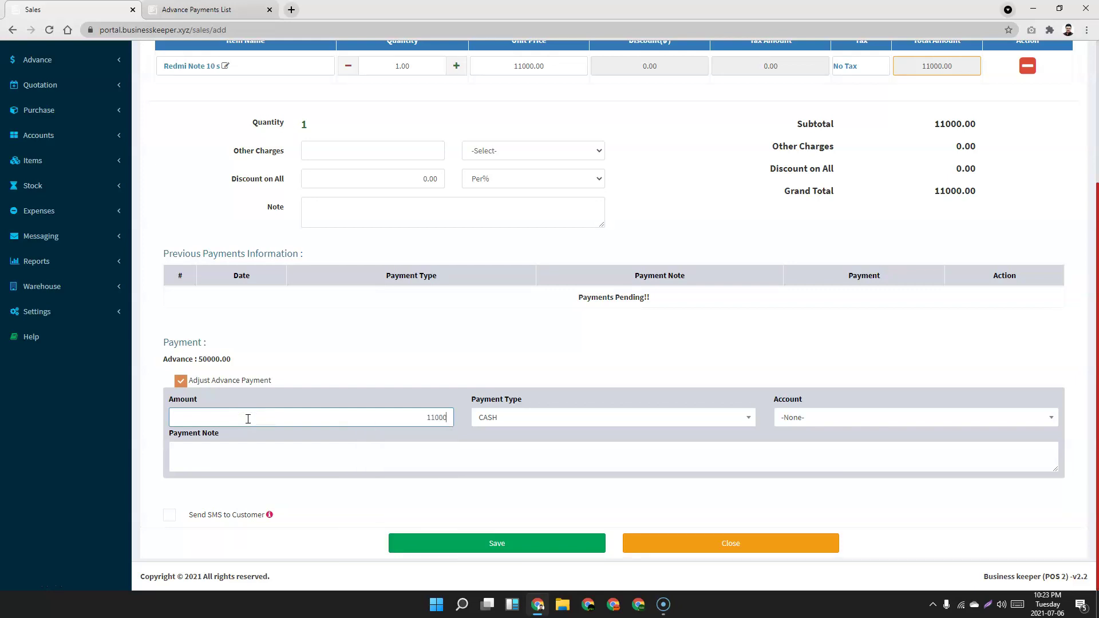
left_click(486, 546)
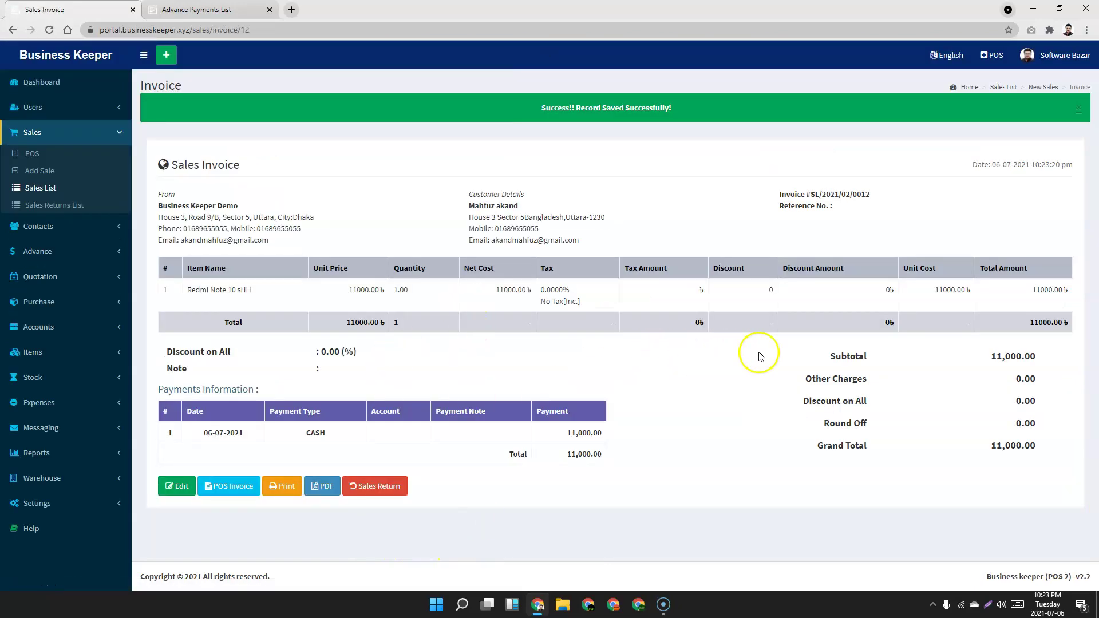
Review the recorded payment on the invoice, then check the advance amount in the Advance Payments List.
left_click_drag(203, 435, 399, 439)
left_click(696, 431)
left_click(195, 9)
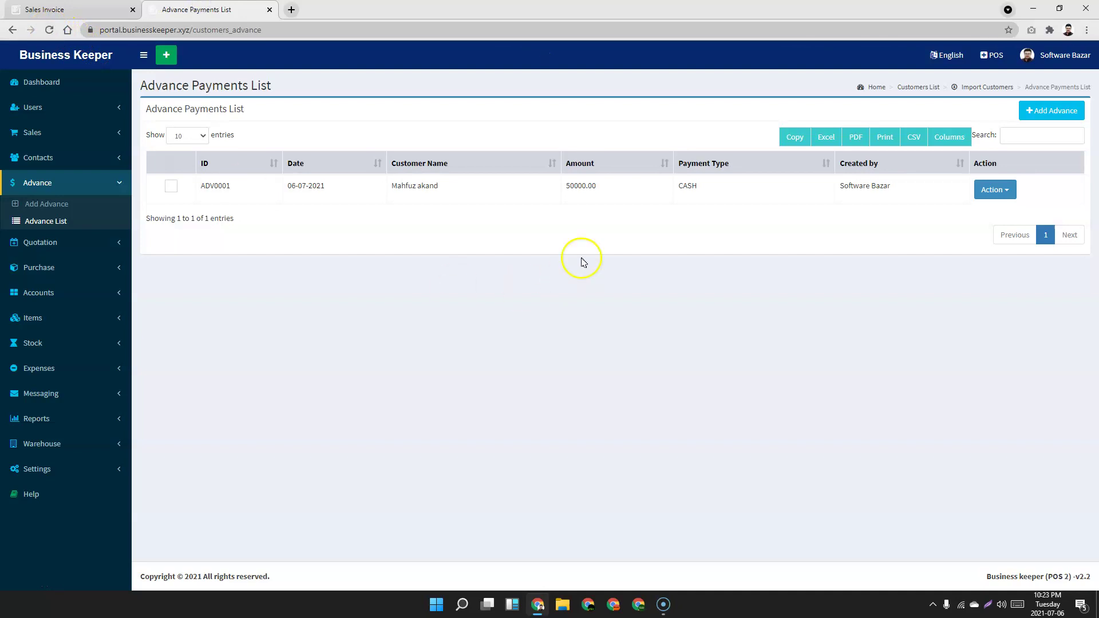
left_click(610, 186)
left_click(507, 276)
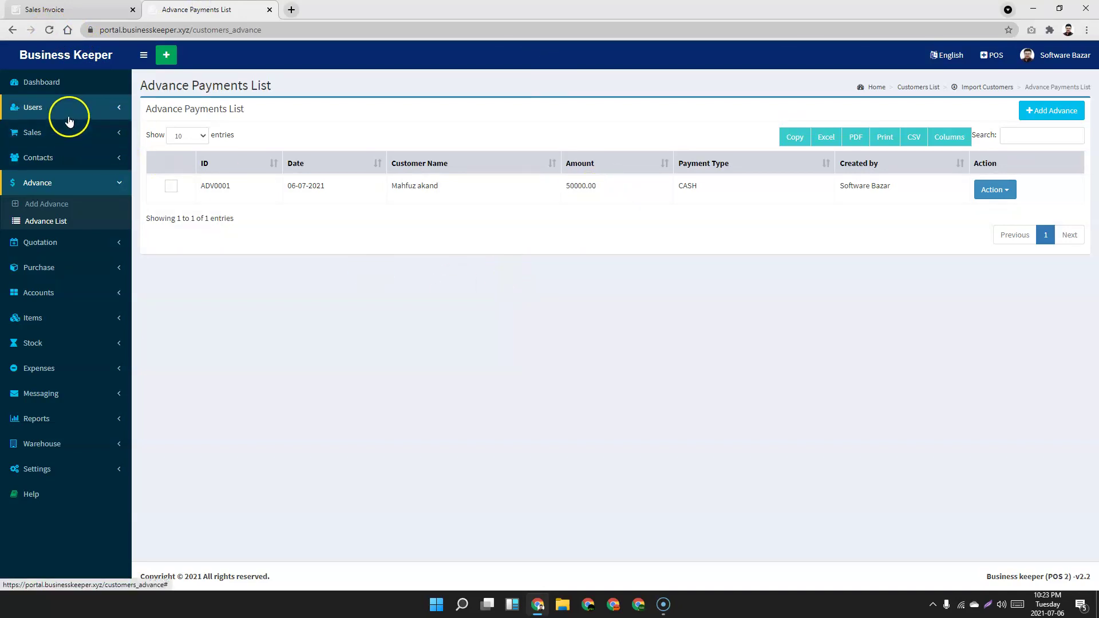
Check the customer's remaining 39,000.00 advance in the Customers List, then revisit the advance payment's actions.
left_click(69, 159)
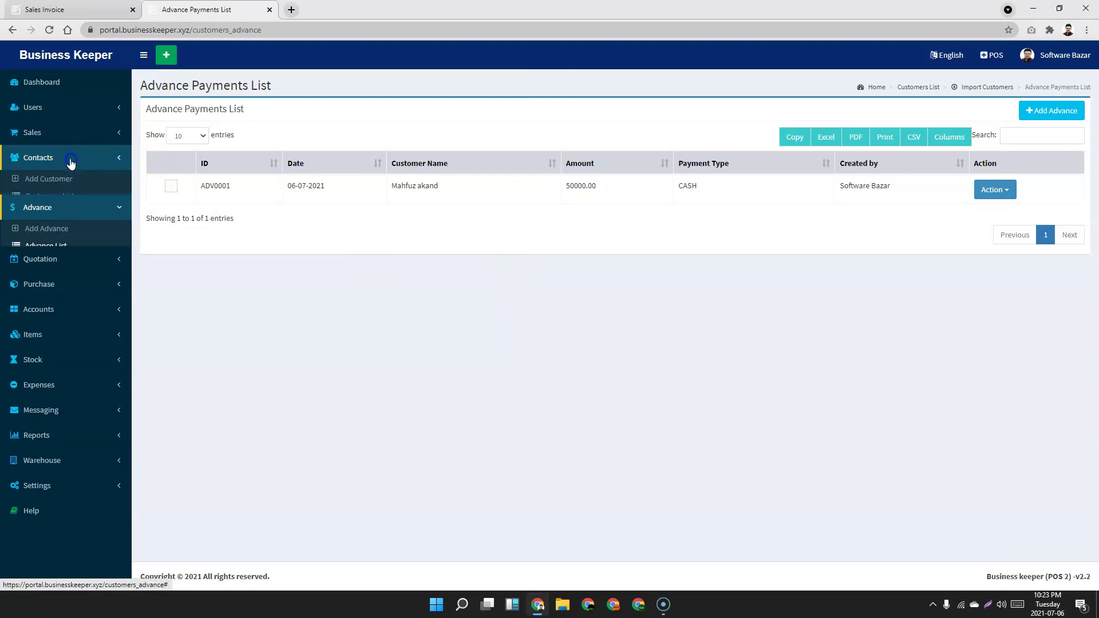
left_click(50, 198)
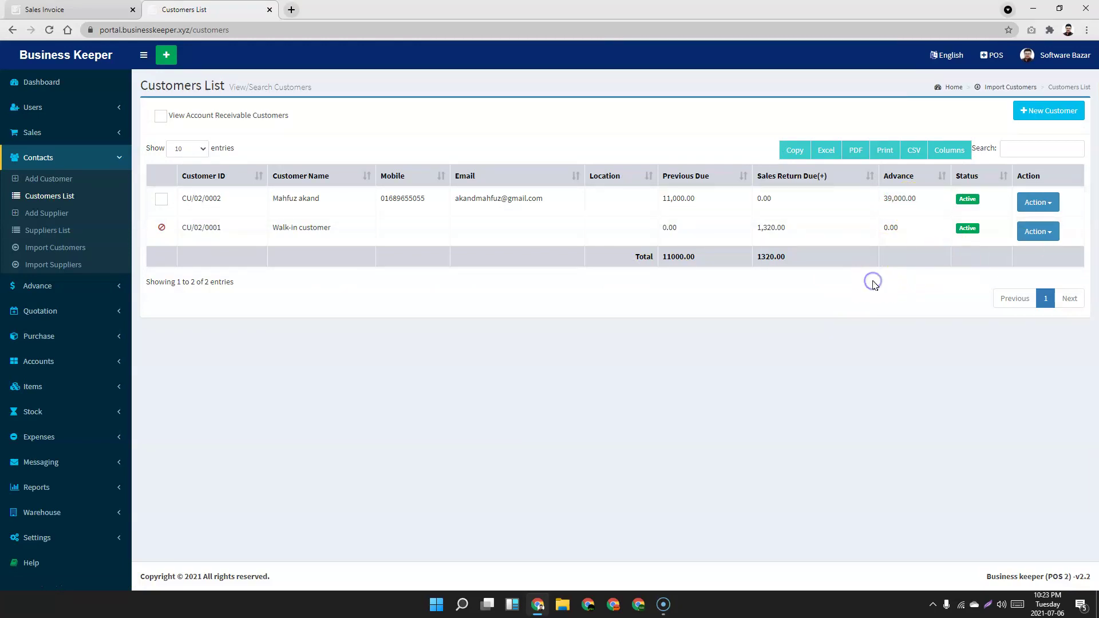
left_click_drag(916, 198, 870, 210)
left_click(878, 379)
left_click(109, 286)
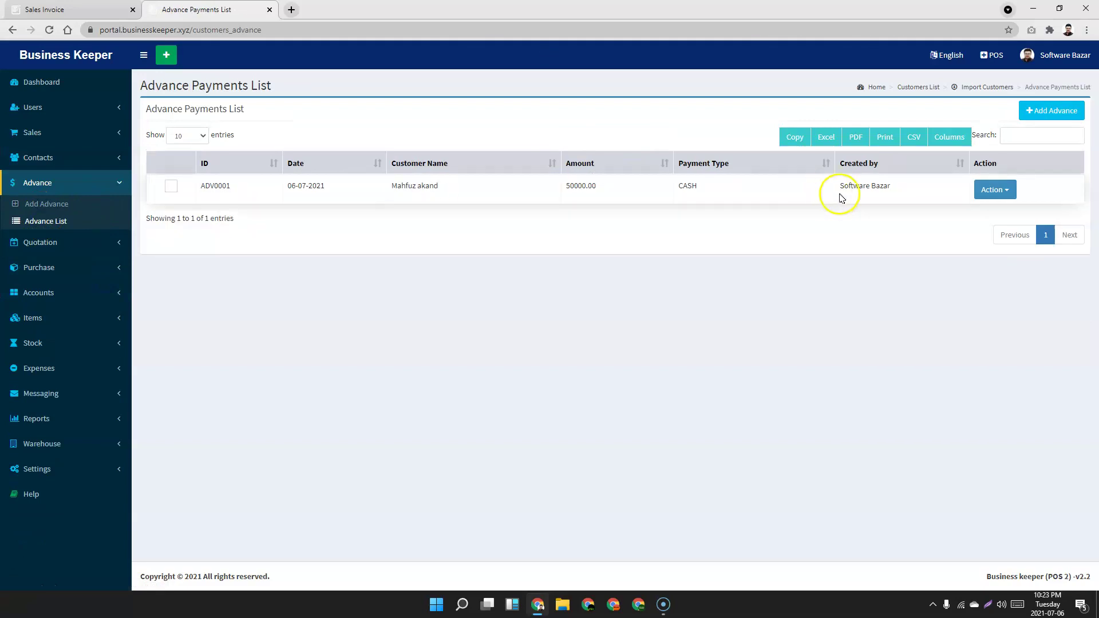
left_click(995, 191)
left_click(58, 242)
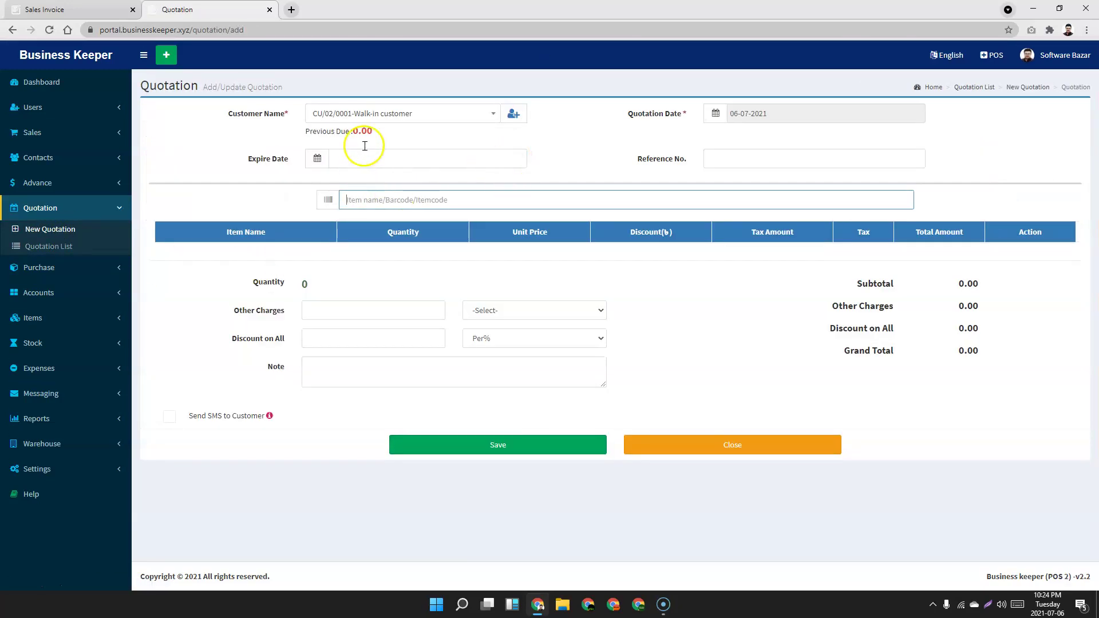
Choose the customer with 11000.00 previous due and set the quotation expiry to 31-07-2021.
left_click(375, 109)
left_click(364, 172)
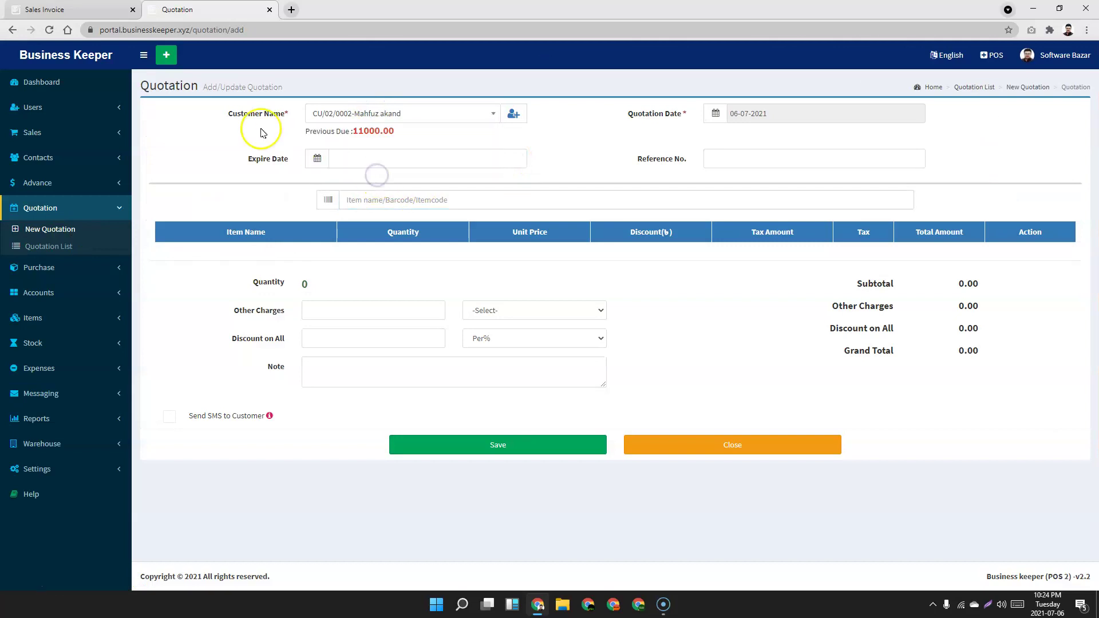
left_click(393, 160)
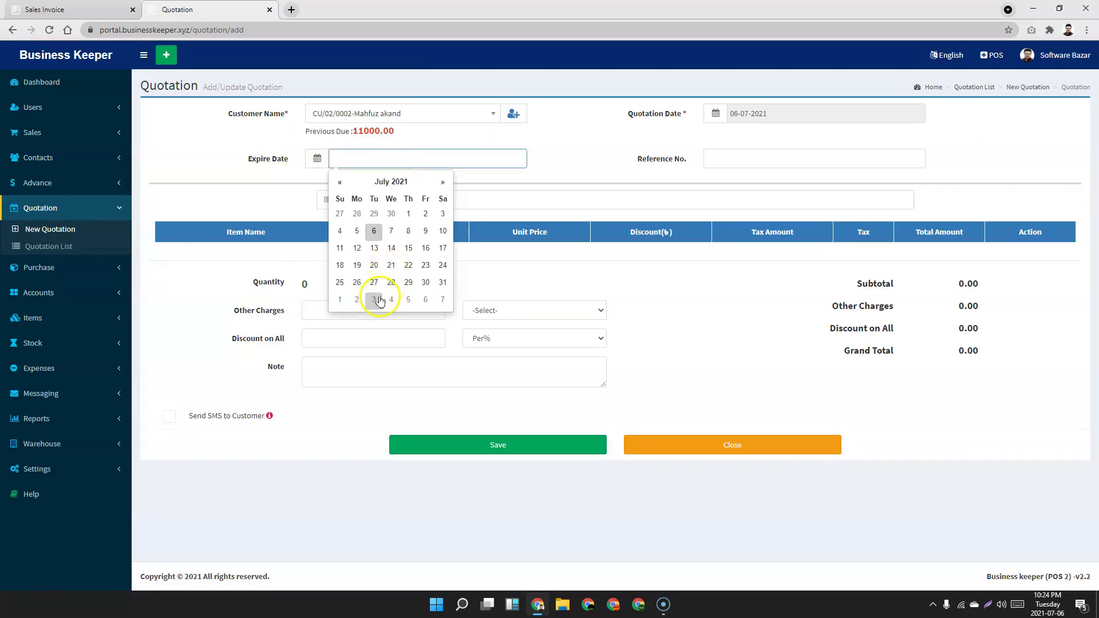
left_click(445, 283)
left_click(195, 163)
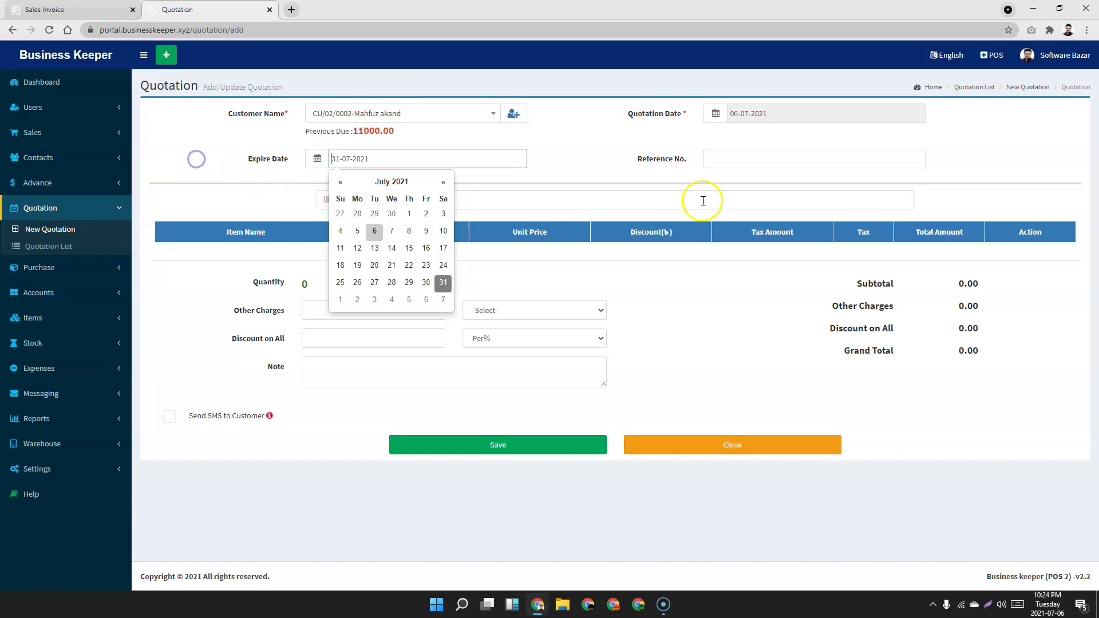
left_click(227, 180)
Add Redmi Note 10 s to the quotation with quantity 10.
left_click(422, 201)
type("re")
left_click(400, 221)
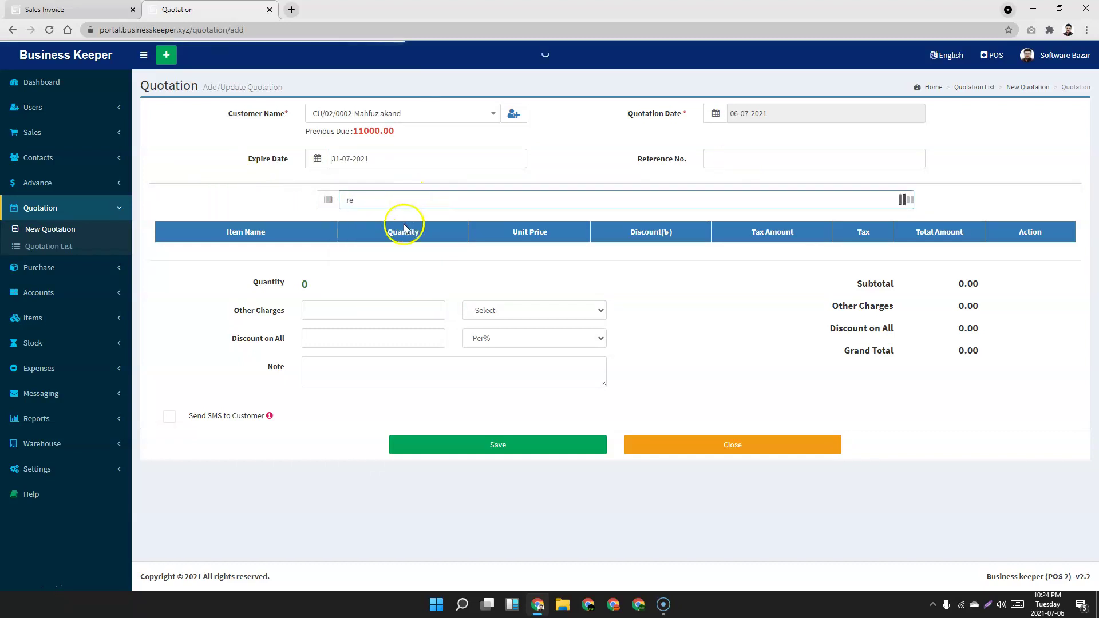
left_click(386, 265)
triple_click(458, 258)
left_click(458, 258)
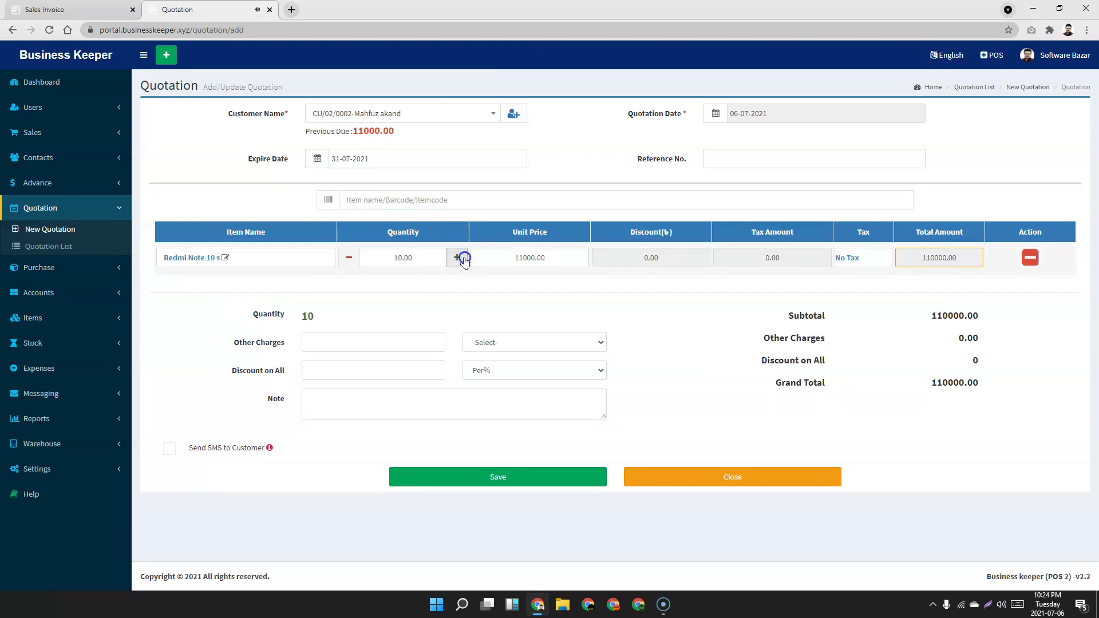
Apply a 10% discount on all, bringing the total to 99,000, and save the quotation.
left_click(345, 373)
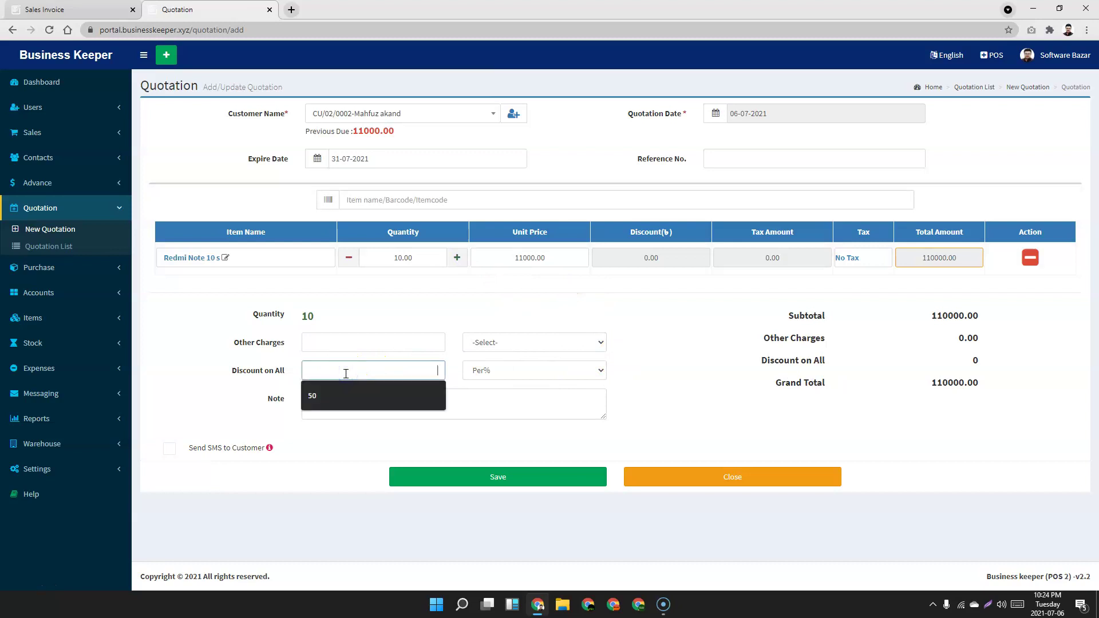
type("10")
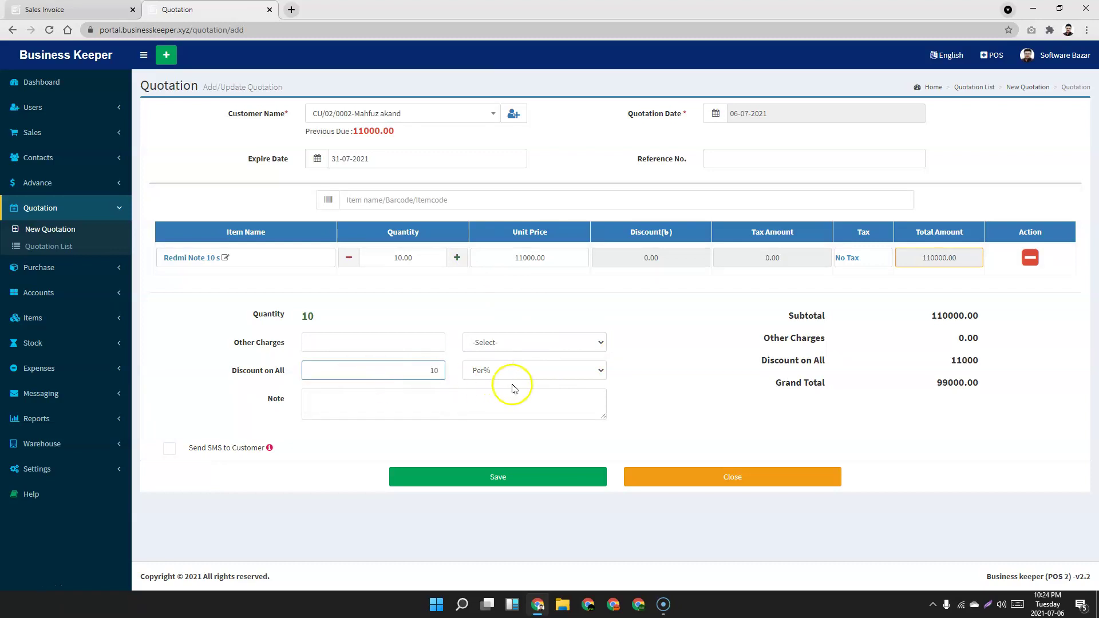
left_click_drag(984, 365, 875, 355)
left_click(875, 354)
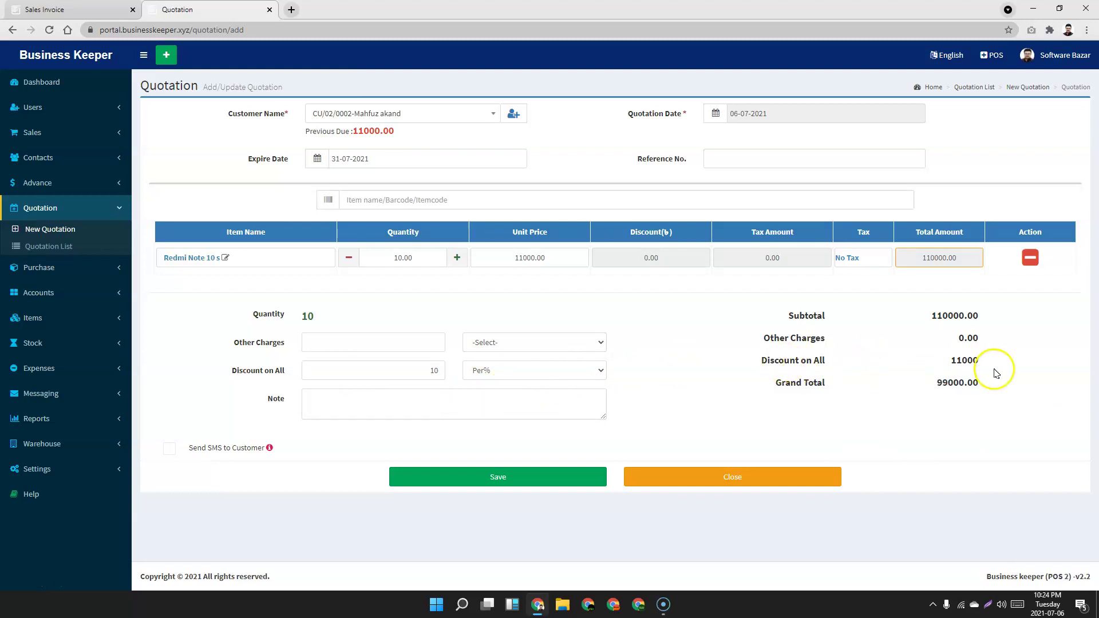
left_click(498, 477)
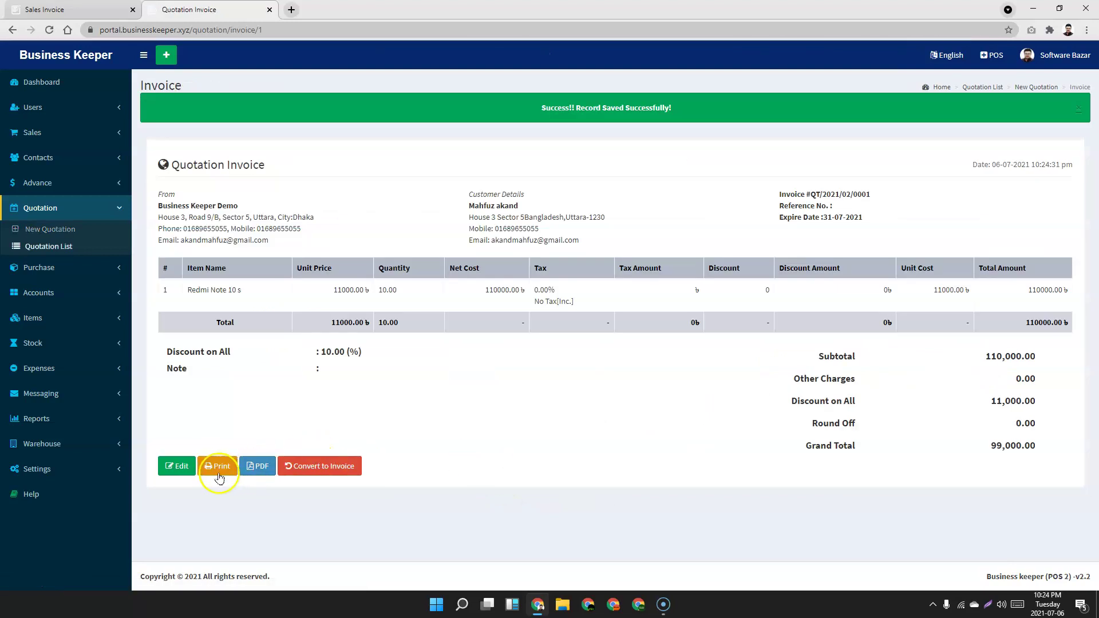
left_click(230, 472)
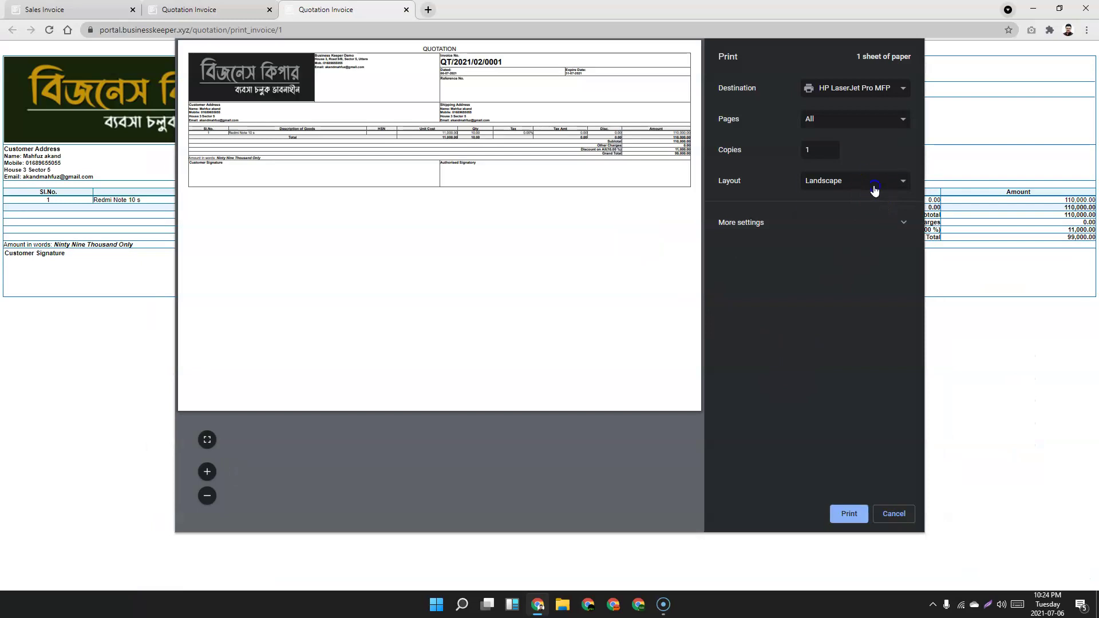
left_click(902, 223)
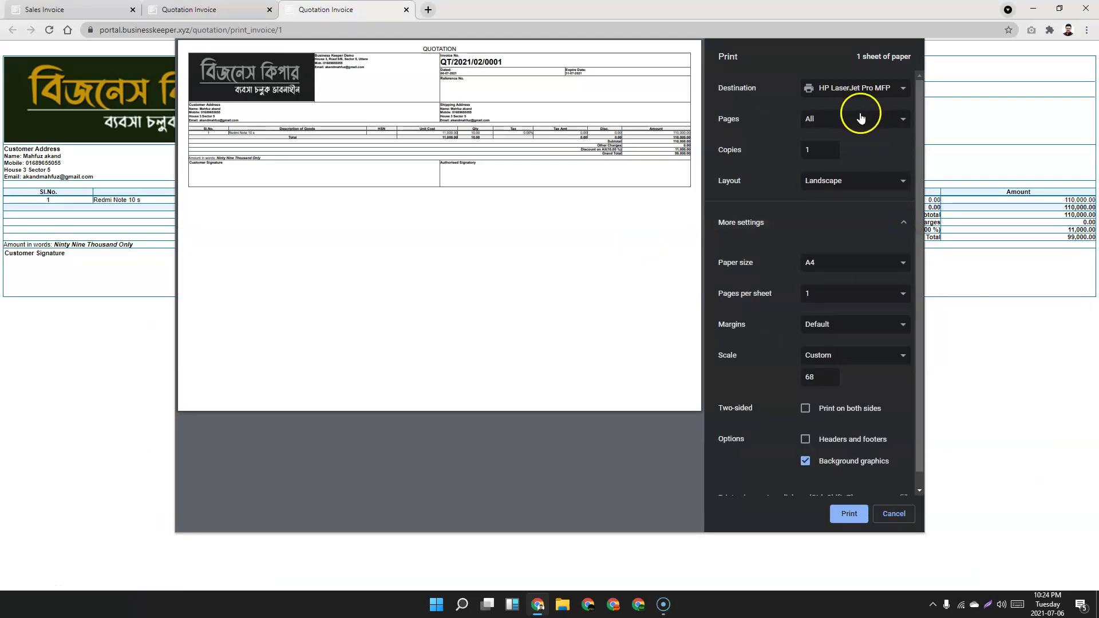
left_click(850, 181)
left_click(828, 198)
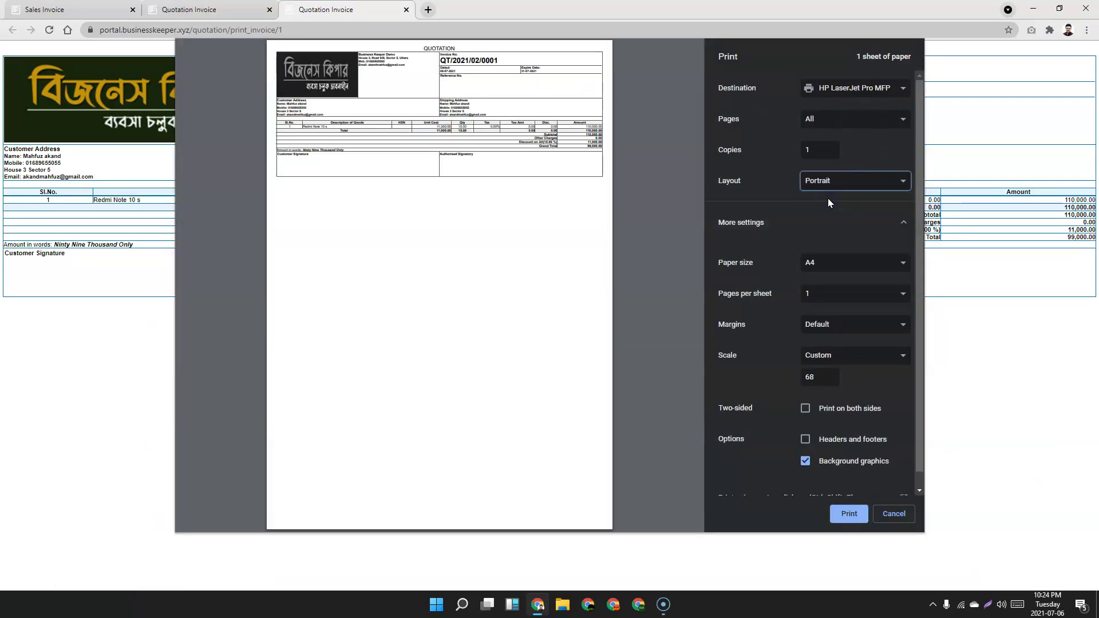
left_click(905, 515)
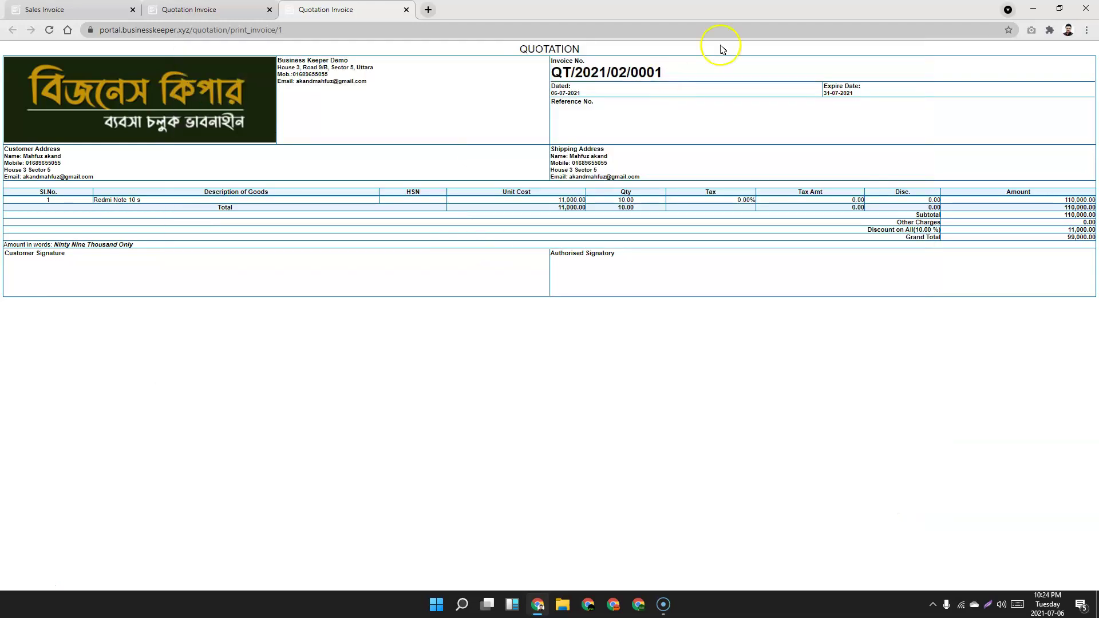
left_click(408, 10)
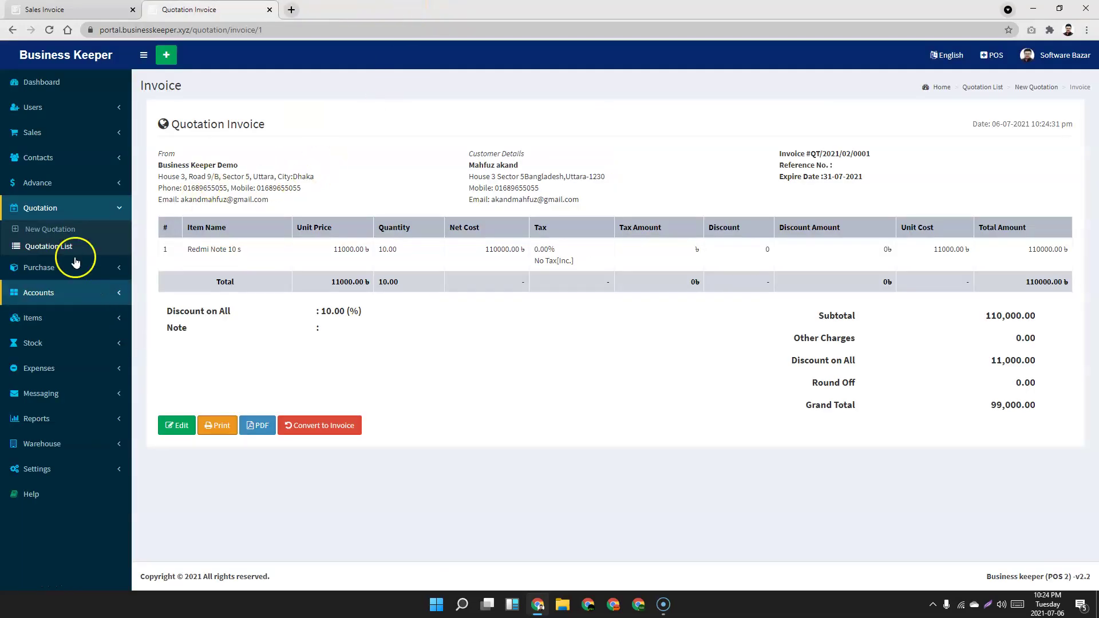
left_click(55, 234)
Convert the saved quotation from the quotations list into a sales invoice and review its contents.
left_click(51, 246)
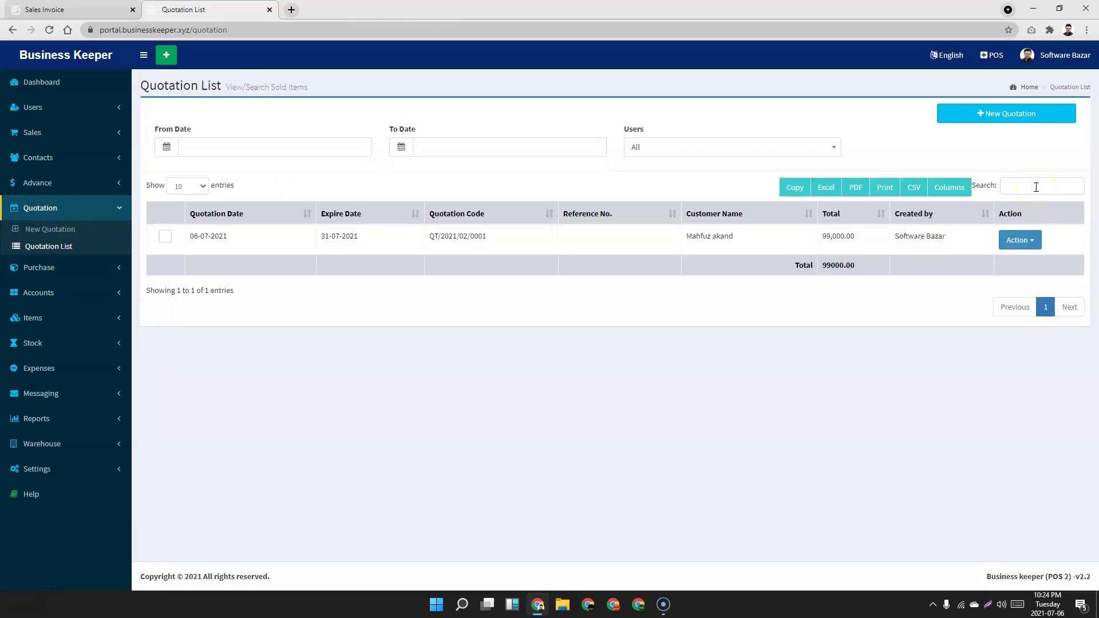
left_click(1028, 241)
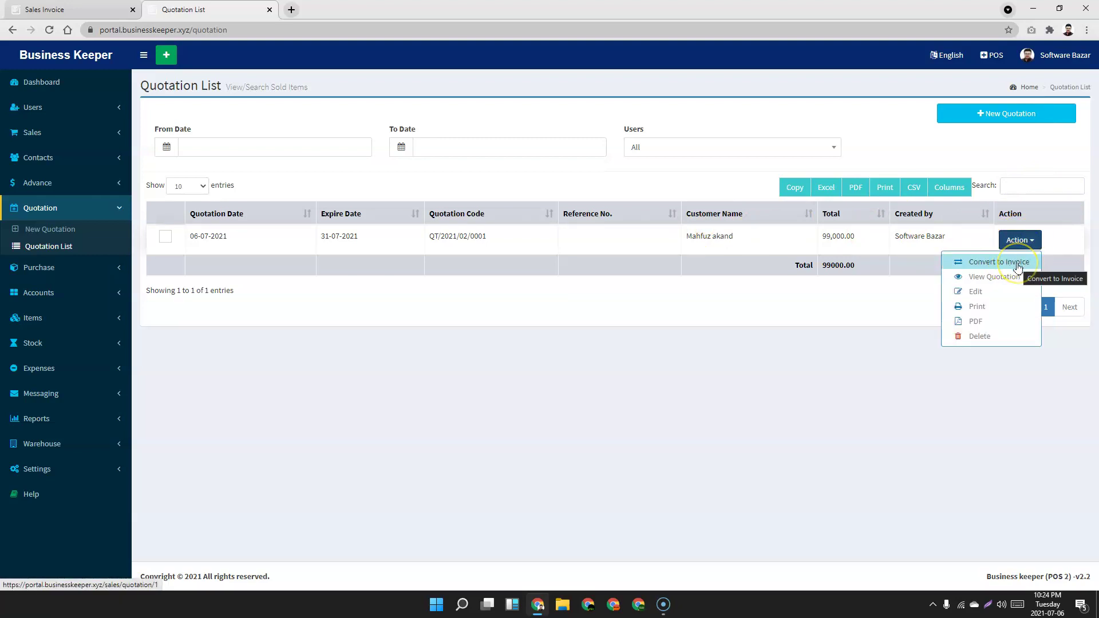
left_click(1018, 265)
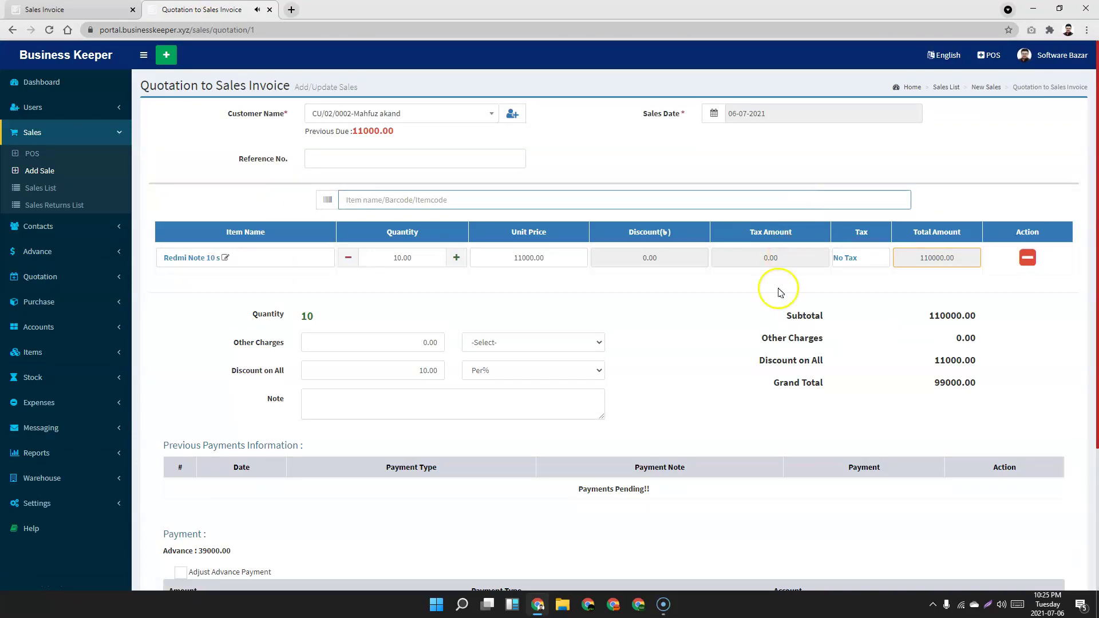
scroll(218, 397, "down", 1)
scroll(218, 397, "down", 3)
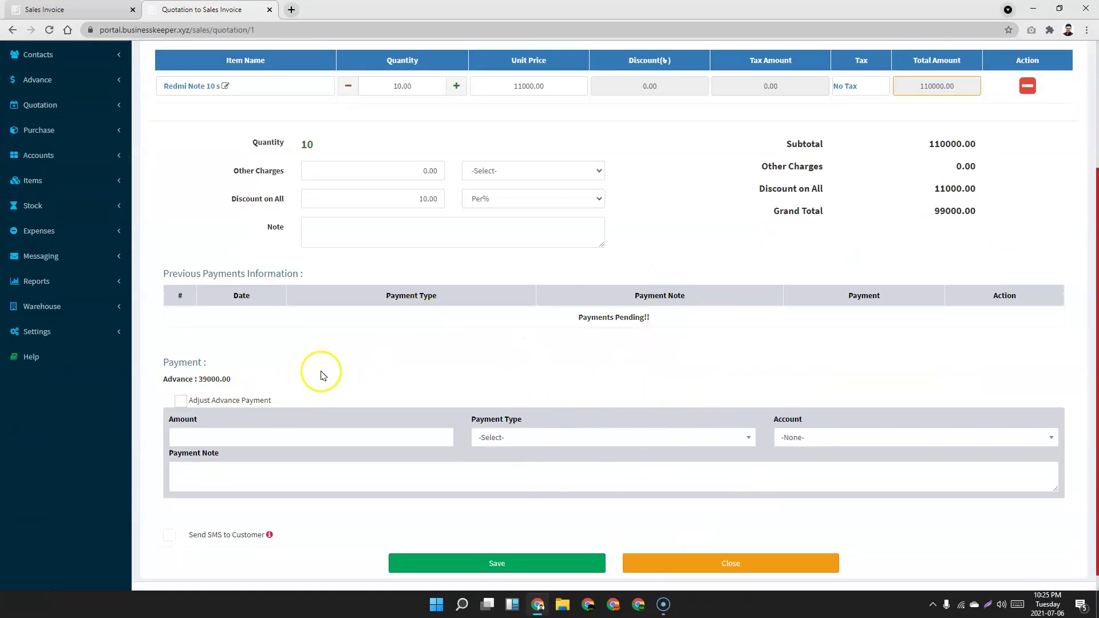
scroll(321, 377, "up", 3)
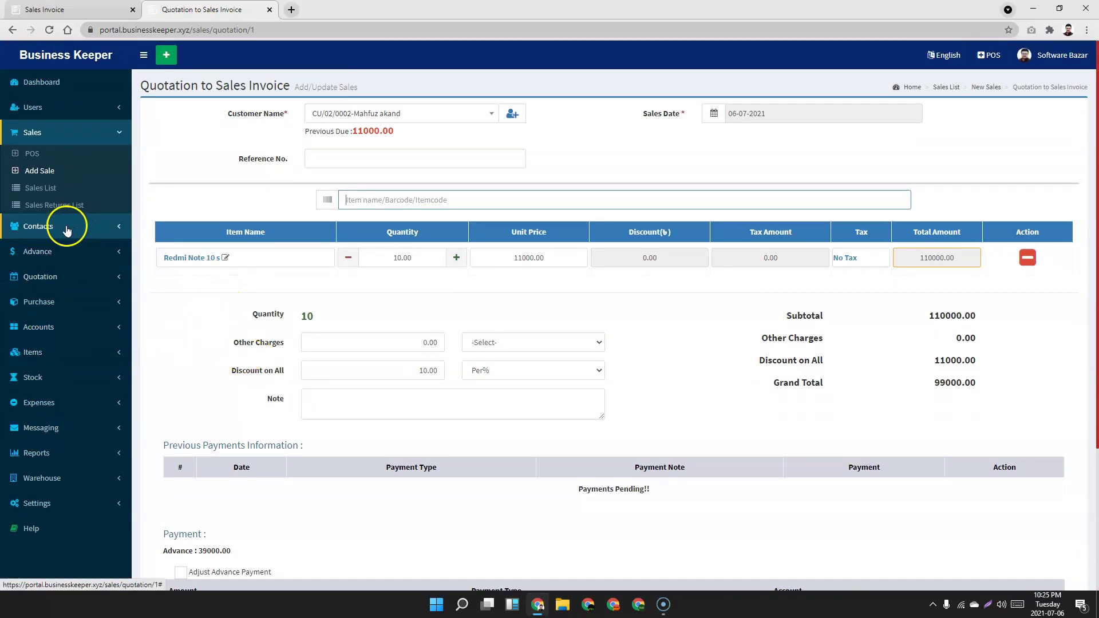
left_click(80, 299)
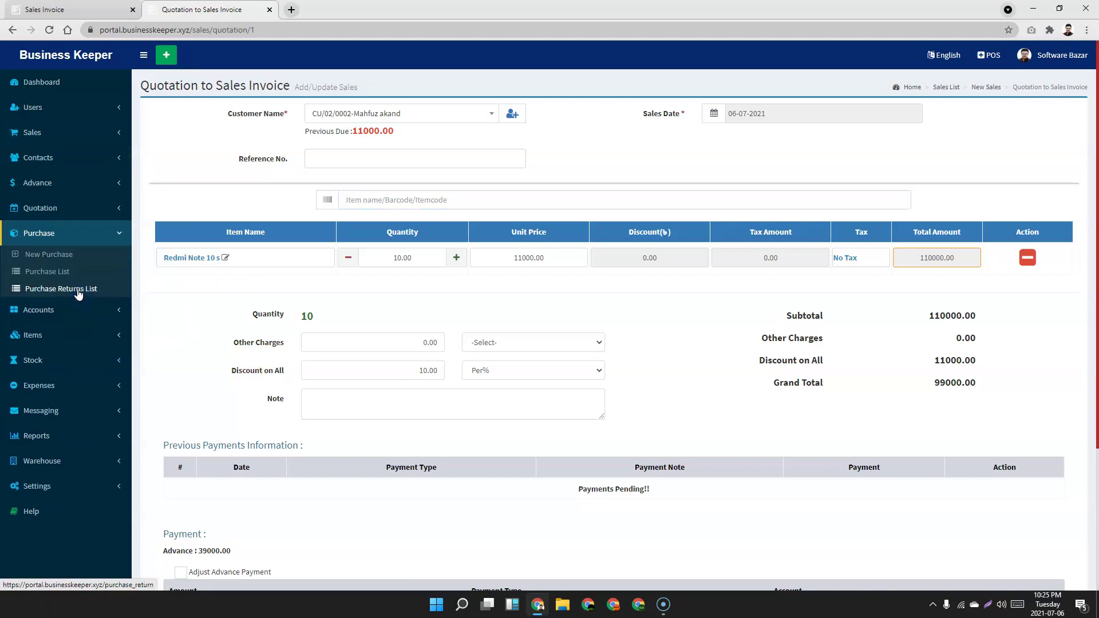
Check Redmi Note 10 s stock of 84.00 in System Warehouse from the Items List.
left_click(51, 271)
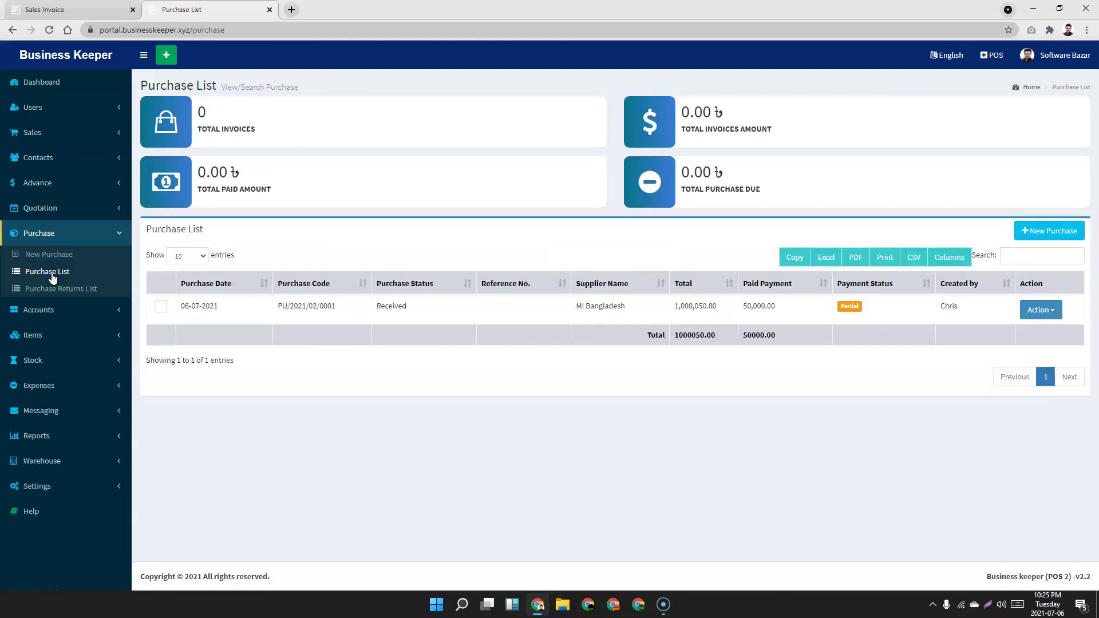
left_click(55, 8)
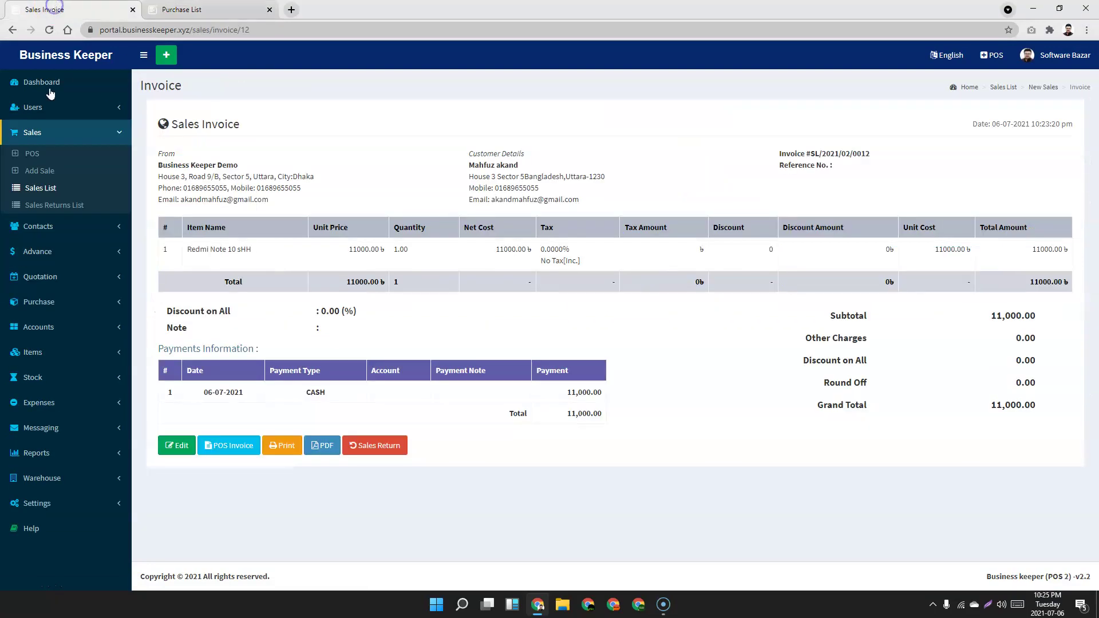
left_click(55, 301)
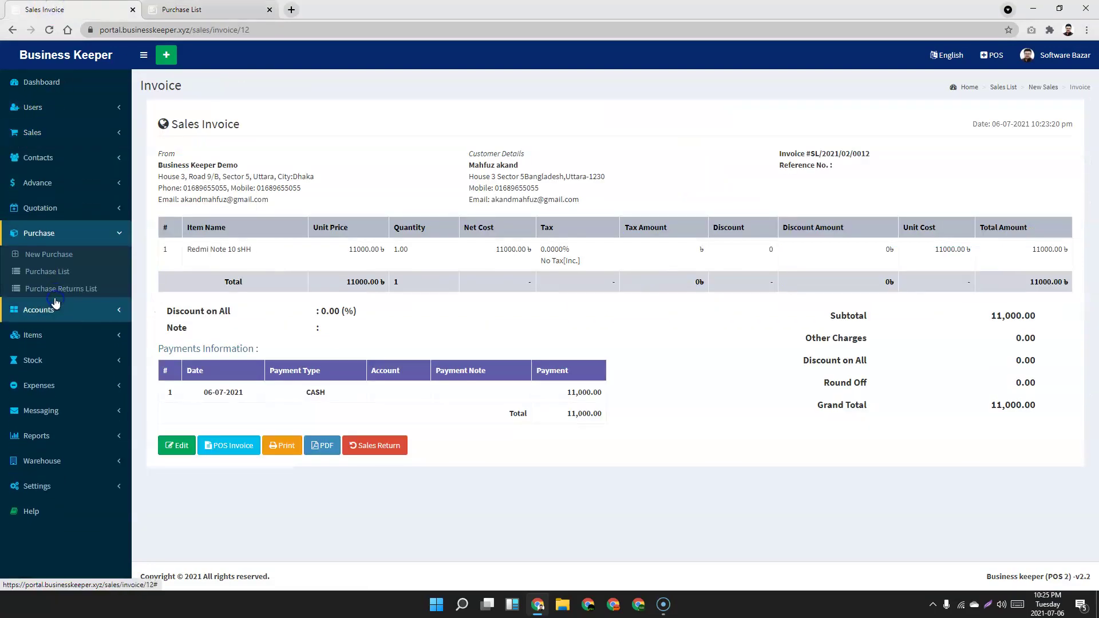
left_click(60, 337)
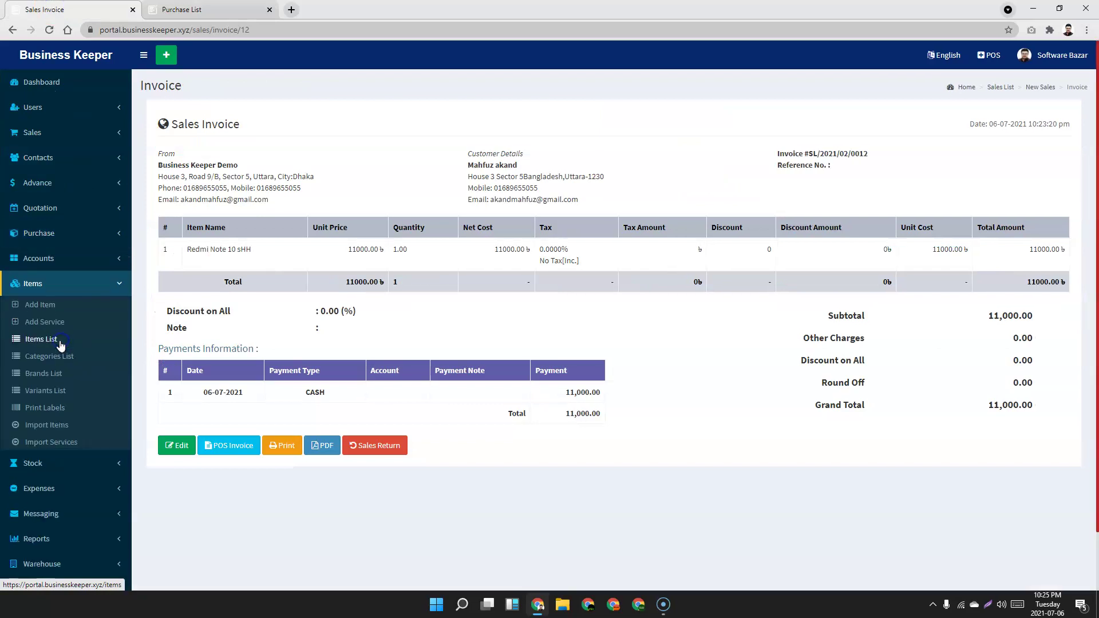
left_click(57, 339)
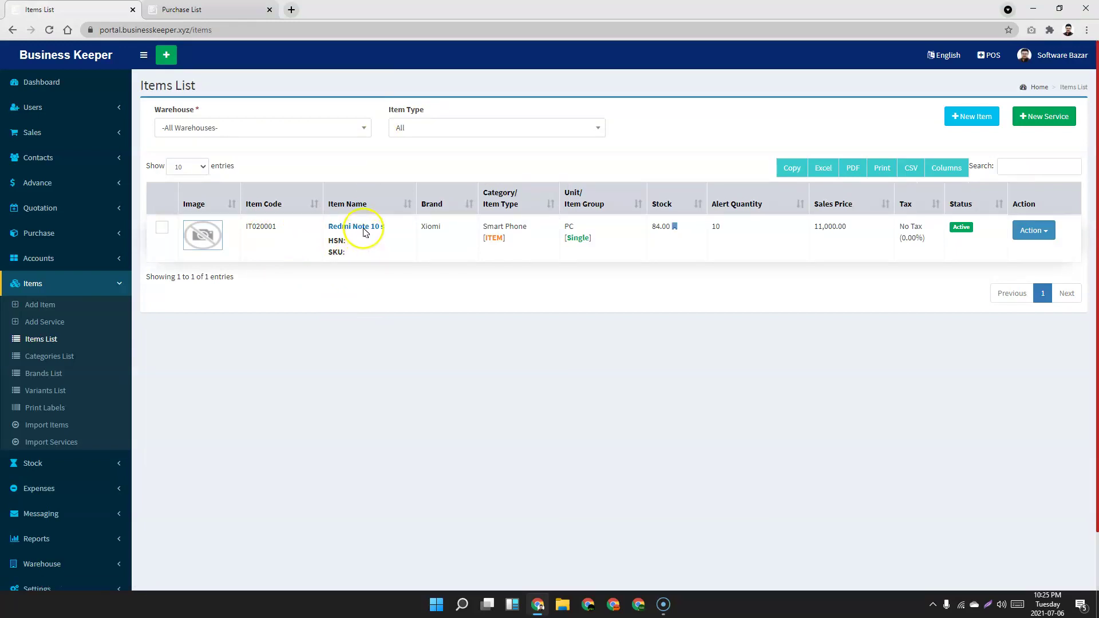
left_click(675, 227)
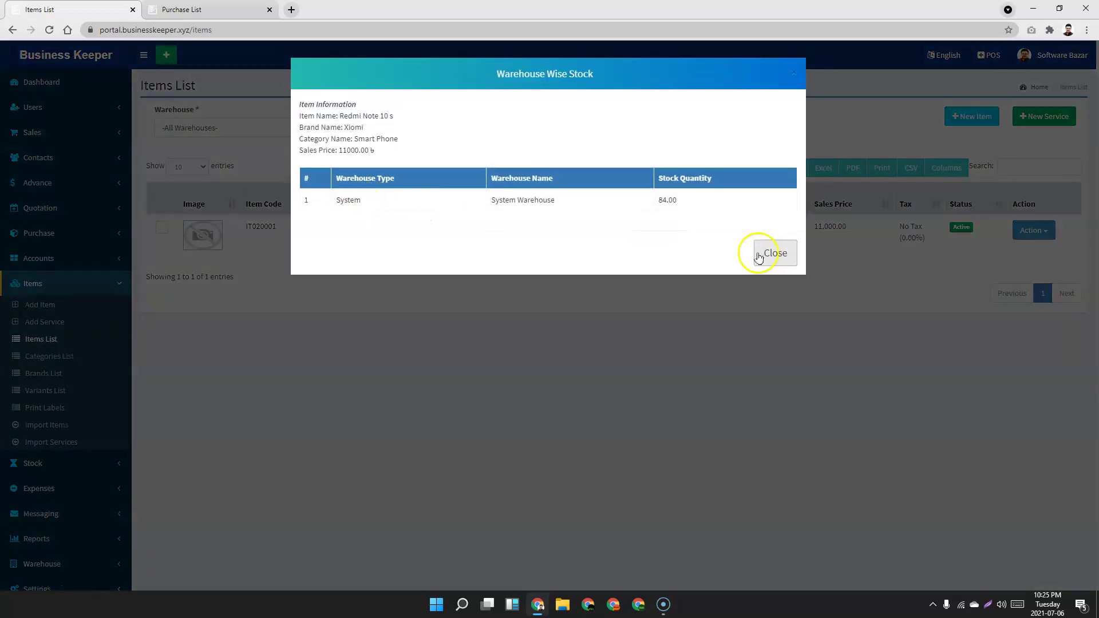
left_click(771, 252)
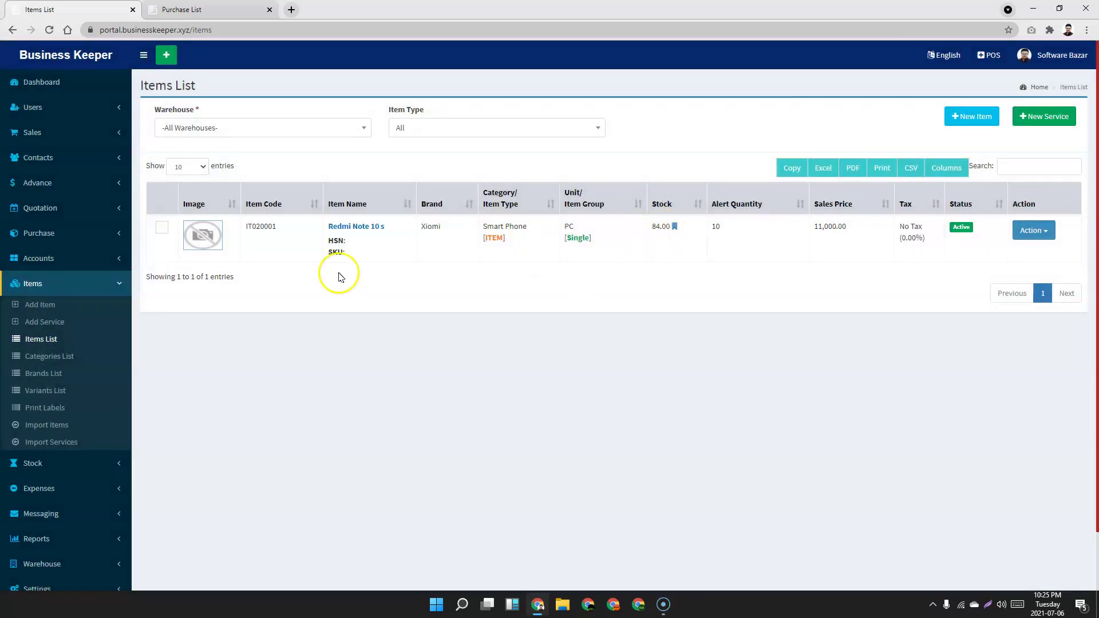
left_click(205, 9)
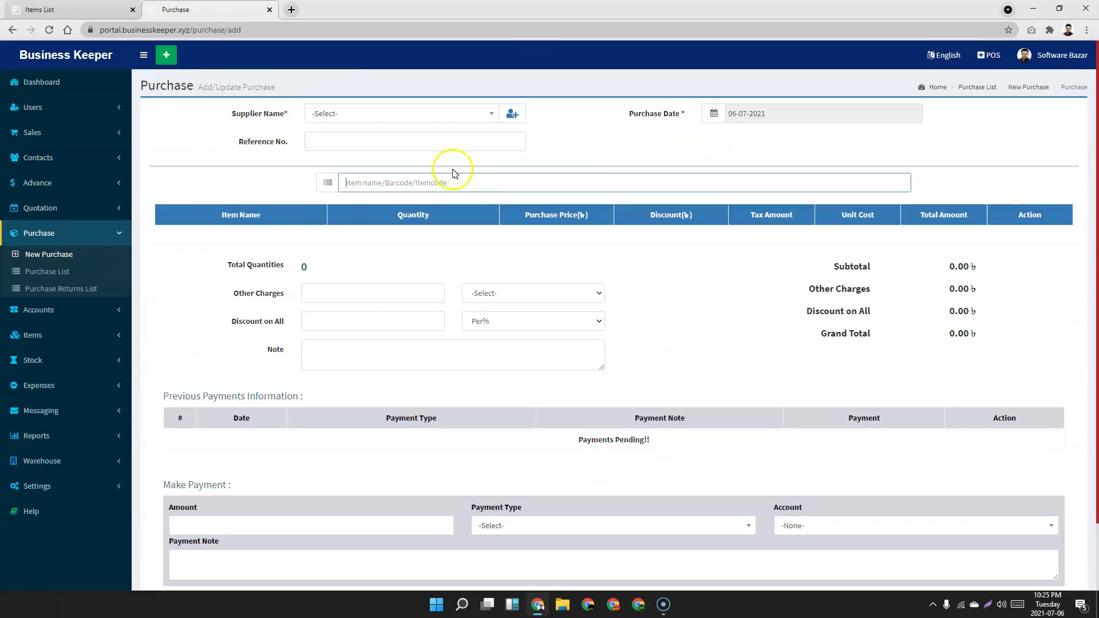
Set the purchase supplier to MI Bangladesh and the date to 06-07-2021.
left_click(407, 112)
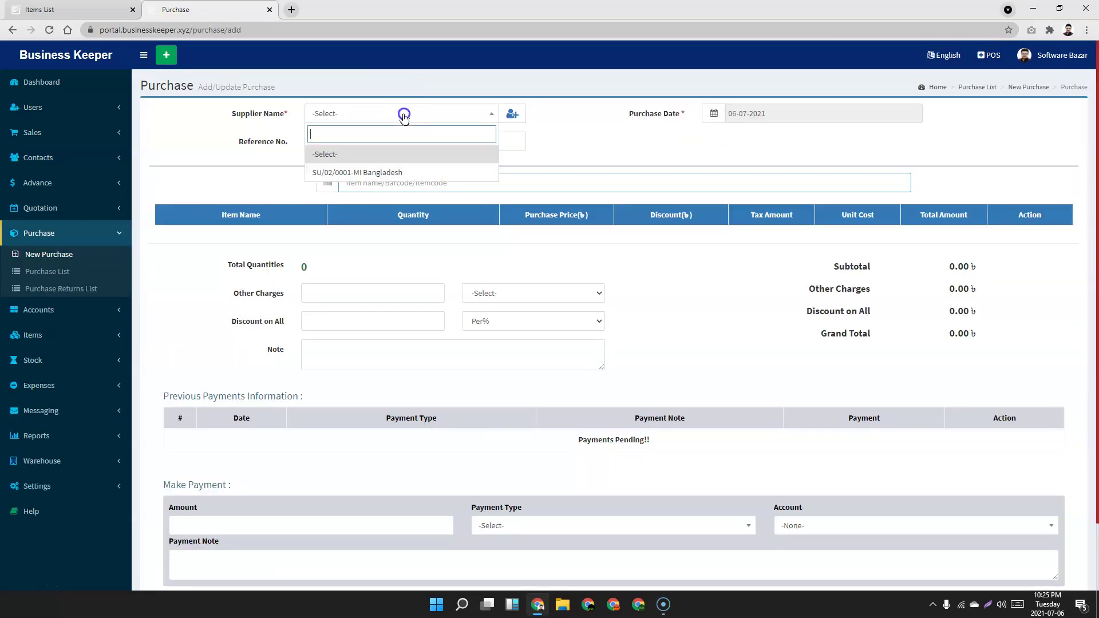
left_click(392, 173)
left_click(582, 110)
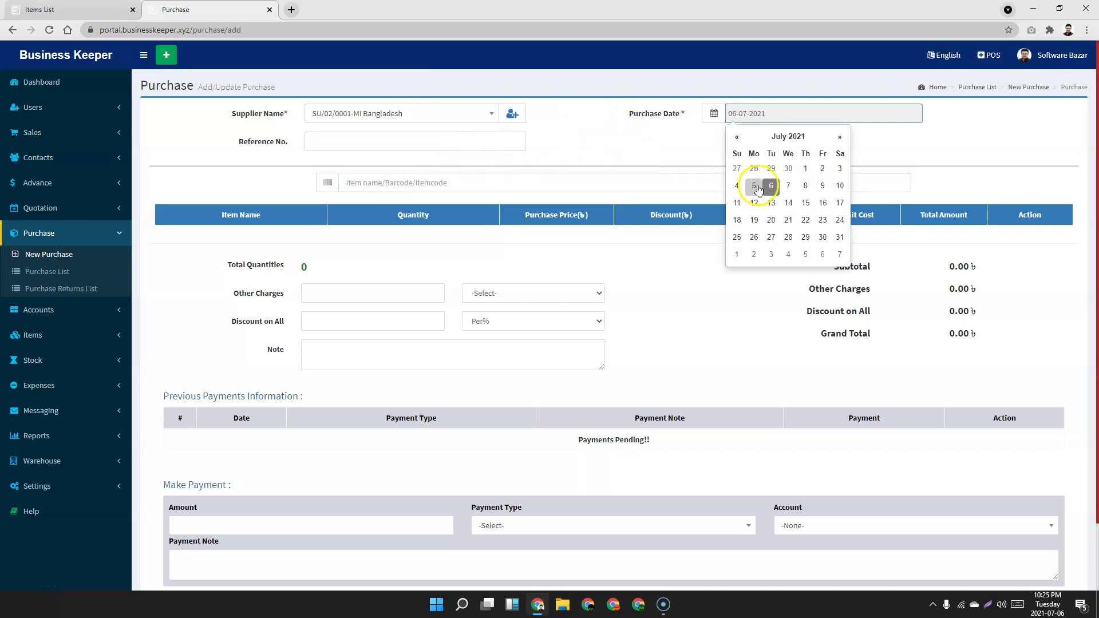
left_click(771, 185)
left_click(753, 114)
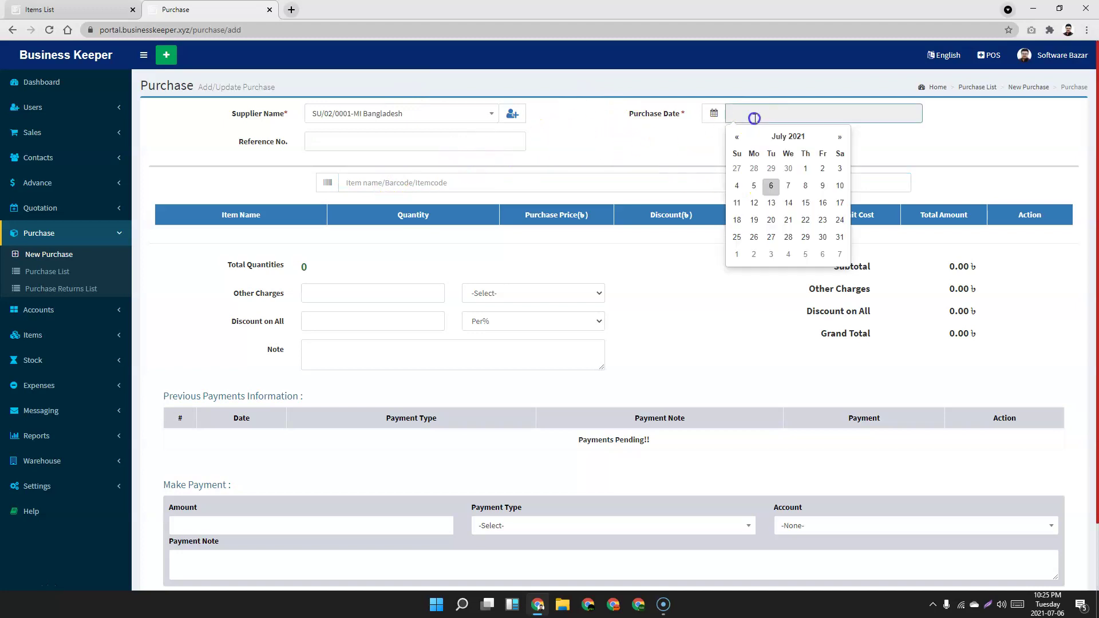
left_click(771, 185)
Add Redmi Note 10 s with quantity 100 at a purchase price of 11000.
left_click(419, 182)
type("re")
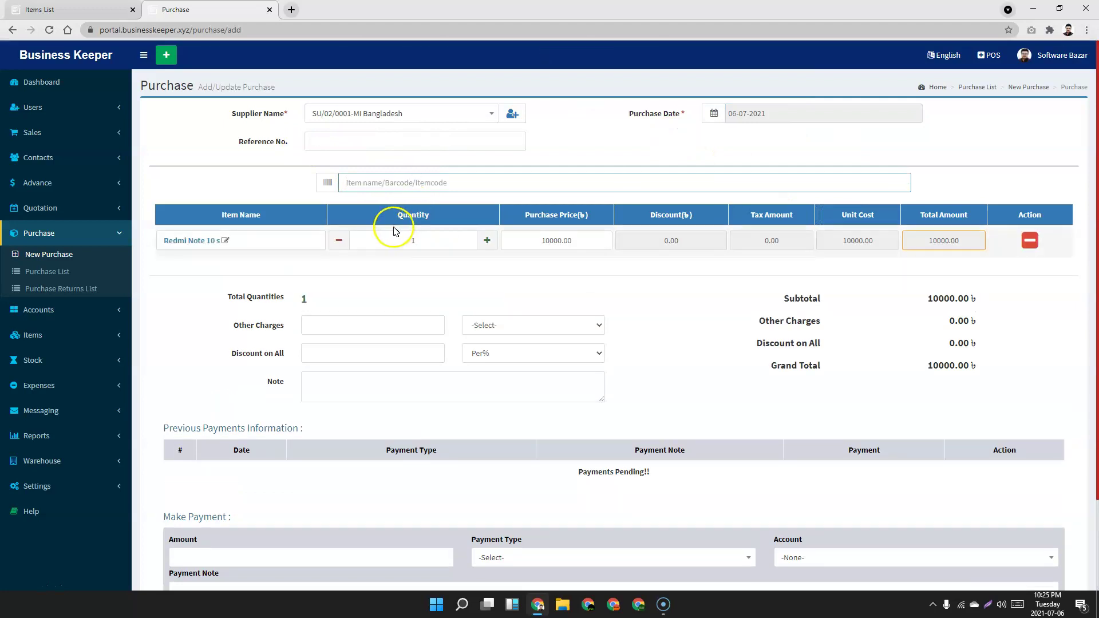
left_click_drag(437, 241, 358, 241)
type("000")
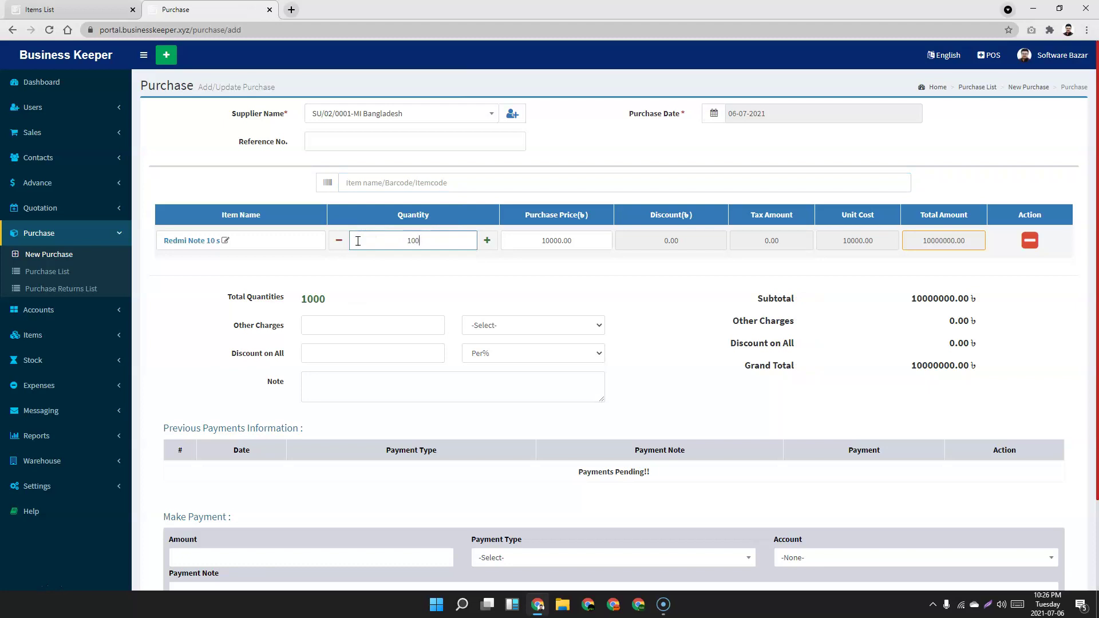
left_click(679, 280)
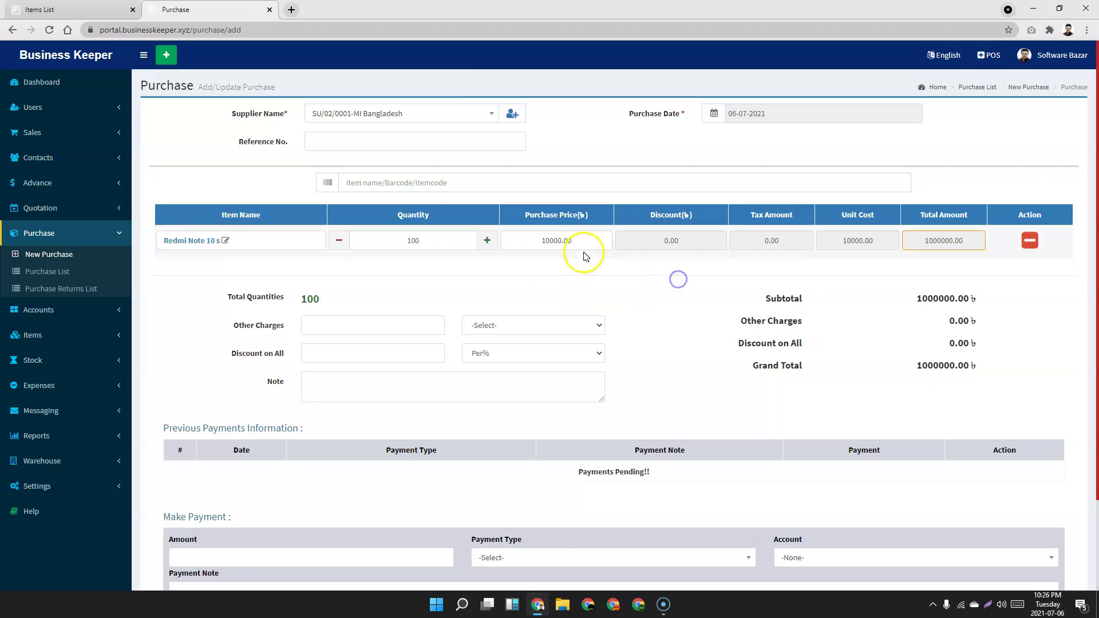
left_click(546, 241)
left_click(692, 282)
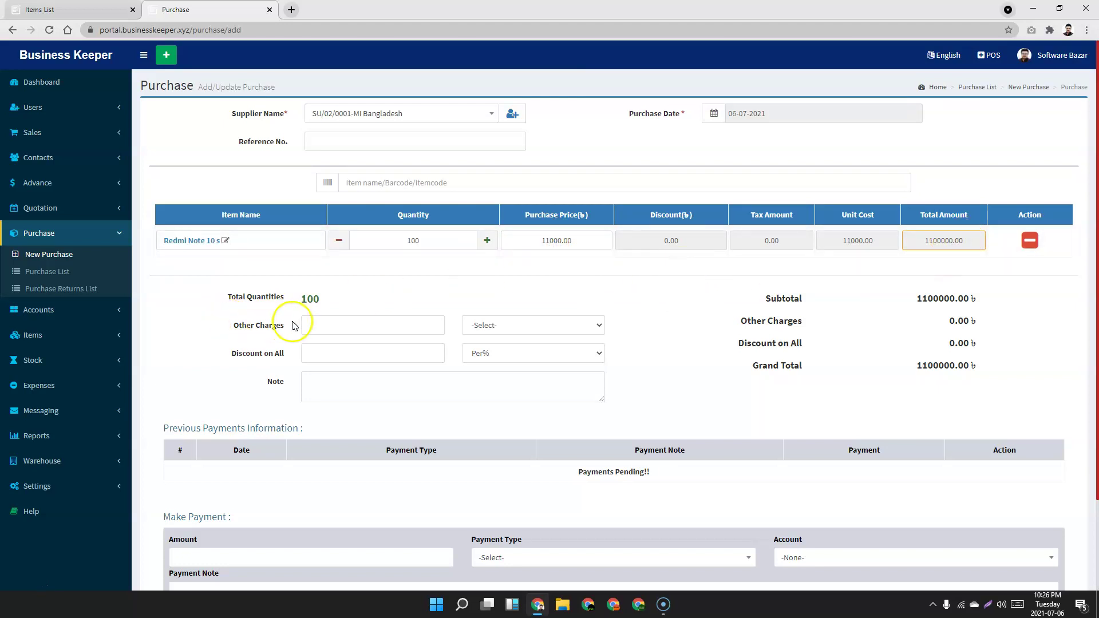
Pay 1100000 via NOGOD and save the purchase.
scroll(836, 324, "down", 2)
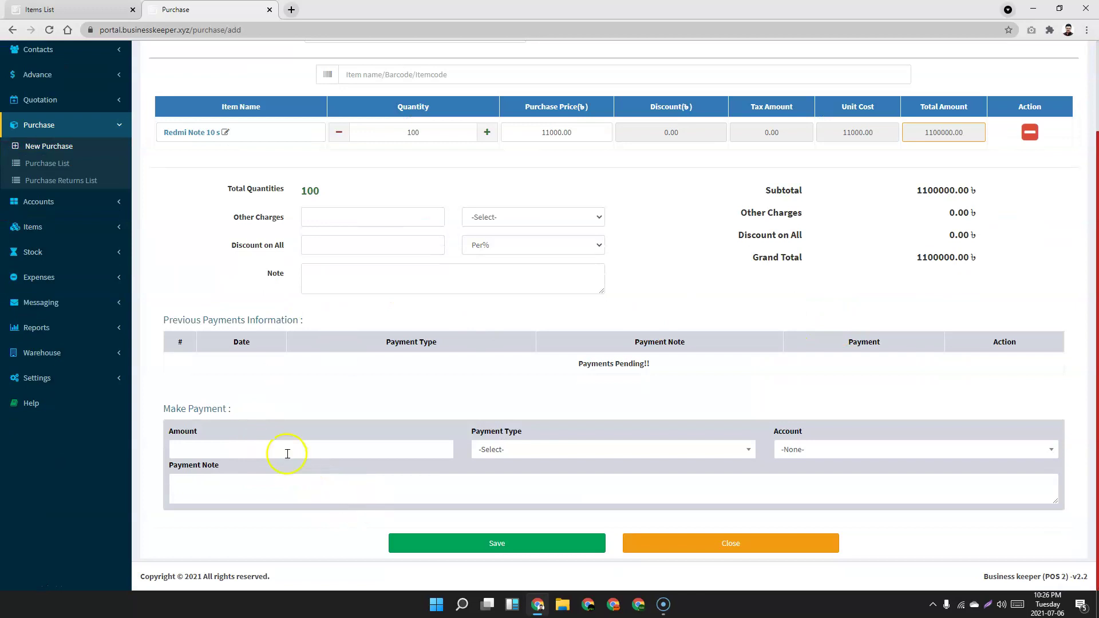
left_click(544, 462)
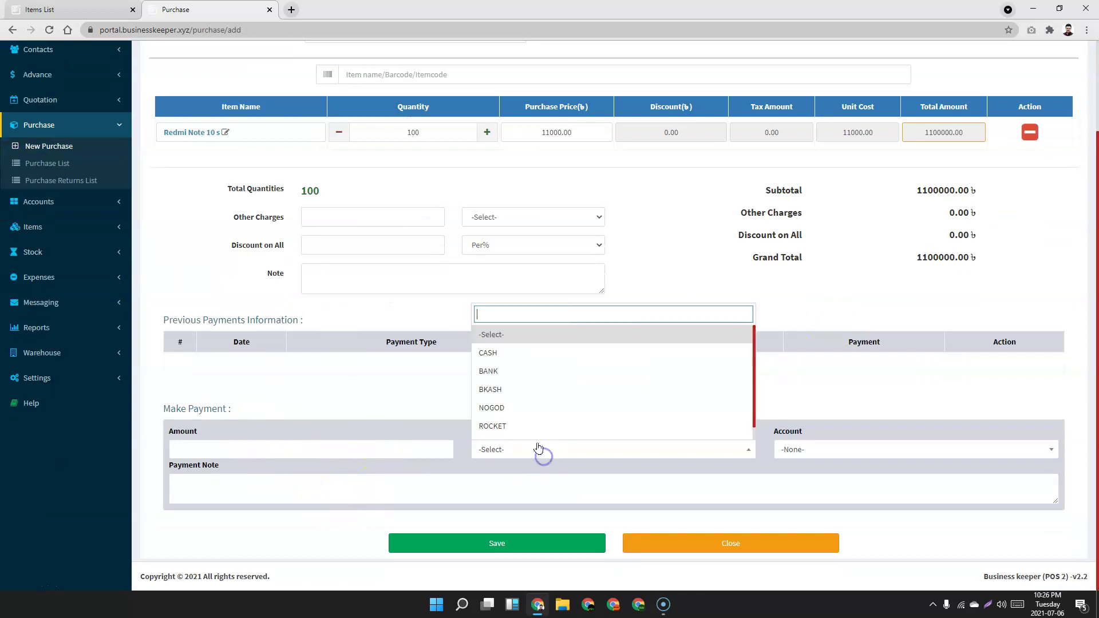
left_click(537, 405)
left_click(196, 447)
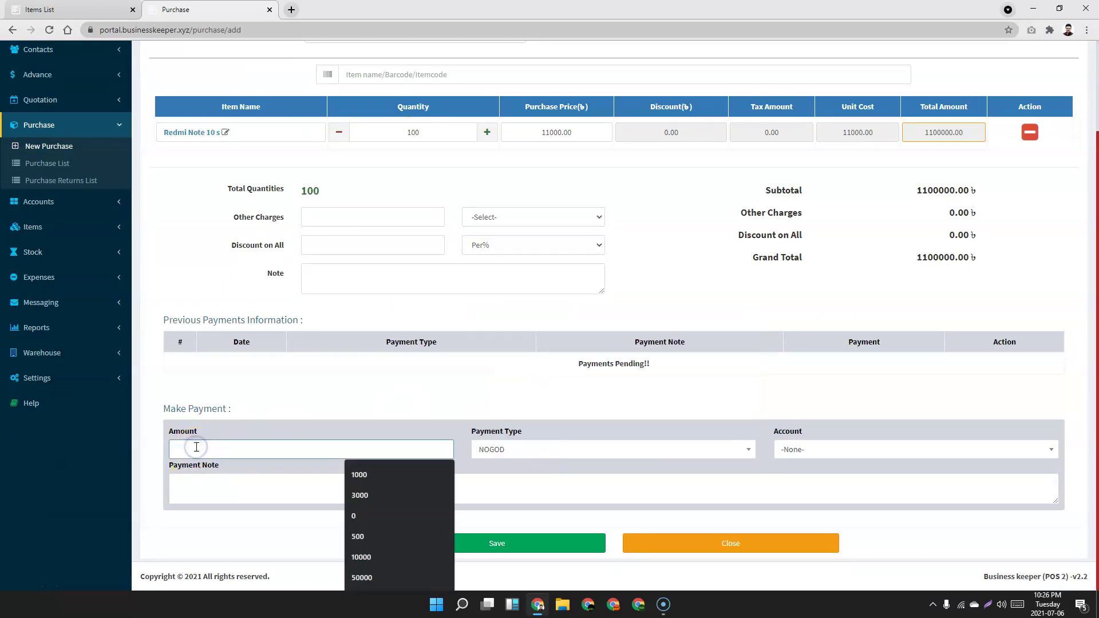
type("11")
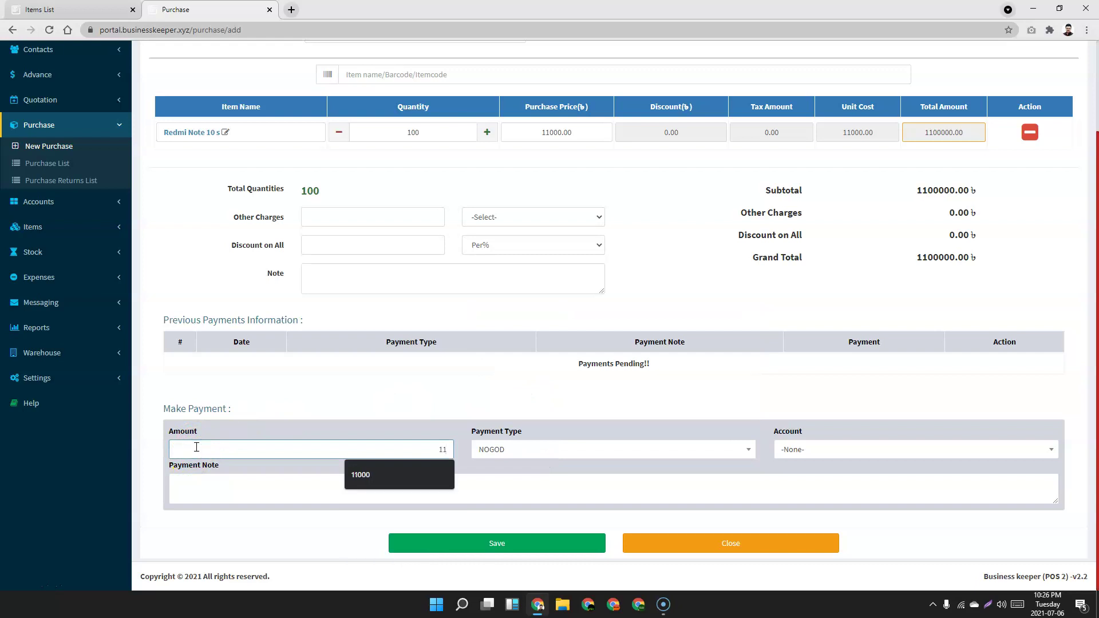
type("00000")
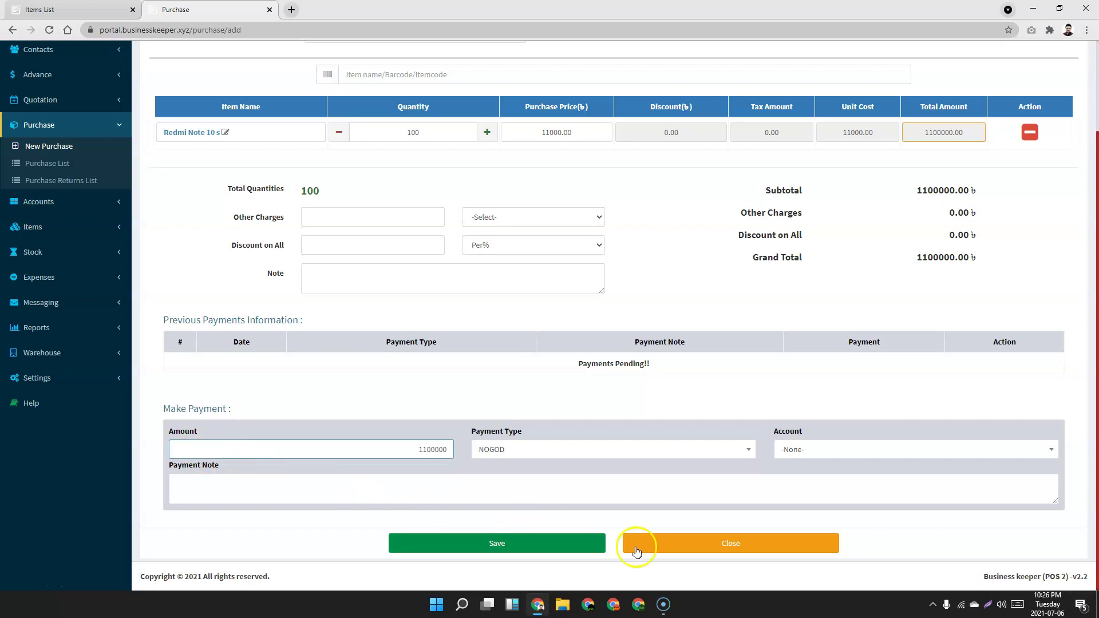
left_click(544, 544)
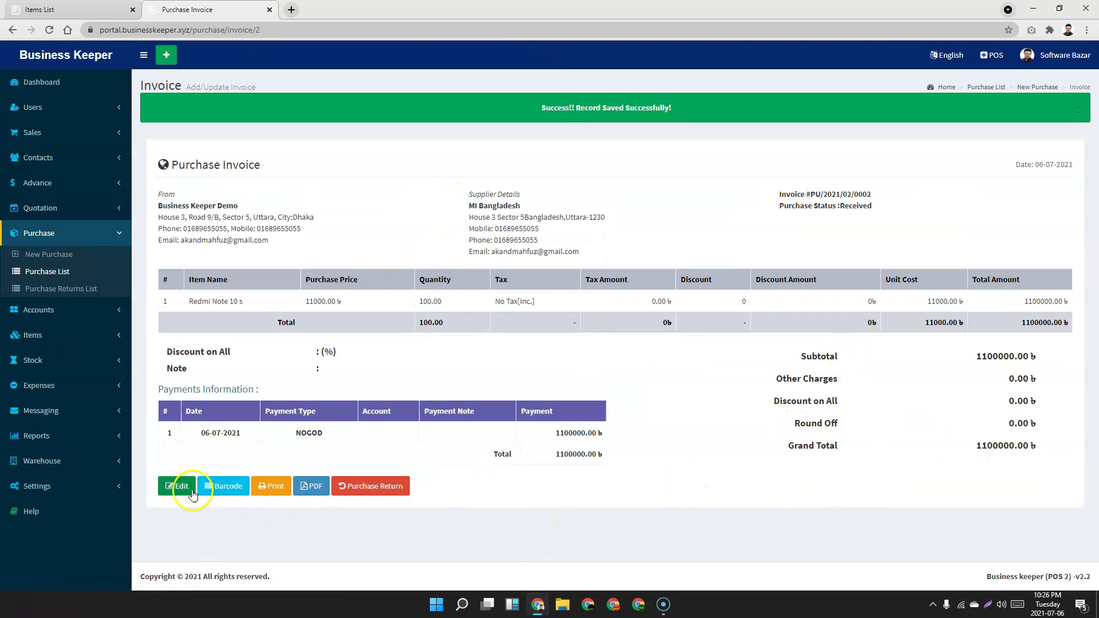
Preview barcode labels for the purchased Redmi Note 10 s, then cancel printing.
left_click(225, 487)
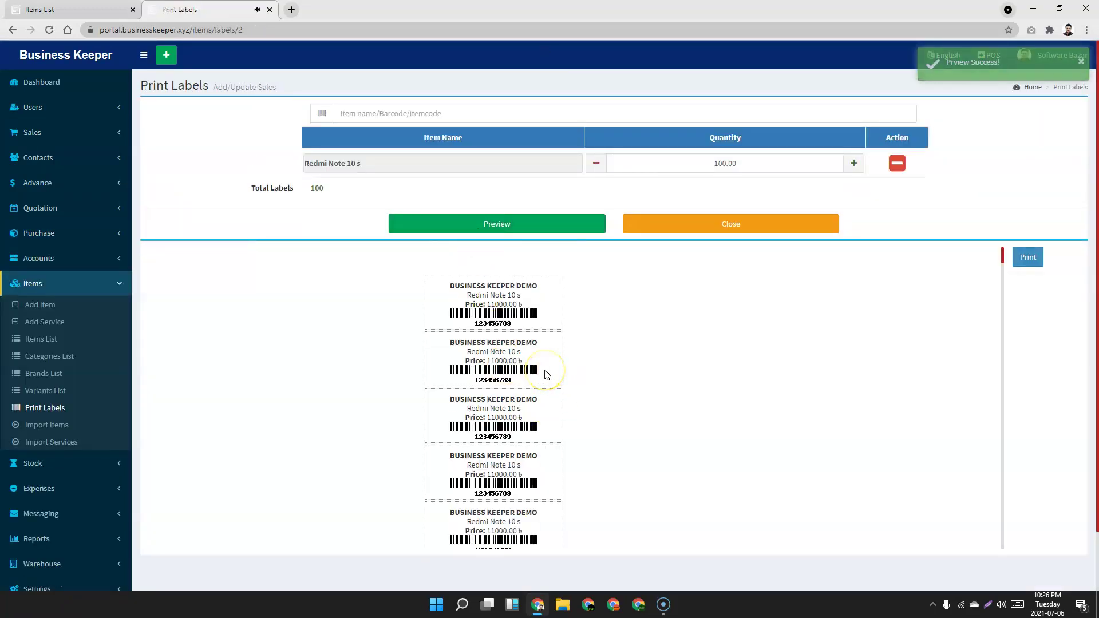
scroll(544, 378, "down", 3)
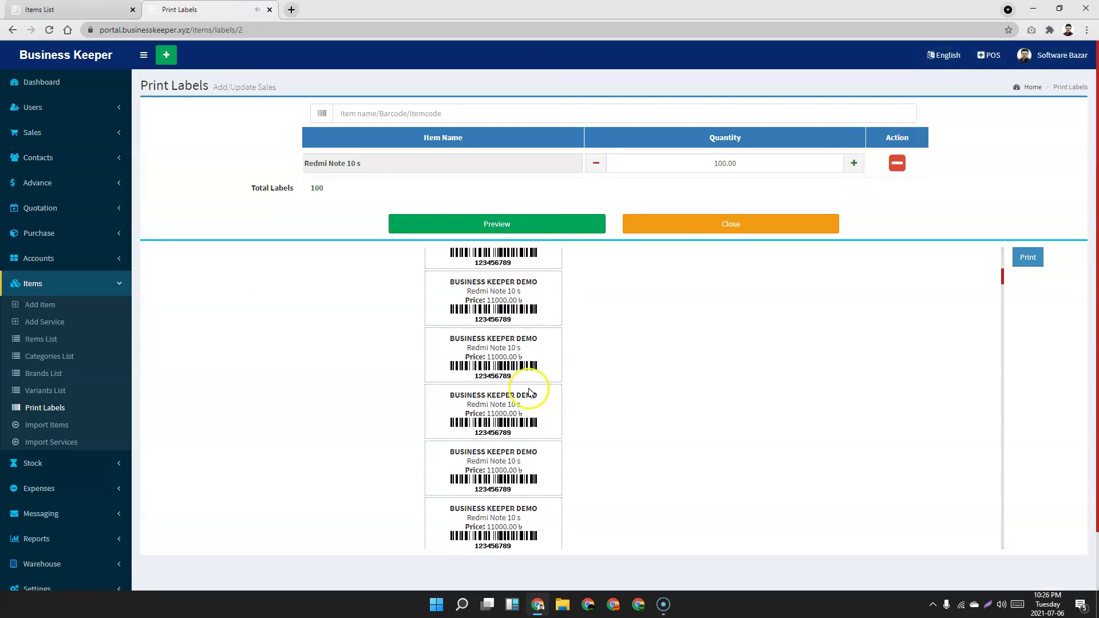
left_click_drag(474, 338, 545, 340)
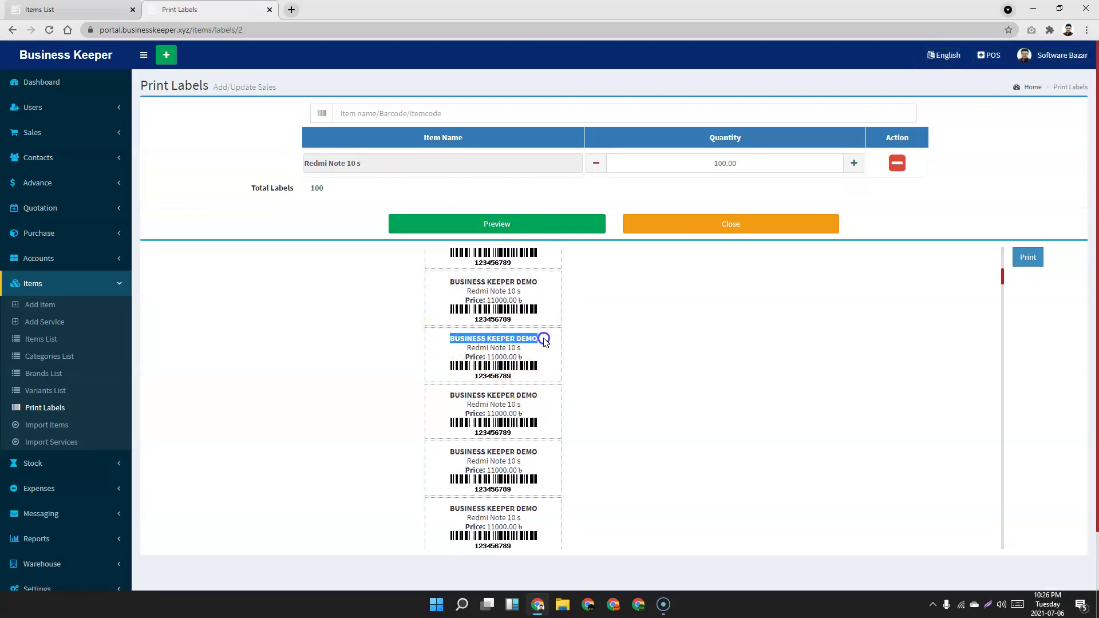
left_click(485, 345)
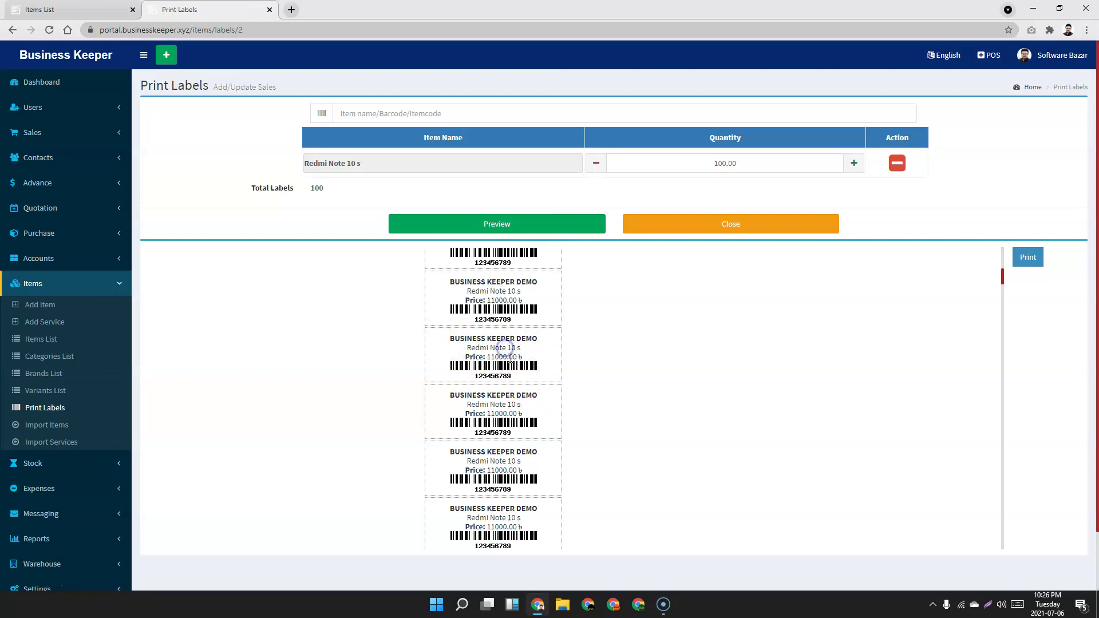
left_click(1028, 258)
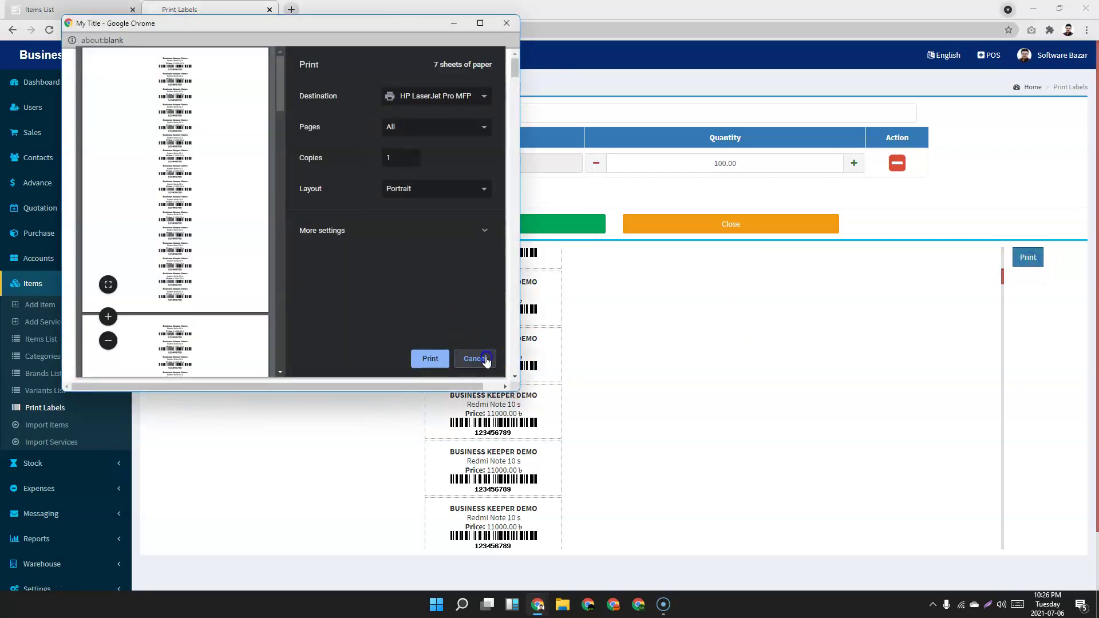
left_click(486, 358)
left_click(506, 23)
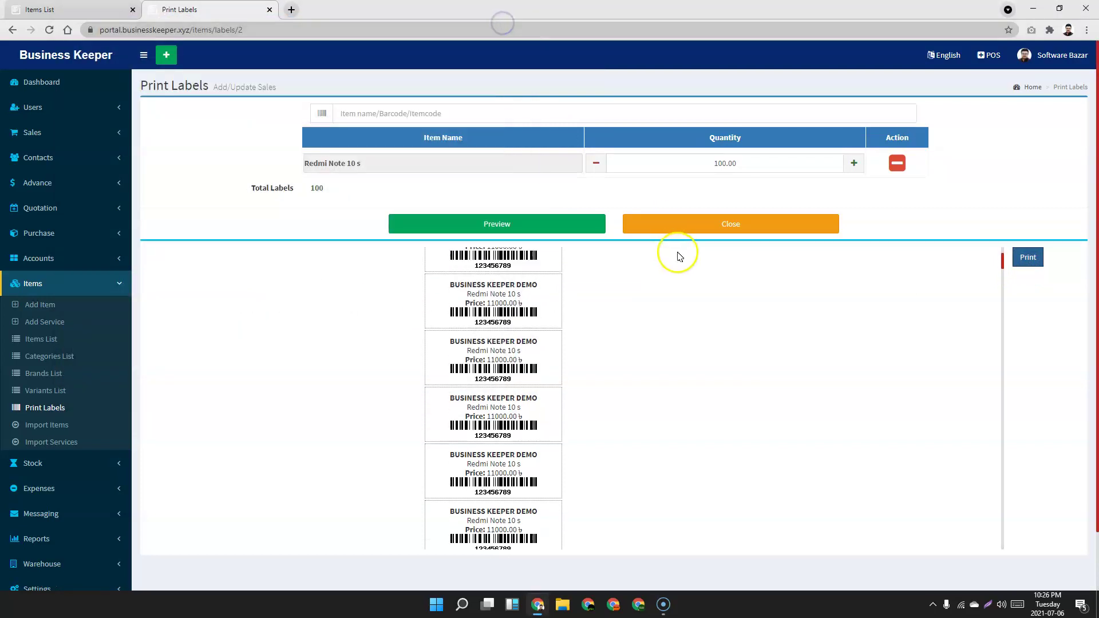
Refresh the Items List to see Redmi stock at 184.00, then open the Purchase List.
left_click(84, 9)
left_click(48, 29)
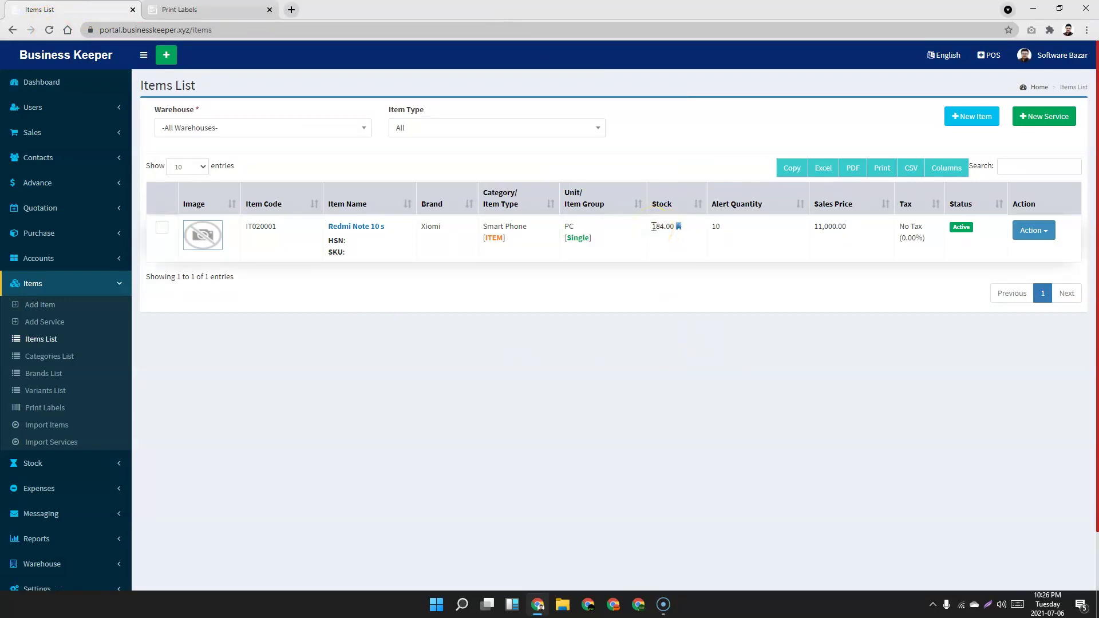
left_click(208, 9)
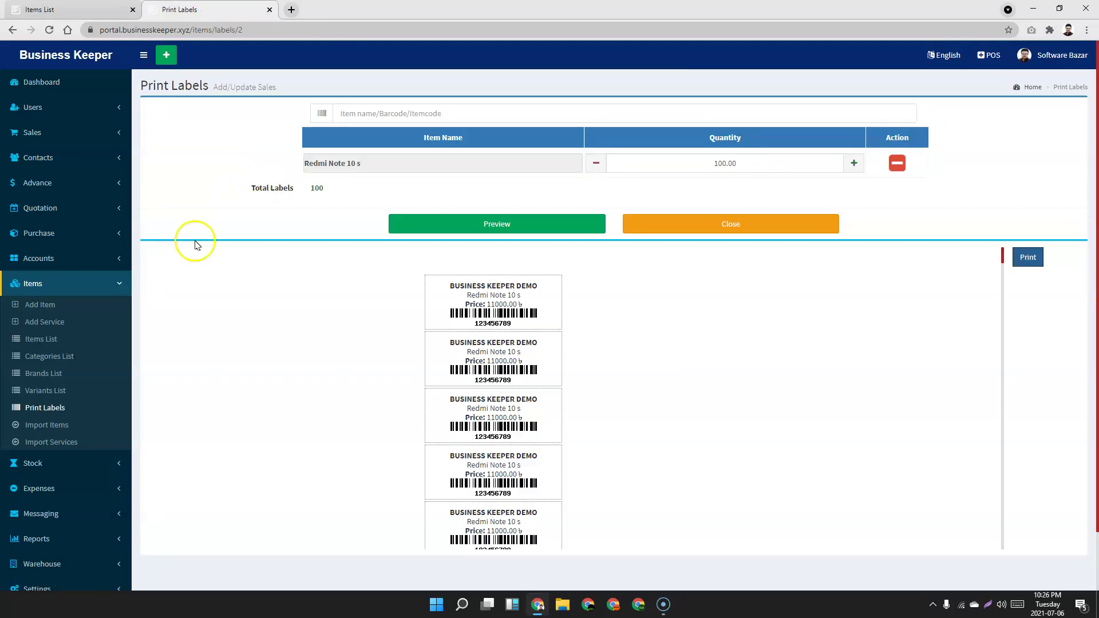
left_click(57, 234)
left_click(52, 272)
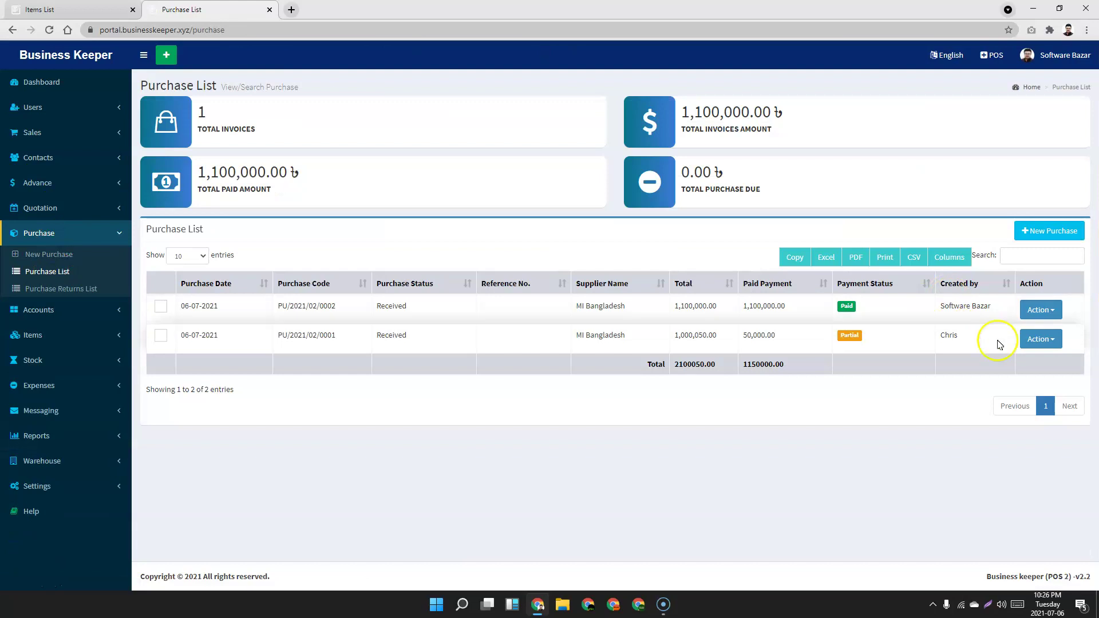
Highlight the second purchase's supplier, Total and Paid Payment amounts.
left_click_drag(788, 341, 436, 342)
left_click(568, 402)
left_click_drag(803, 342, 650, 339)
left_click(928, 384)
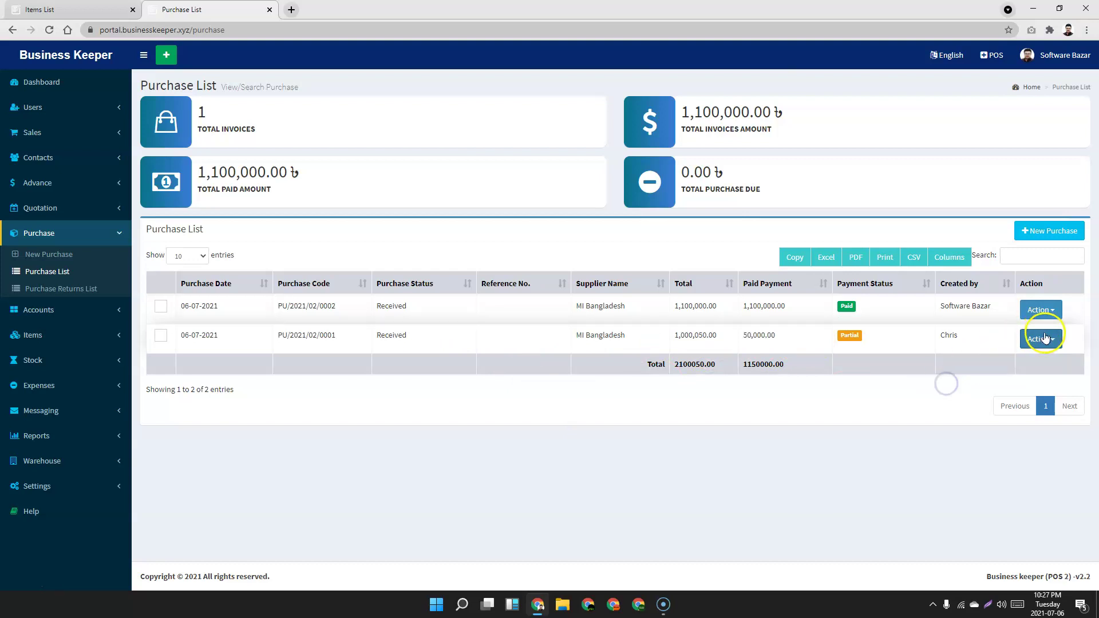
Pay the remaining 950050 on purchase PU/2021/02/0001 from the CASH account.
left_click(1041, 339)
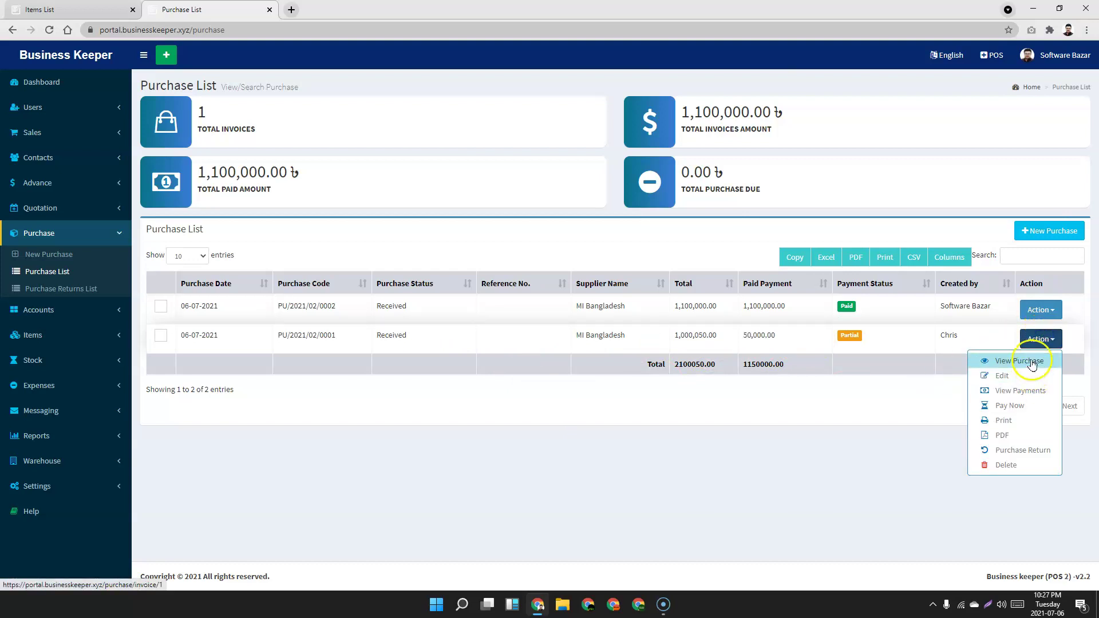
left_click(1024, 406)
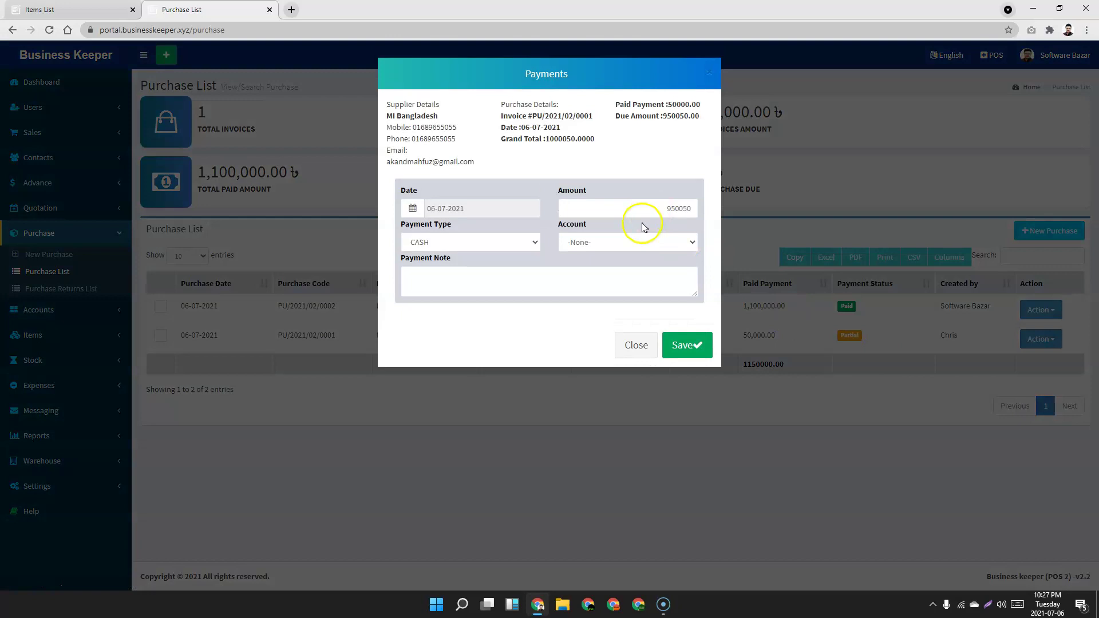
left_click(651, 251)
left_click(615, 282)
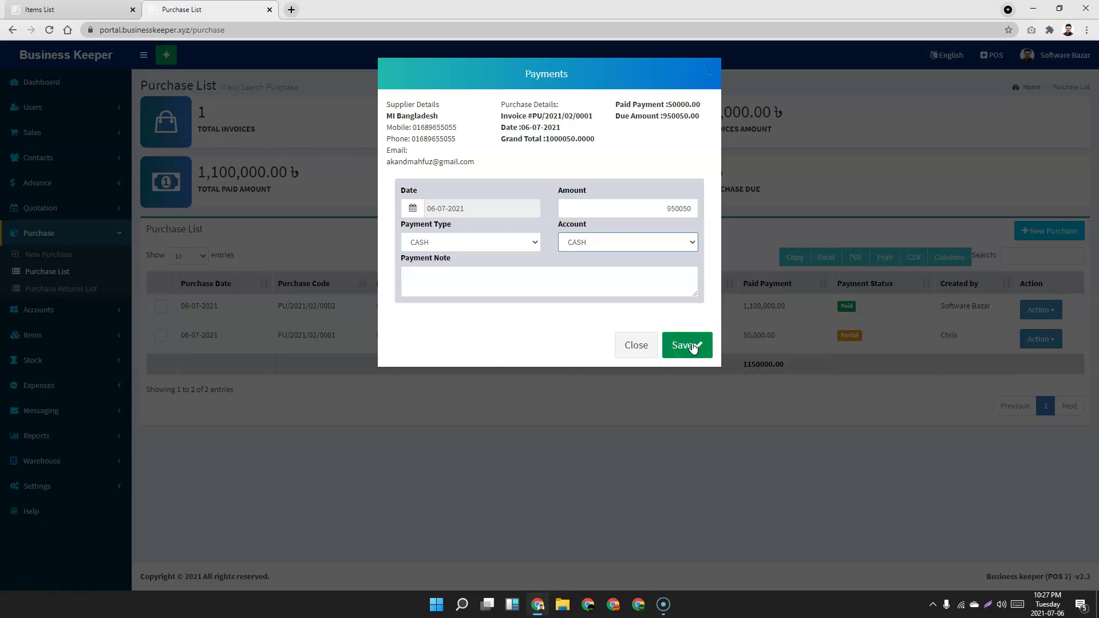
left_click(691, 346)
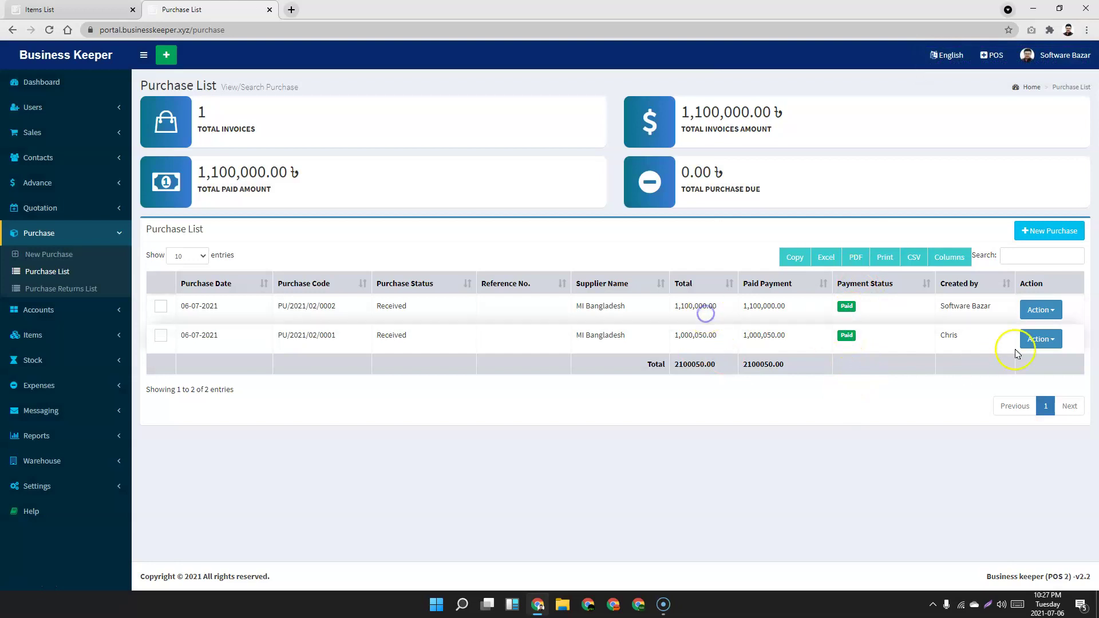
Review the payments recorded on purchase PU/2021/02/0002, then return to its actions.
left_click(1046, 310)
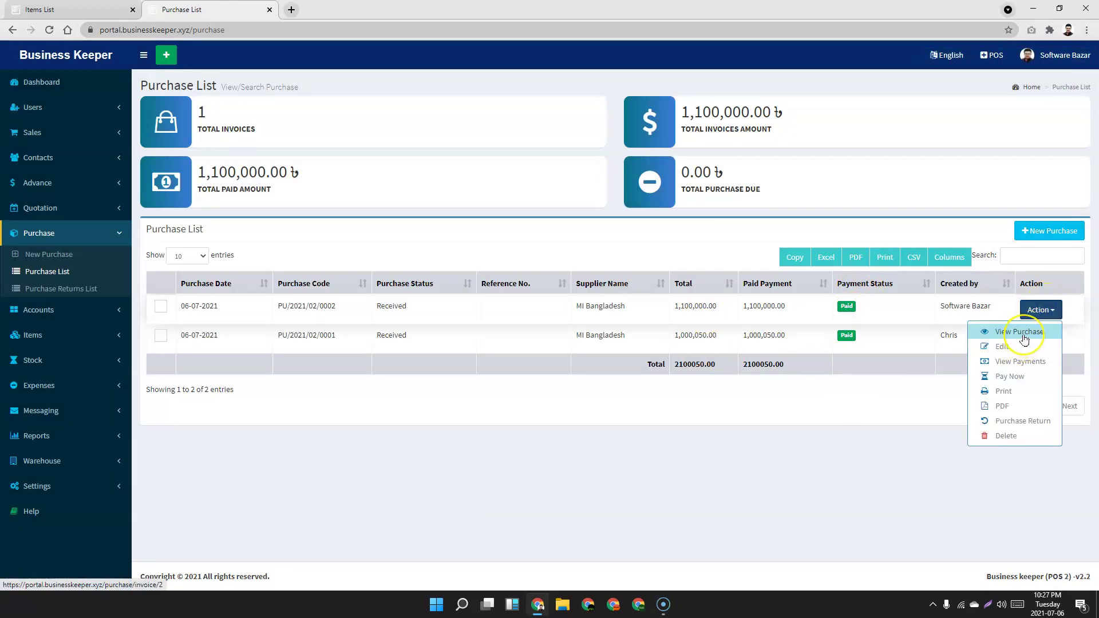
left_click(1025, 361)
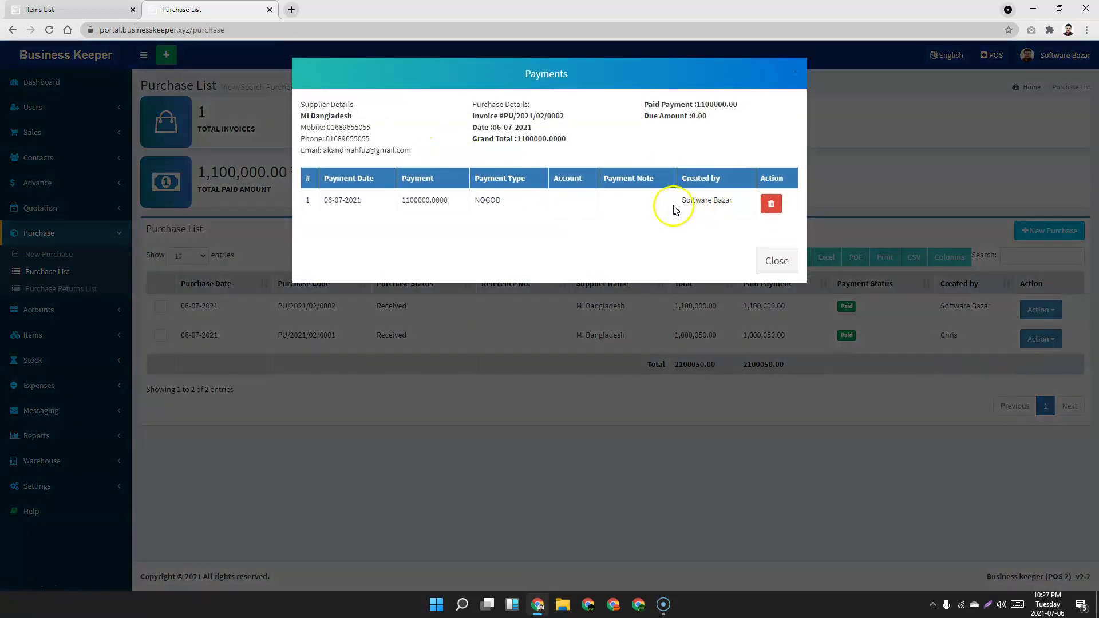
left_click(777, 259)
left_click(1050, 310)
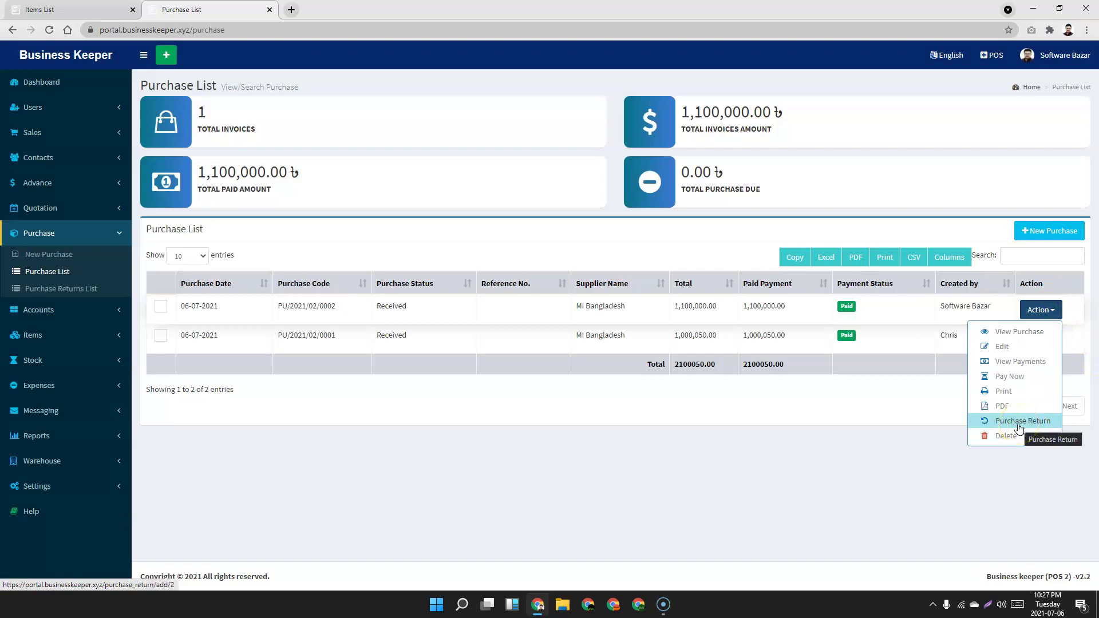
Start a purchase return on PU/2021/02/0002 with Redmi Note 10 s quantity 1.
left_click(1019, 422)
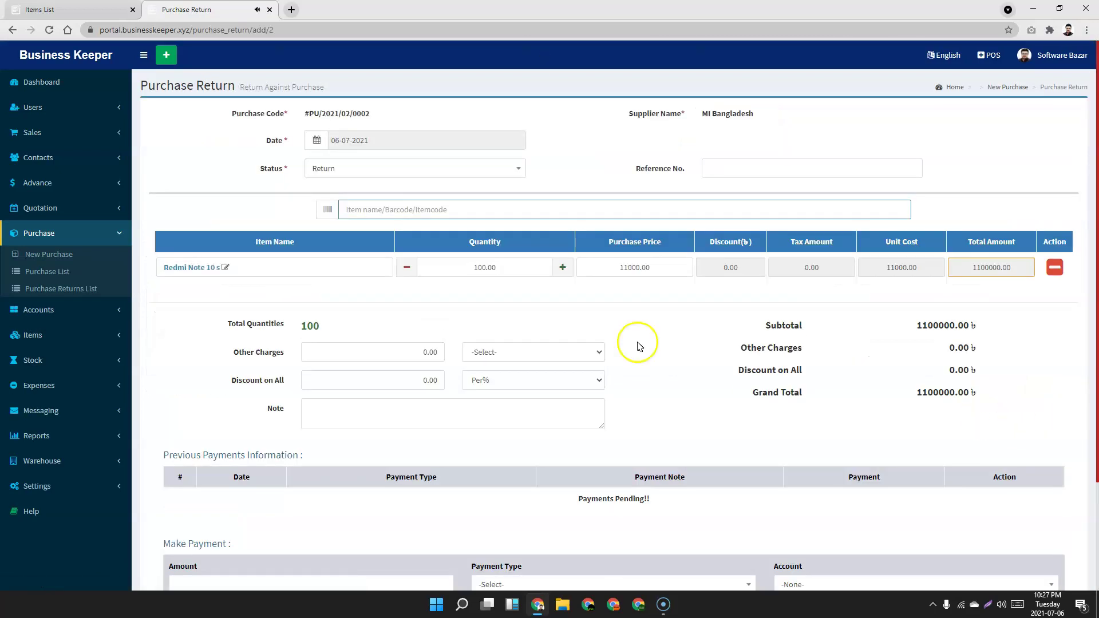
left_click(406, 268)
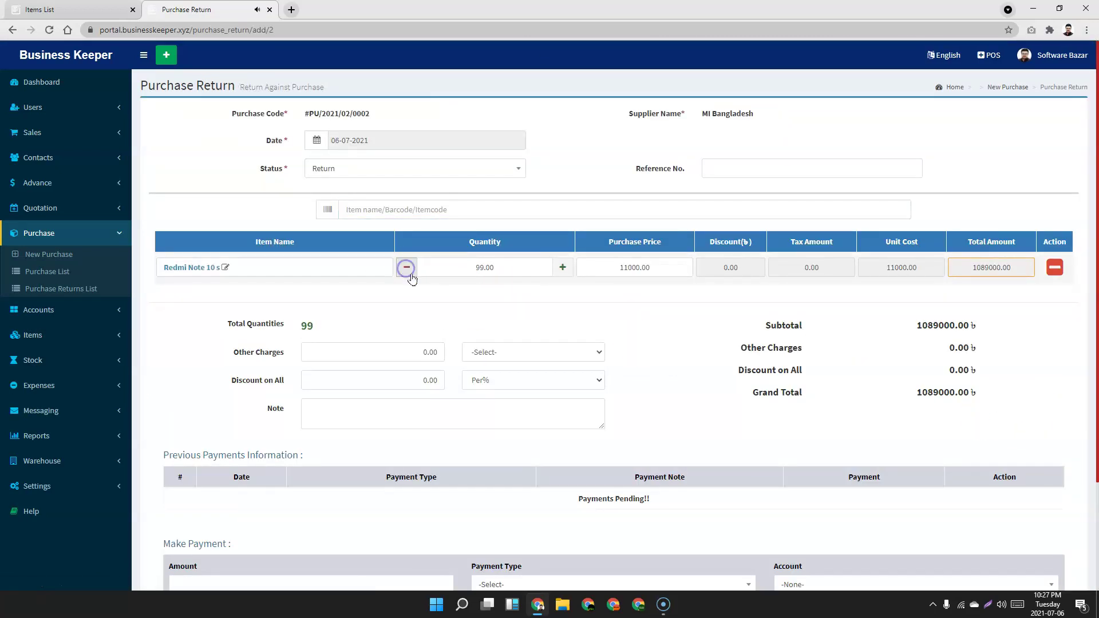
left_click(664, 331)
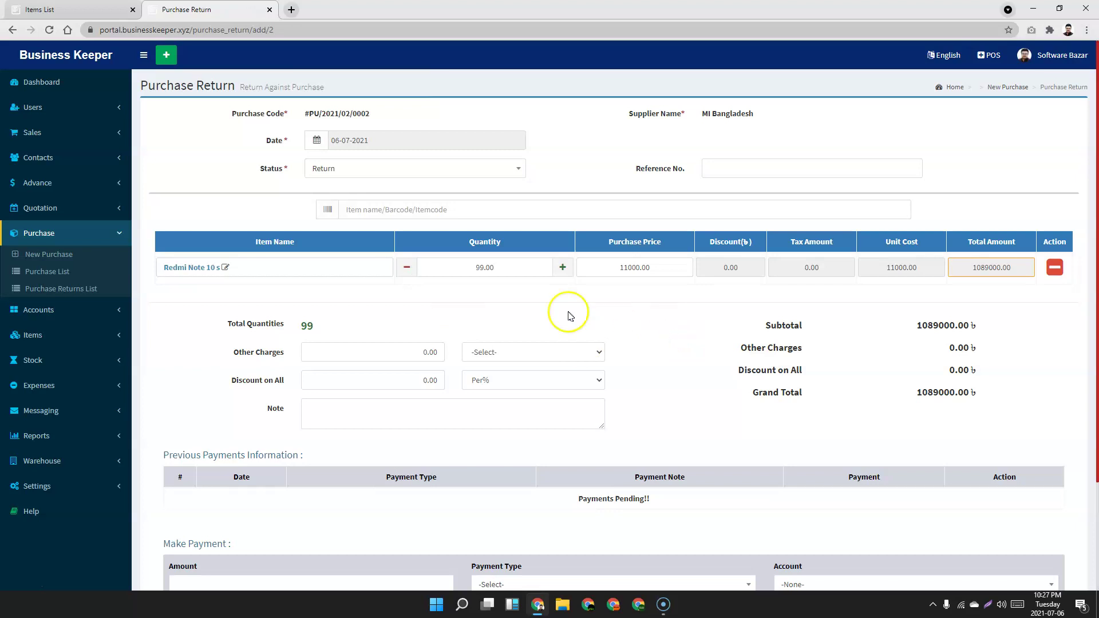
left_click(455, 269)
type("1")
left_click(675, 304)
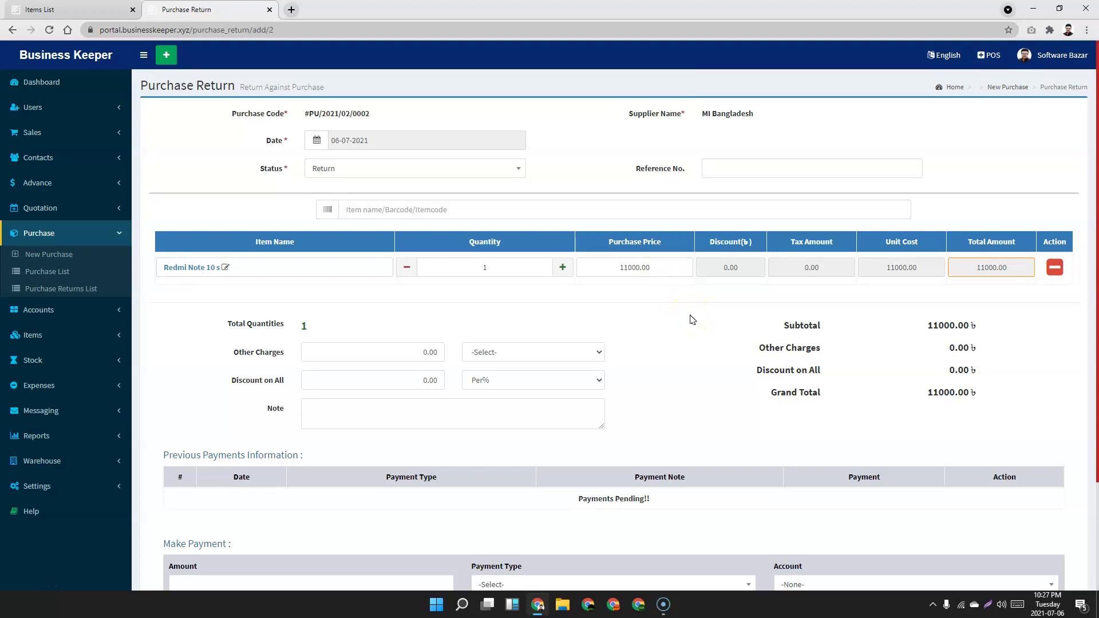
Enter an 11000 refund with ROCKET payment type into the BANK account.
scroll(692, 319, "down", 2)
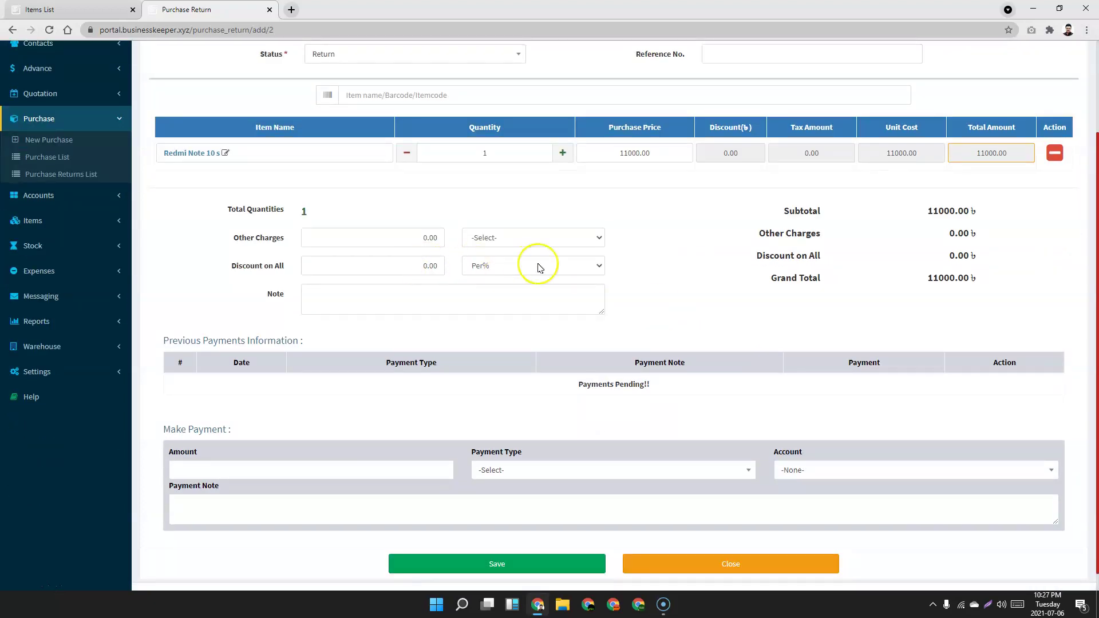
scroll(714, 281, "down", 1)
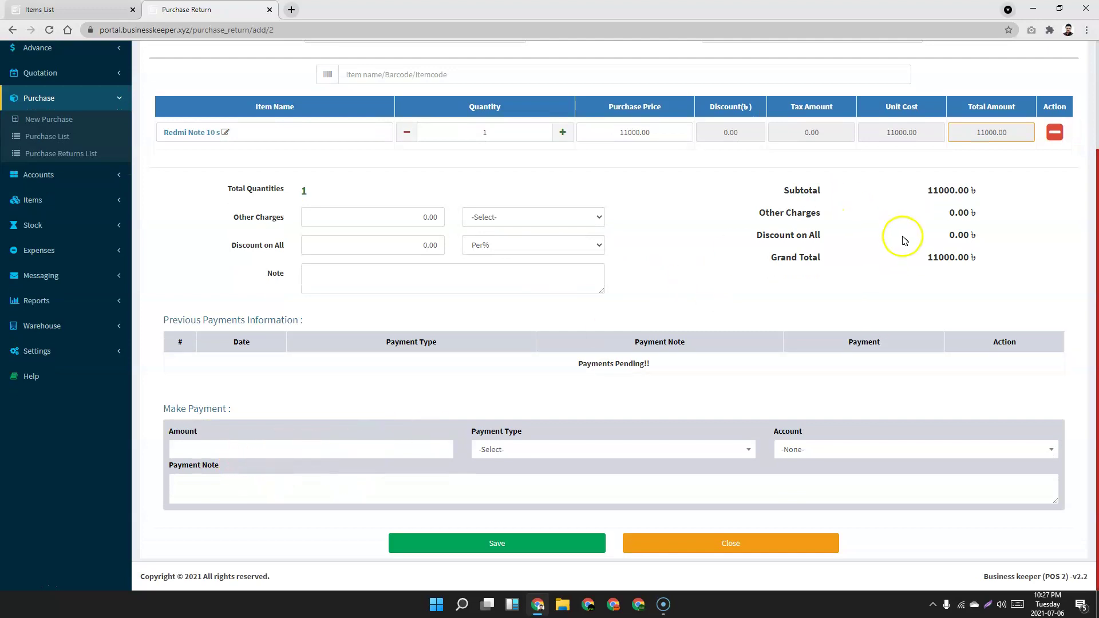
left_click(328, 448)
type("1")
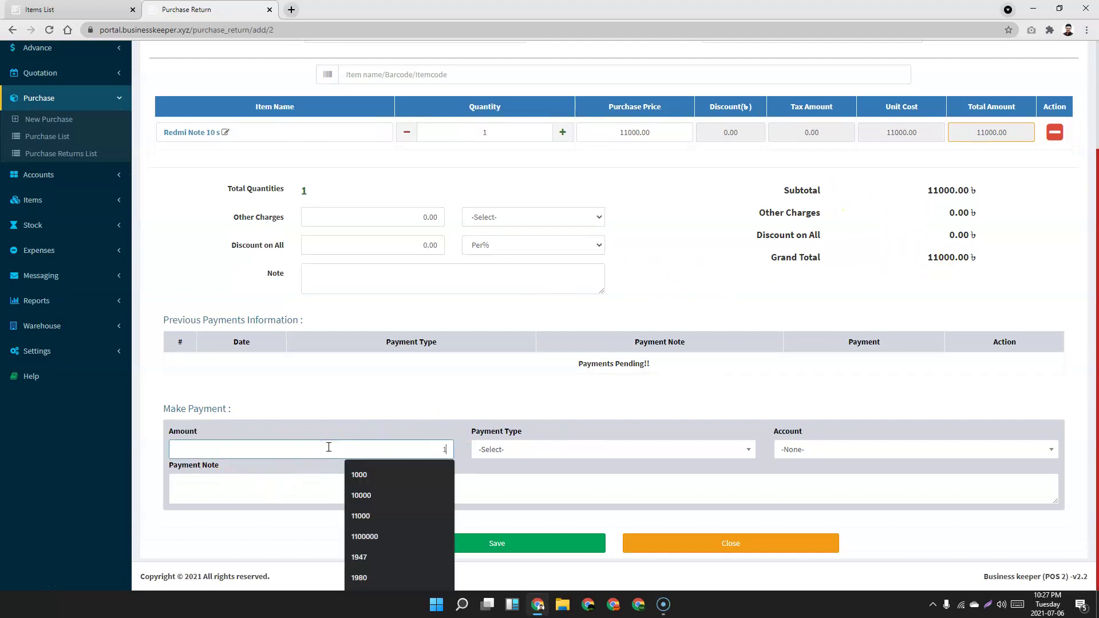
type("1")
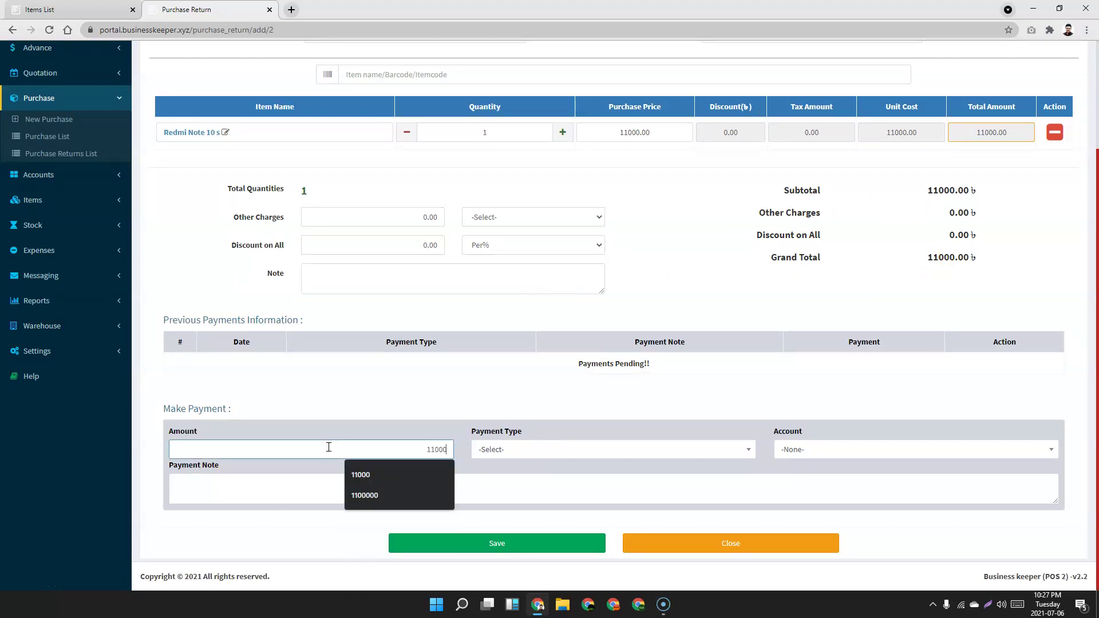
type("000")
left_click(560, 453)
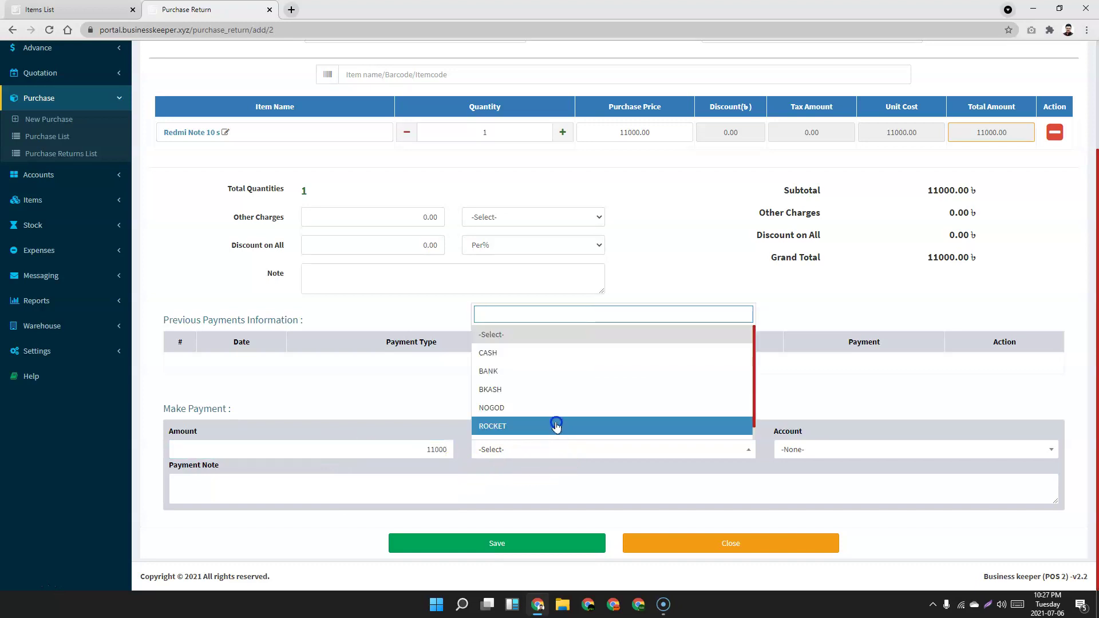
left_click(556, 425)
left_click(830, 452)
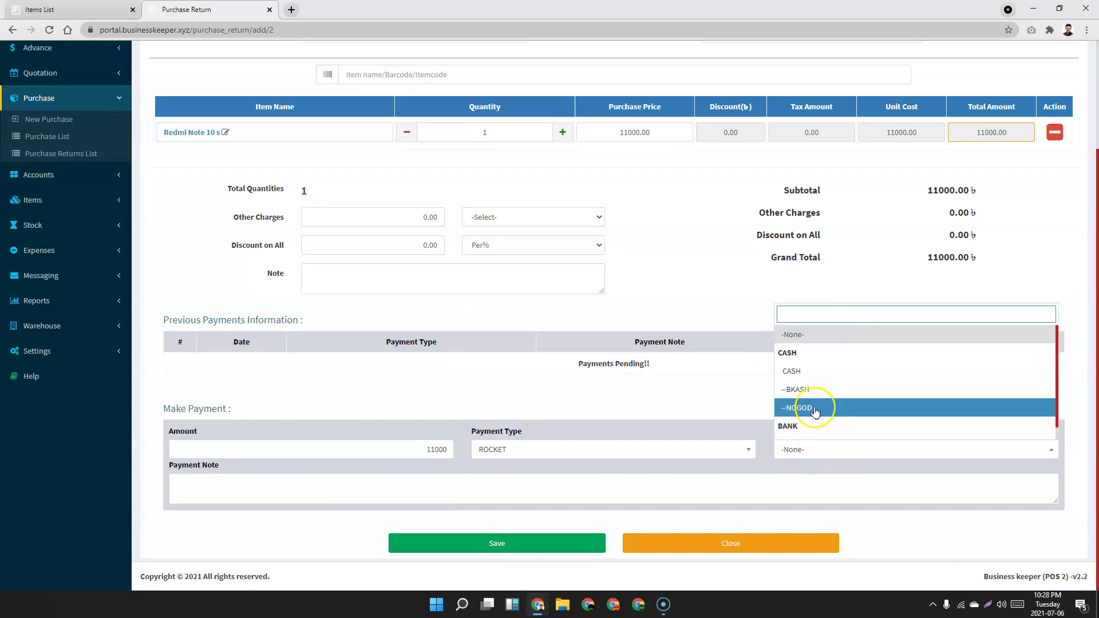
scroll(814, 420, "down", 1)
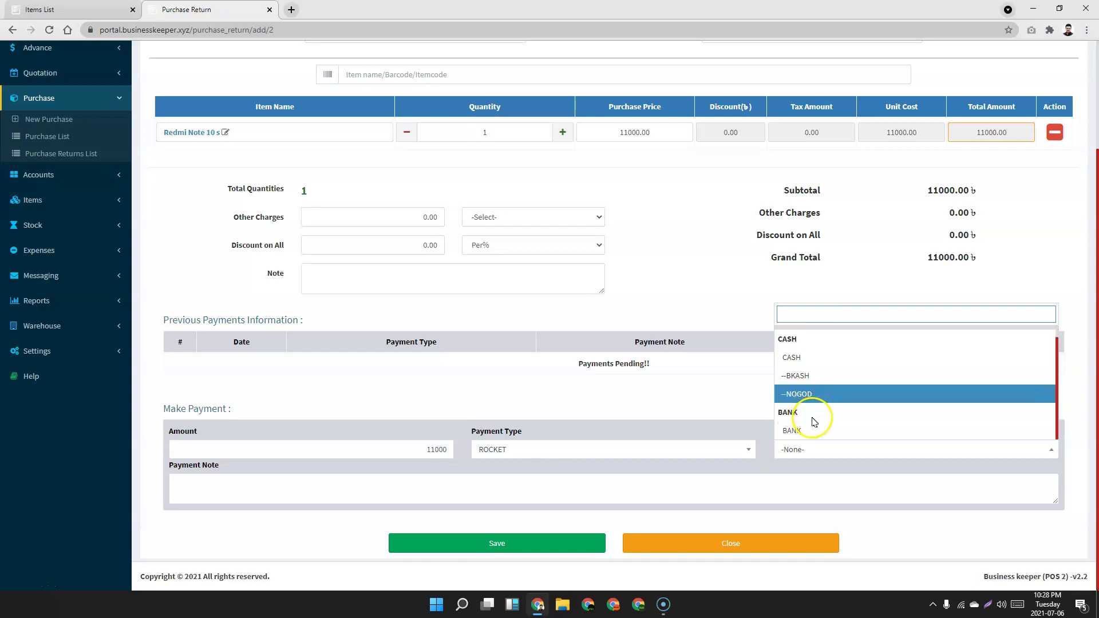
left_click(813, 419)
Save the purchase return and reload the Items List showing Redmi Note 10 s stock at 183.
left_click(518, 542)
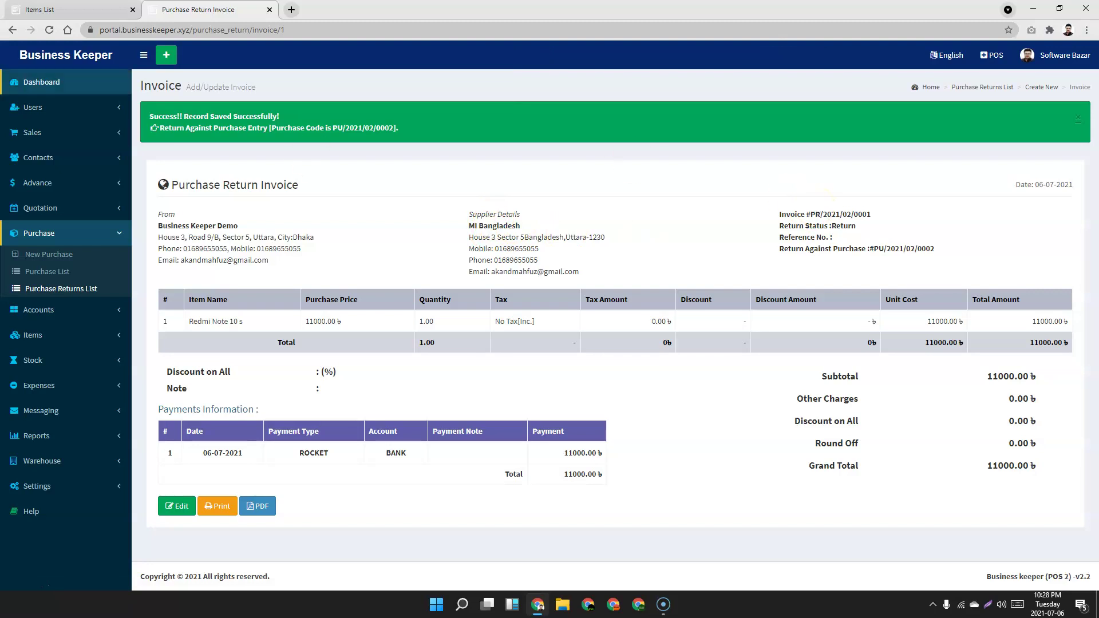
left_click(72, 16)
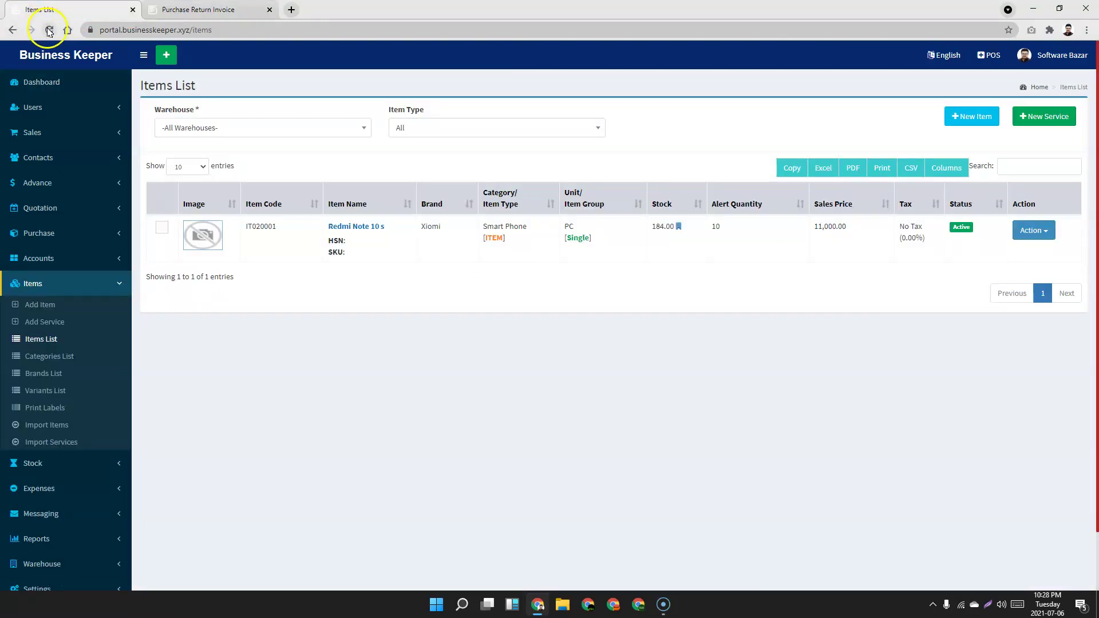
left_click(49, 31)
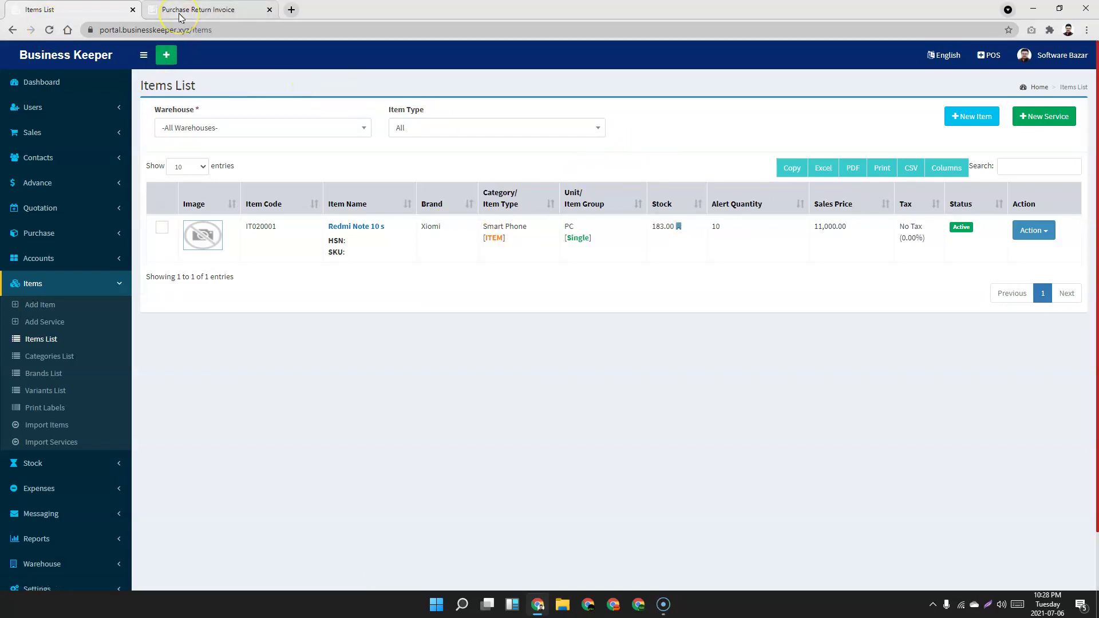
scroll(252, 407, "down", 1)
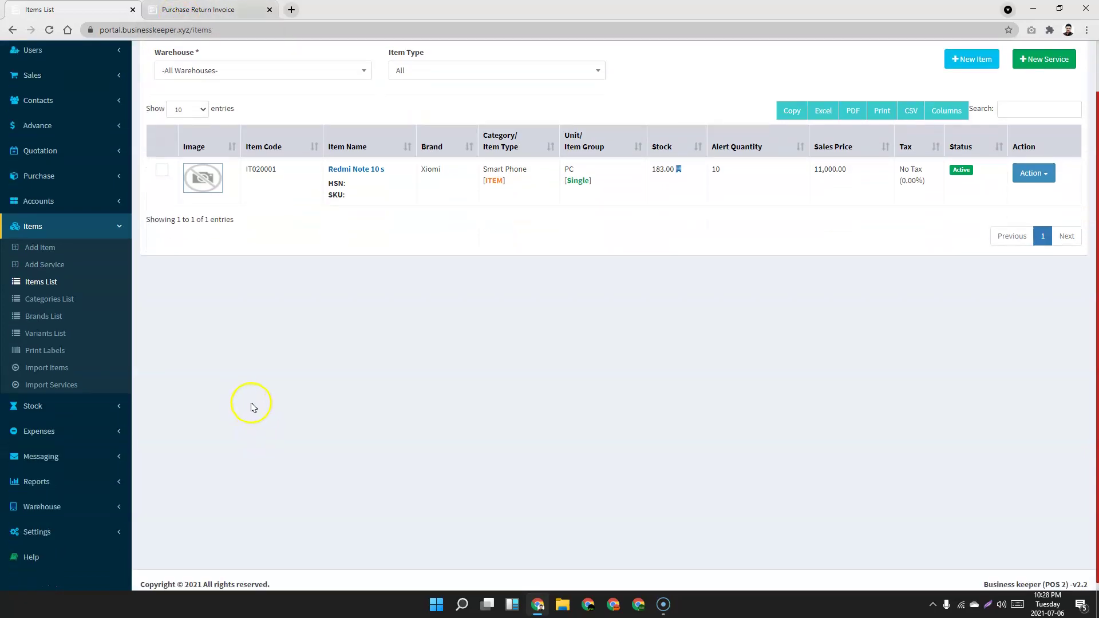
Expand the Accounts section of the navigation sidebar.
left_click(101, 181)
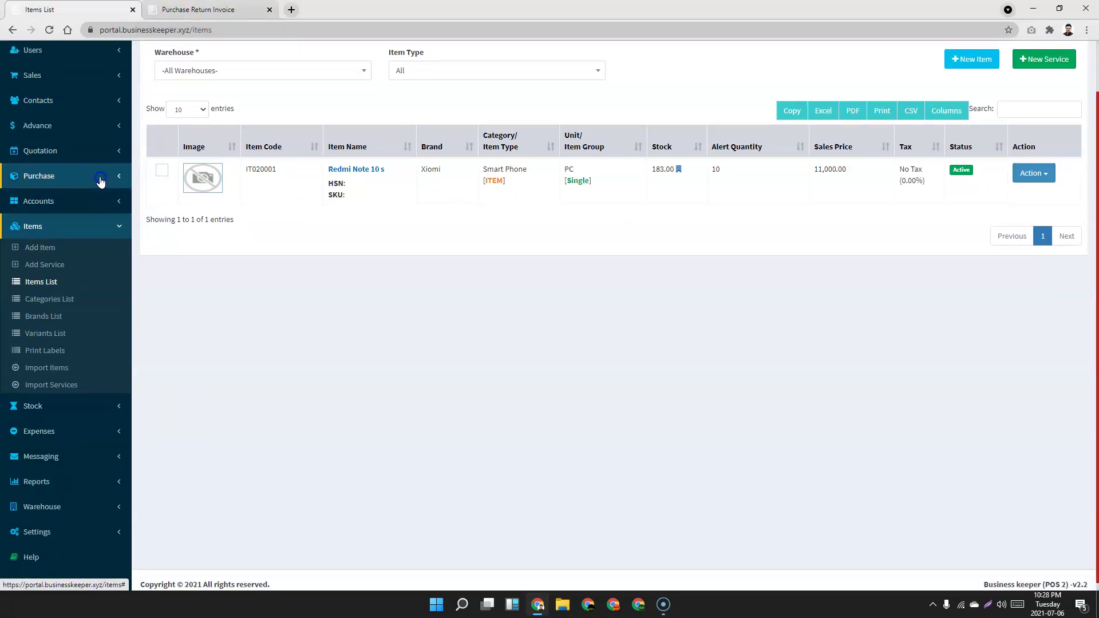
left_click(94, 236)
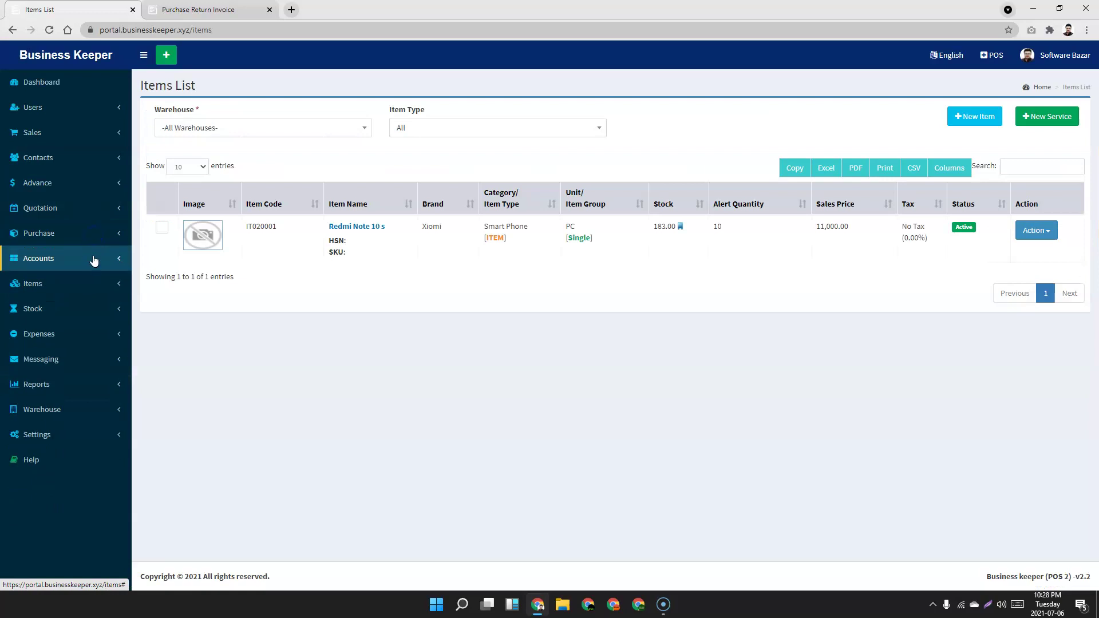
left_click(93, 260)
left_click(51, 298)
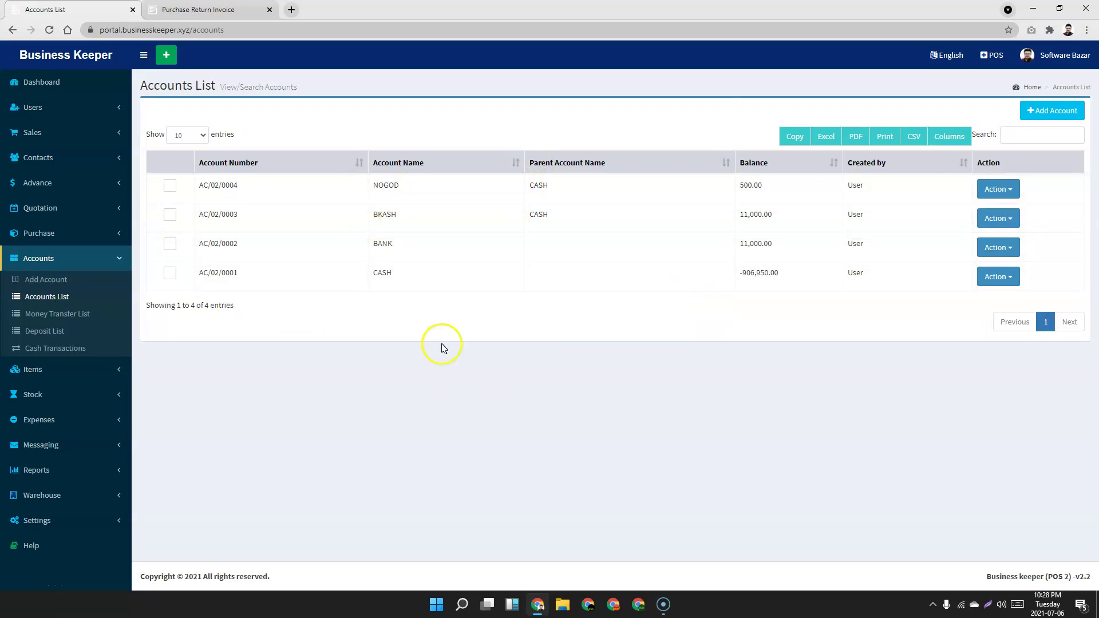
left_click(53, 284)
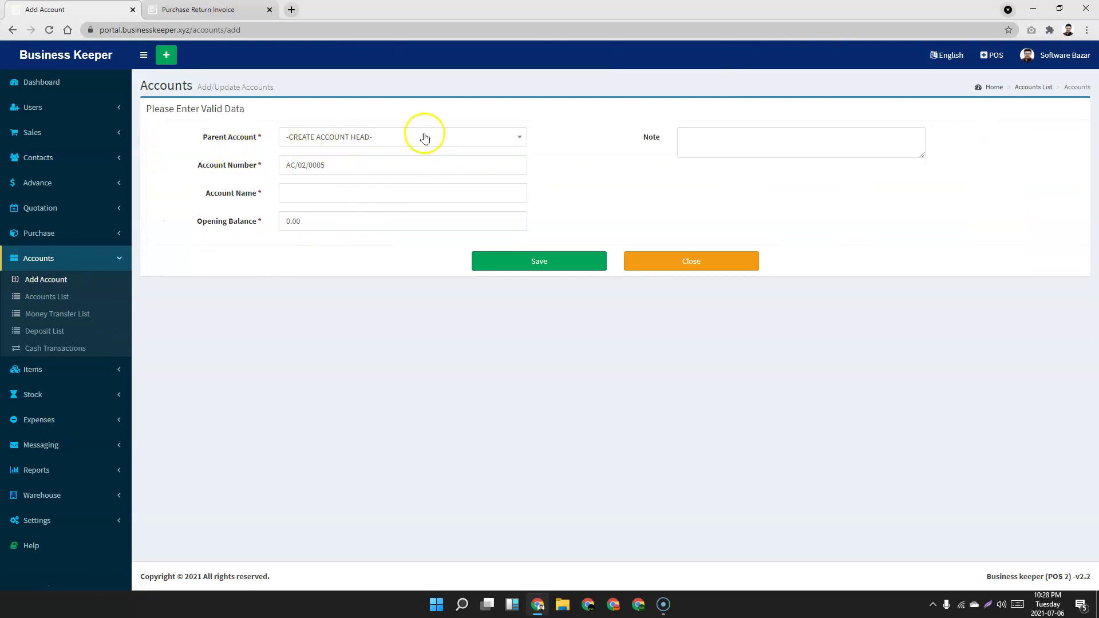
left_click(424, 136)
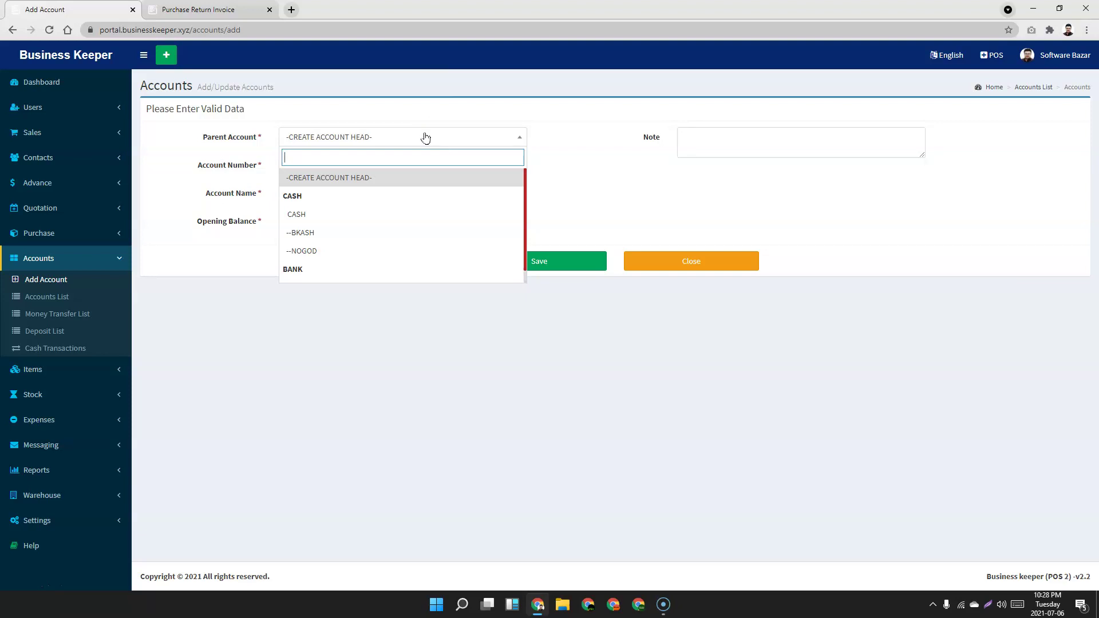
left_click(425, 136)
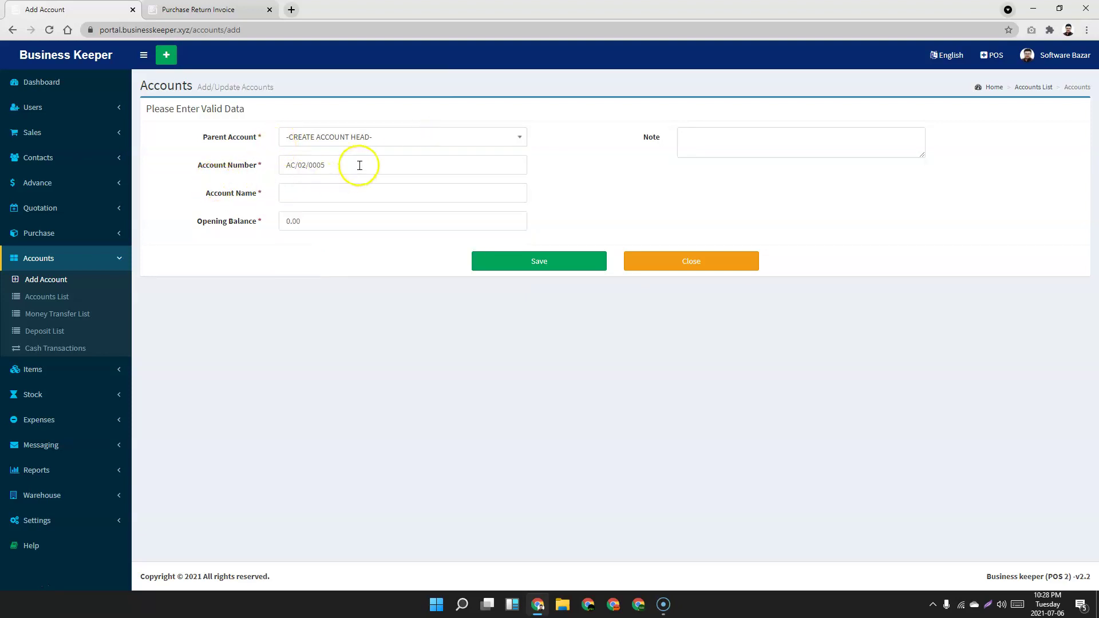
left_click(368, 195)
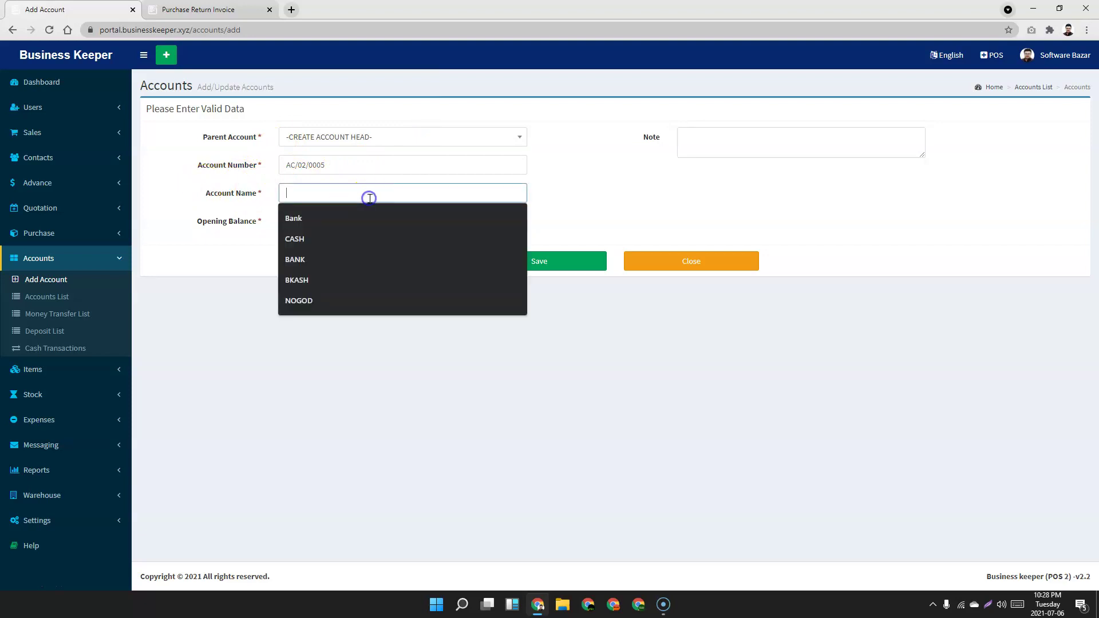
left_click(183, 192)
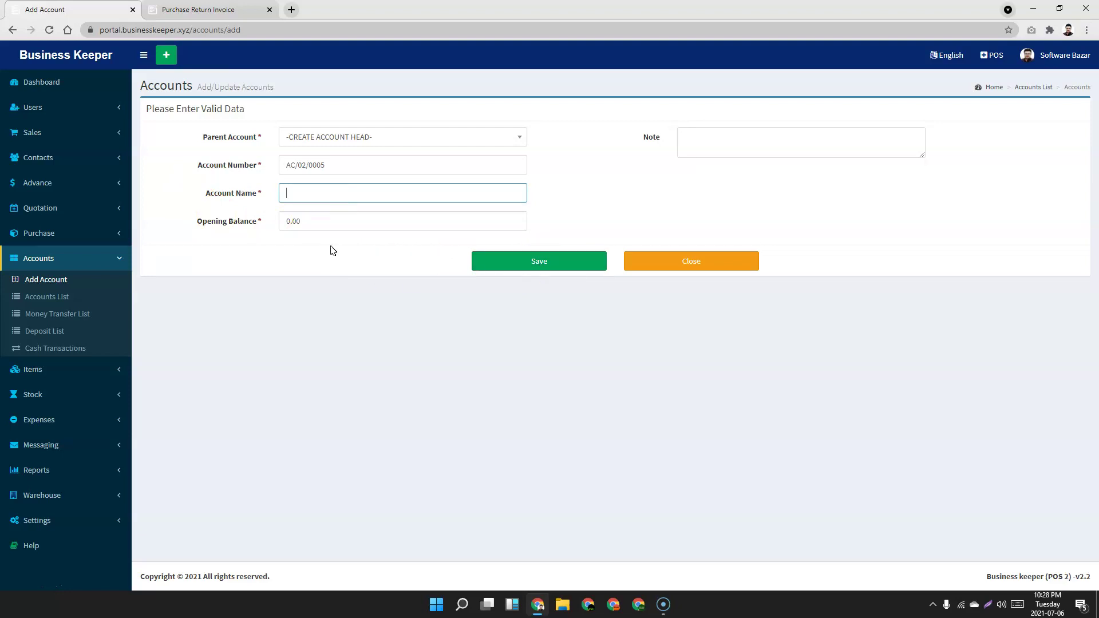
left_click(417, 131)
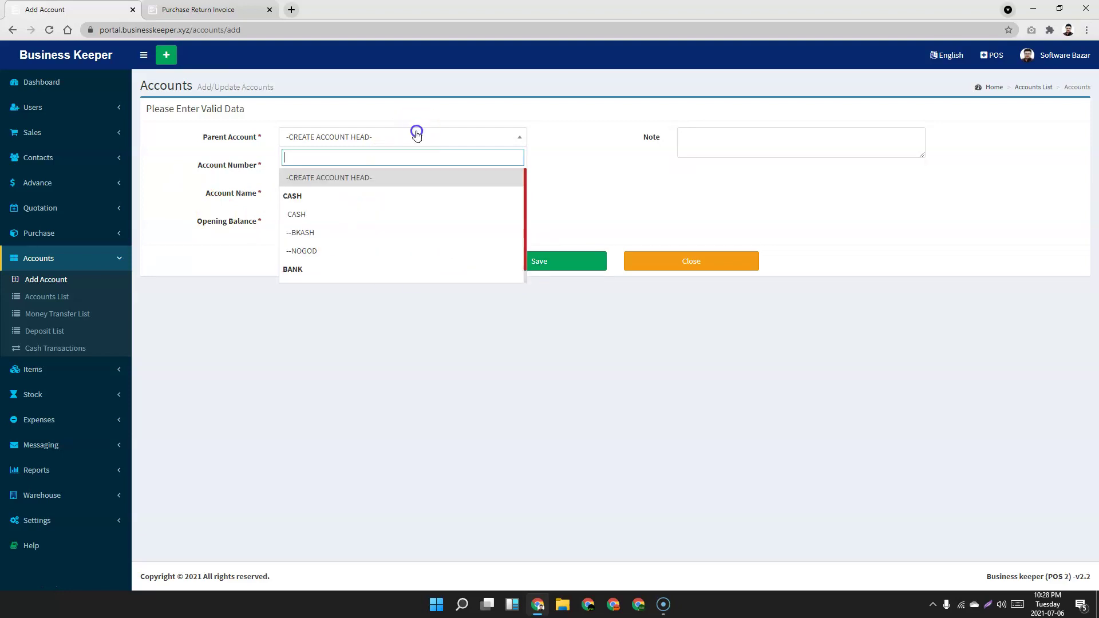
scroll(382, 240, "down", 1)
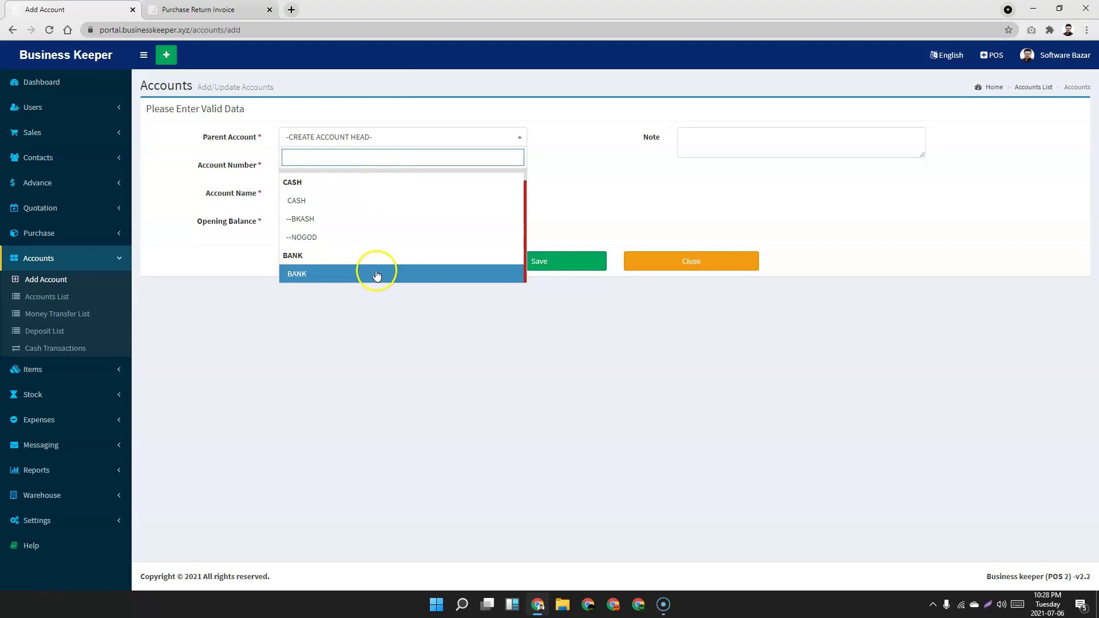
left_click(480, 345)
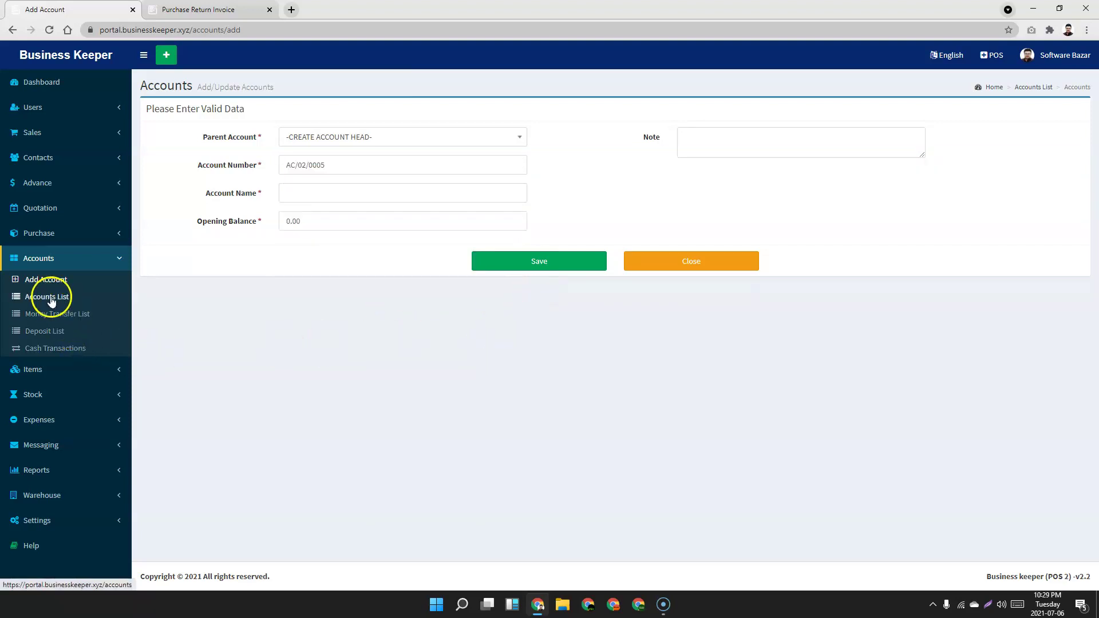
Create a new money transfer with NOGOD as debit and CASH as credit account.
left_click(50, 299)
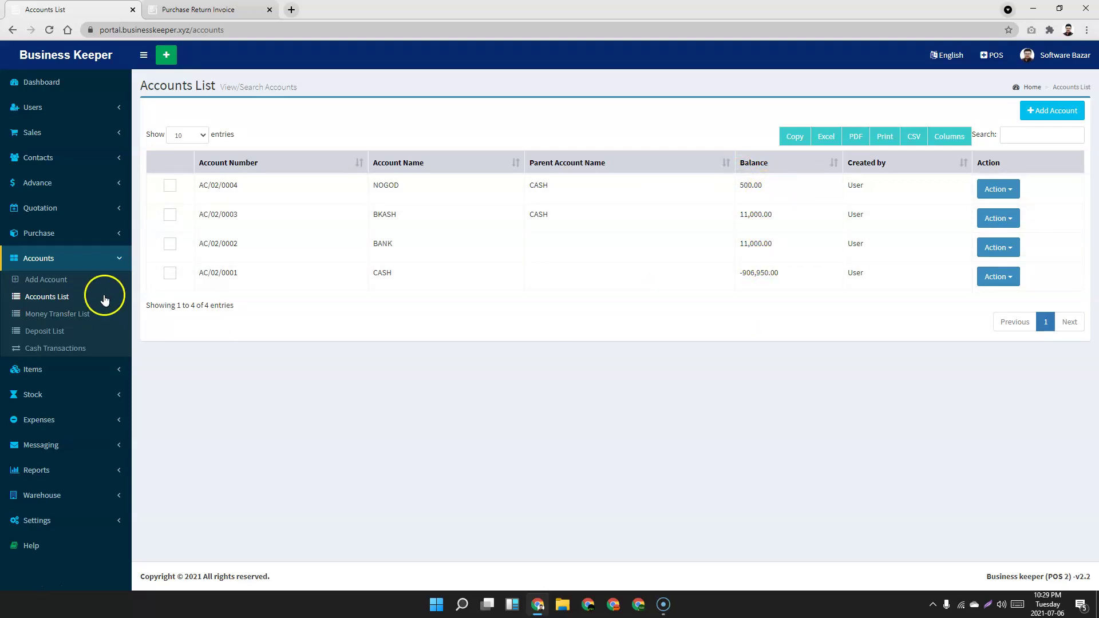
left_click(42, 316)
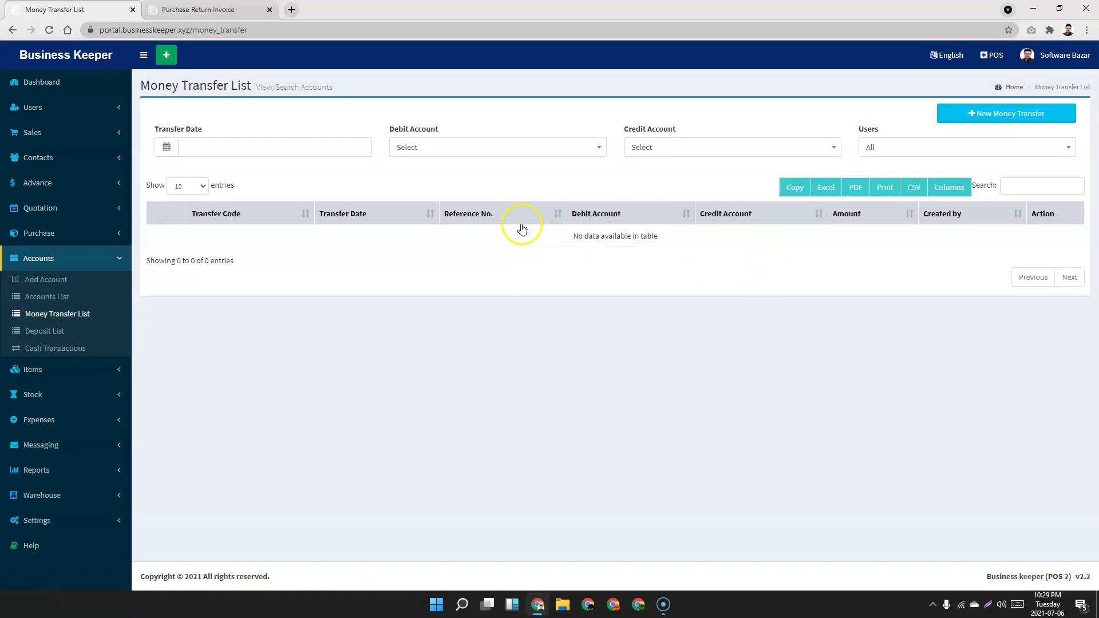
left_click(1034, 114)
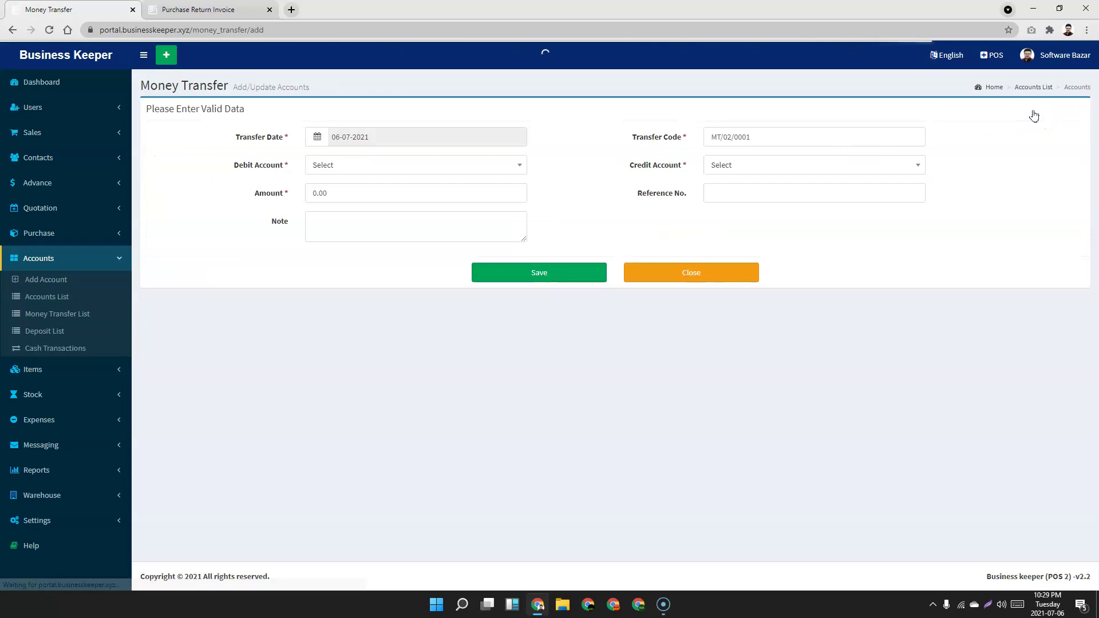
left_click(378, 172)
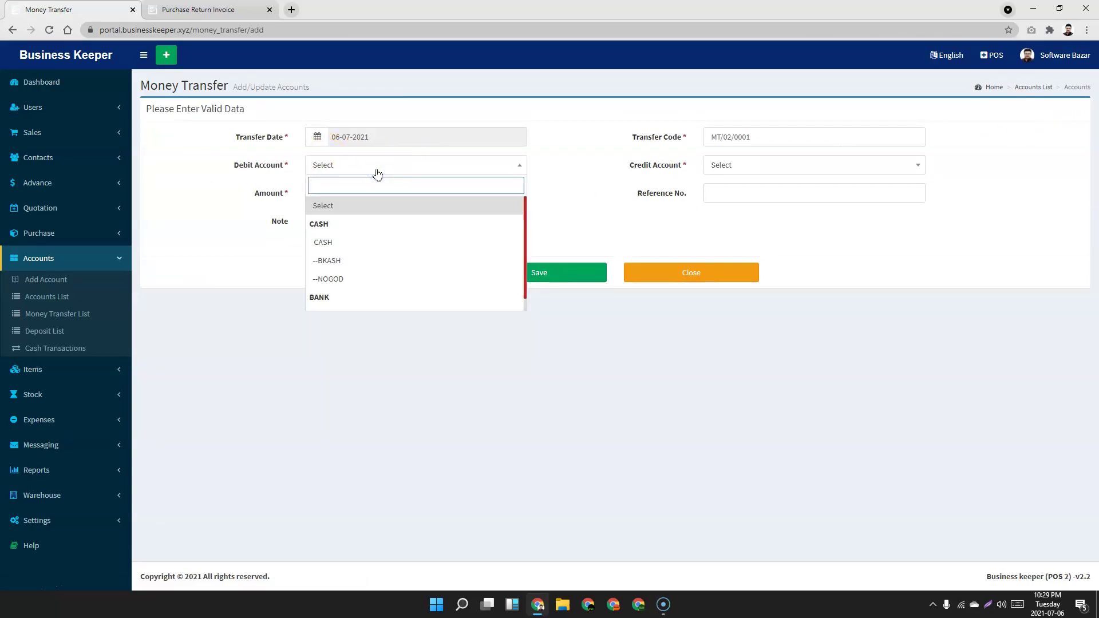
left_click(363, 279)
left_click(754, 170)
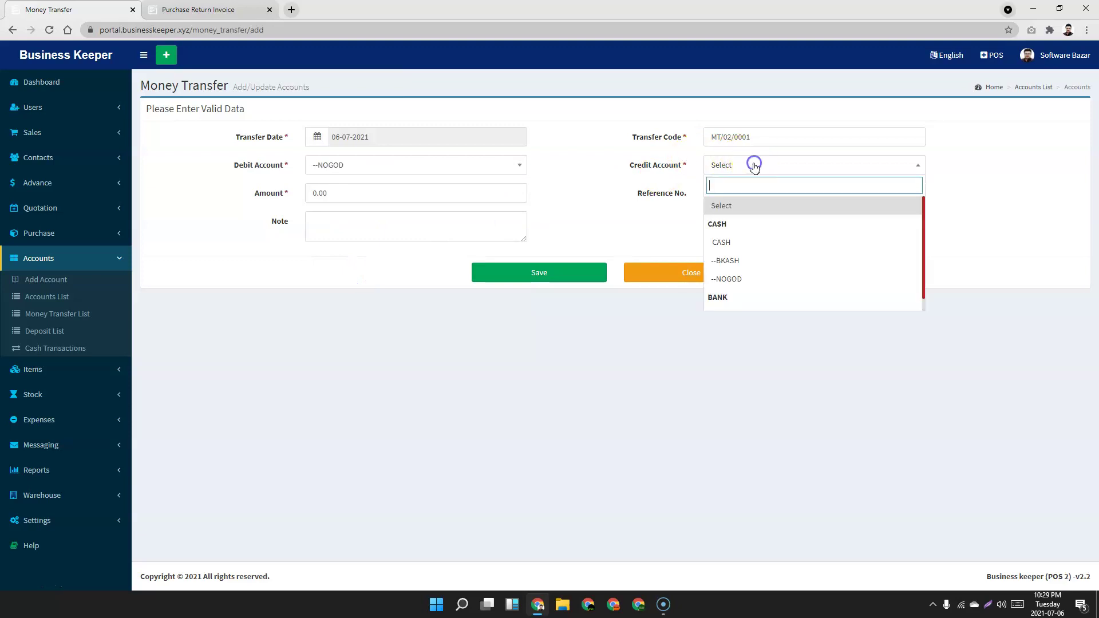
left_click(744, 243)
Set the transfer amount to 1,000 and save it as MT/02/0001.
left_click(349, 196)
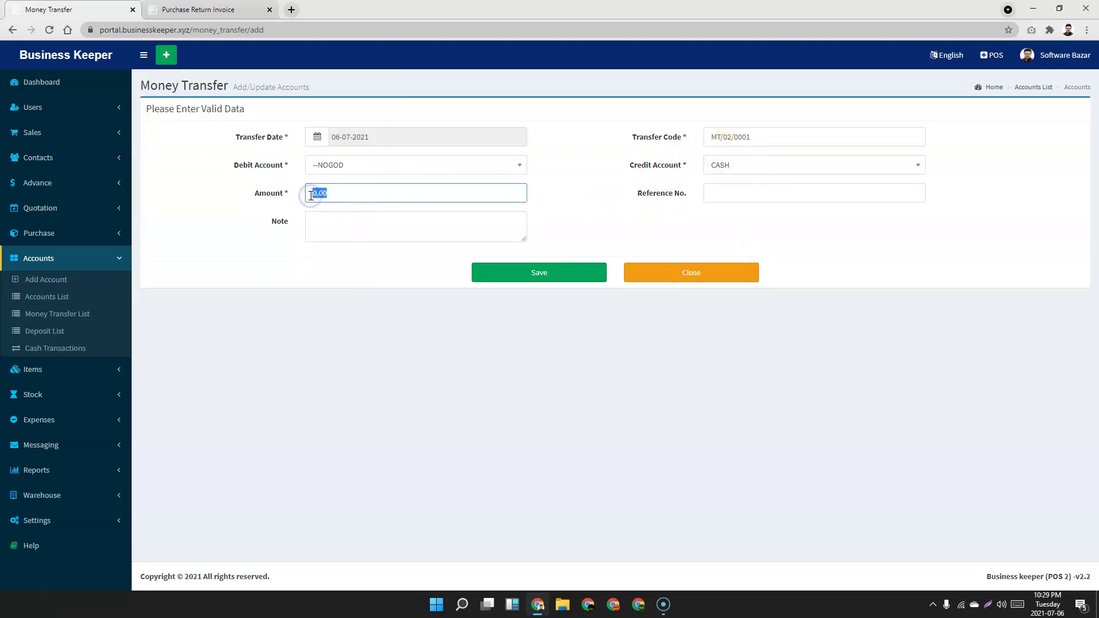
type("1000")
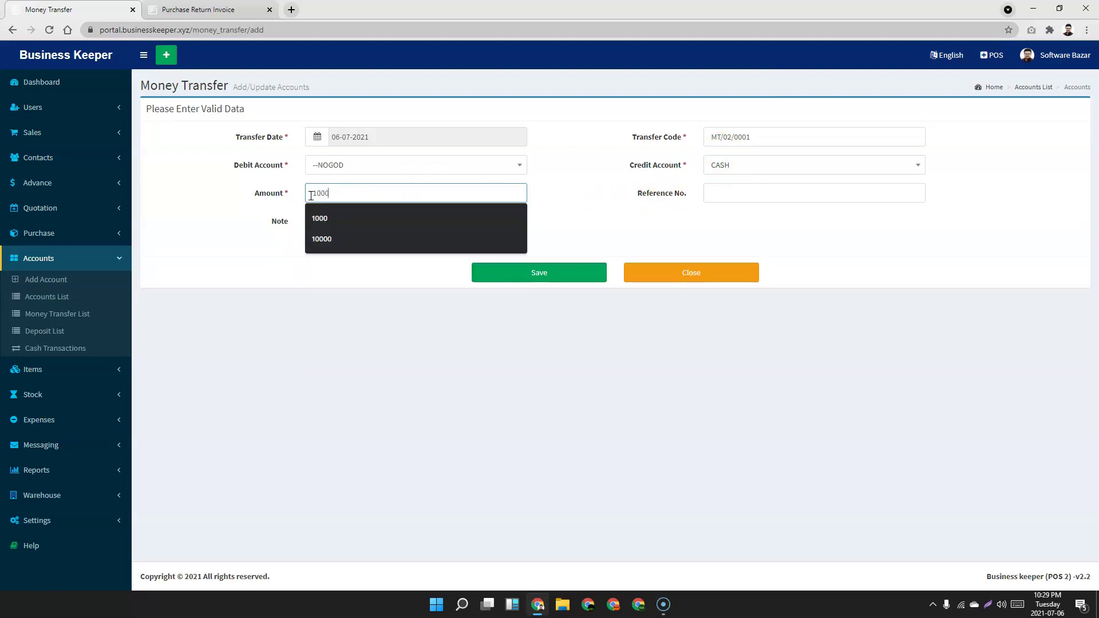
left_click(561, 273)
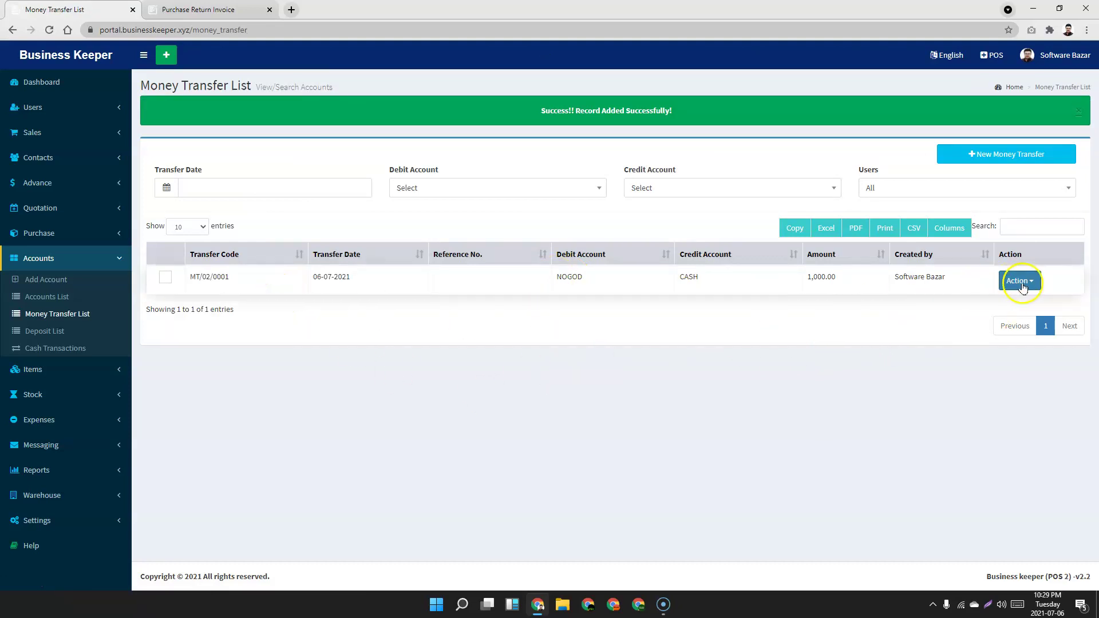
left_click(1022, 286)
left_click(685, 368)
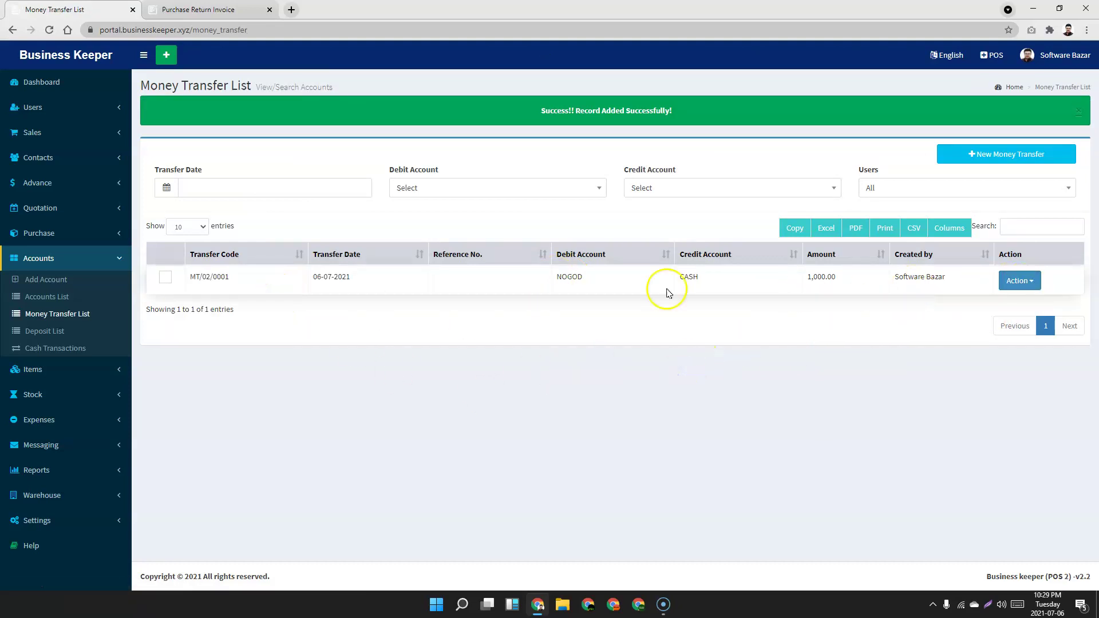
In the Accounts List, highlight the NOGOD -500.00 and CASH -905,950.00 balances.
left_click(41, 297)
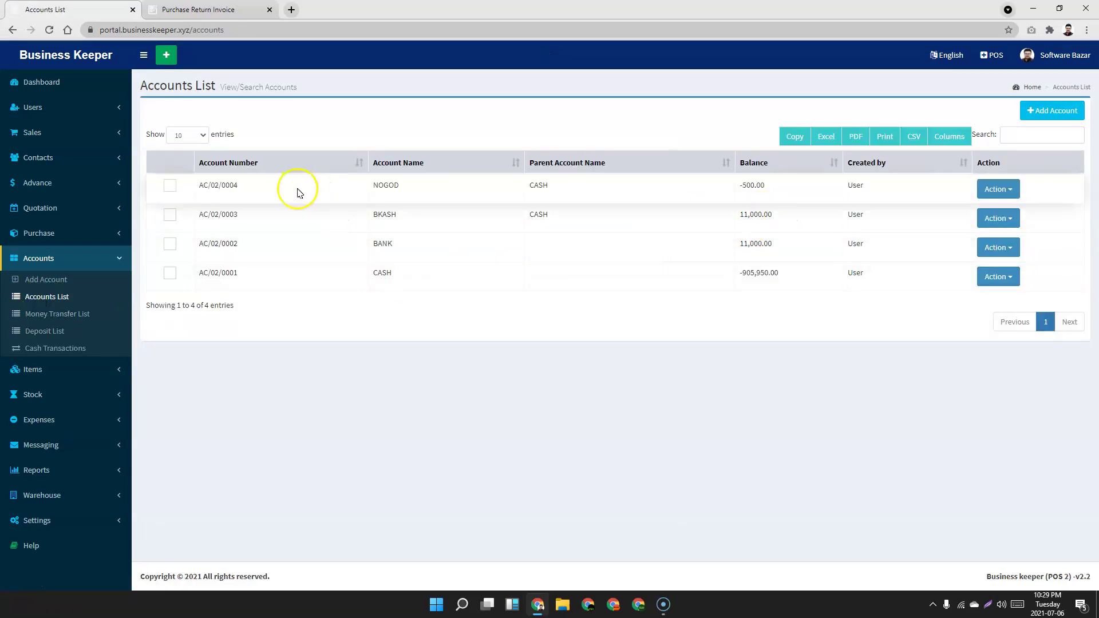
double_click(742, 186)
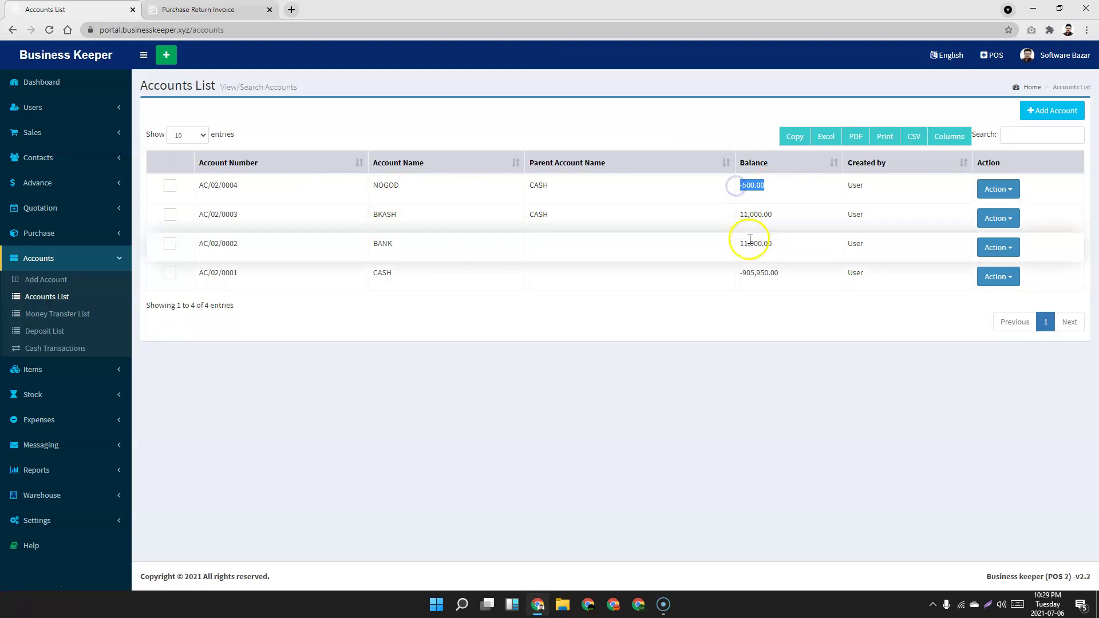
double_click(745, 274)
left_click(596, 343)
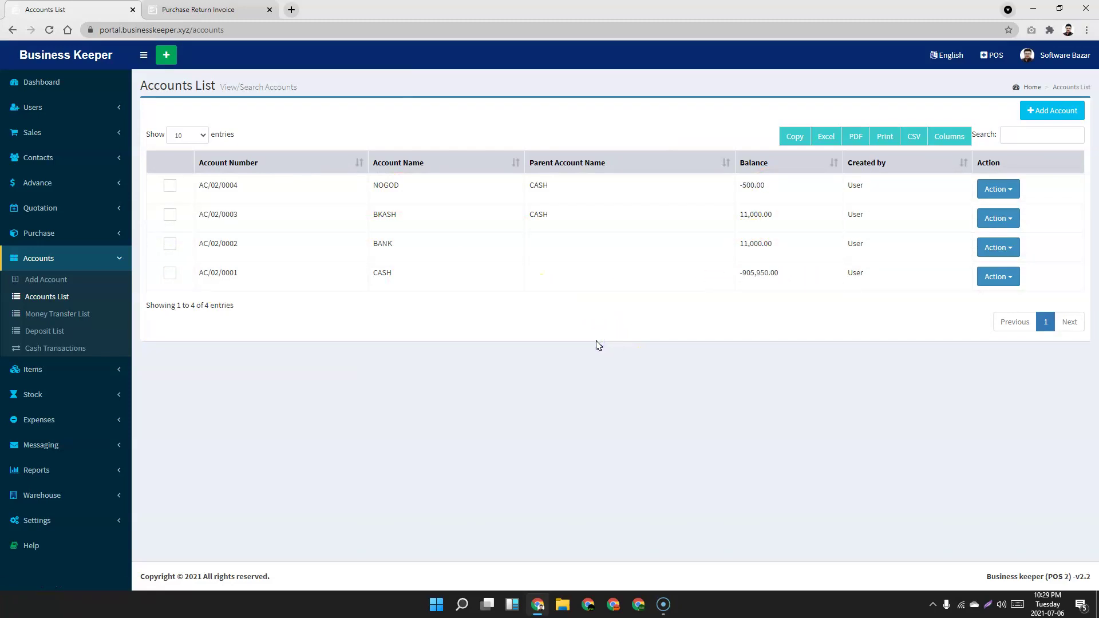
double_click(742, 186)
left_click(699, 373)
Browse a new deposit's Debit Account choices without saving, then go to Cash Transactions.
left_click(52, 331)
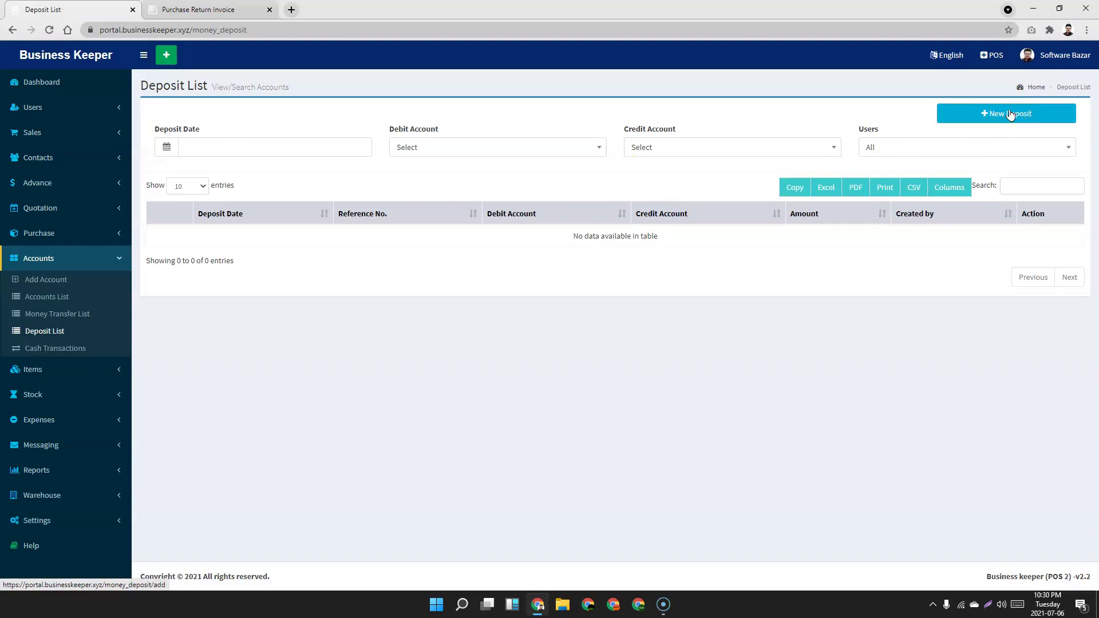
left_click(1010, 114)
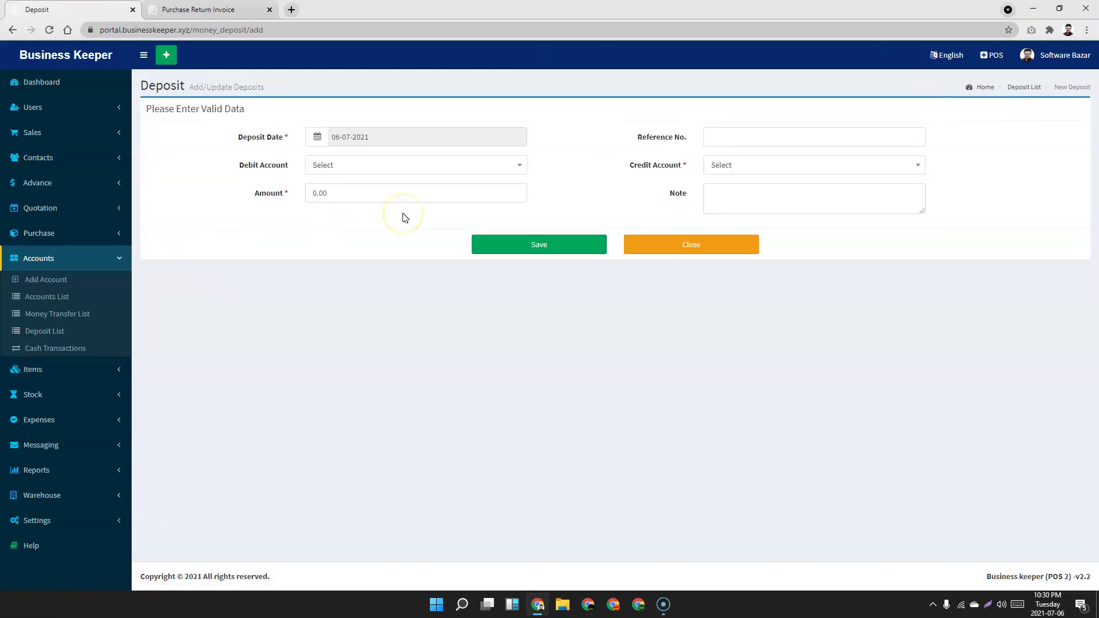
left_click(478, 170)
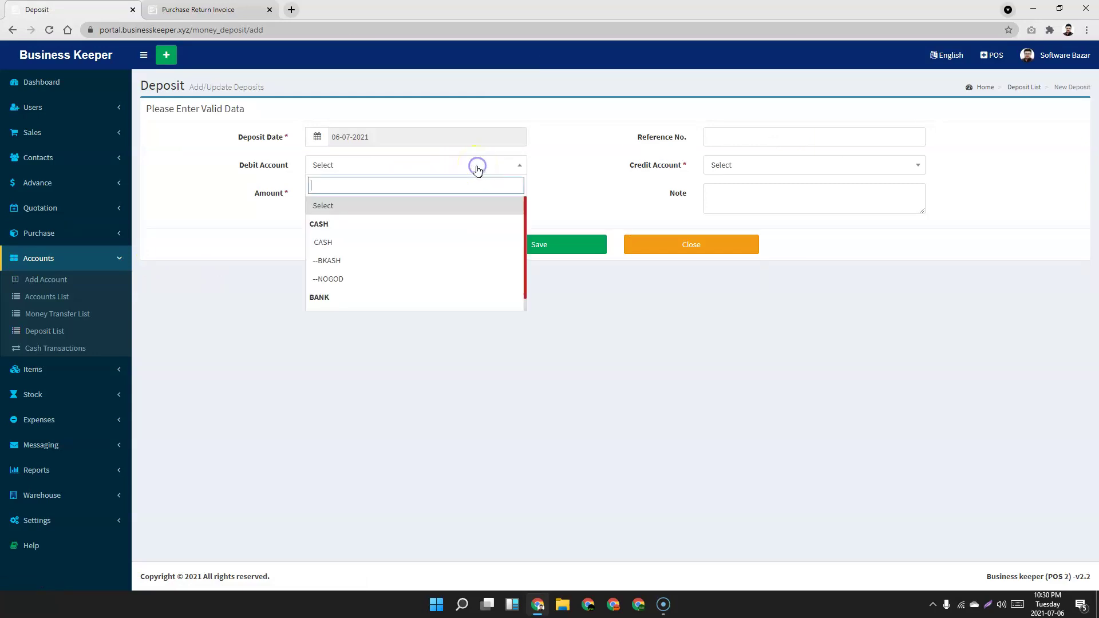
scroll(410, 276, "down", 1)
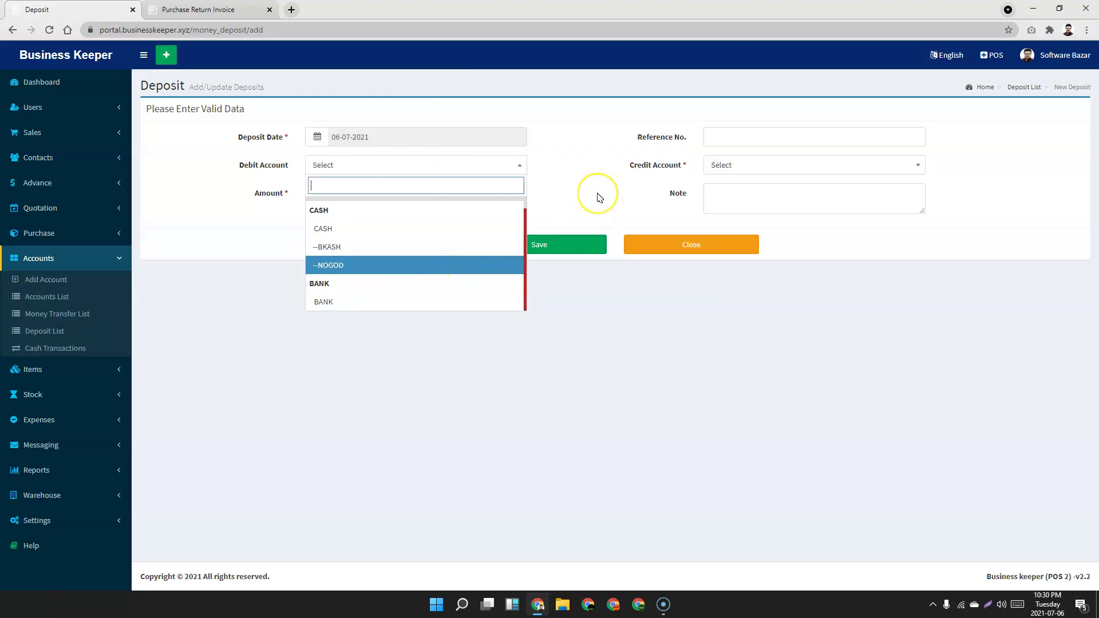
left_click(598, 197)
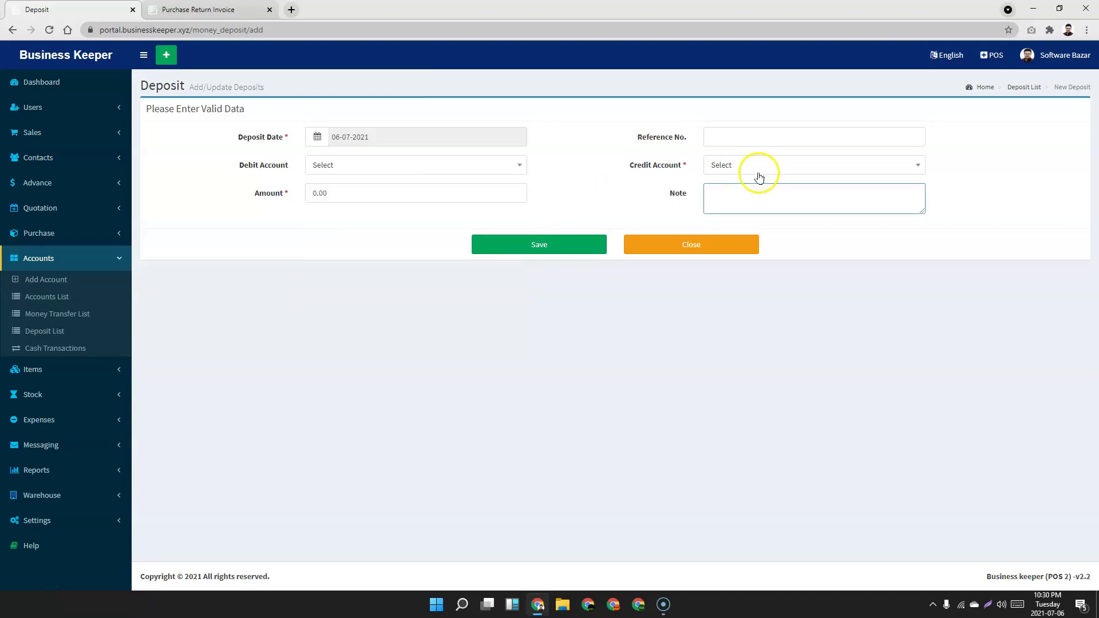
left_click(66, 353)
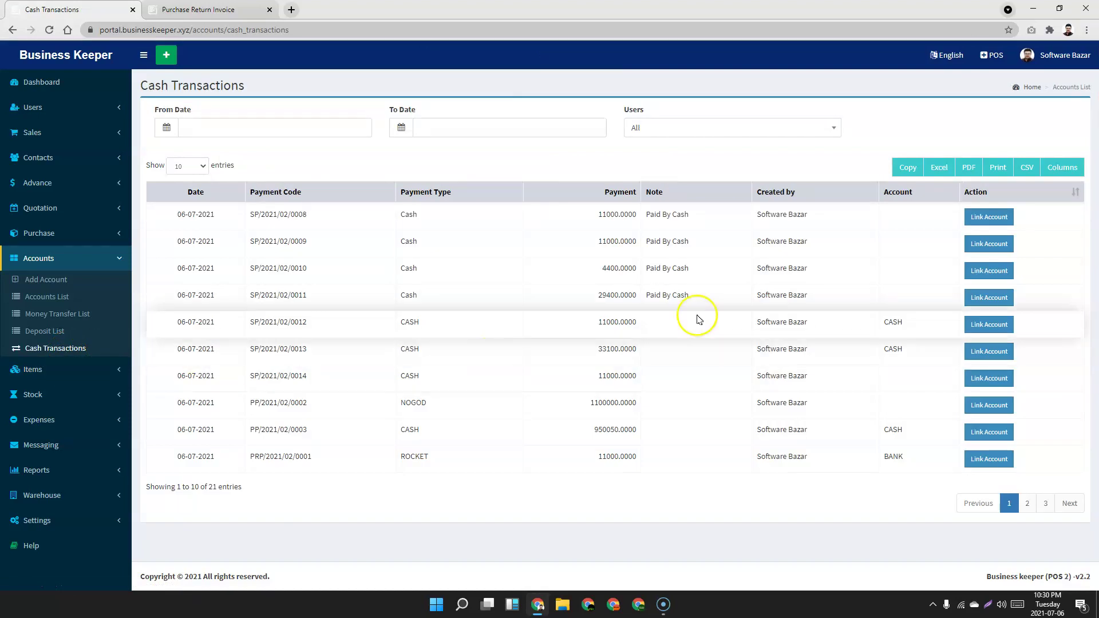
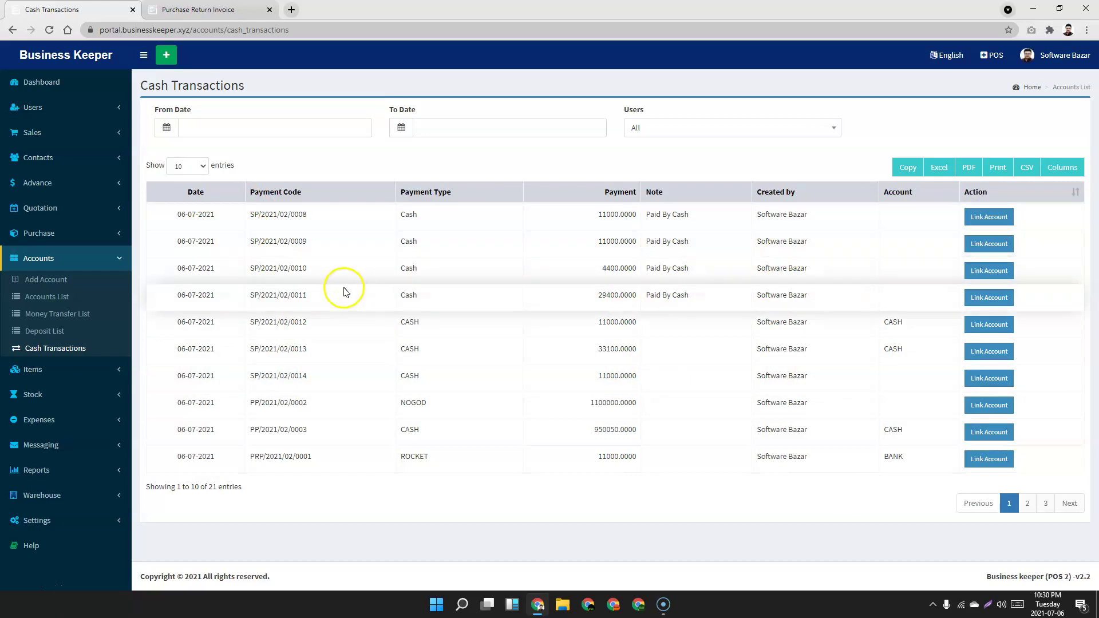
Leave Cash Transactions and show the Items List from the Items sidebar section.
left_click(103, 371)
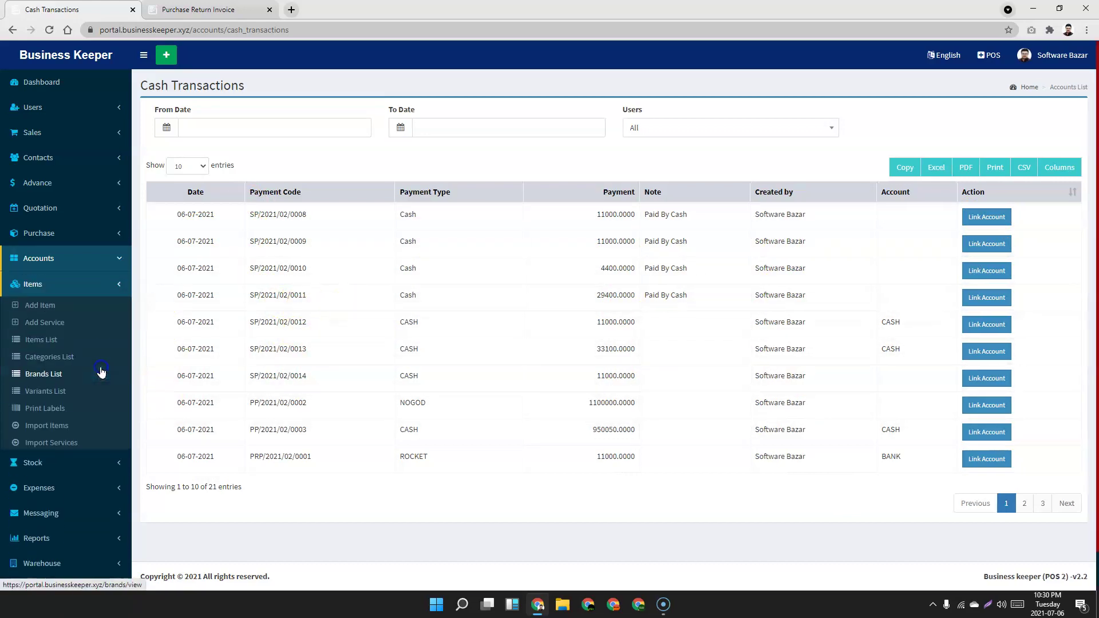
scroll(257, 301, "down", 1)
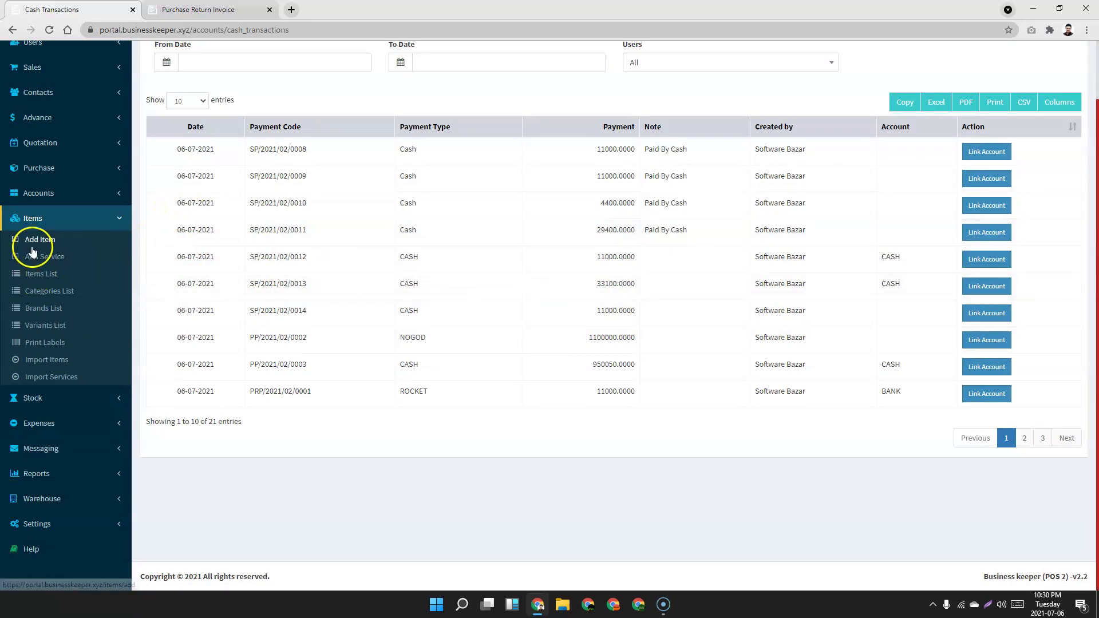
left_click(48, 281)
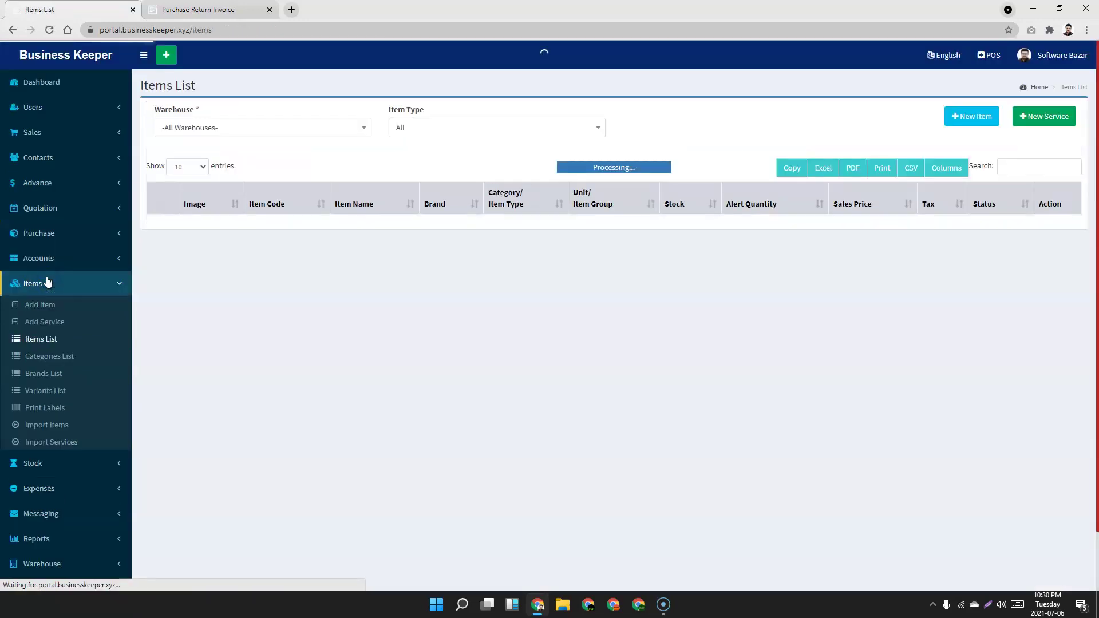
Start a new item named Redmi Note 7 Pro with brand Xiomi and category Smart Phone.
left_click(975, 117)
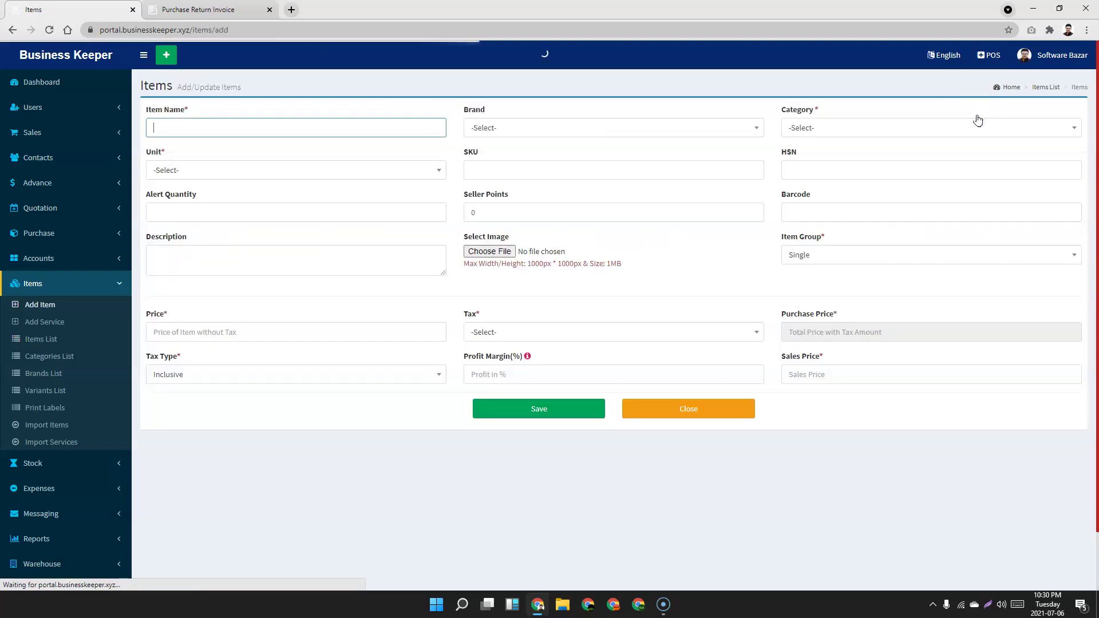
left_click(226, 123)
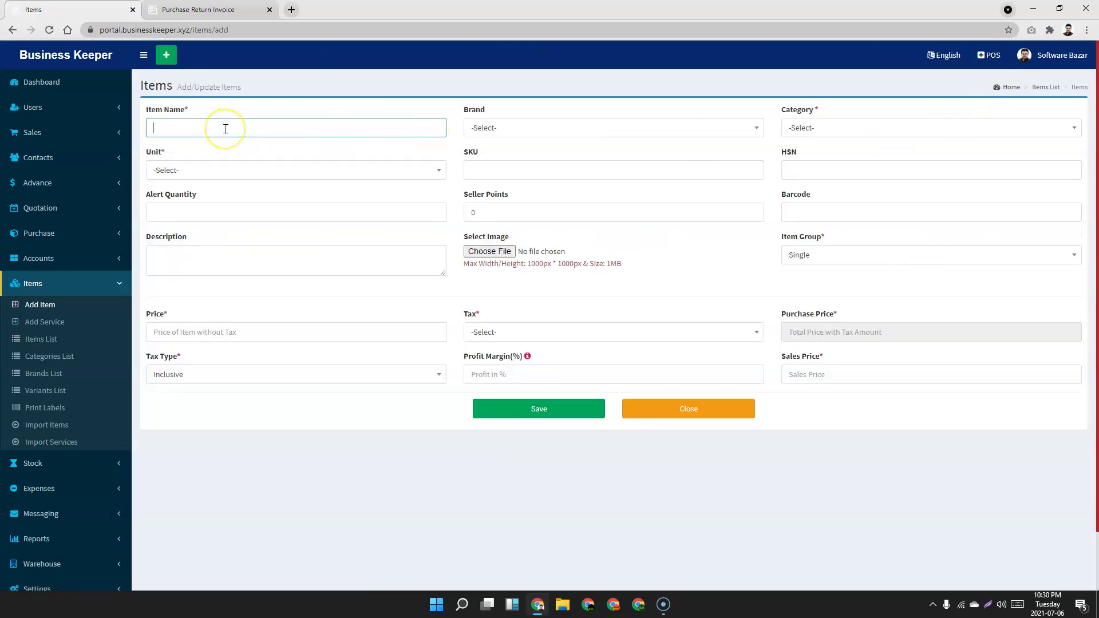
type("Redm")
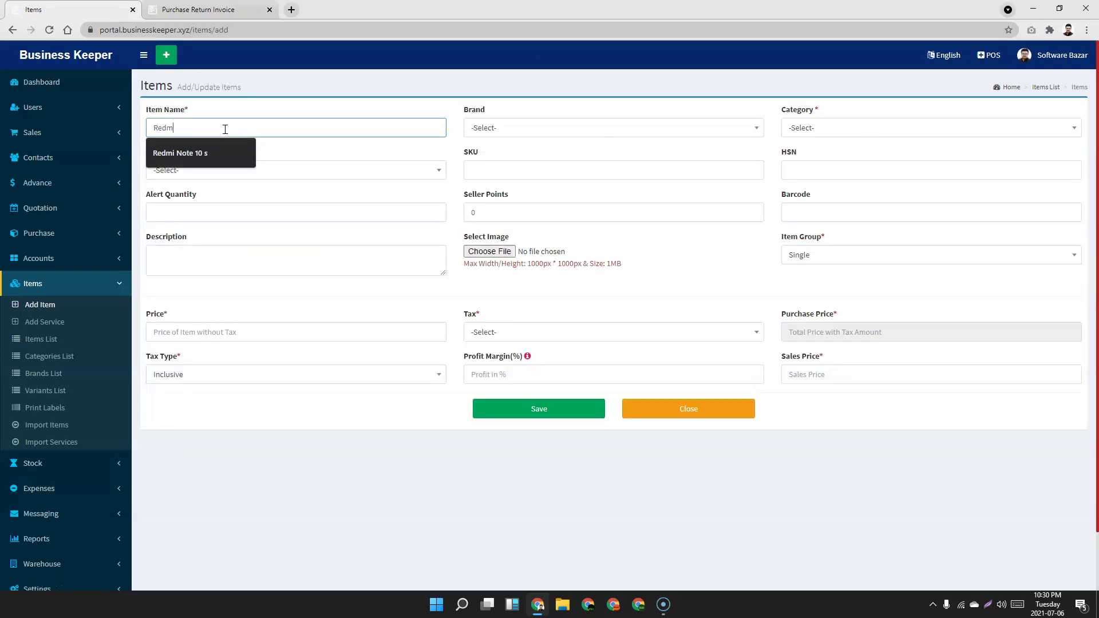
type("i Not")
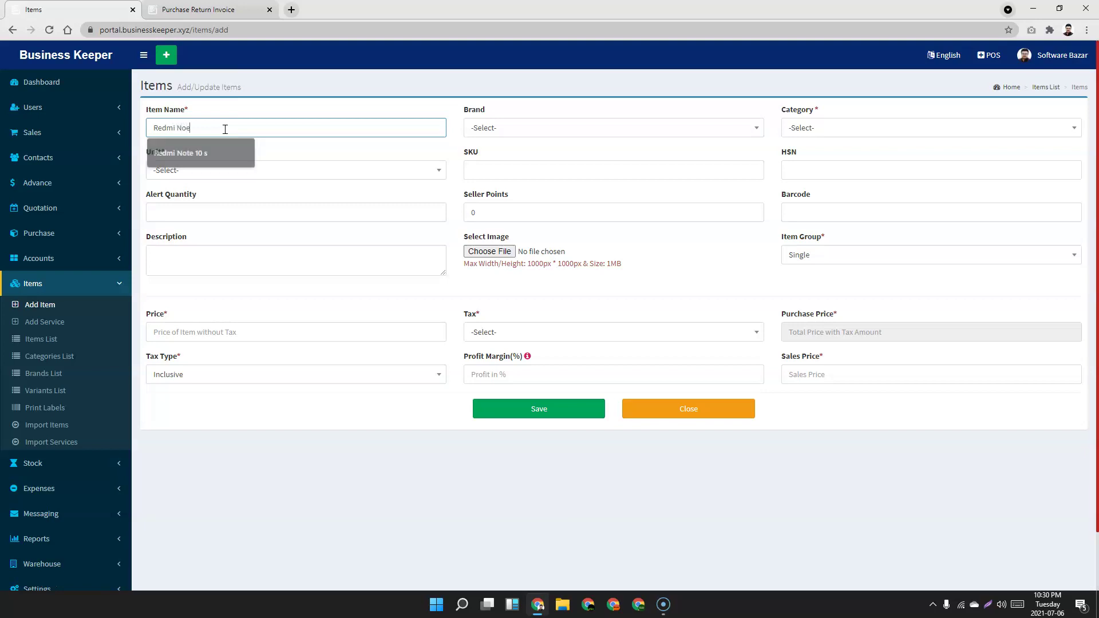
type("e")
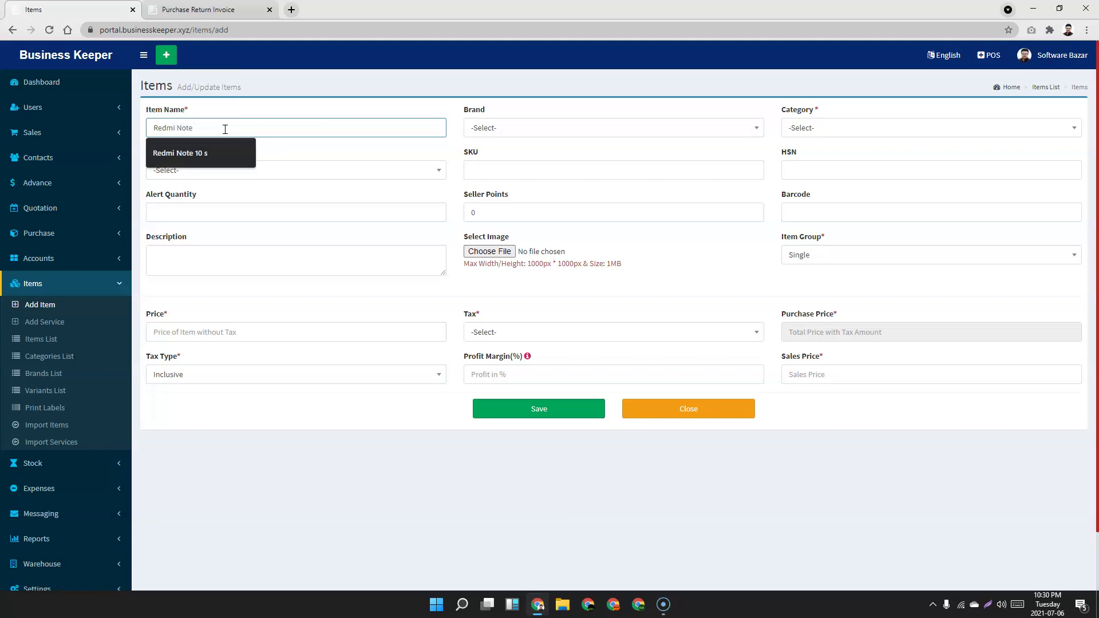
type(" 7 Pro")
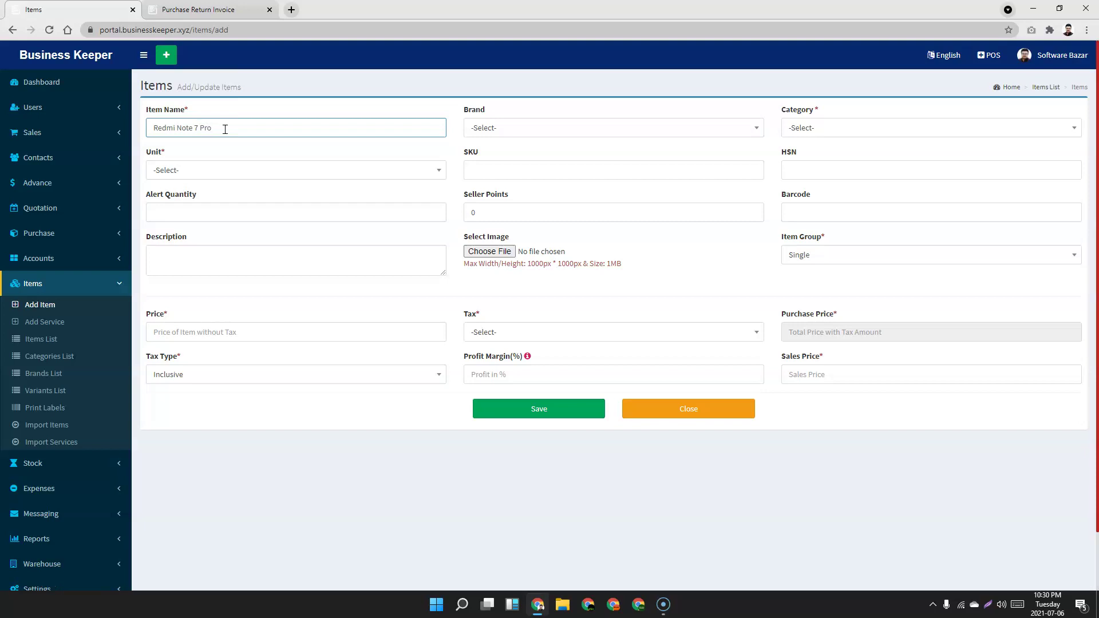
left_click(538, 130)
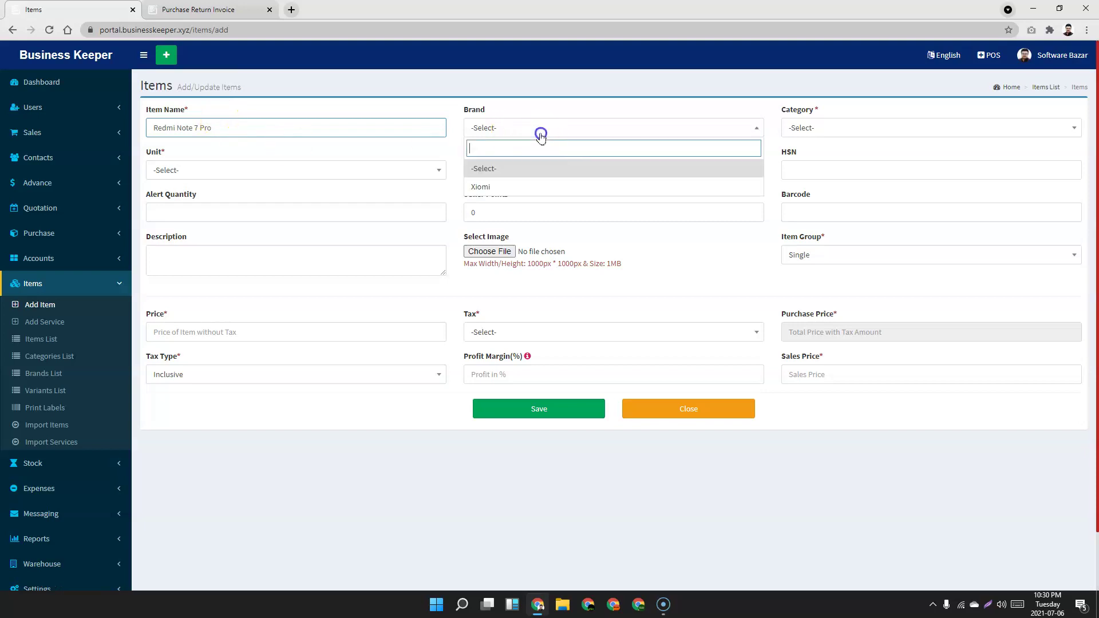
left_click(522, 188)
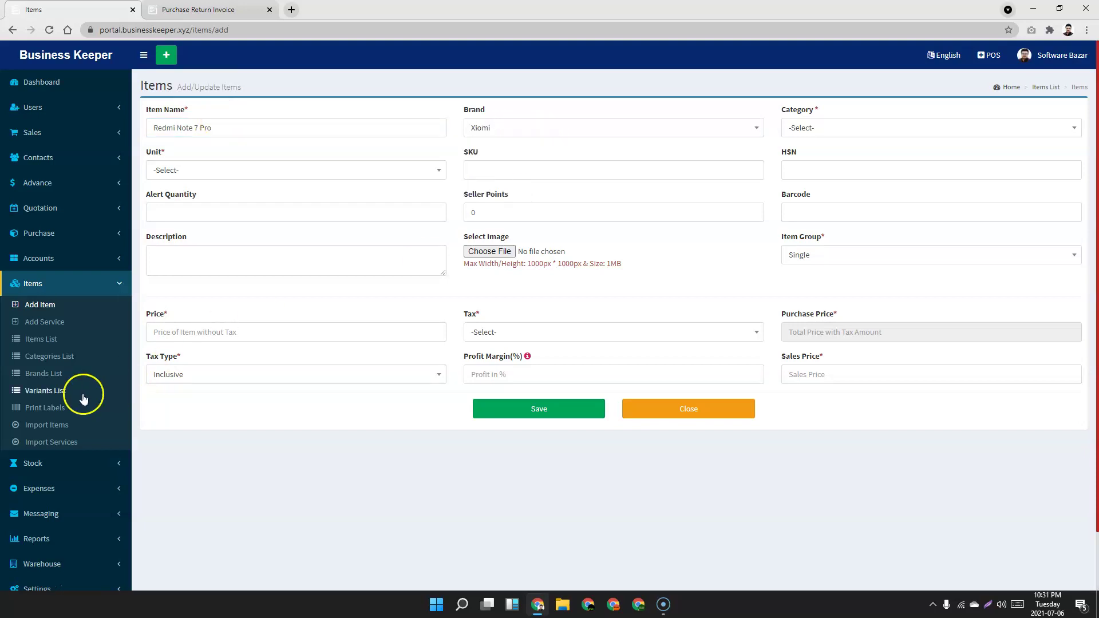
left_click(853, 122)
left_click(832, 187)
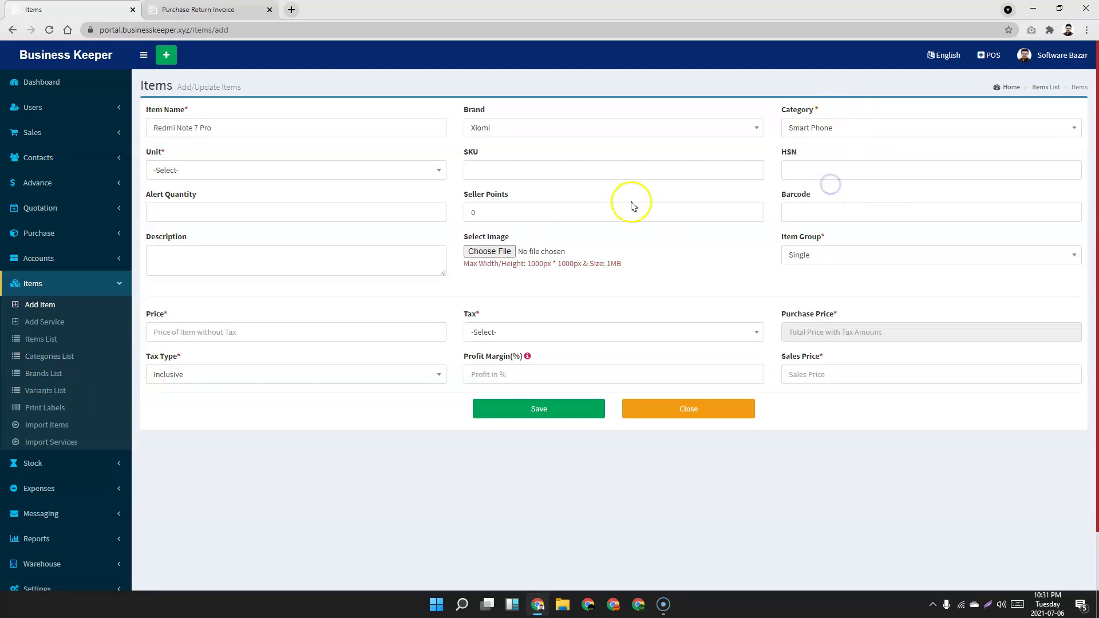
right_click(36, 364)
Add a Samsung category in a separate tab, then return to the new item form.
left_click(60, 371)
left_click(231, 14)
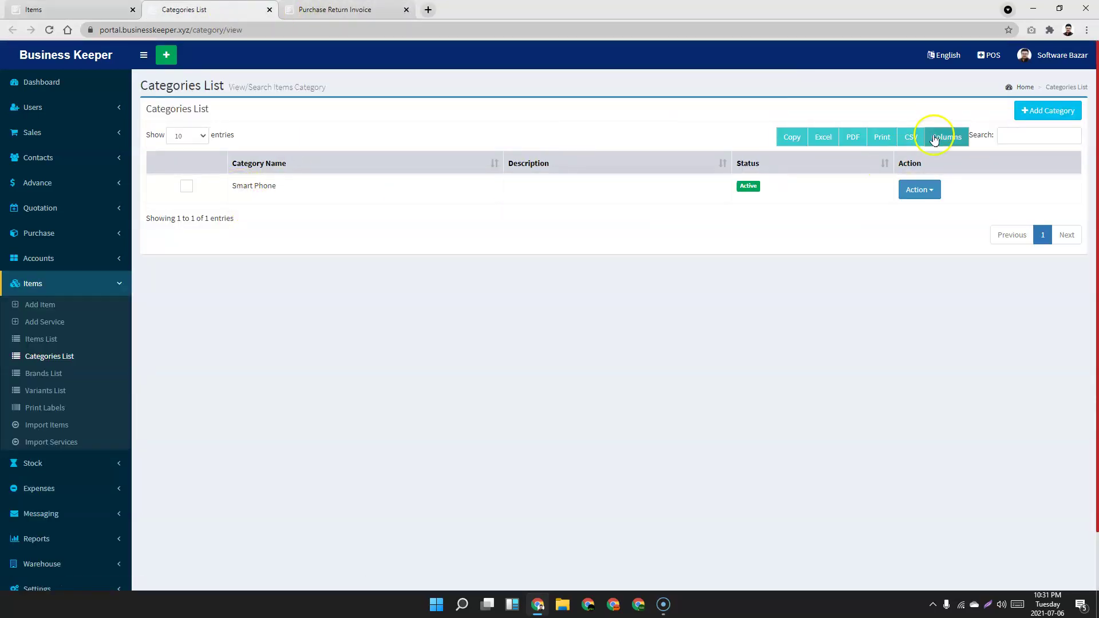
left_click(1048, 111)
left_click(342, 131)
type("Samsung")
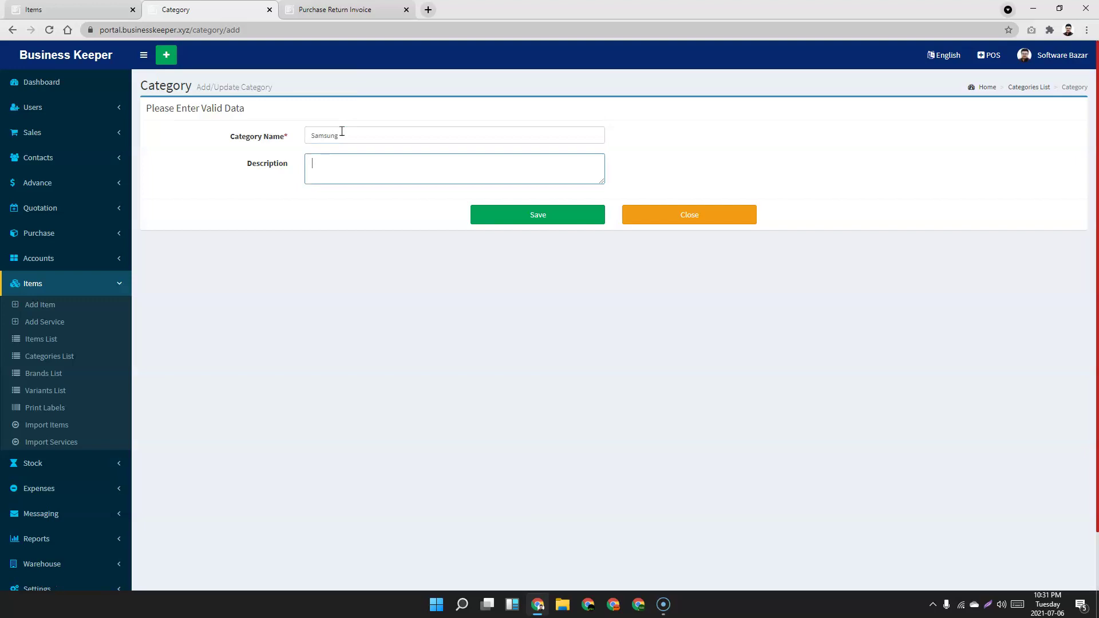
left_click(560, 207)
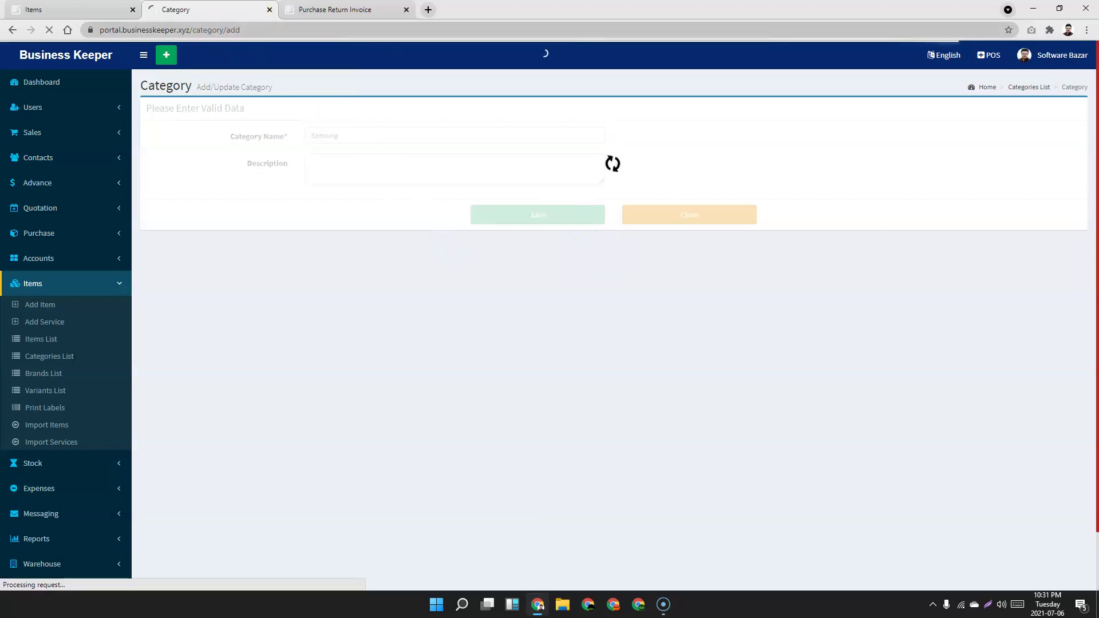
left_click(319, 12)
left_click(40, 11)
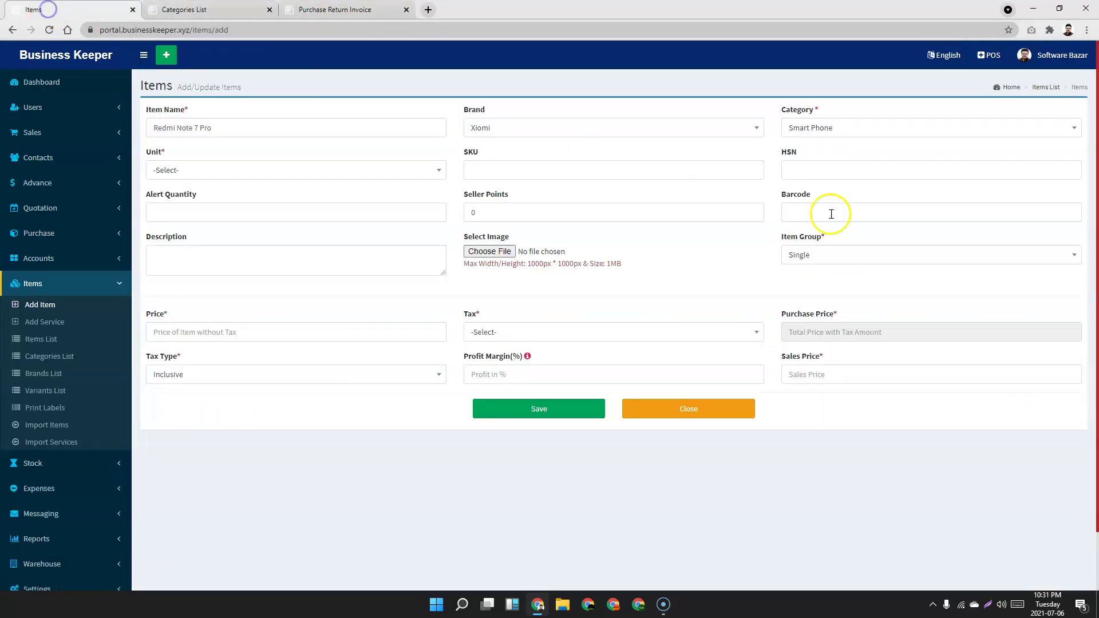
Set the item's unit to PC and confirm Samsung appears among the categories.
left_click(269, 170)
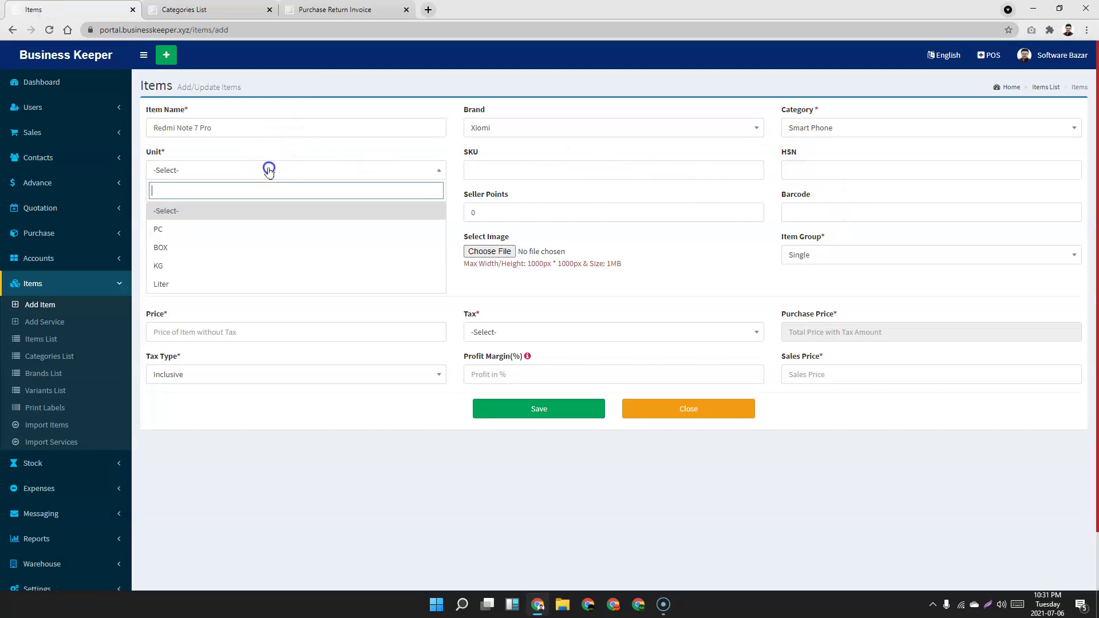
left_click(206, 235)
left_click(294, 11)
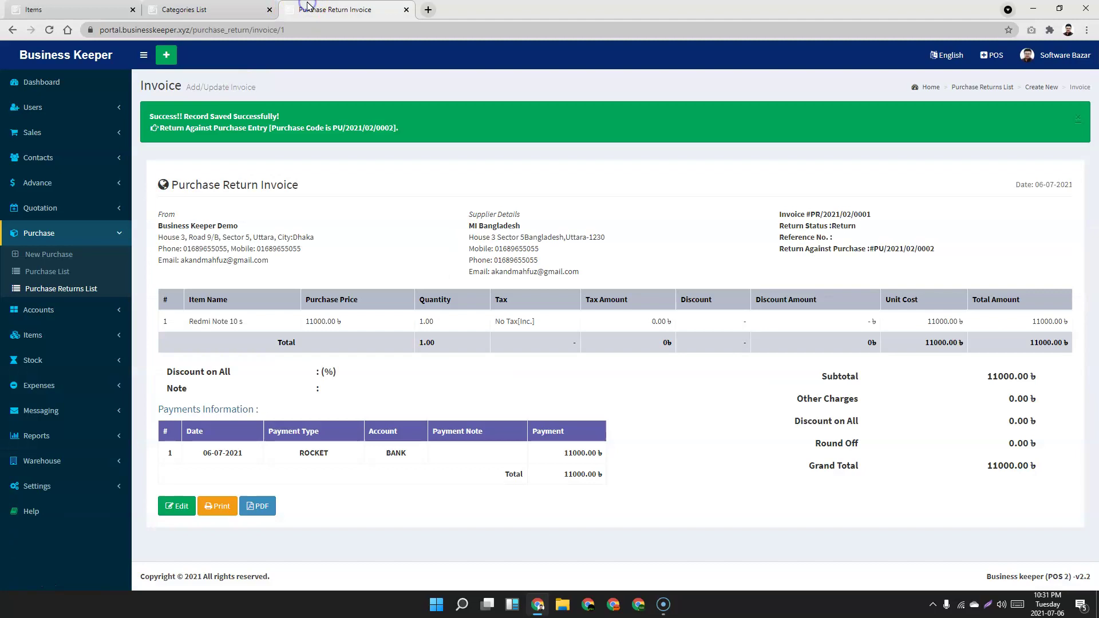
left_click(215, 10)
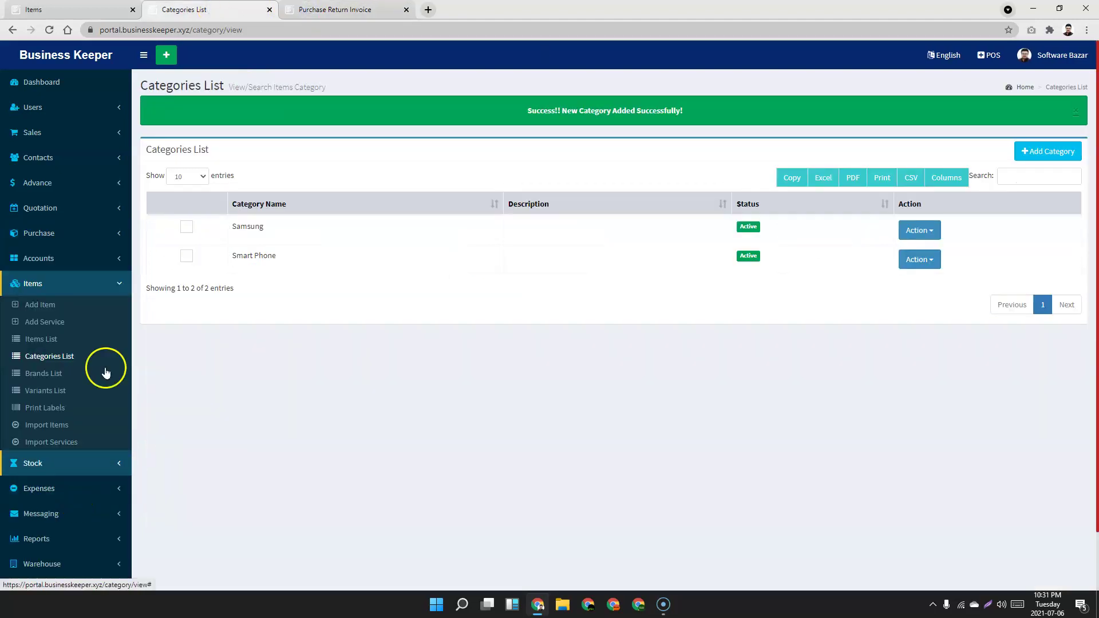
left_click(65, 11)
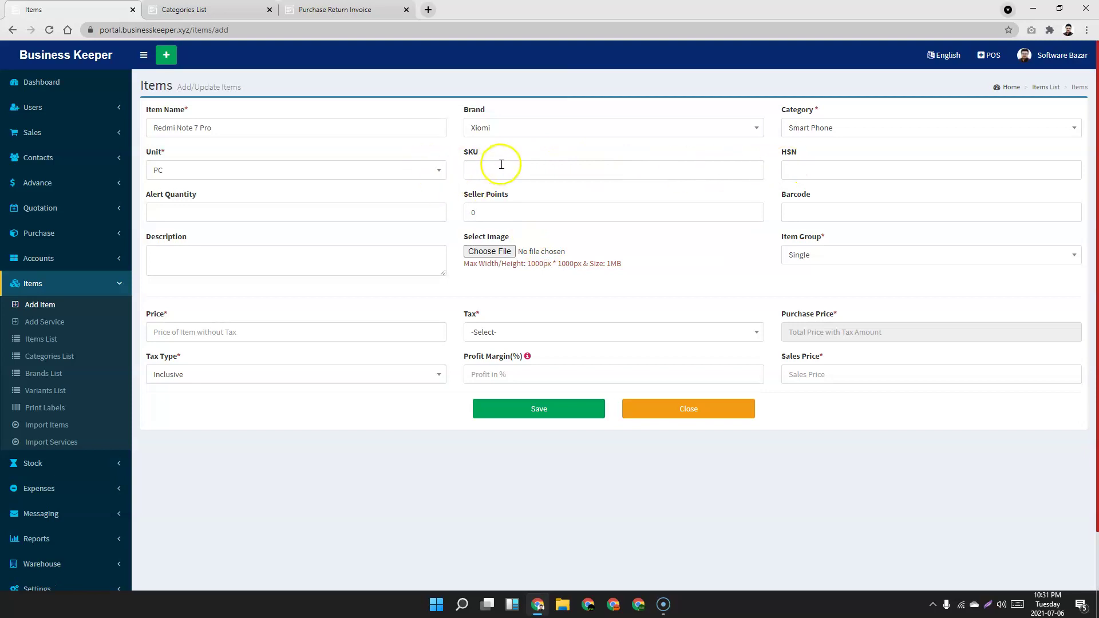
Enter an alert quantity of 10, keeping the item group as Single.
left_click(221, 213)
type("10")
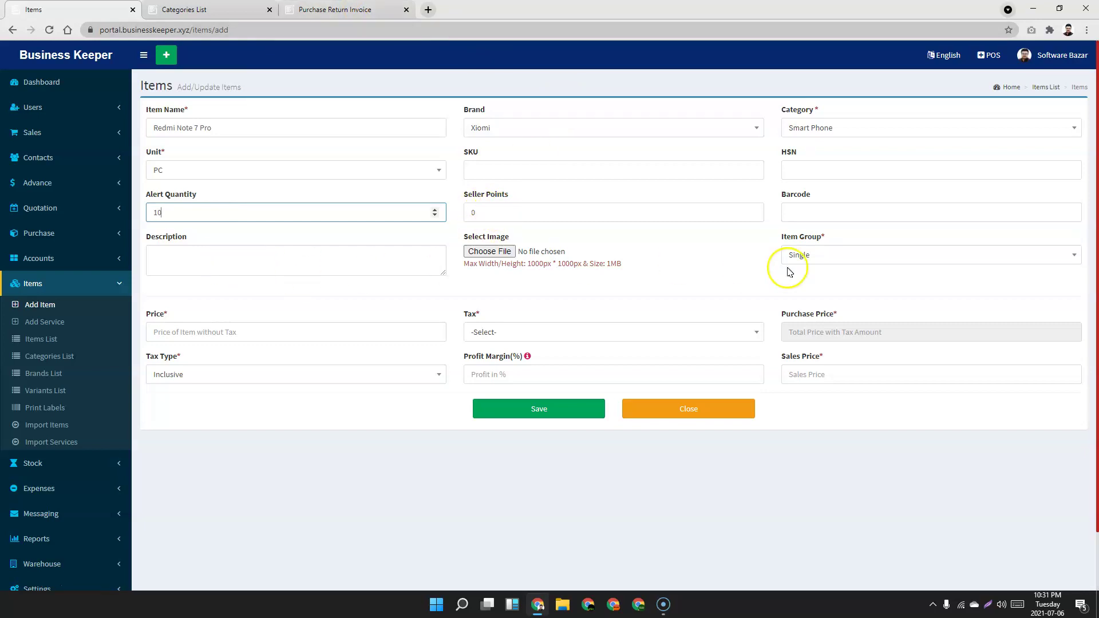
left_click(838, 259)
left_click(837, 259)
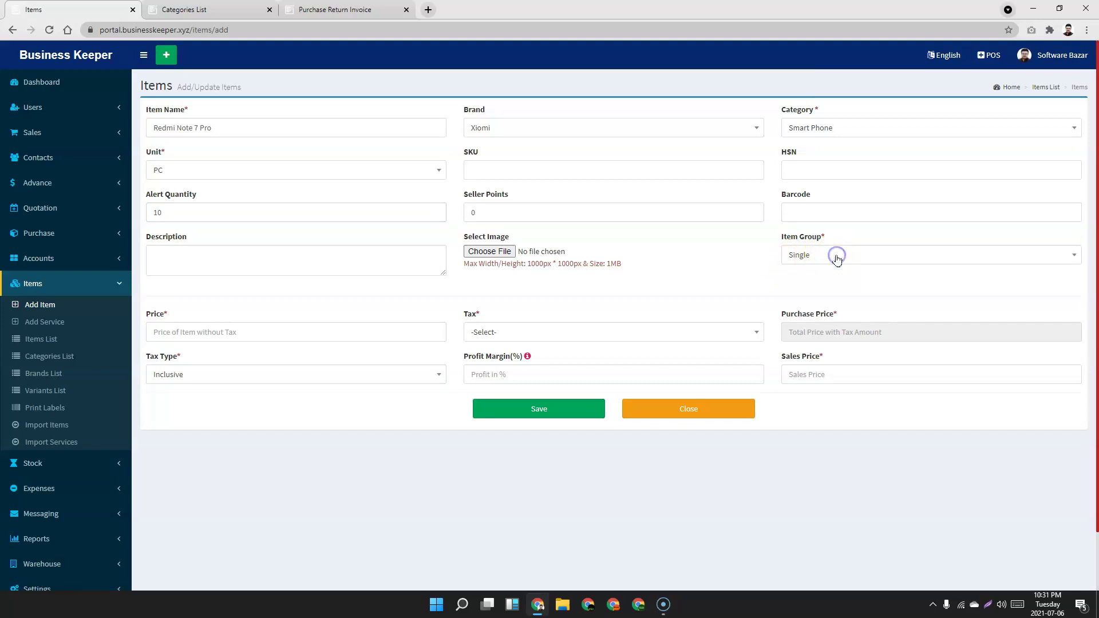
left_click(210, 337)
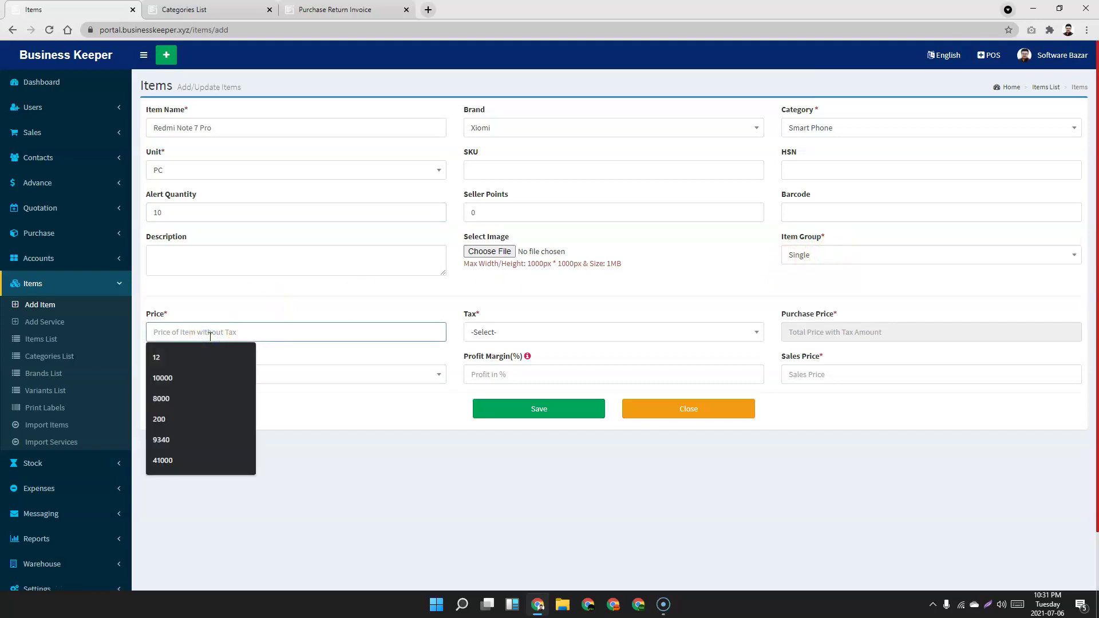
Enter a price of 14000 with No Tax and a 10% profit margin.
type("14000")
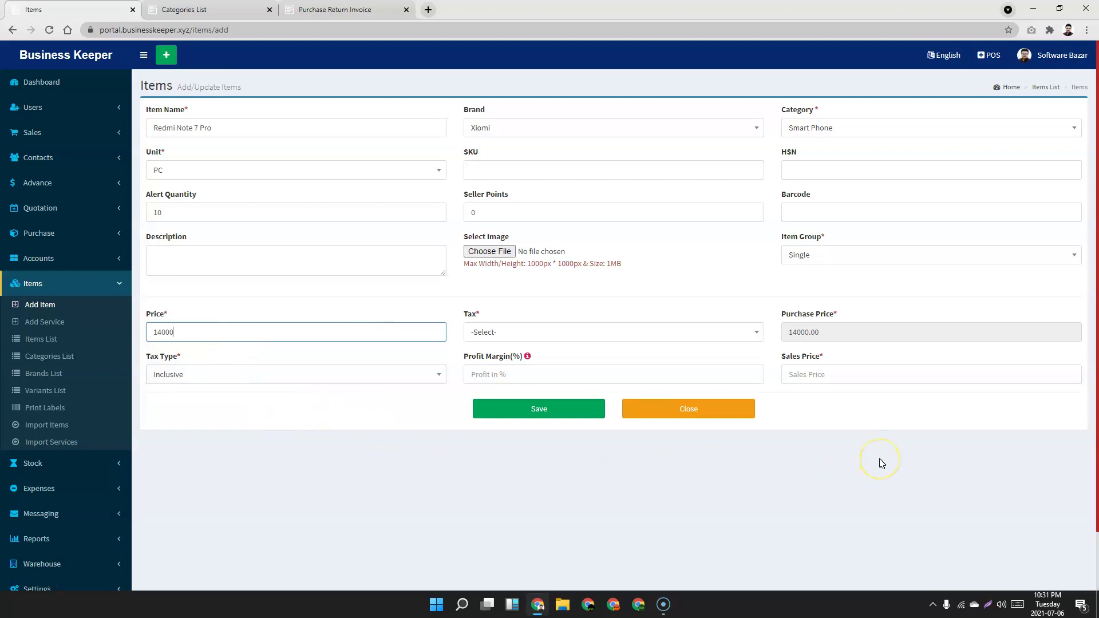
left_click(537, 332)
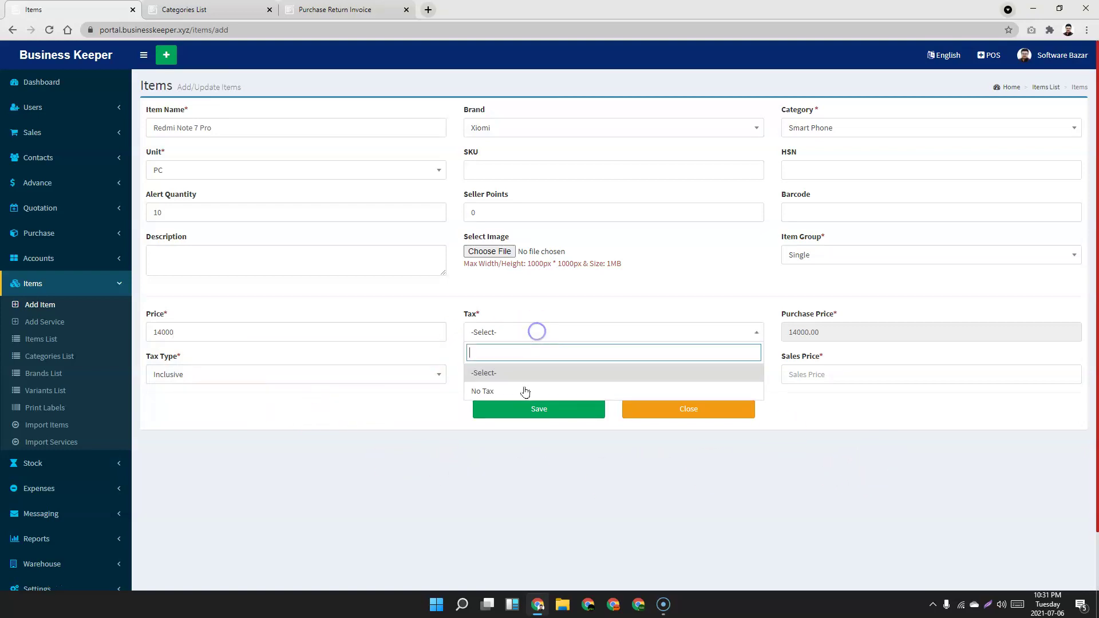
left_click(522, 396)
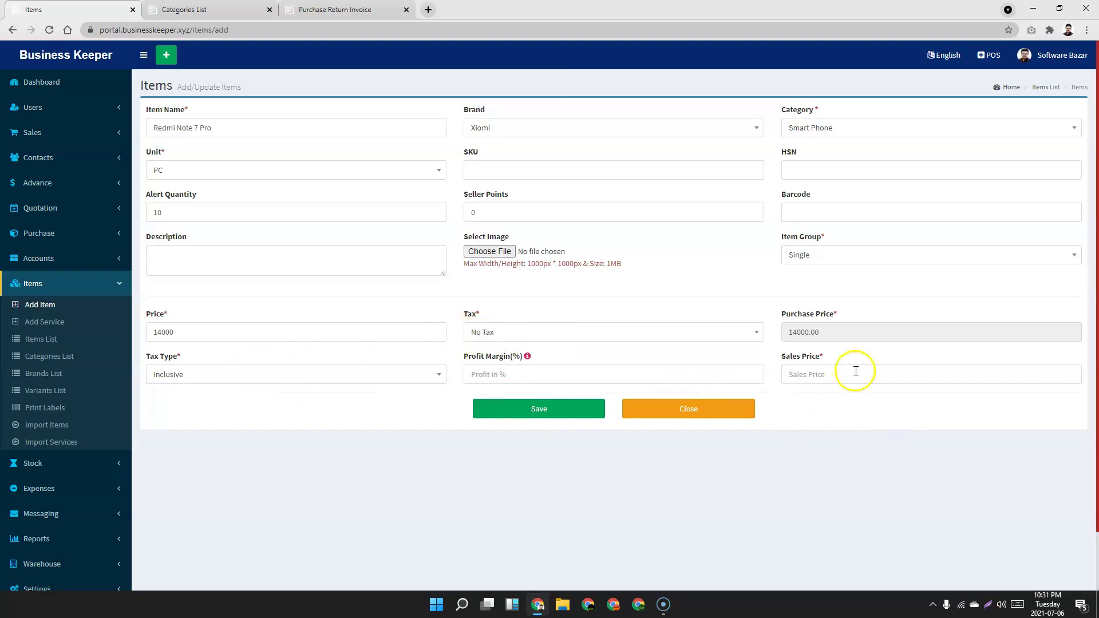
left_click(518, 377)
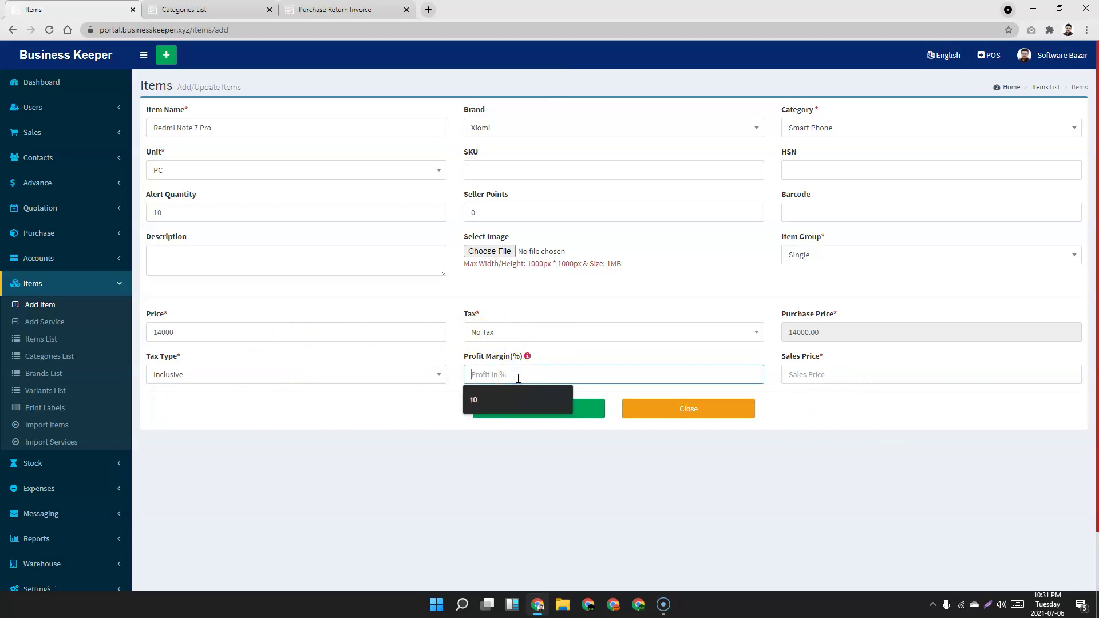
type("10")
left_click(897, 433)
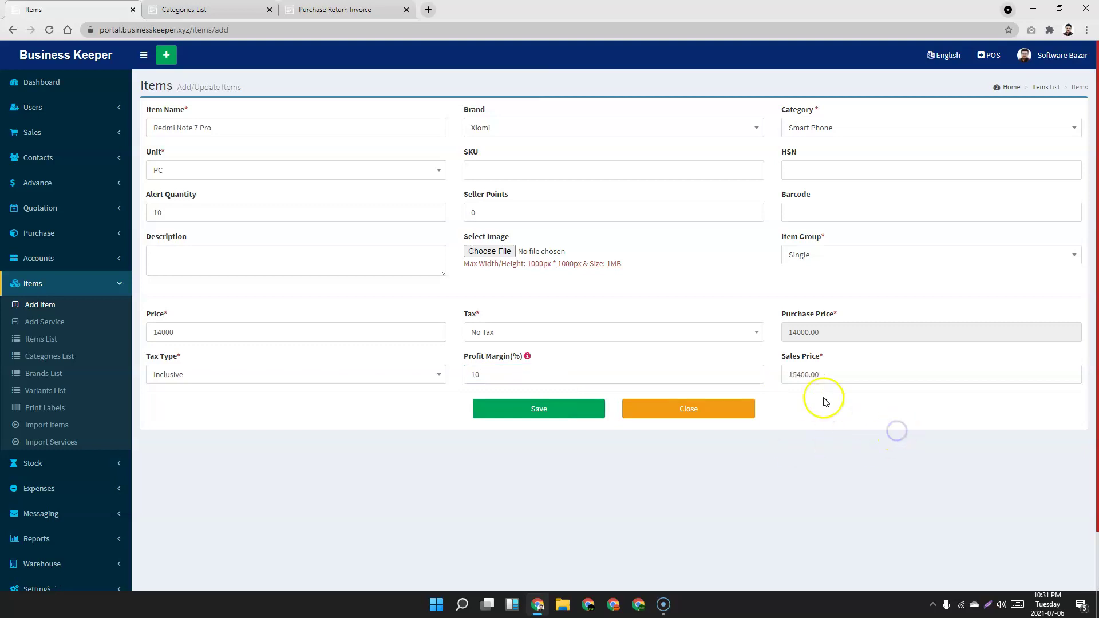
Correct the sales price to 16000, giving a 14.29% margin, and save the item.
left_click(817, 376)
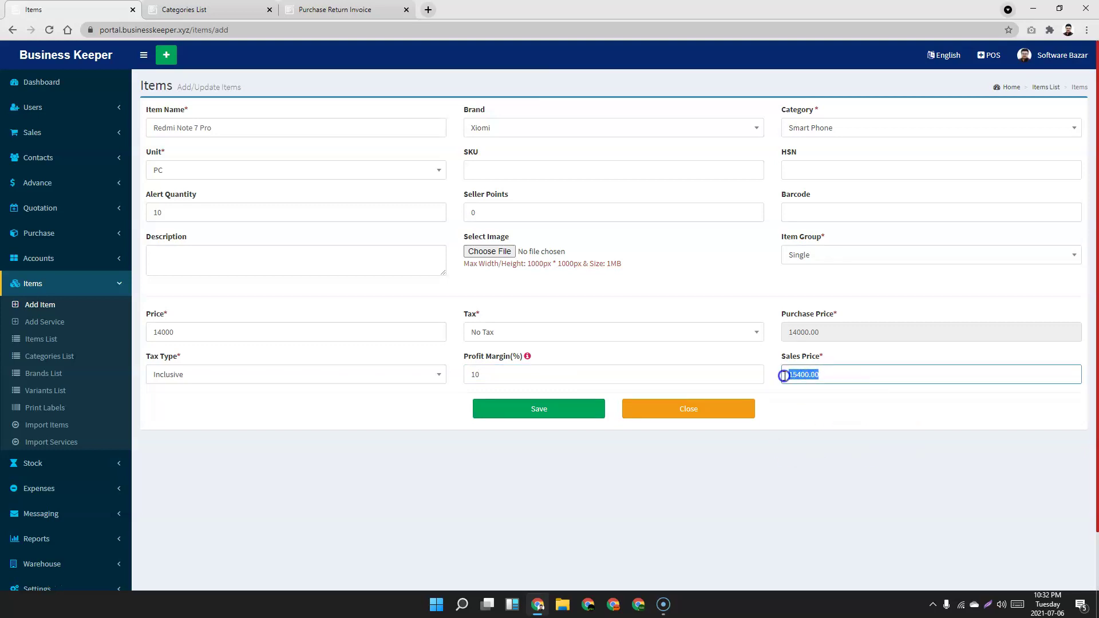
type("16")
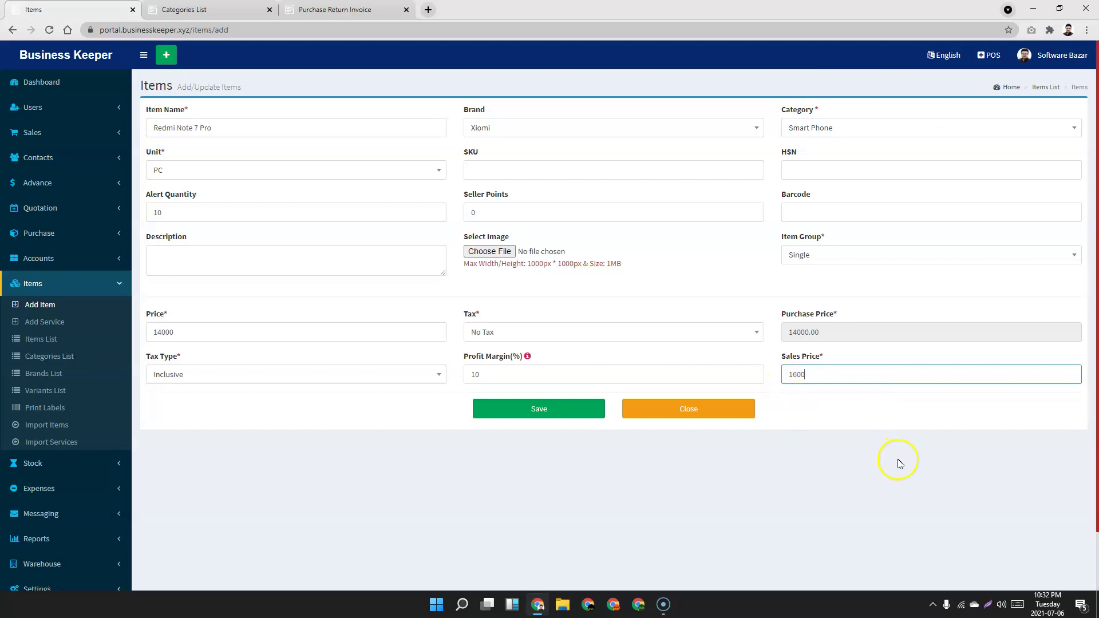
left_click(909, 459)
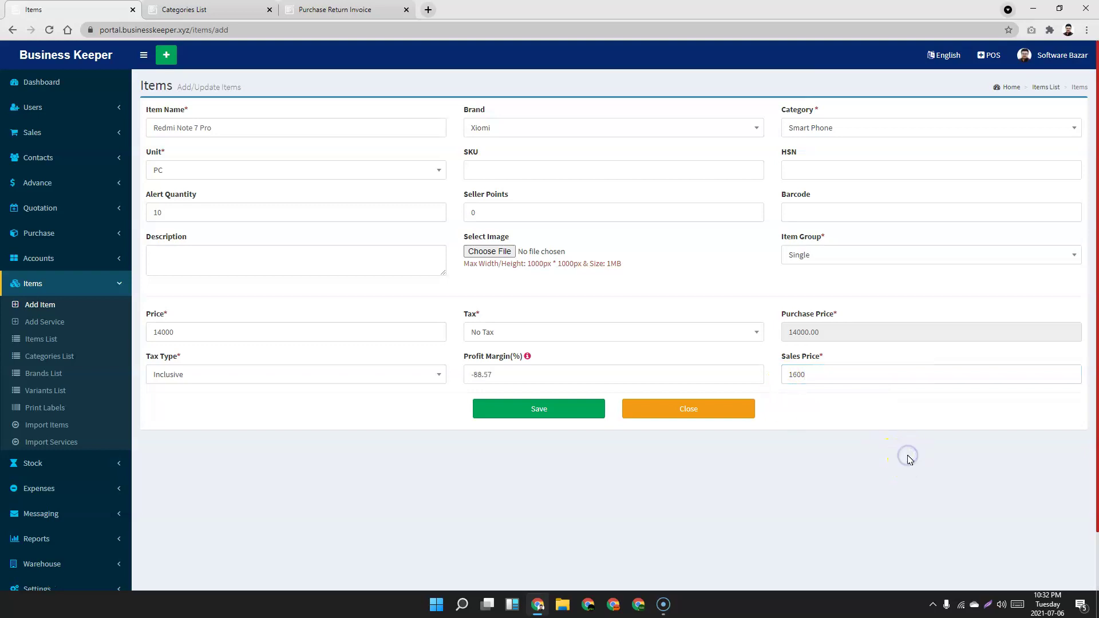
left_click(831, 377)
left_click(881, 435)
left_click_drag(510, 375, 456, 375)
left_click(378, 449)
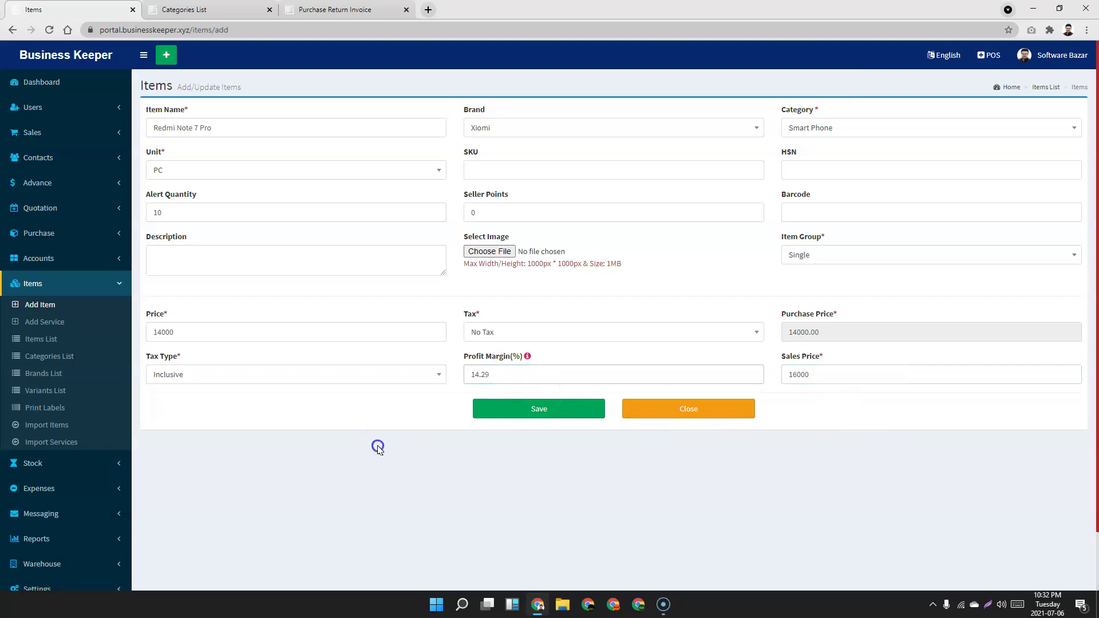
left_click(567, 416)
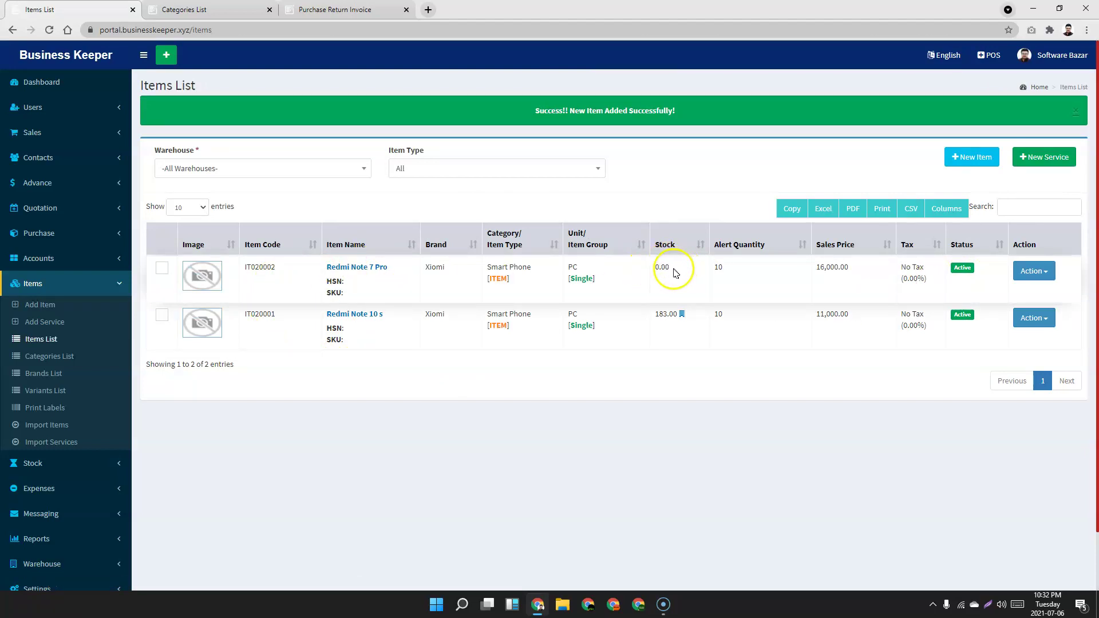
Open Redmi Note 7 Pro for editing, then move on to the item categories and brands lists.
left_click(1034, 271)
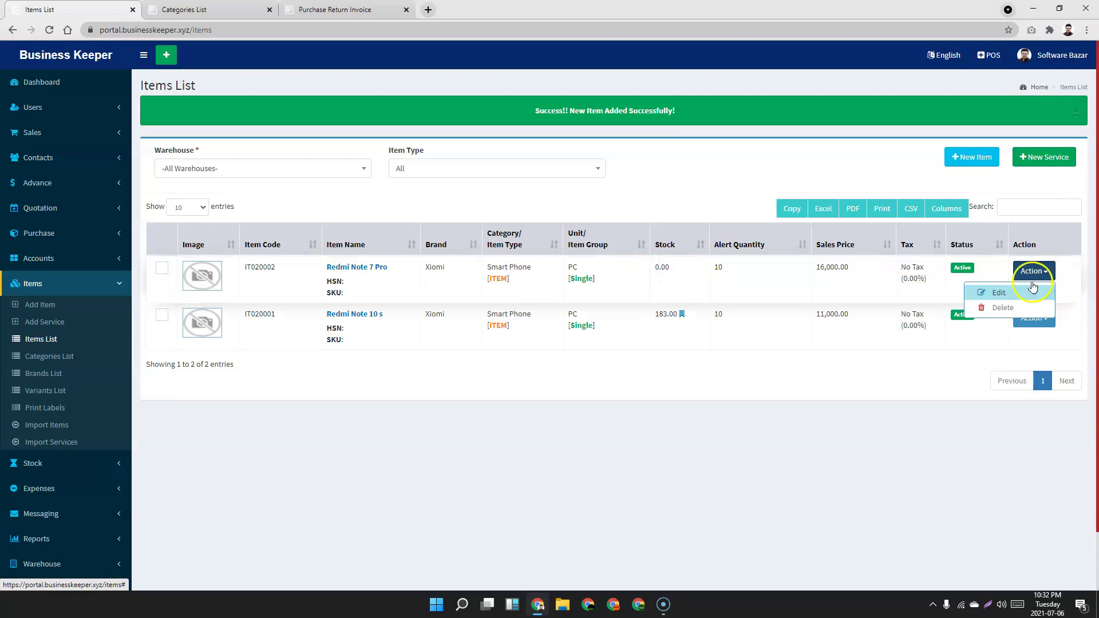
left_click(1005, 291)
left_click(44, 362)
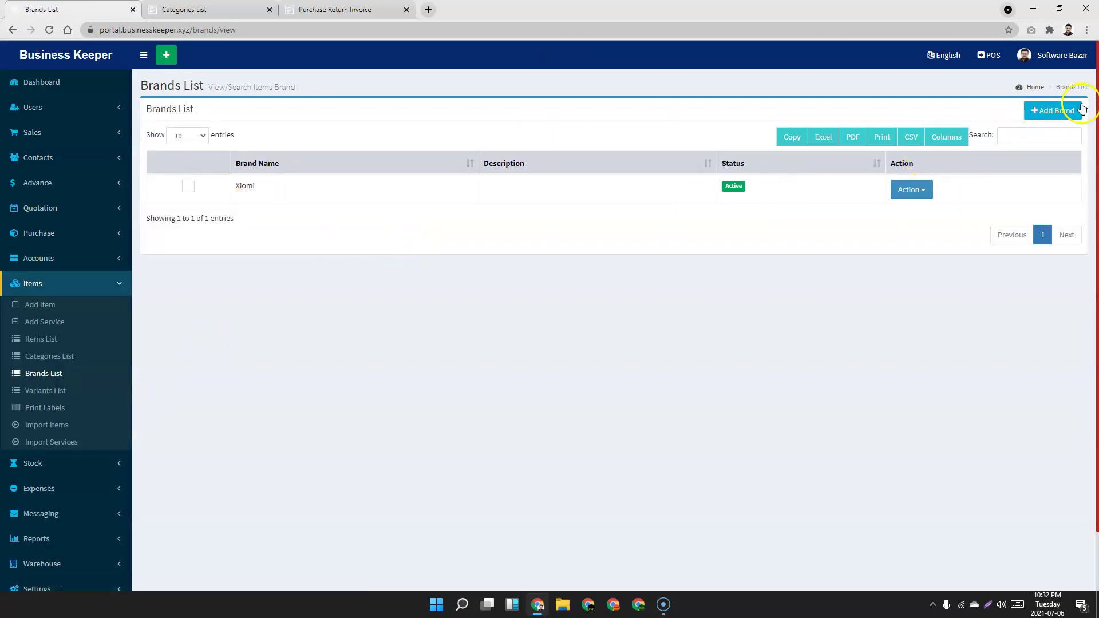
Save a new brand named LG.
left_click(1056, 112)
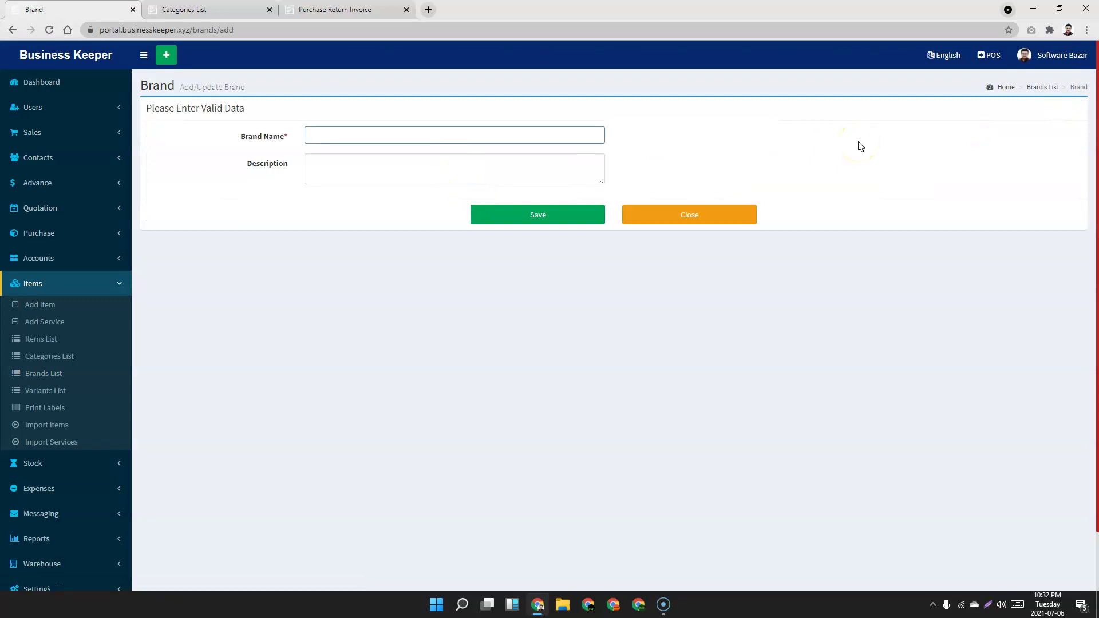
left_click(523, 214)
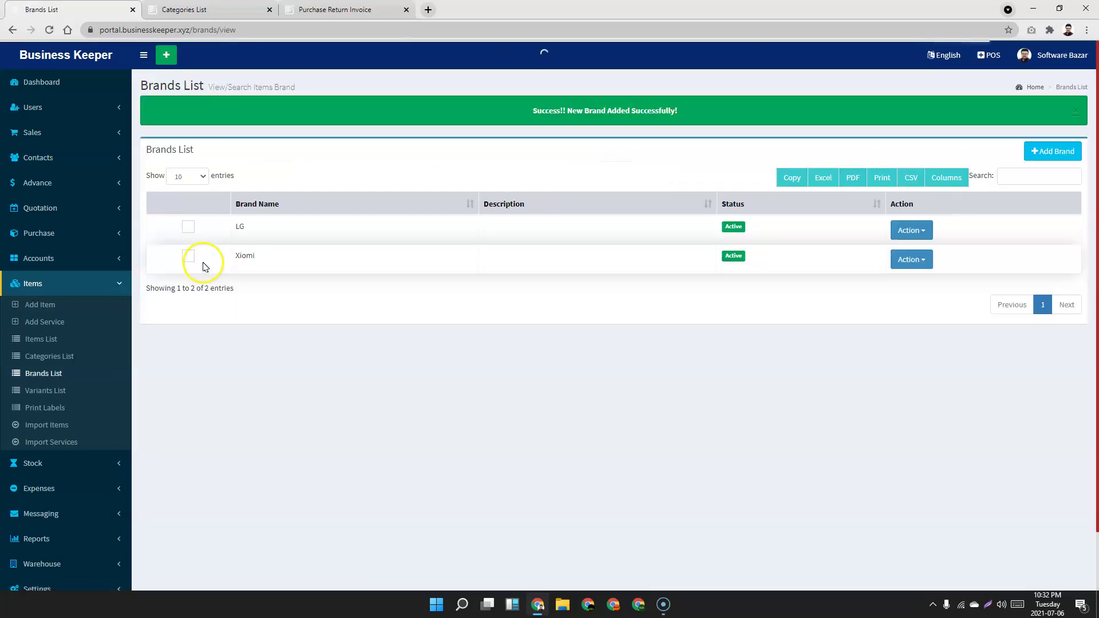
Save a new item variant named RED from the Variants List.
left_click(52, 398)
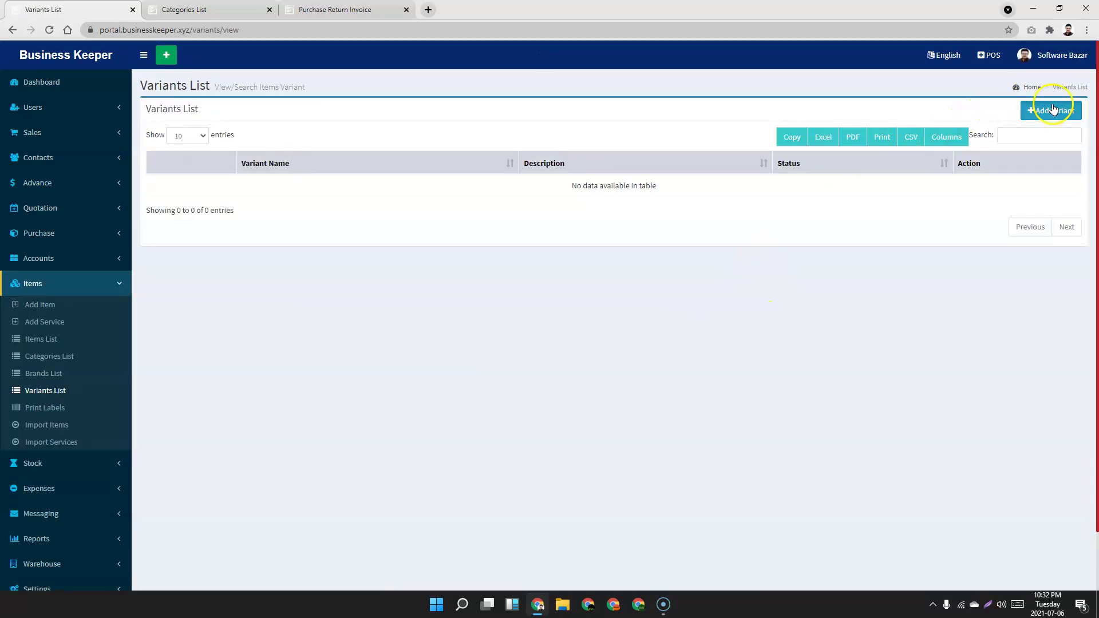
left_click(1053, 110)
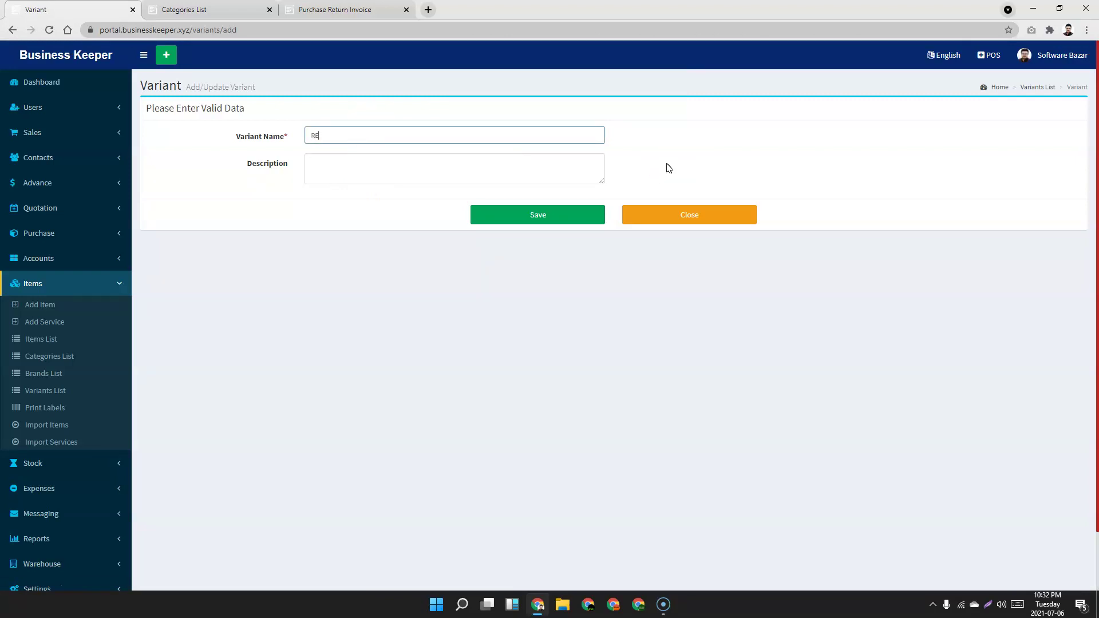
left_click(528, 219)
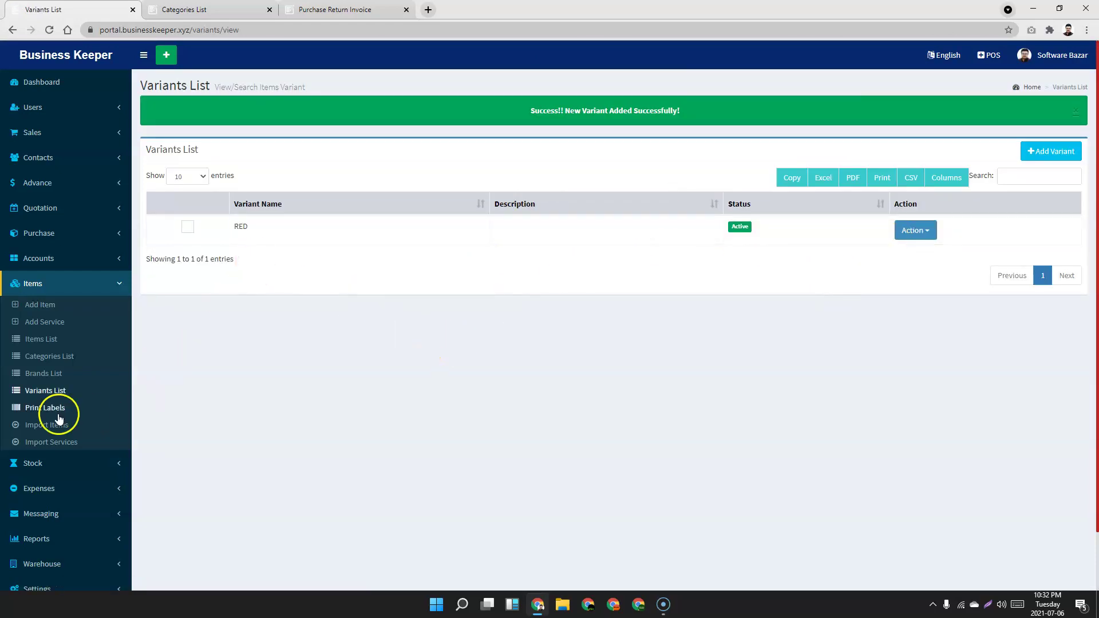
On Print Labels, add Redmi Note 10 s and bring its label count to 6.
left_click(46, 408)
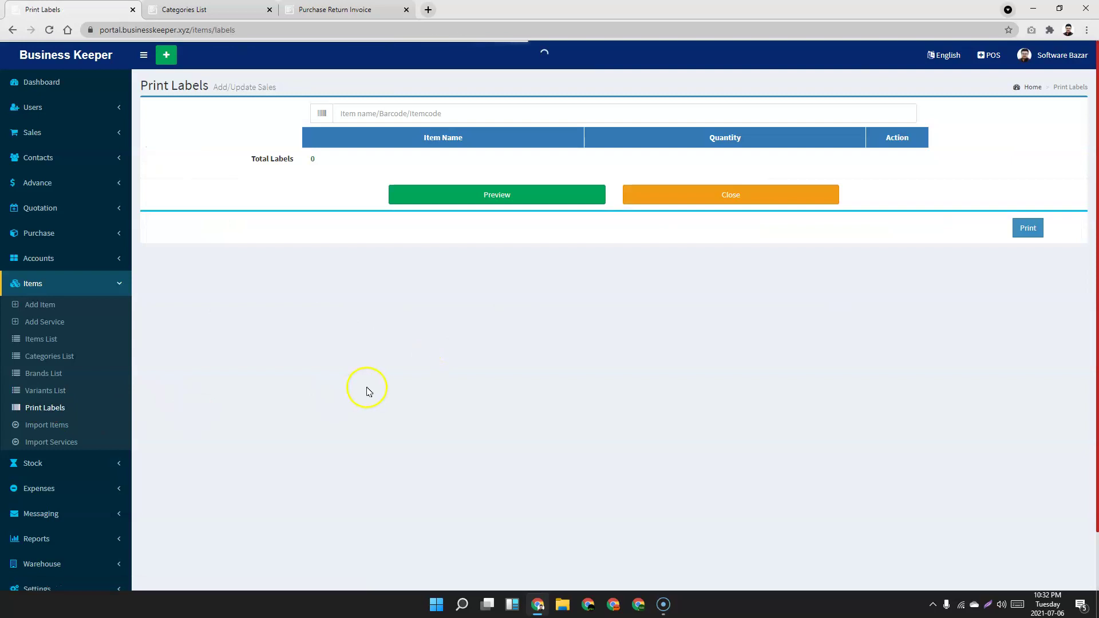
left_click(418, 112)
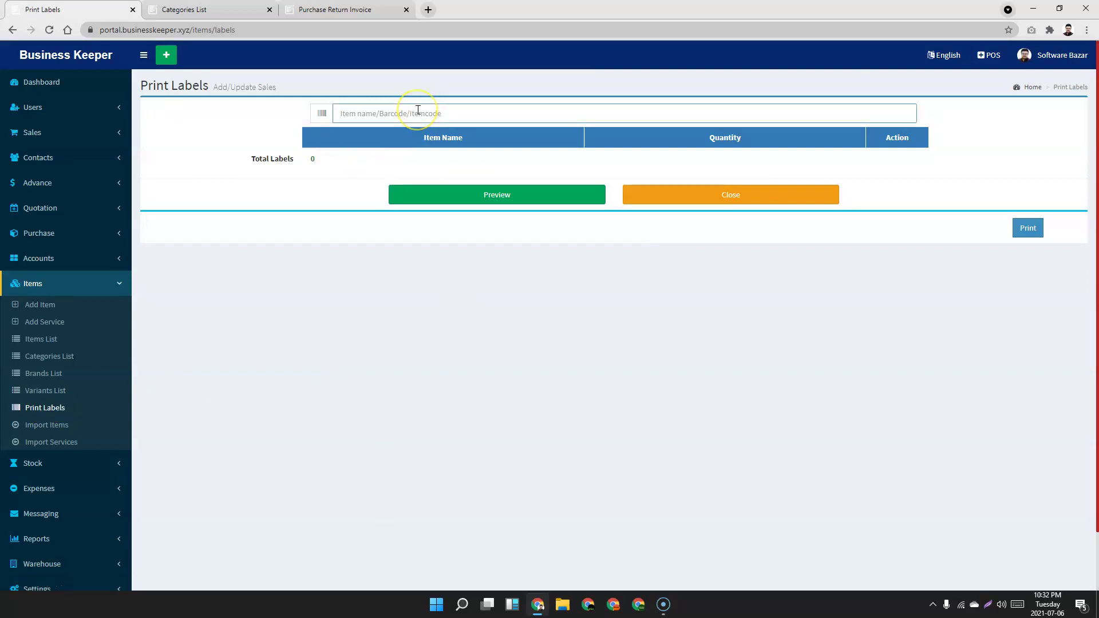
type("re")
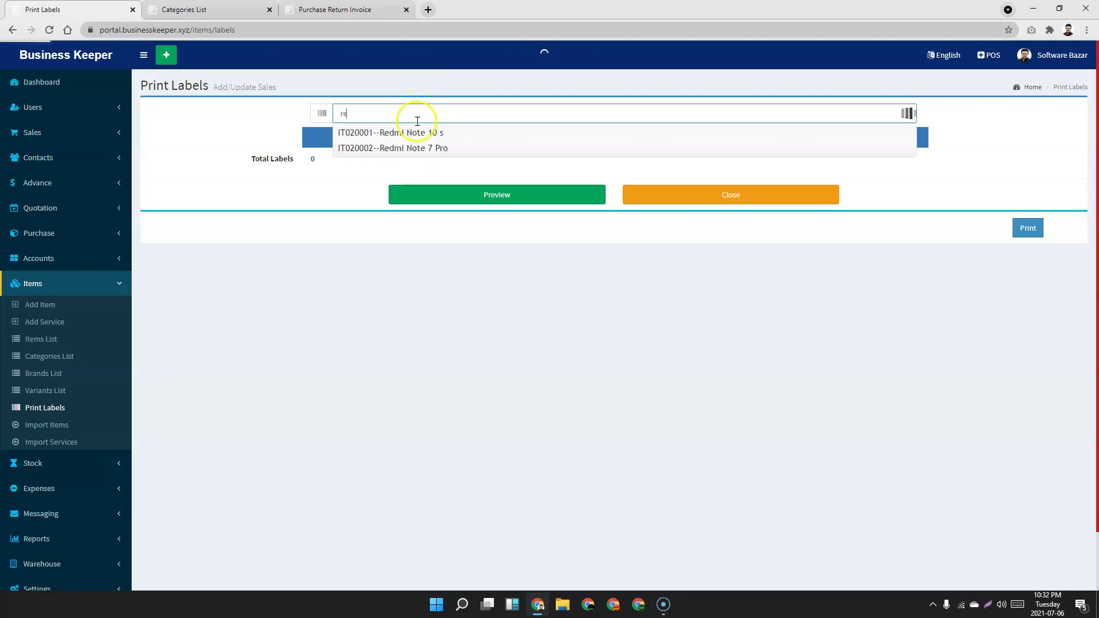
left_click(410, 133)
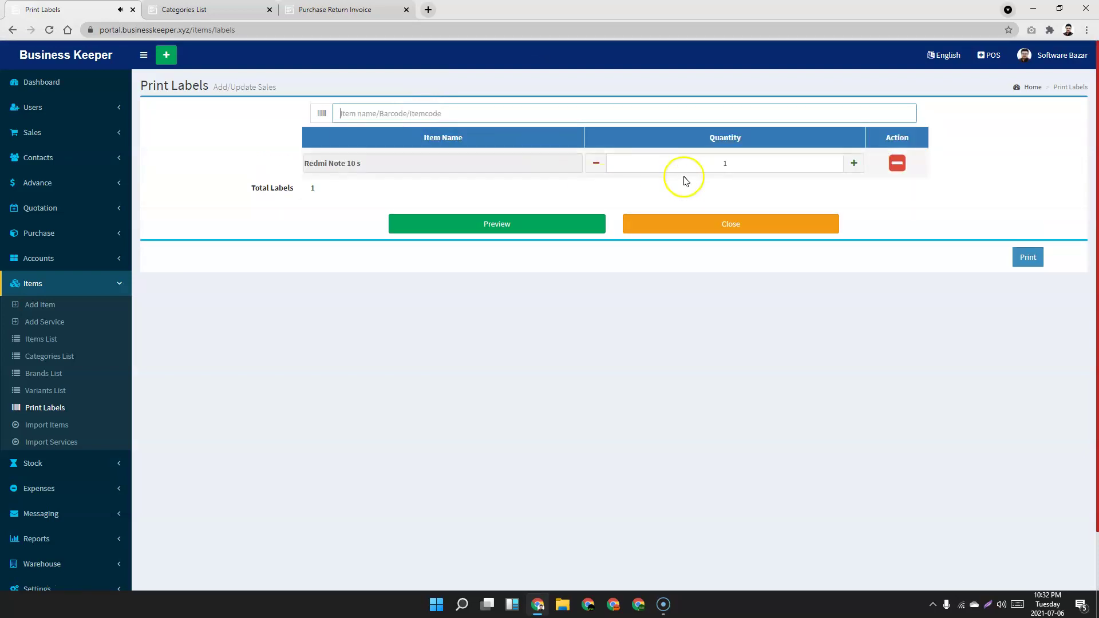
left_click(853, 164)
left_click(853, 164)
left_click(853, 164)
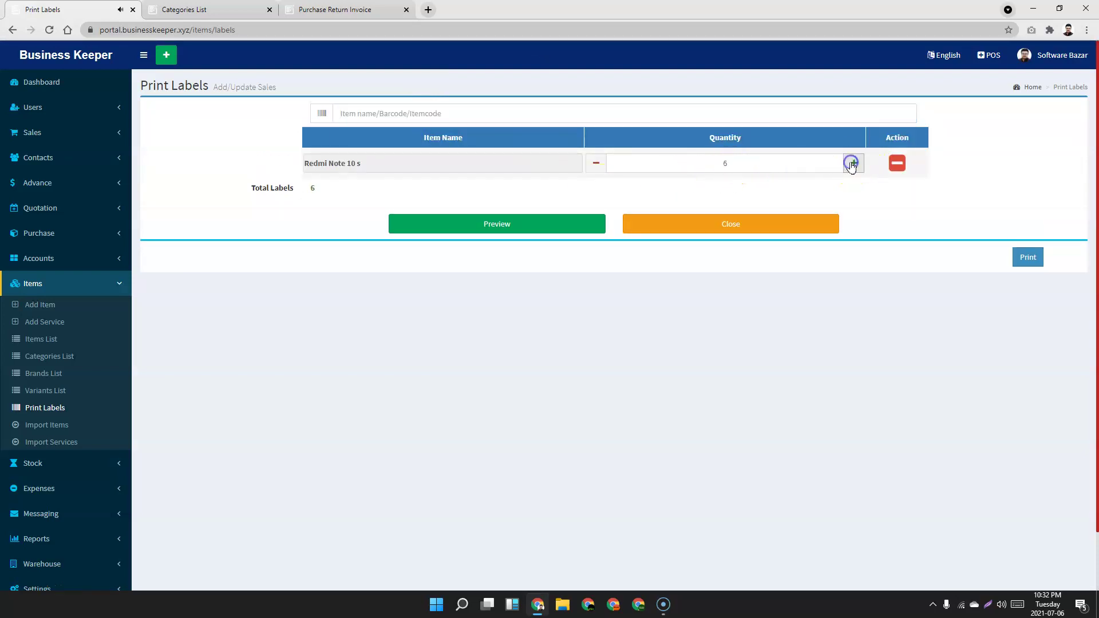
Add Redmi Note 7 Pro with 8 labels and preview all 14 barcode labels.
left_click(465, 113)
type("red")
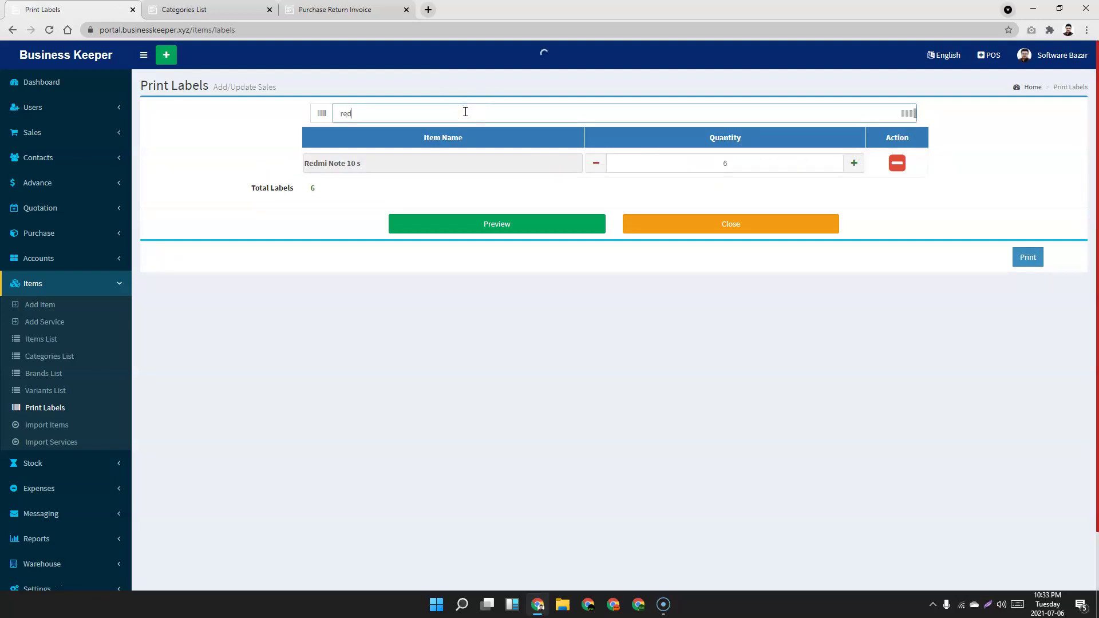
left_click(410, 152)
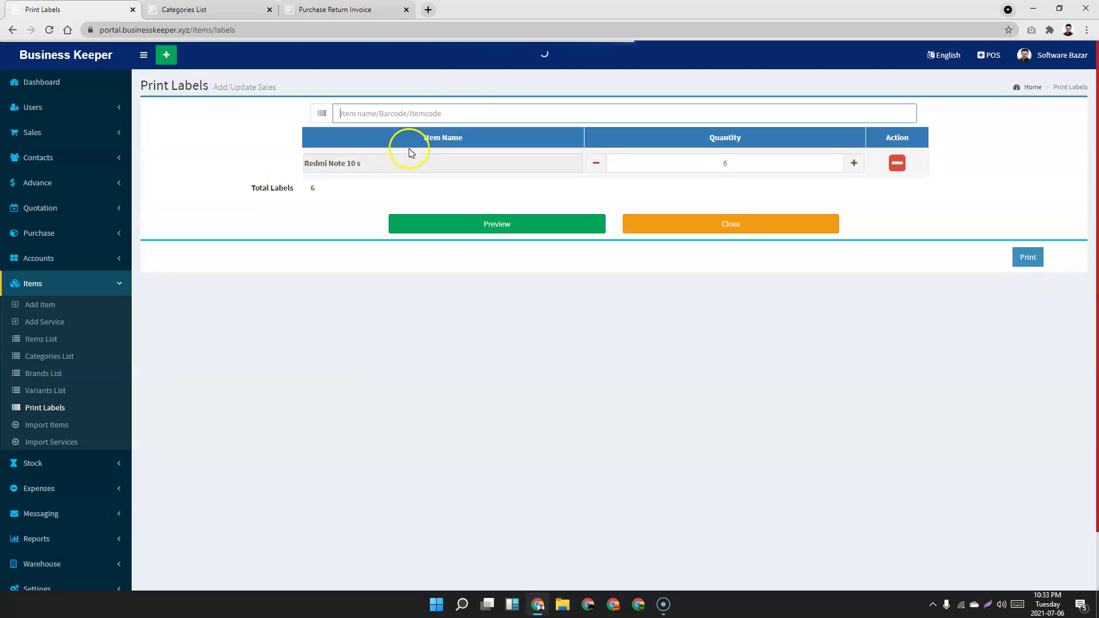
left_click(853, 193)
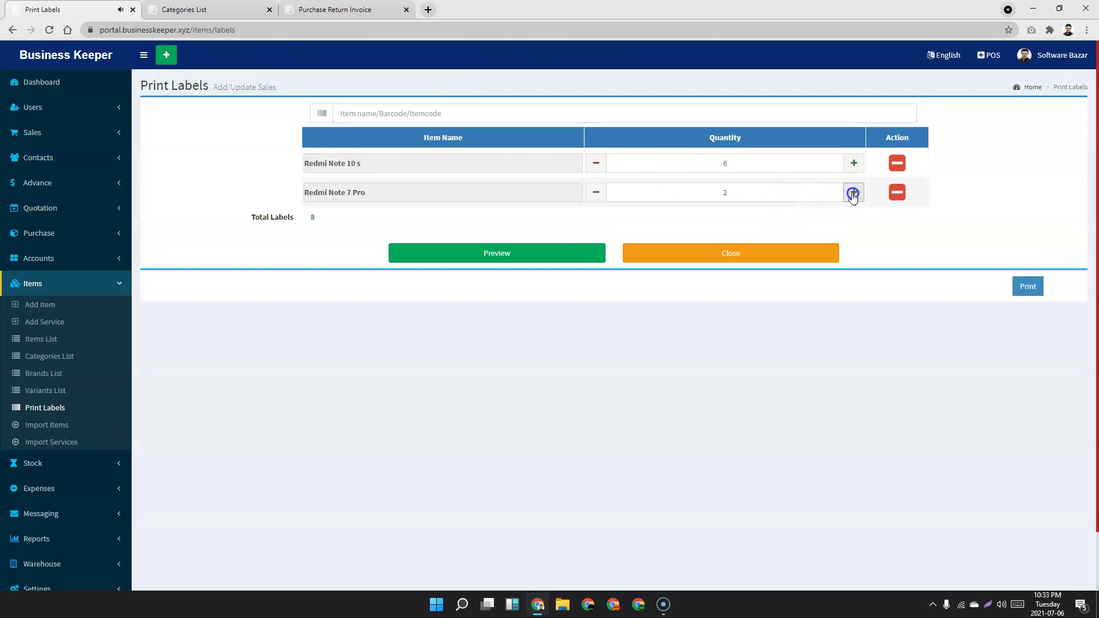
left_click(853, 193)
left_click(513, 254)
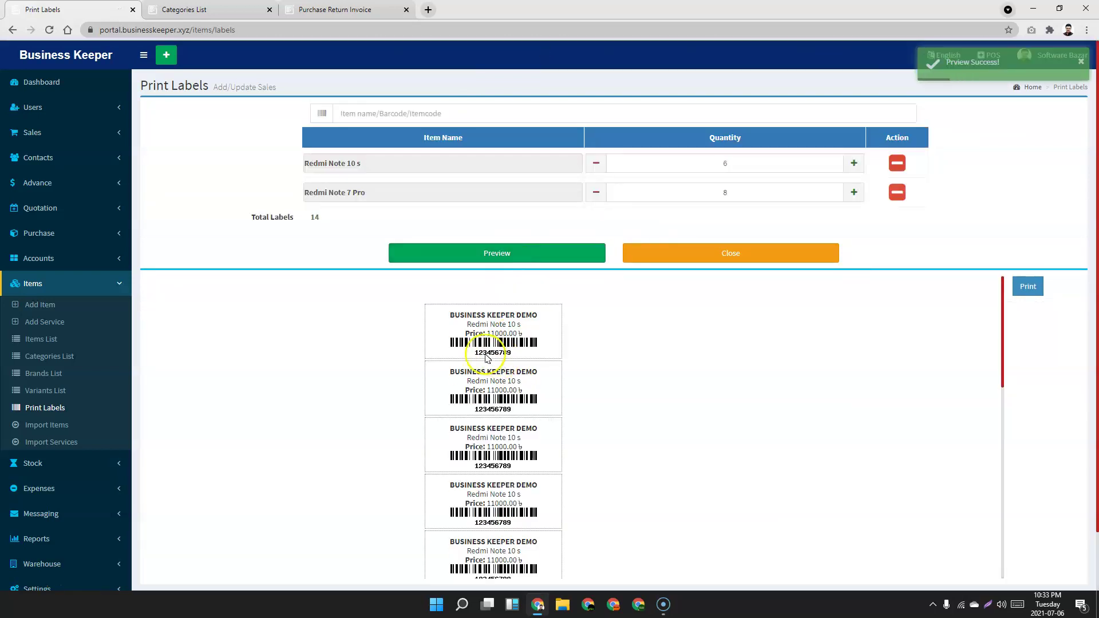
scroll(449, 326, "down", 9)
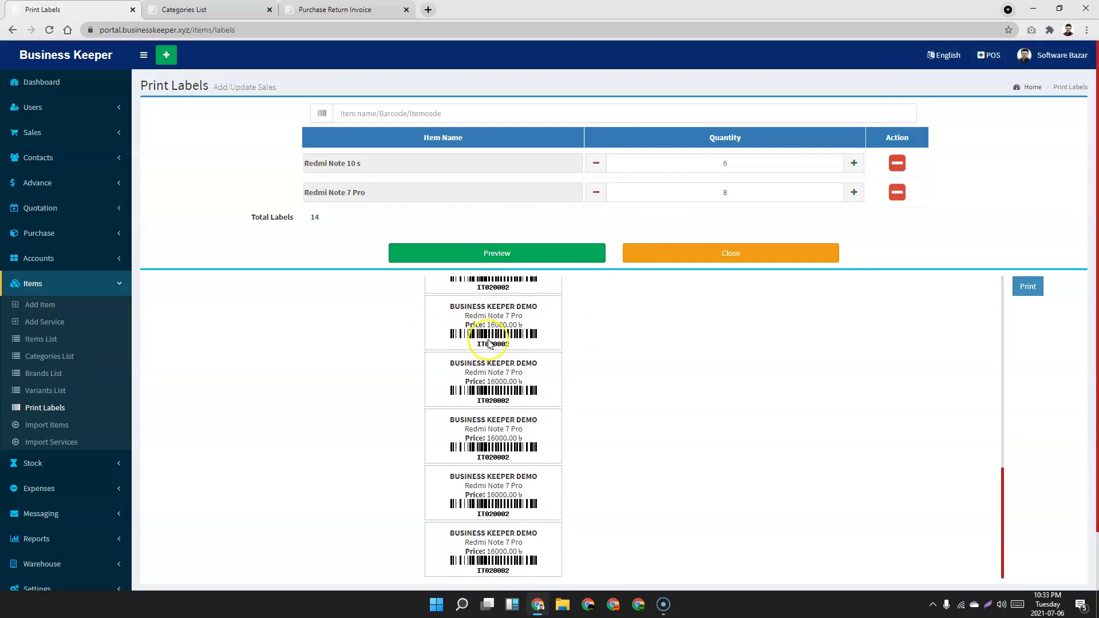
scroll(500, 363, "up", 6)
scroll(500, 362, "up", 2)
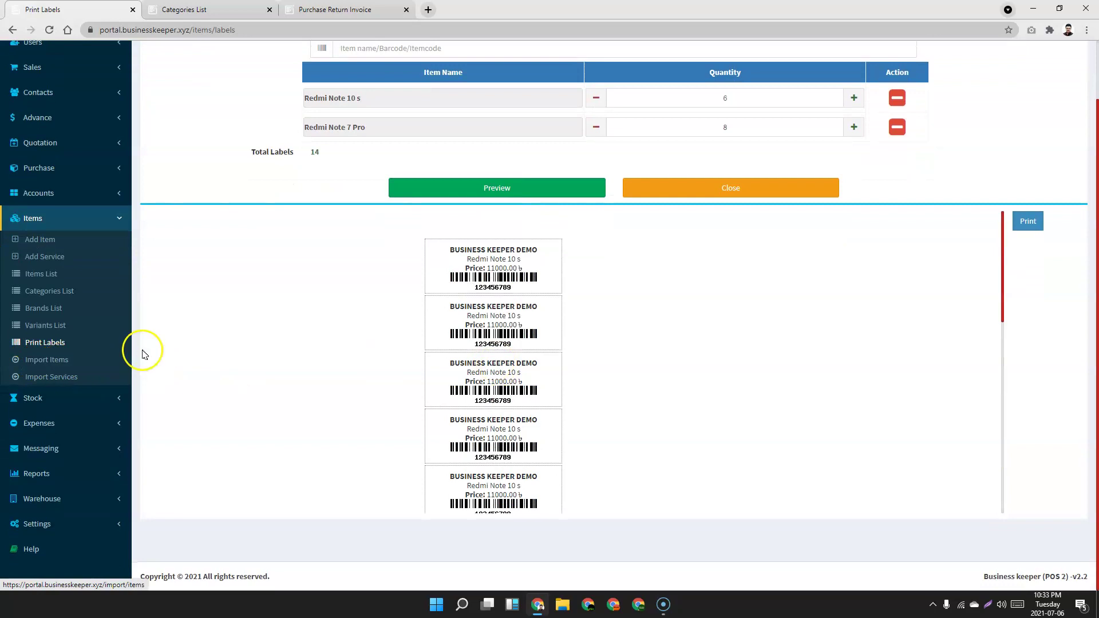
Save a new stock adjustment of 3 units of Redmi Note 7 Pro.
left_click(109, 398)
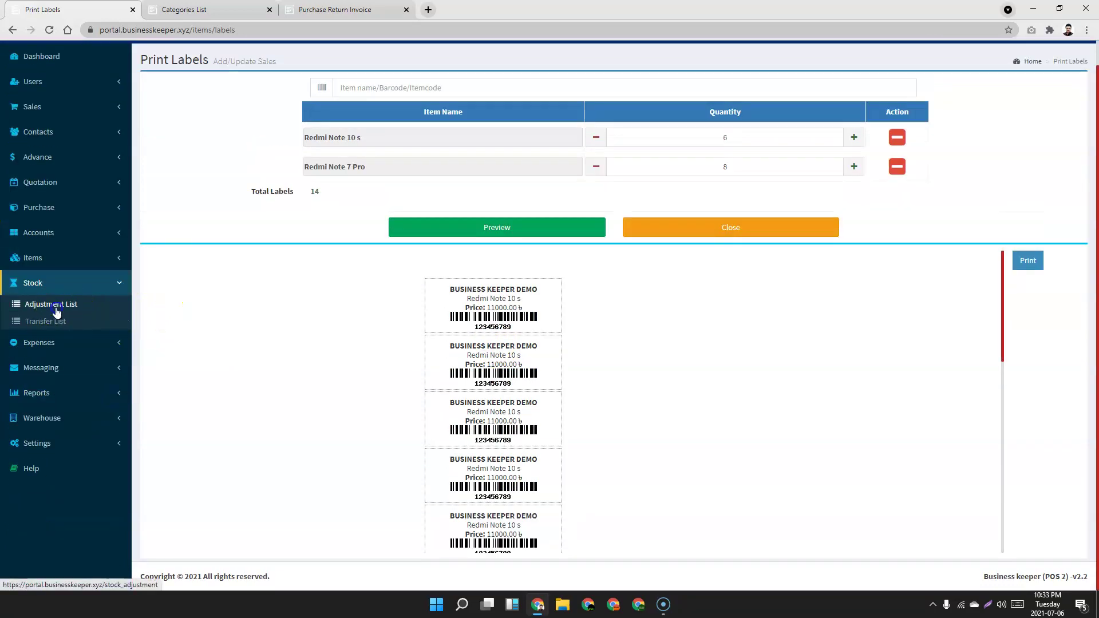
left_click(56, 312)
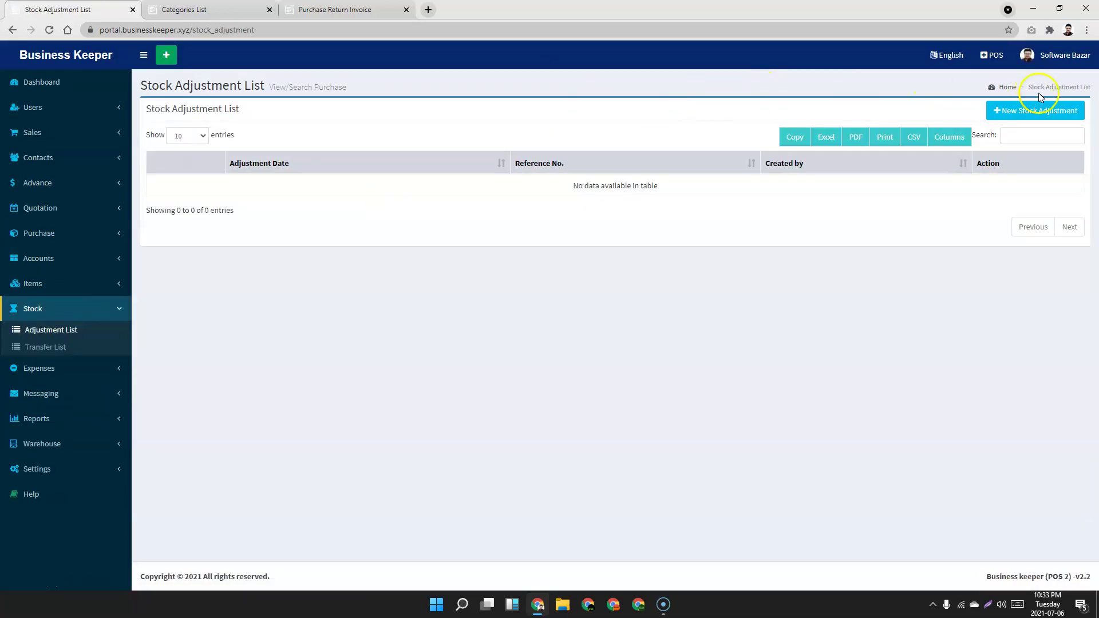
left_click(1045, 113)
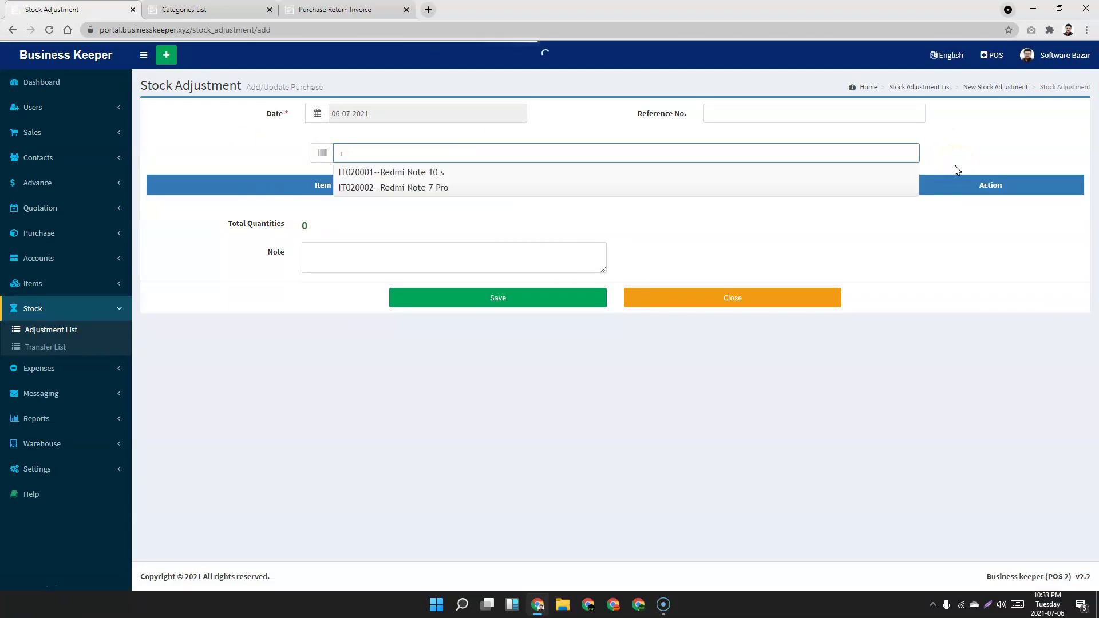
left_click(421, 191)
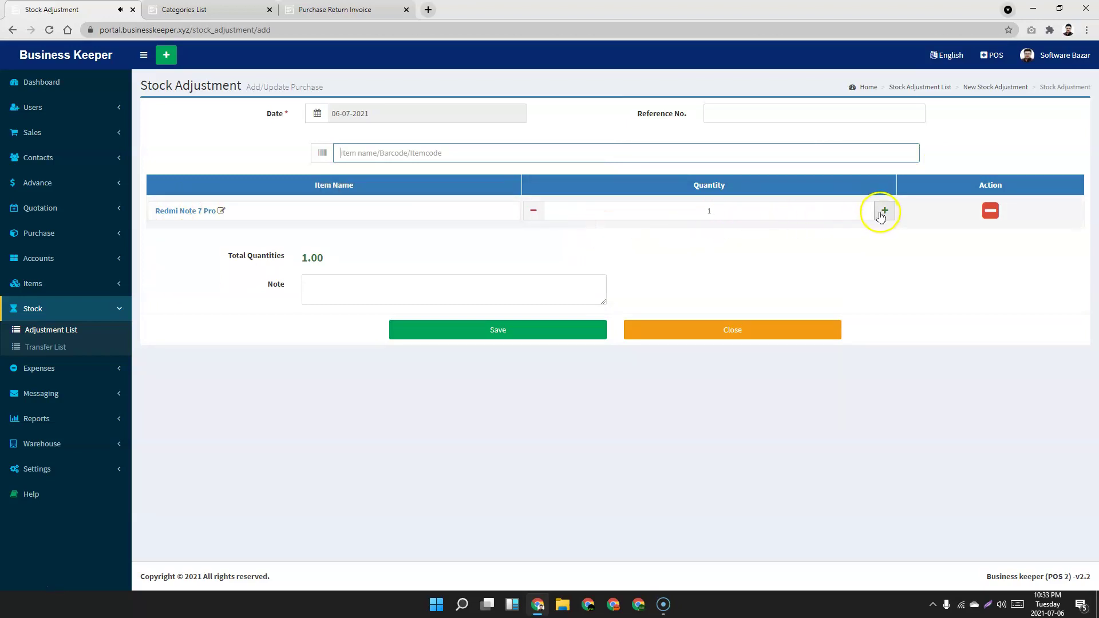
left_click(884, 211)
left_click(884, 211)
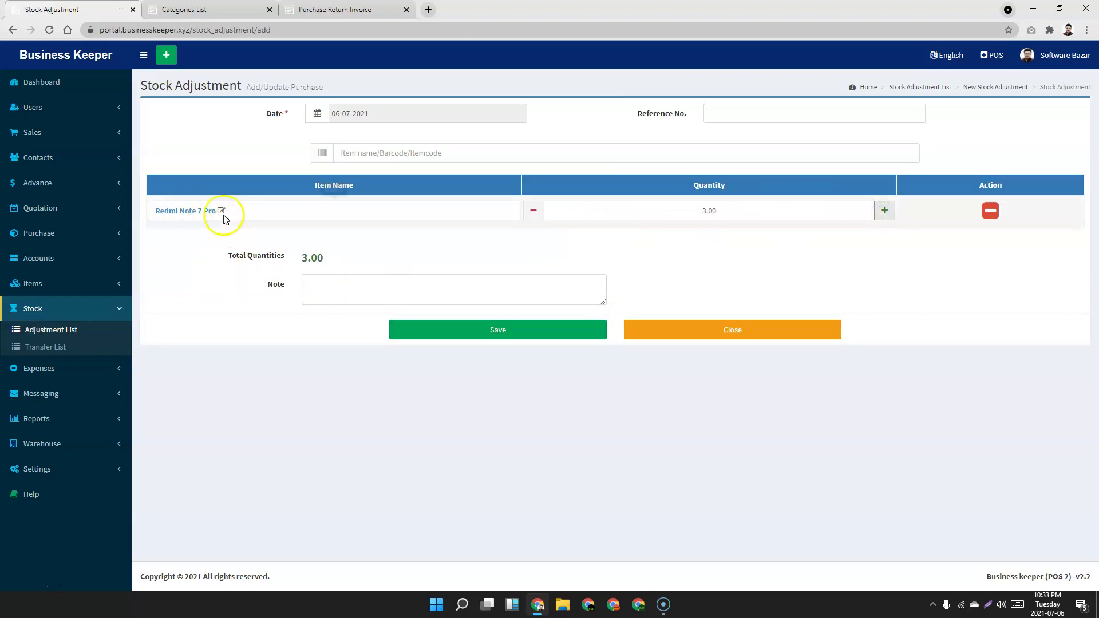
left_click(222, 211)
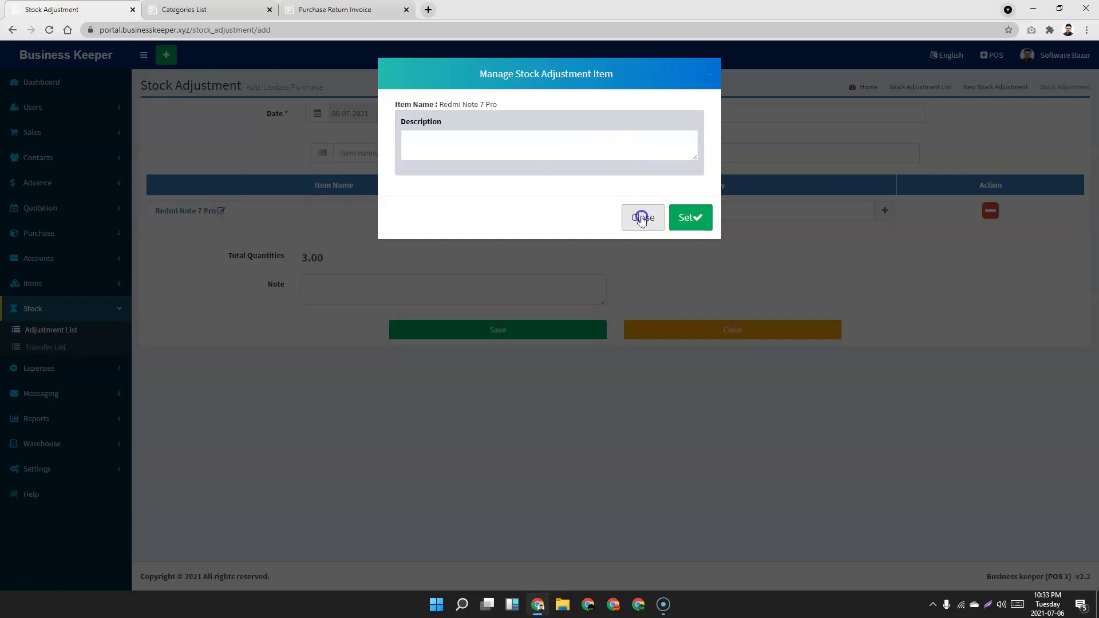
left_click(642, 220)
left_click(499, 332)
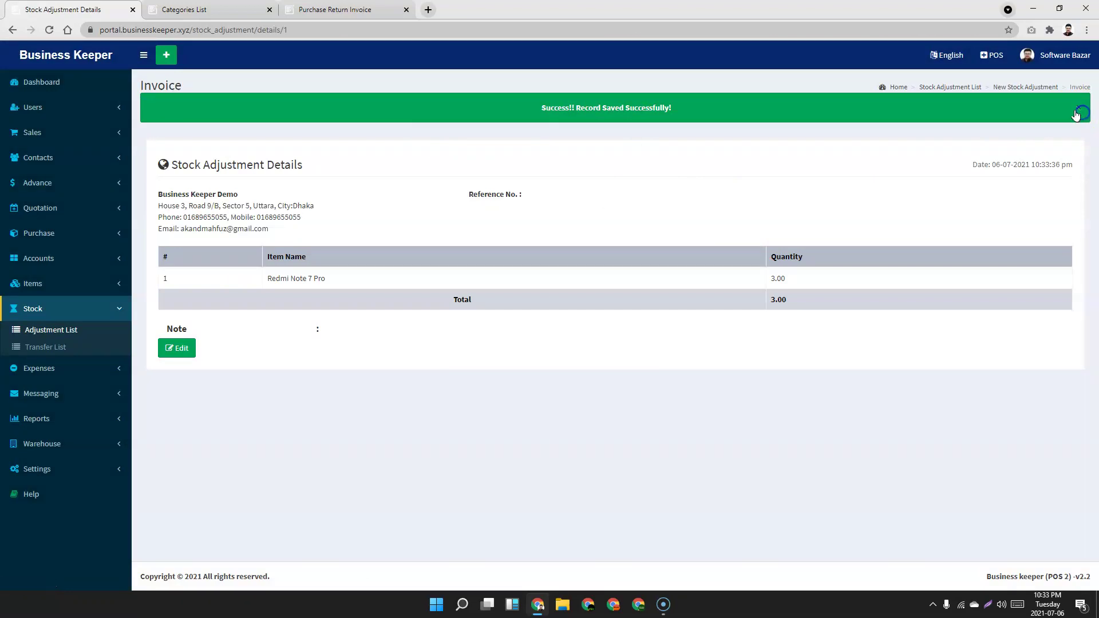
left_click(1076, 113)
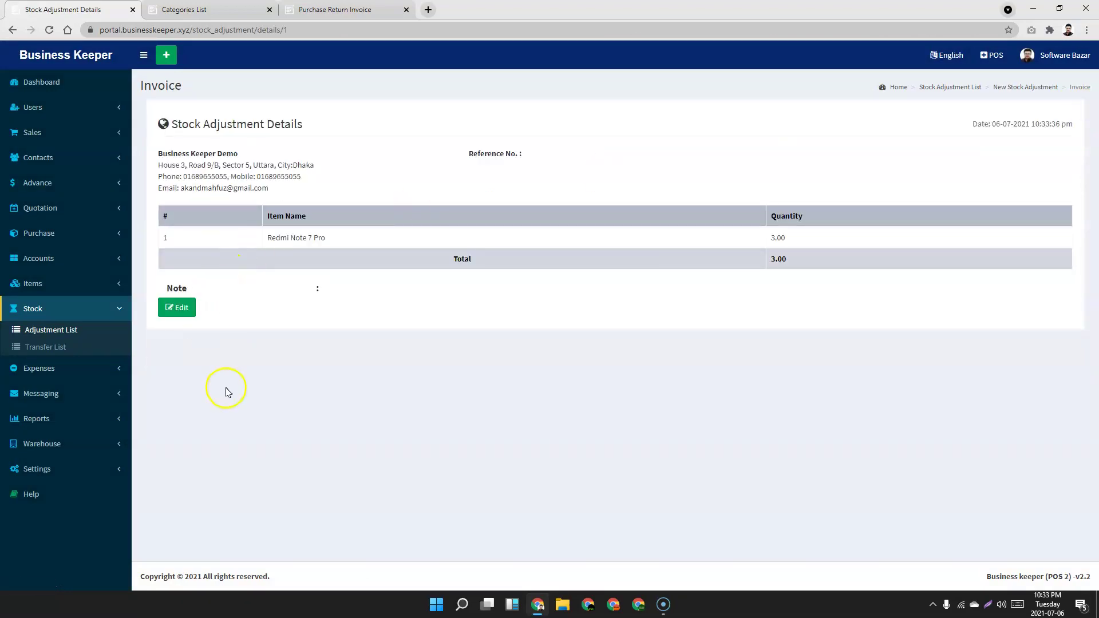
Review the Items List, then open the still-empty Stock Transfer List.
left_click(51, 283)
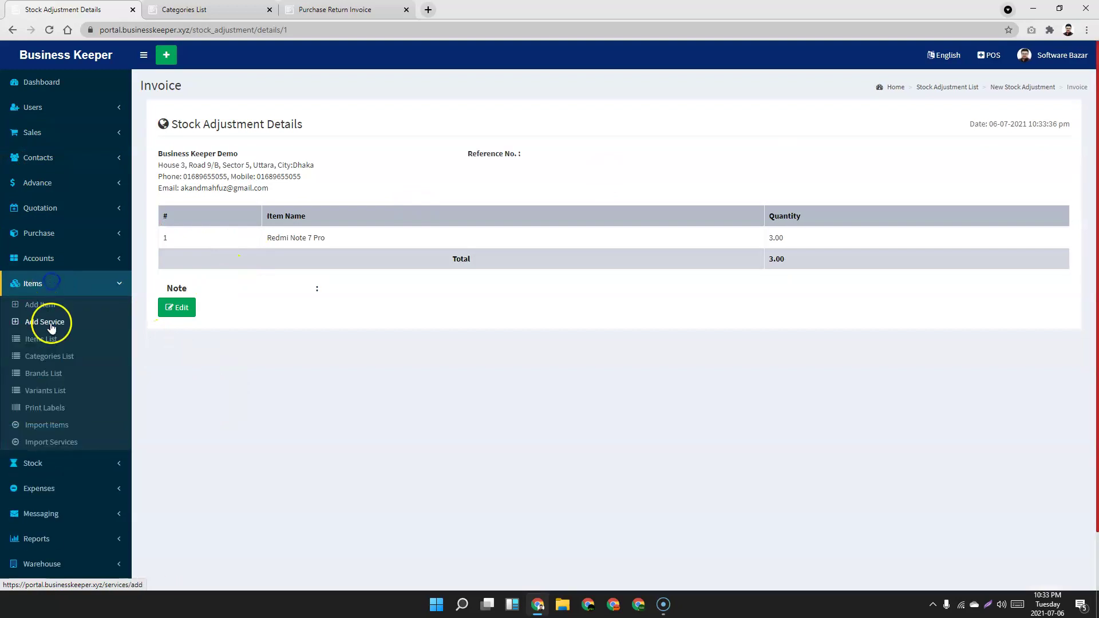
left_click(41, 340)
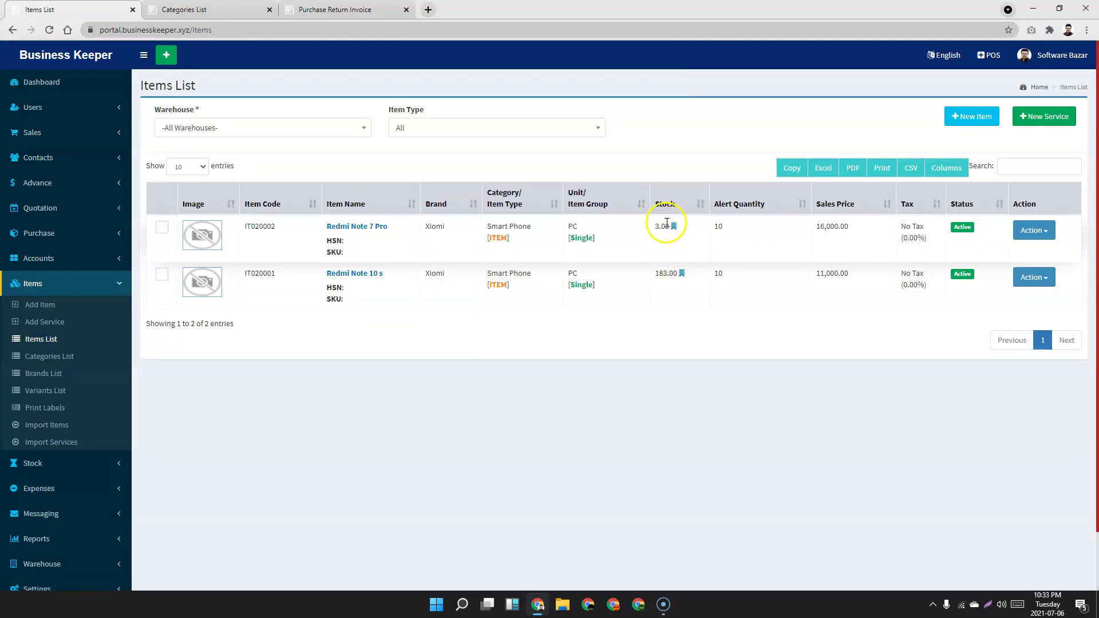
scroll(229, 390, "down", 1)
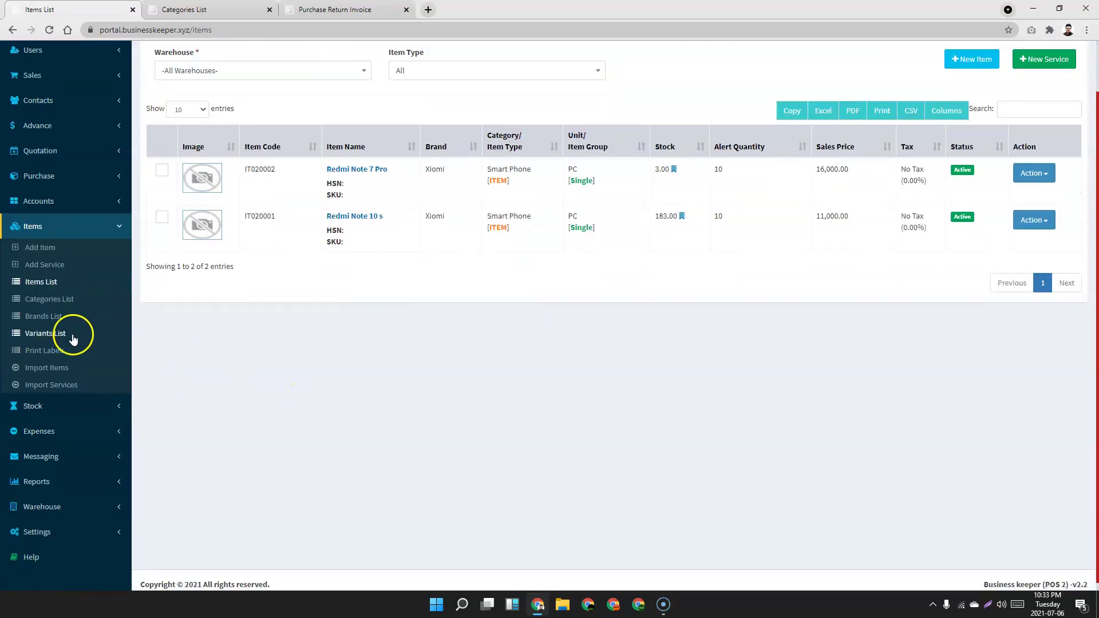
left_click(100, 397)
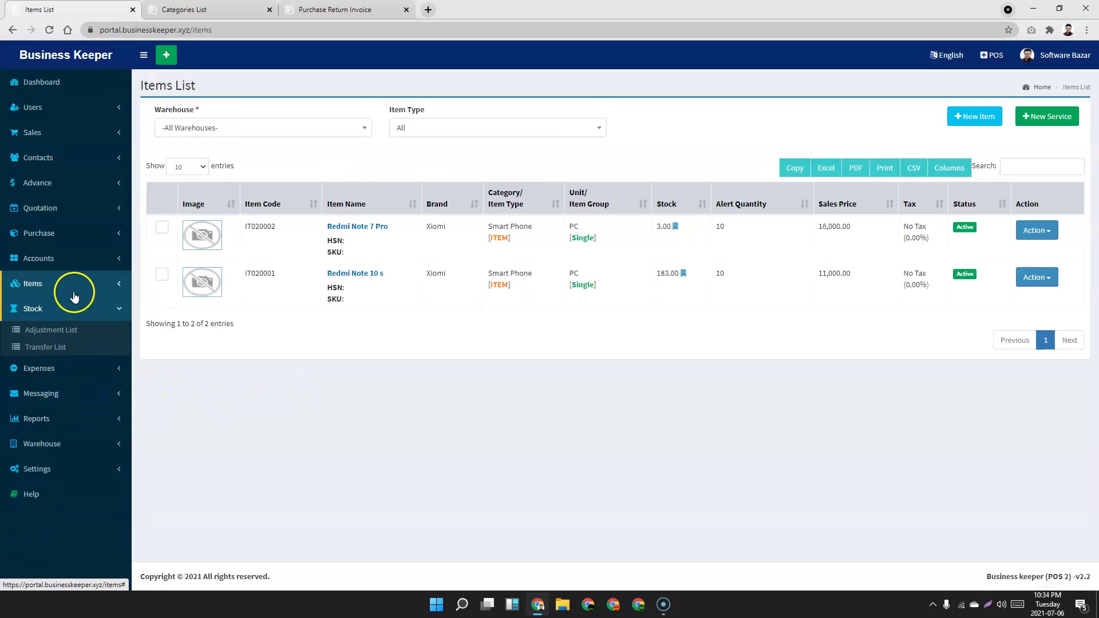
left_click(39, 350)
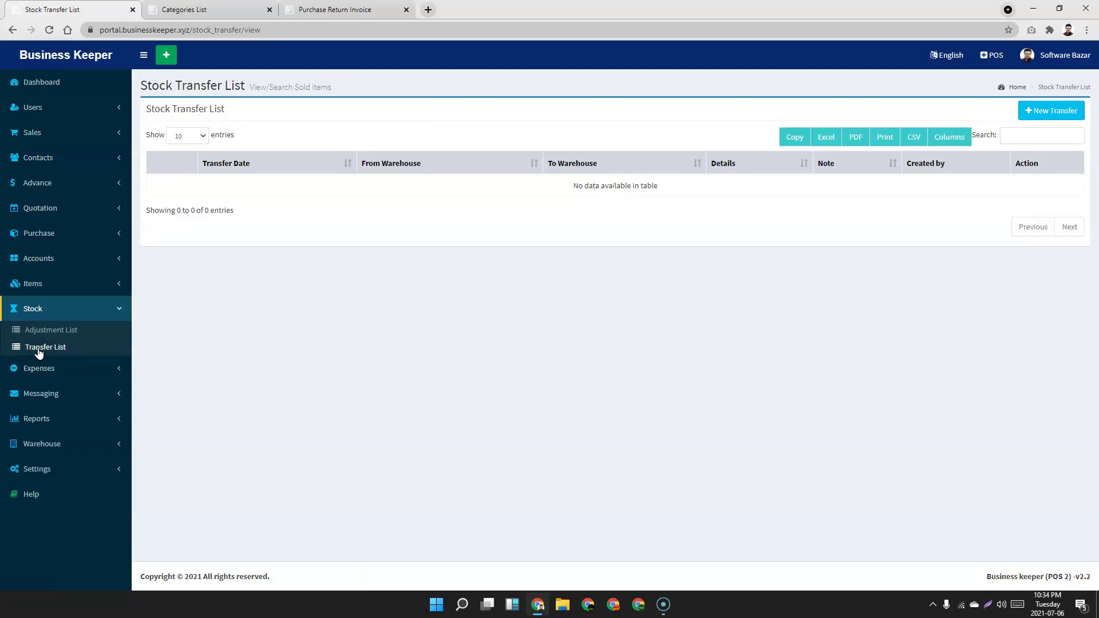
Start a new expense, find its Category dropdown empty, and open the expense Categories List.
left_click(120, 312)
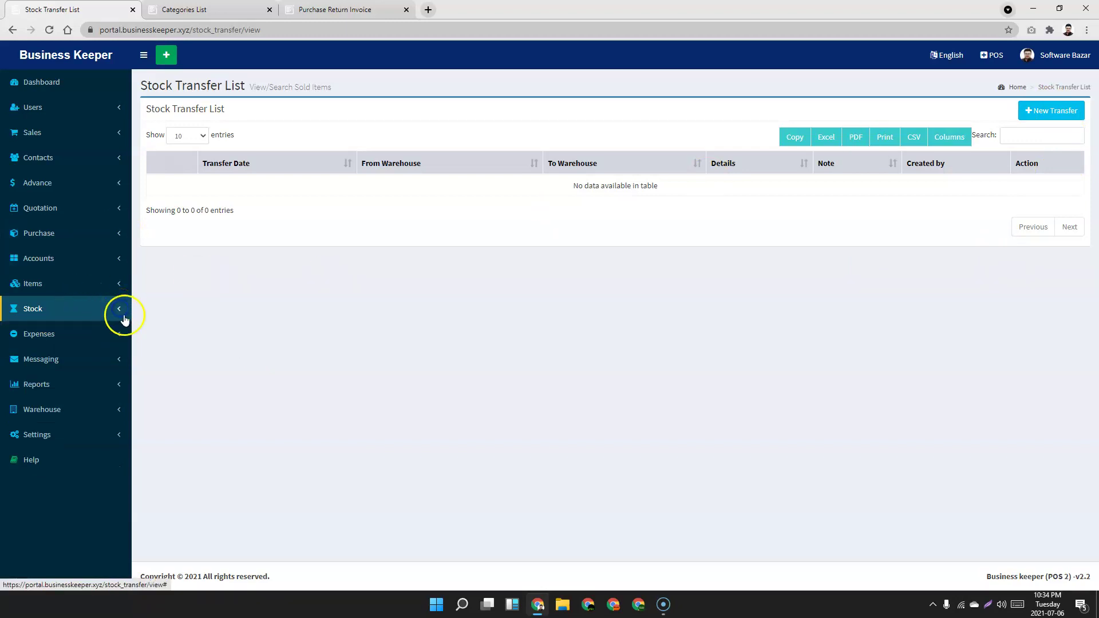
left_click(98, 341)
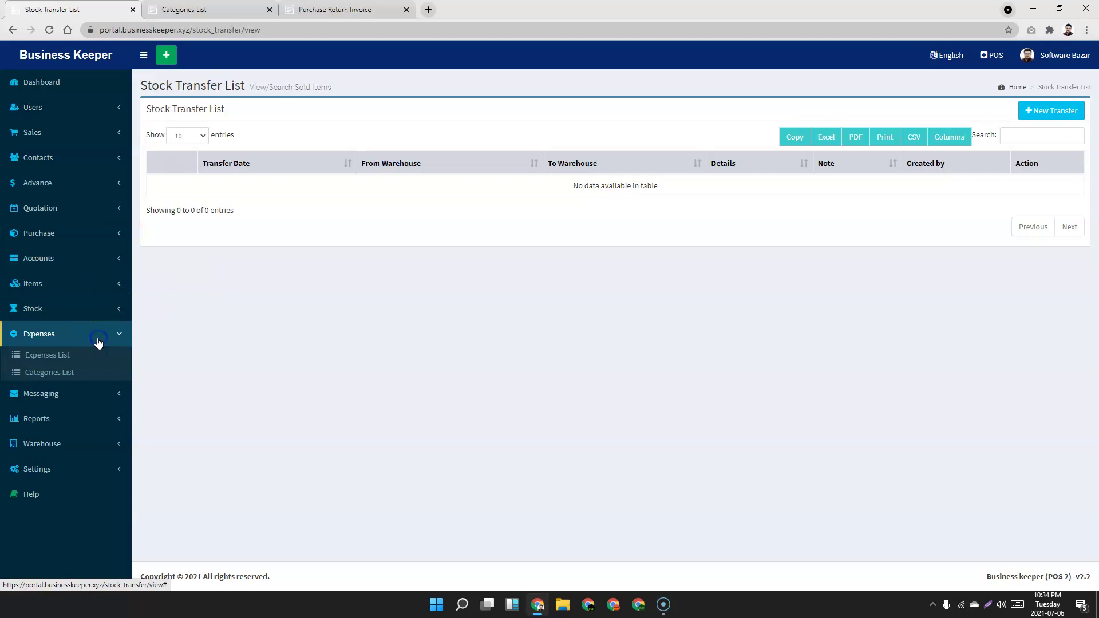
left_click(40, 361)
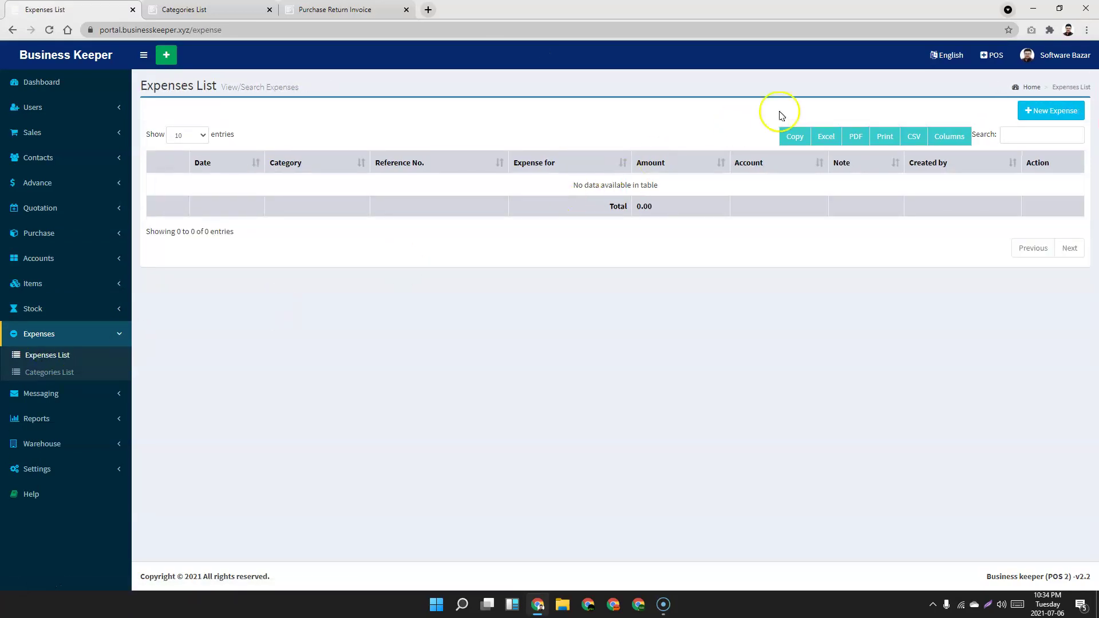
left_click(1060, 125)
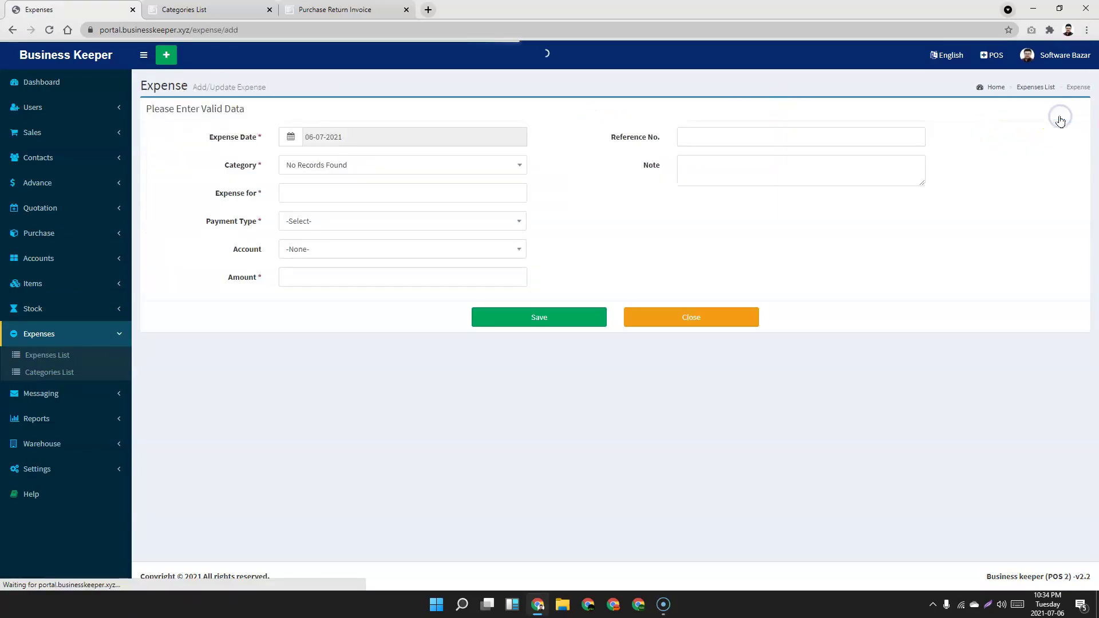
left_click(344, 165)
left_click(344, 166)
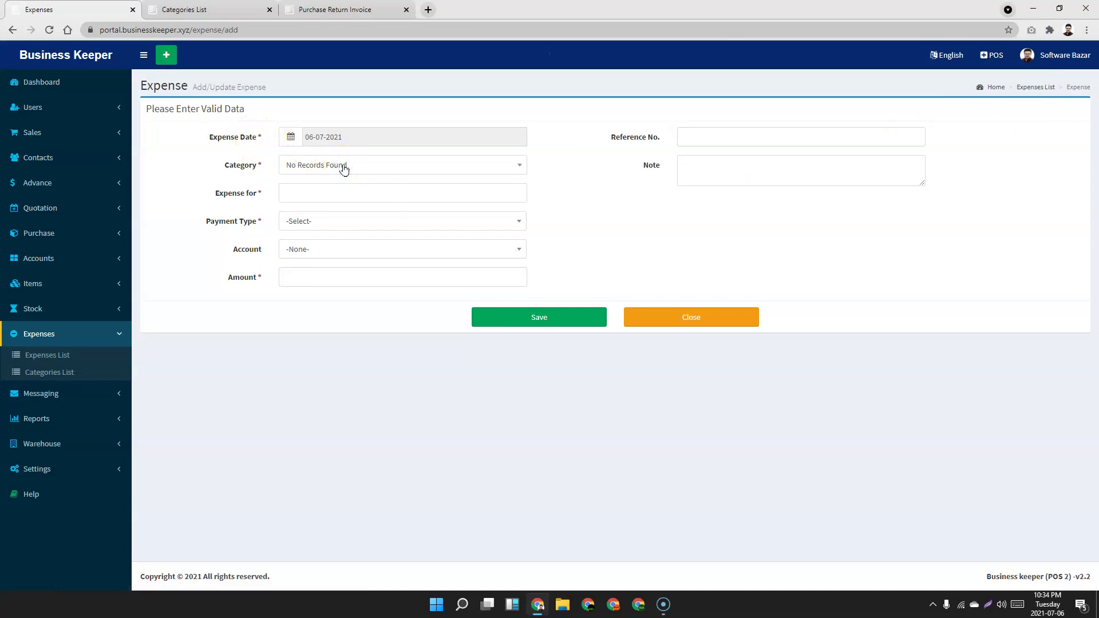
left_click(39, 373)
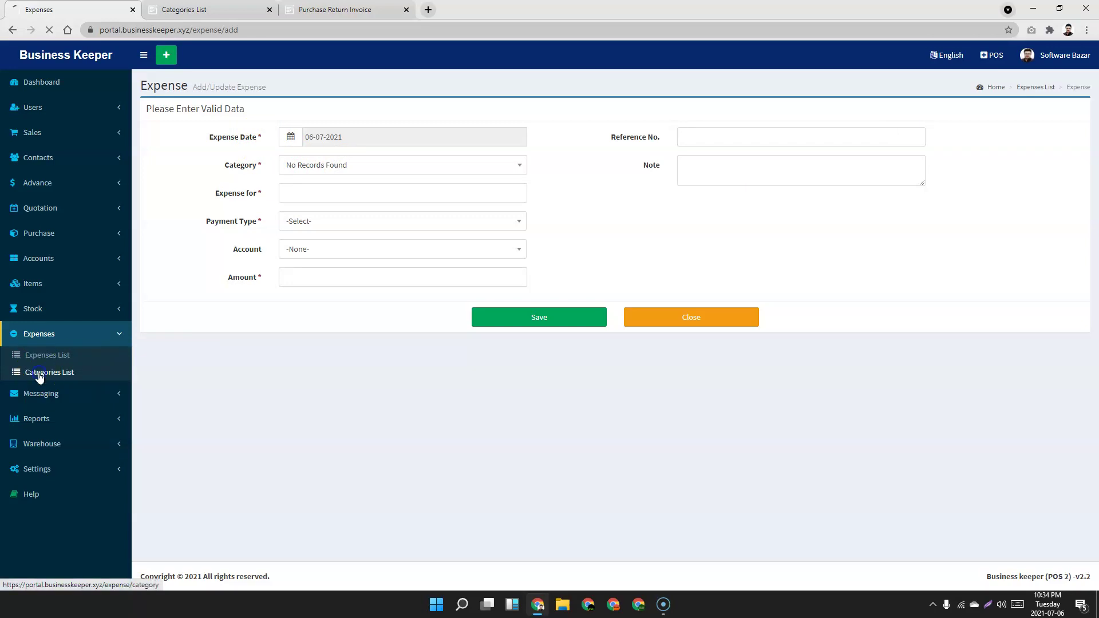
Create the Shop Rent and Entertainment expense categories, then begin a new expense.
left_click(1051, 112)
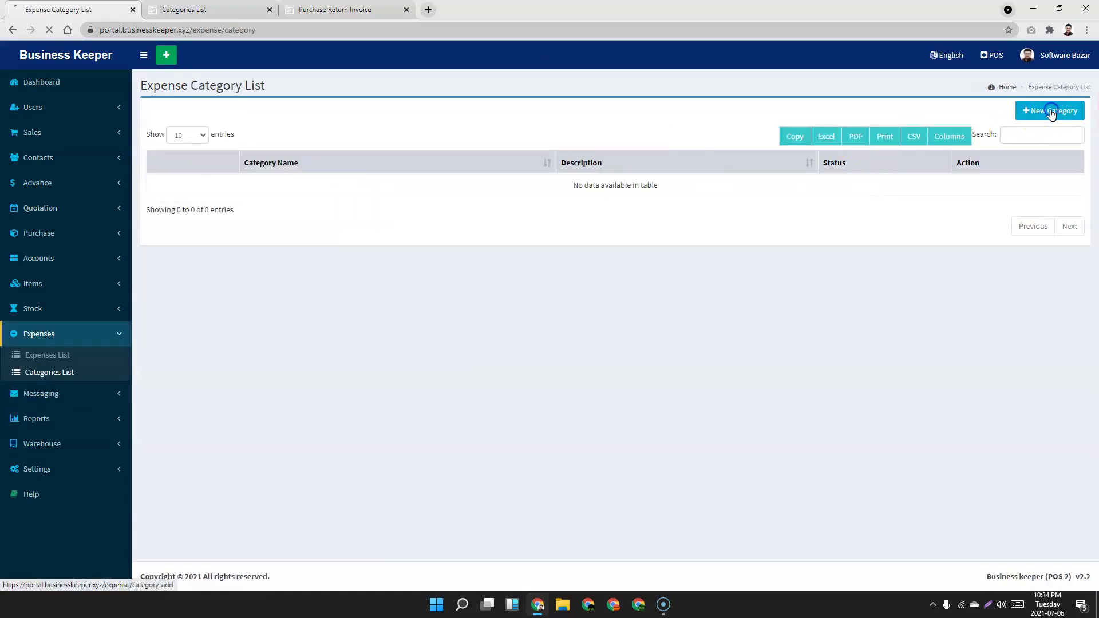
left_click(364, 127)
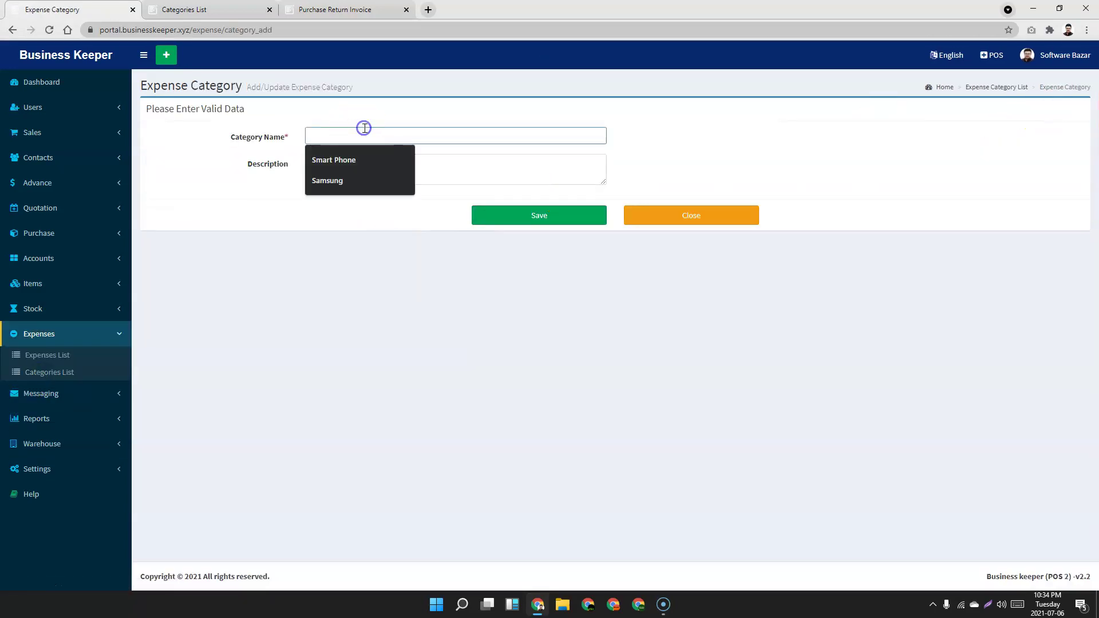
type("Sshop Rent")
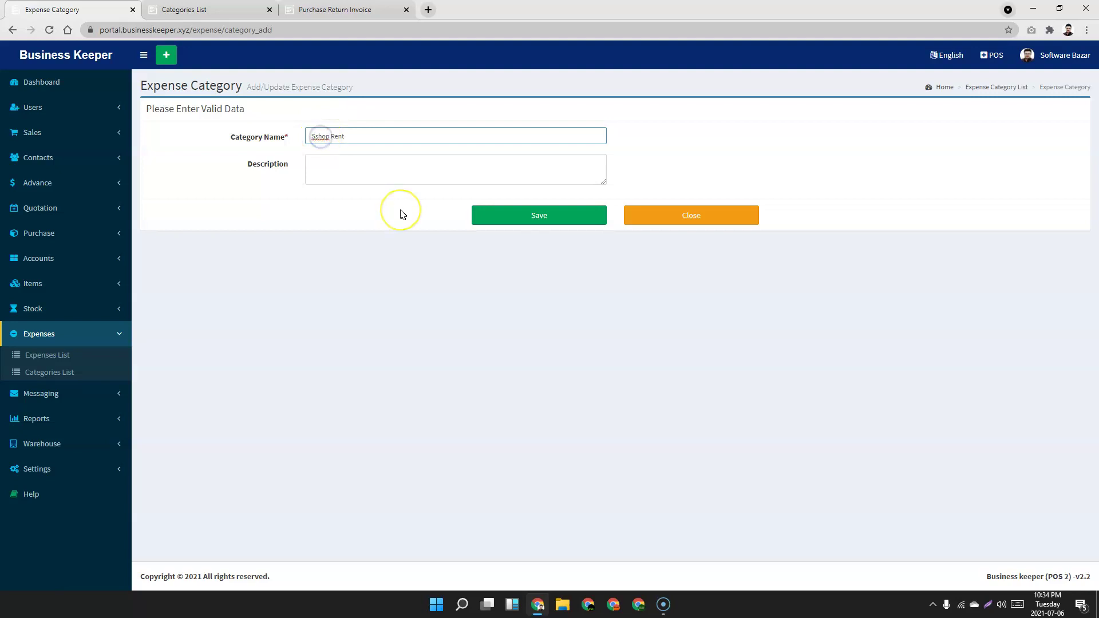
left_click(559, 216)
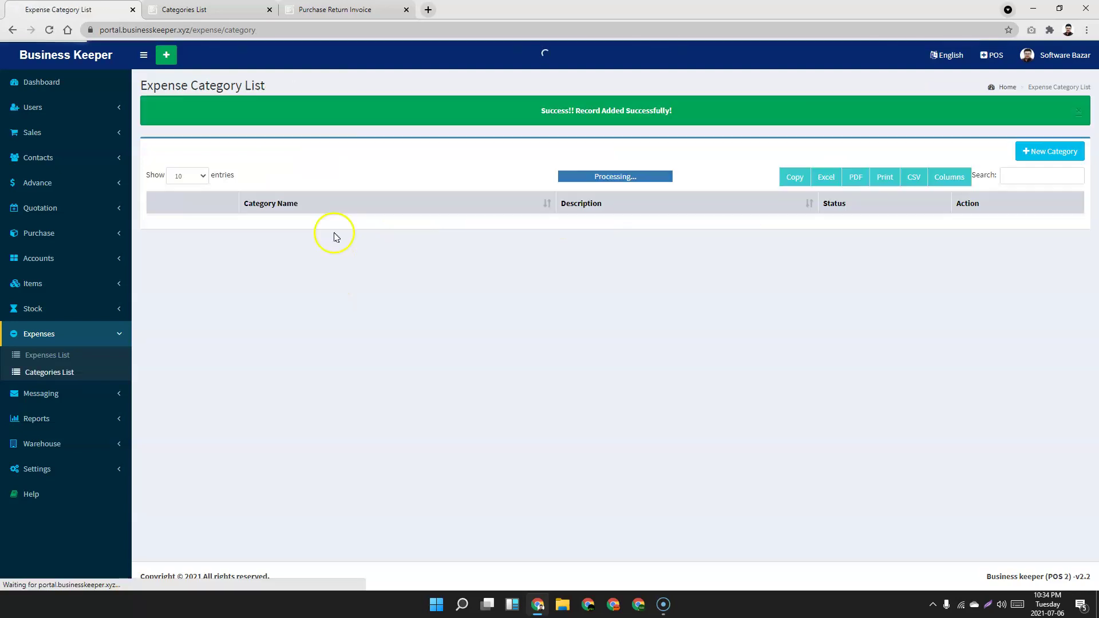
left_click(1055, 152)
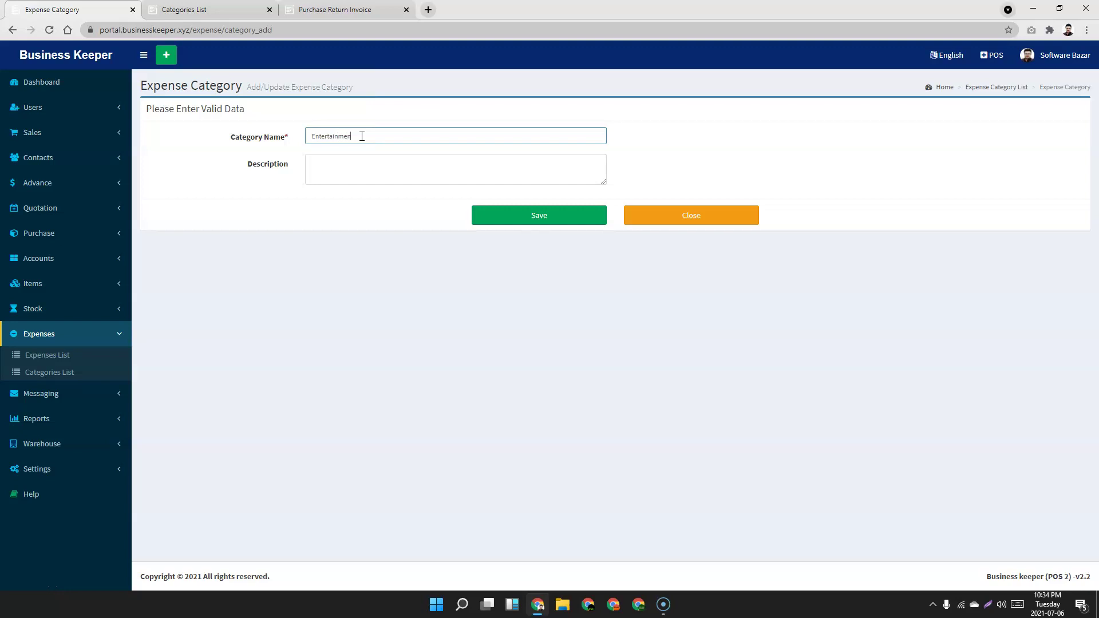
left_click(537, 215)
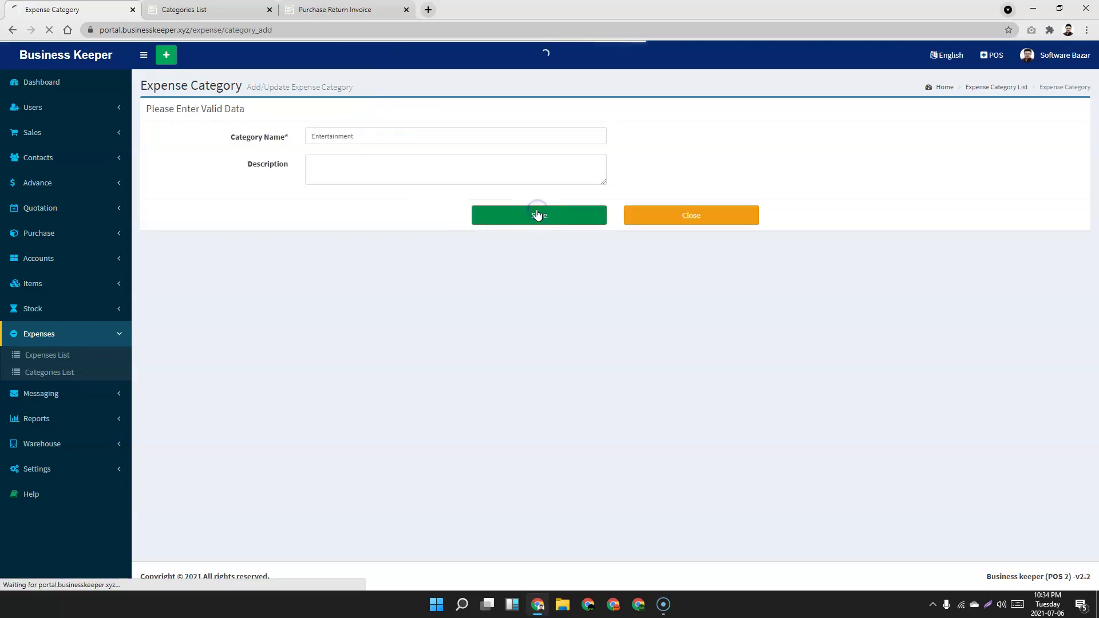
left_click(45, 355)
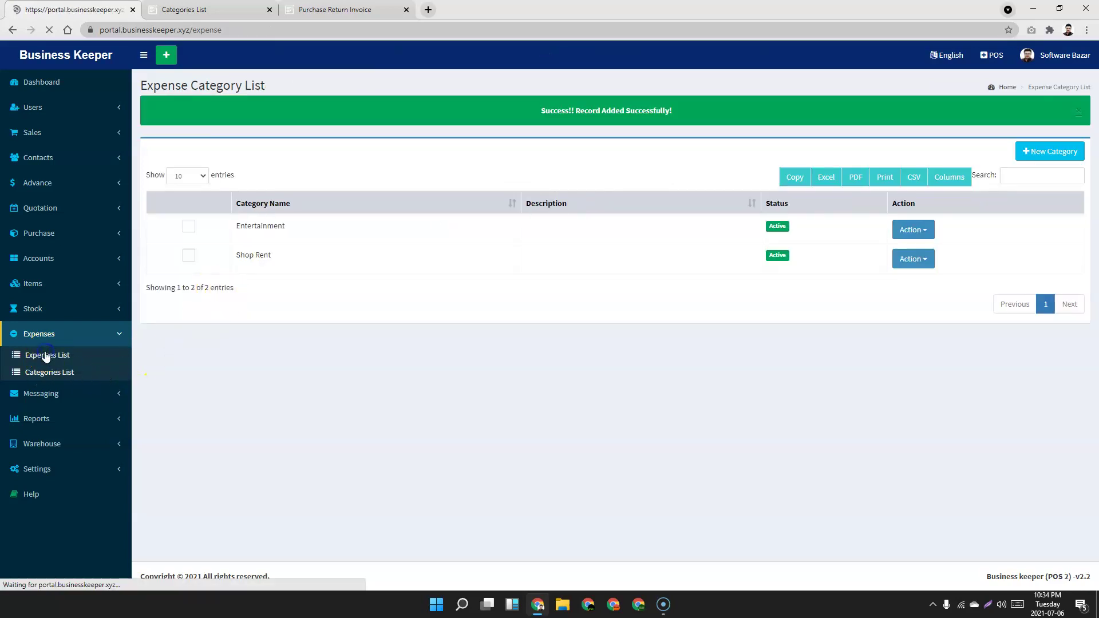
left_click(1070, 115)
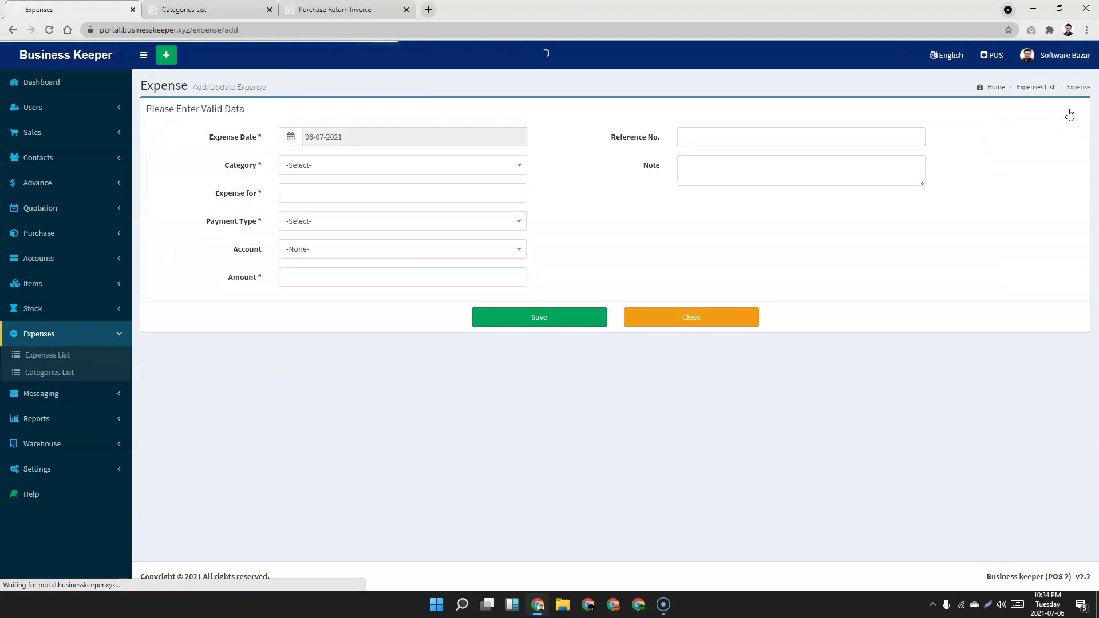
Save an Entertainment expense 'Evening Snacks': CASH, BKASH account, 1000, note 'To Entertain Staff'.
left_click(405, 166)
left_click(346, 241)
left_click(326, 194)
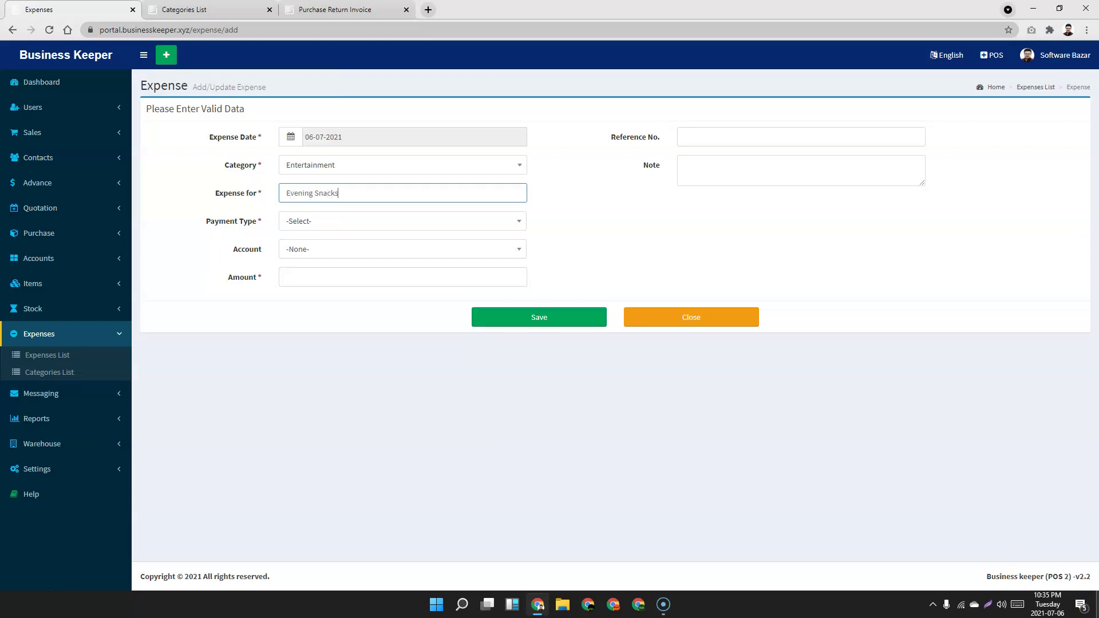
left_click(431, 221)
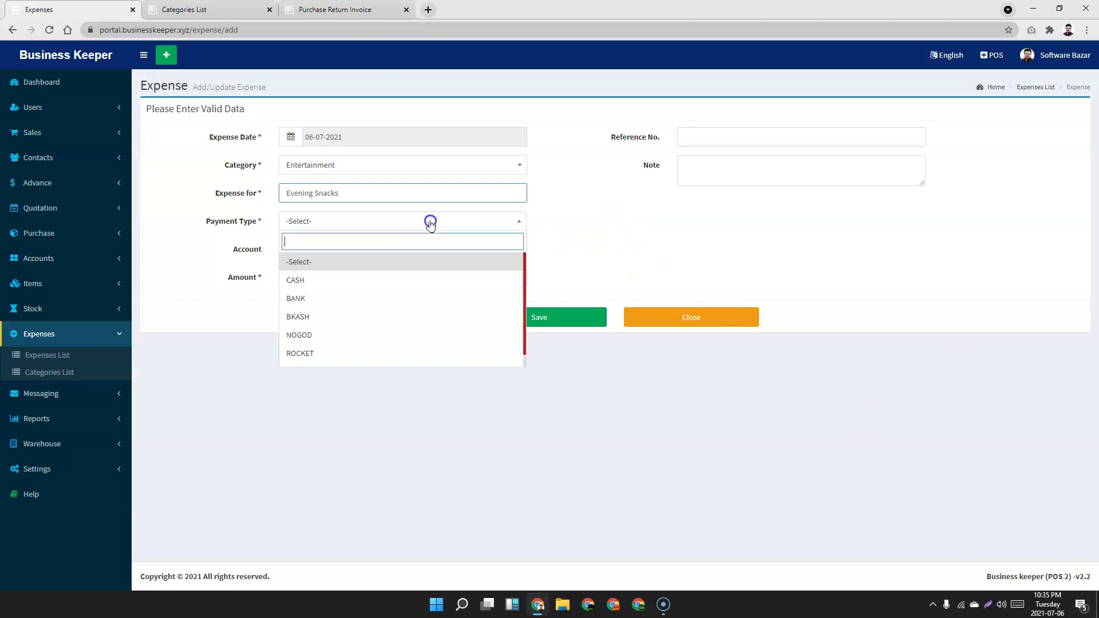
left_click(377, 285)
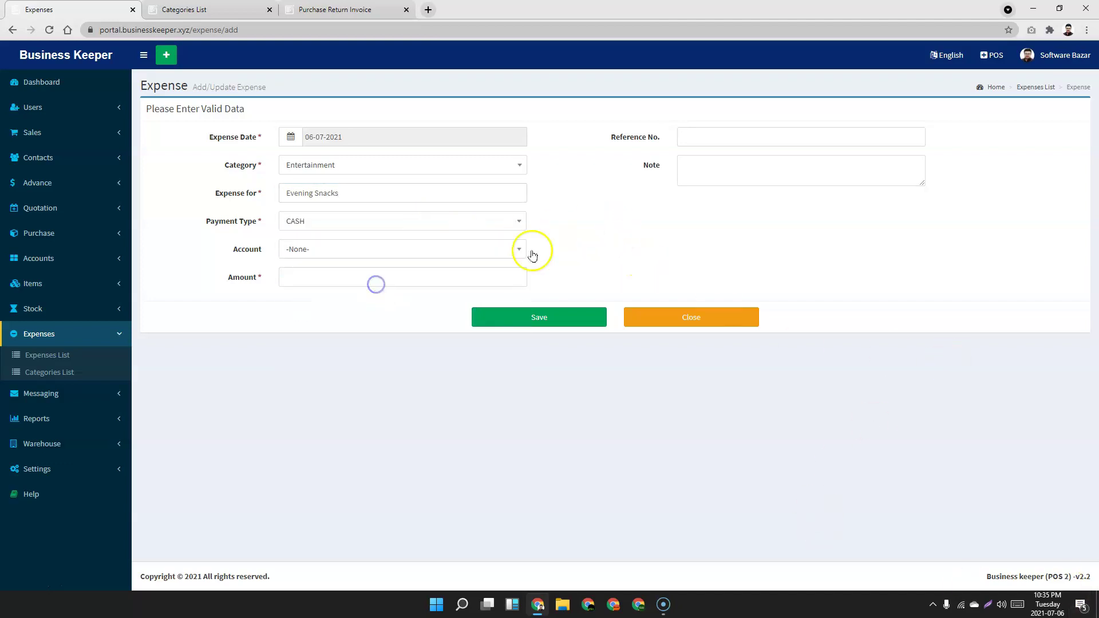
left_click(388, 251)
left_click(331, 324)
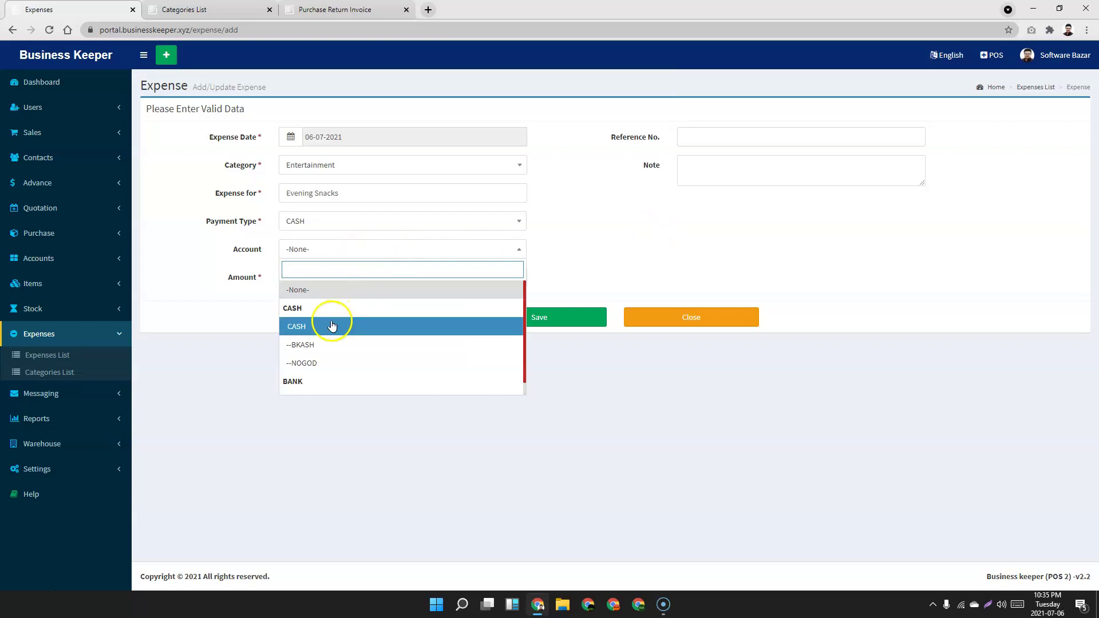
left_click(211, 249)
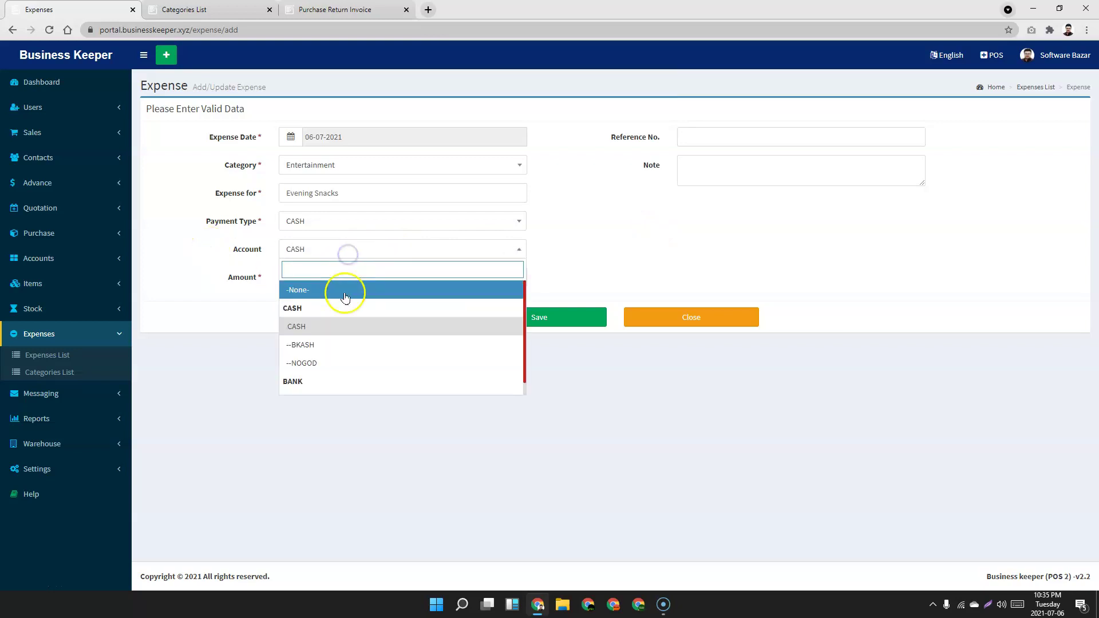
left_click(336, 345)
left_click(321, 273)
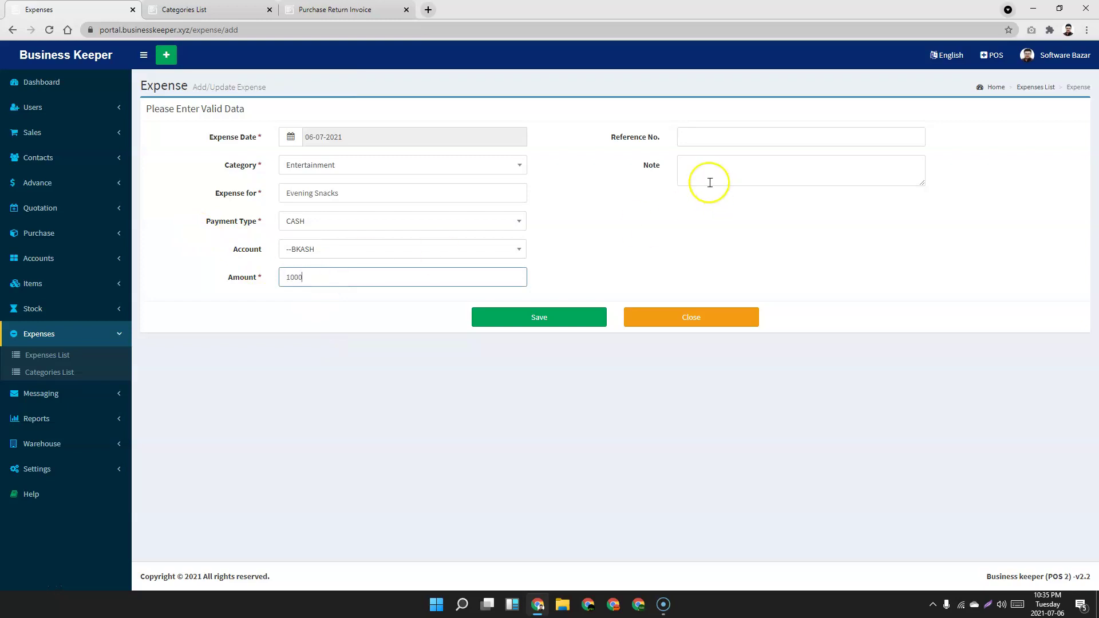
left_click(729, 168)
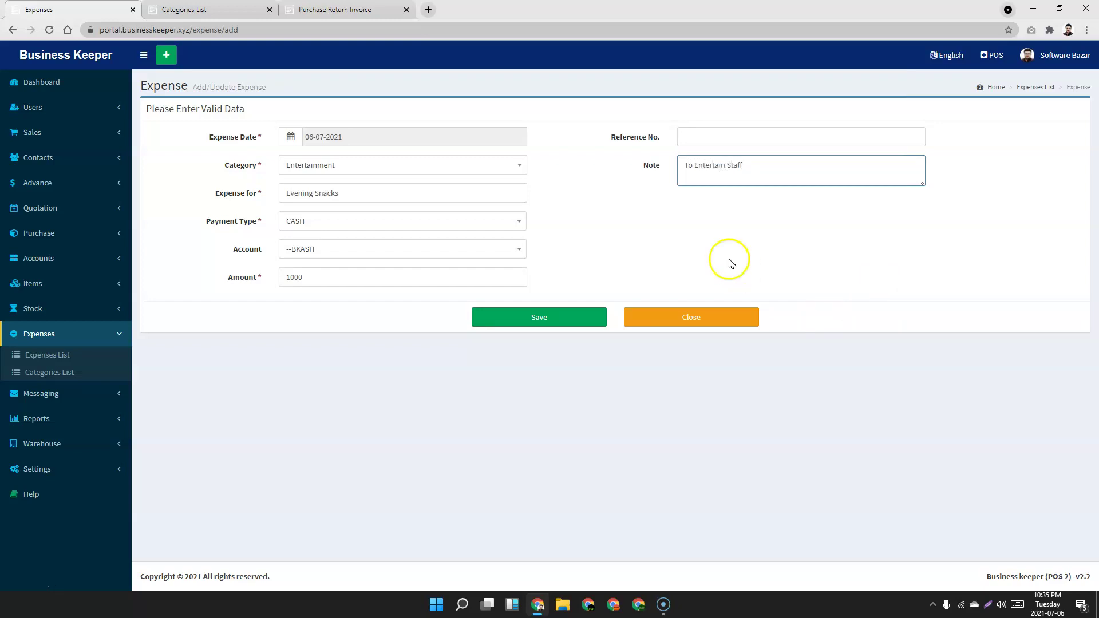
left_click(560, 318)
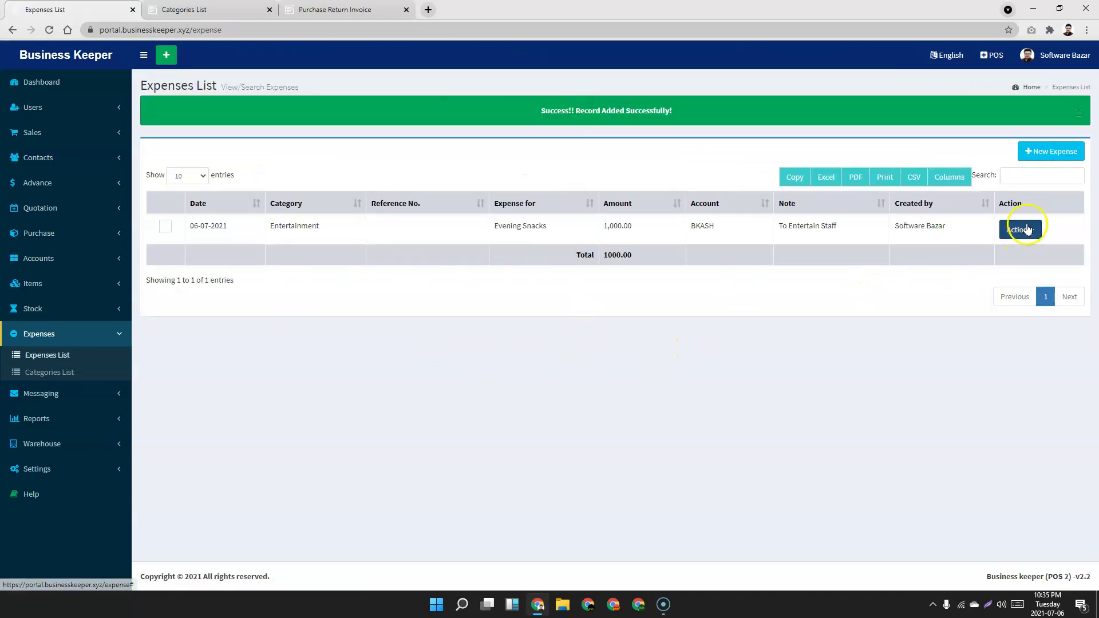
Inspect the saved expense row's edit and delete options, then dismiss them.
left_click(1021, 230)
left_click(625, 273)
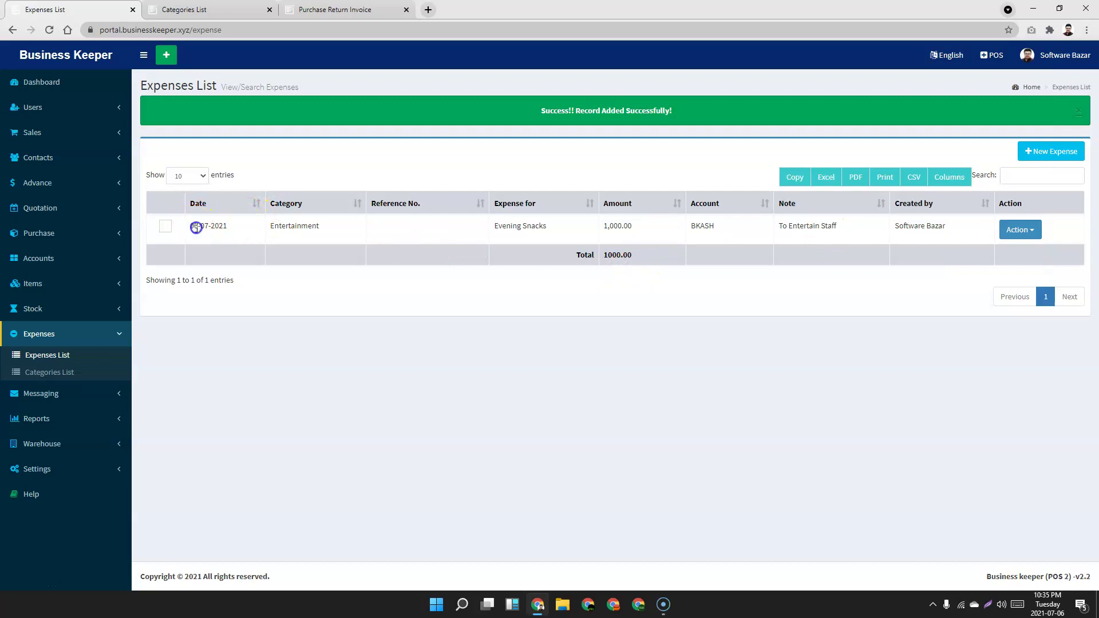
left_click_drag(196, 228, 900, 245)
left_click(870, 302)
Enter two suggested mobile numbers, comma-separated, as SMS recipients, then expand the Reports list.
left_click(57, 401)
left_click(52, 392)
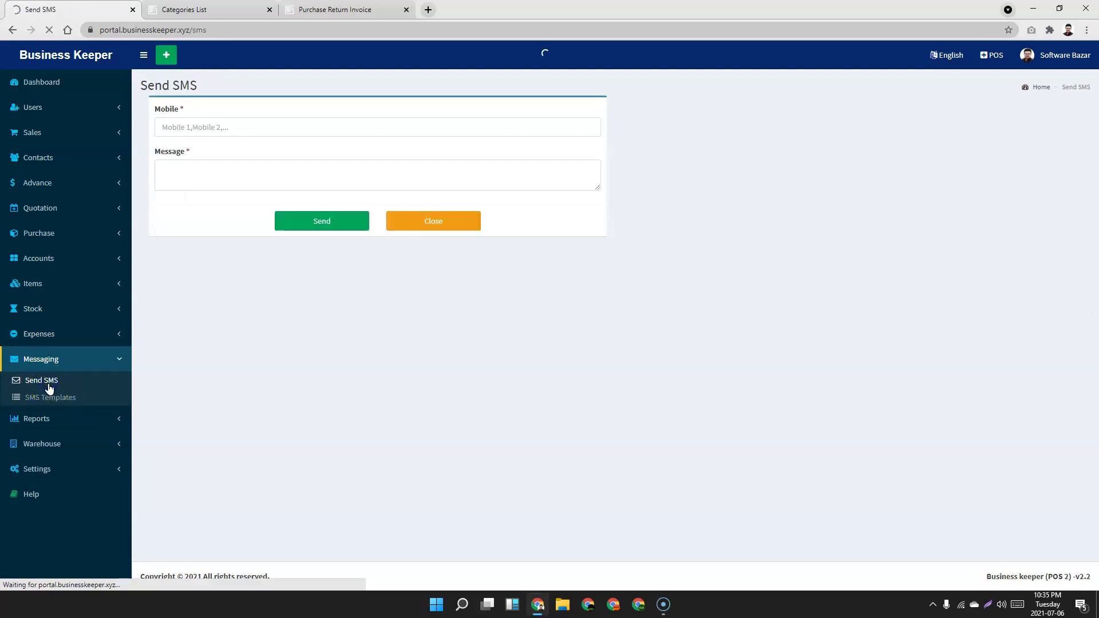
left_click(234, 133)
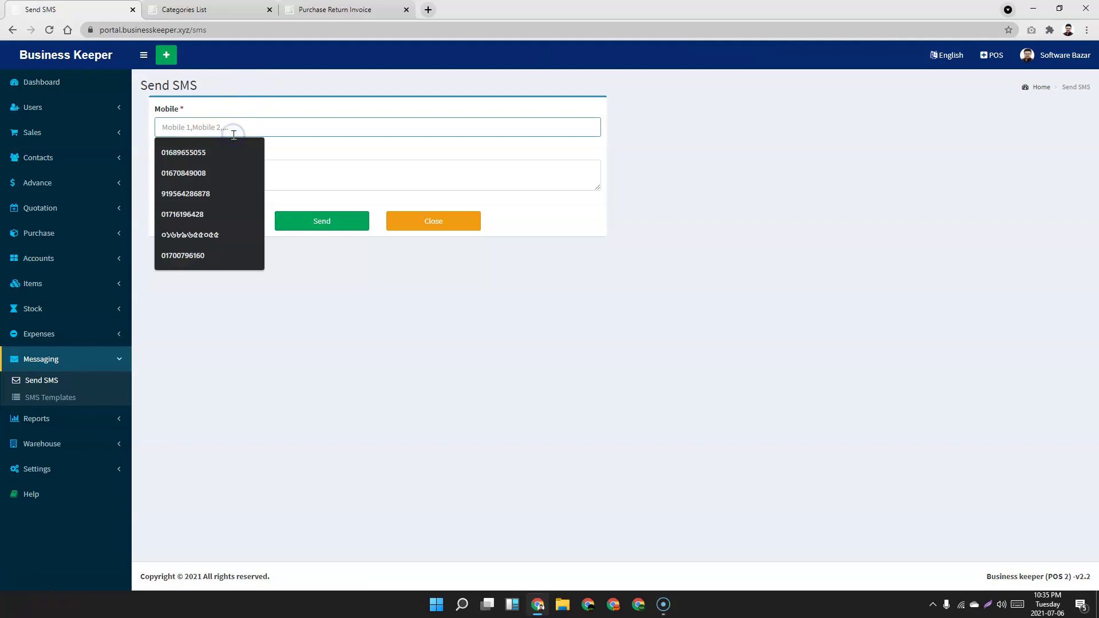
left_click(200, 153)
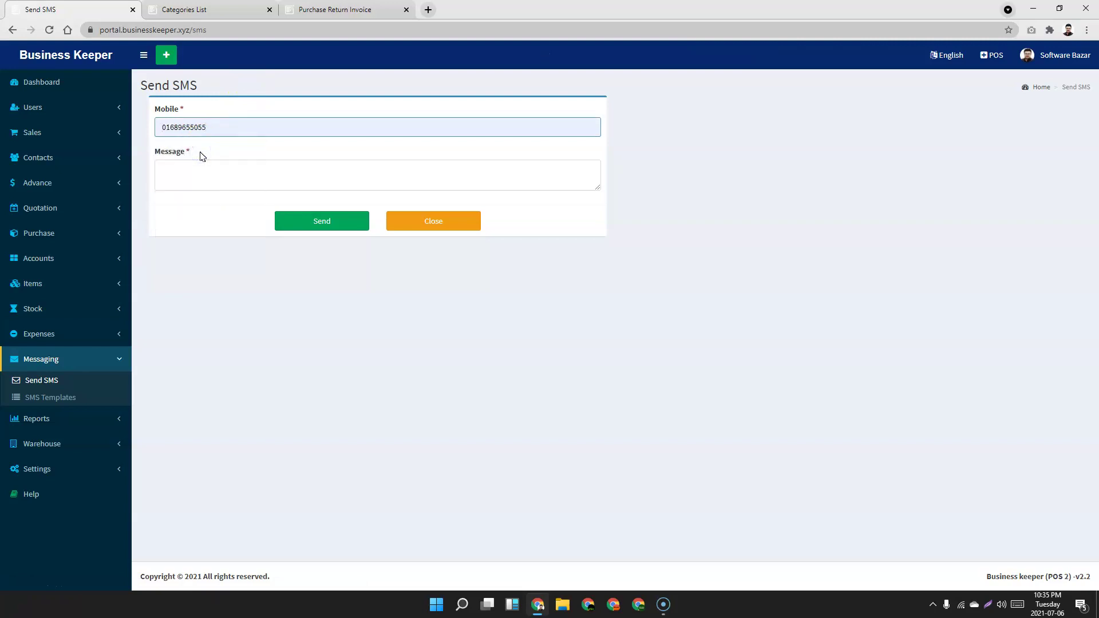
left_click(201, 153)
left_click(232, 176)
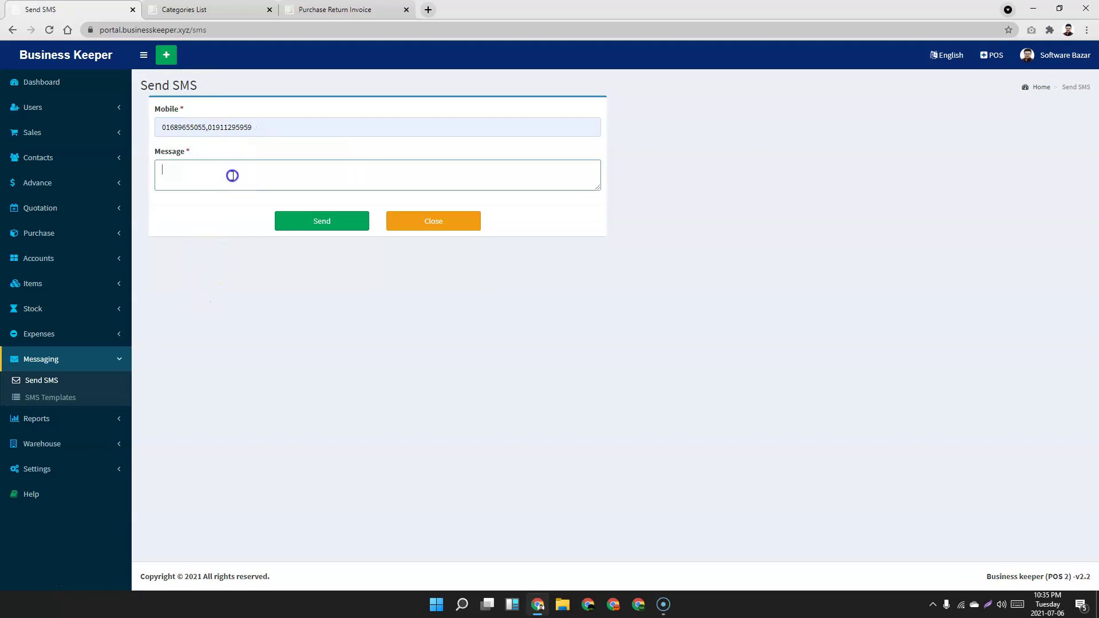
left_click(193, 316)
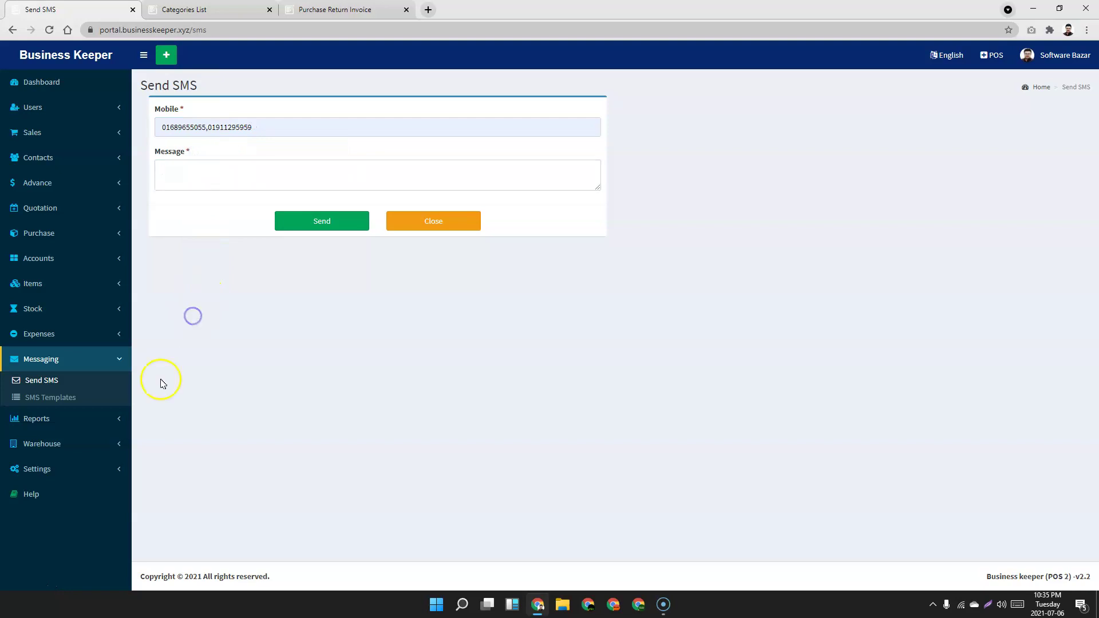
left_click(105, 419)
scroll(238, 371, "down", 2)
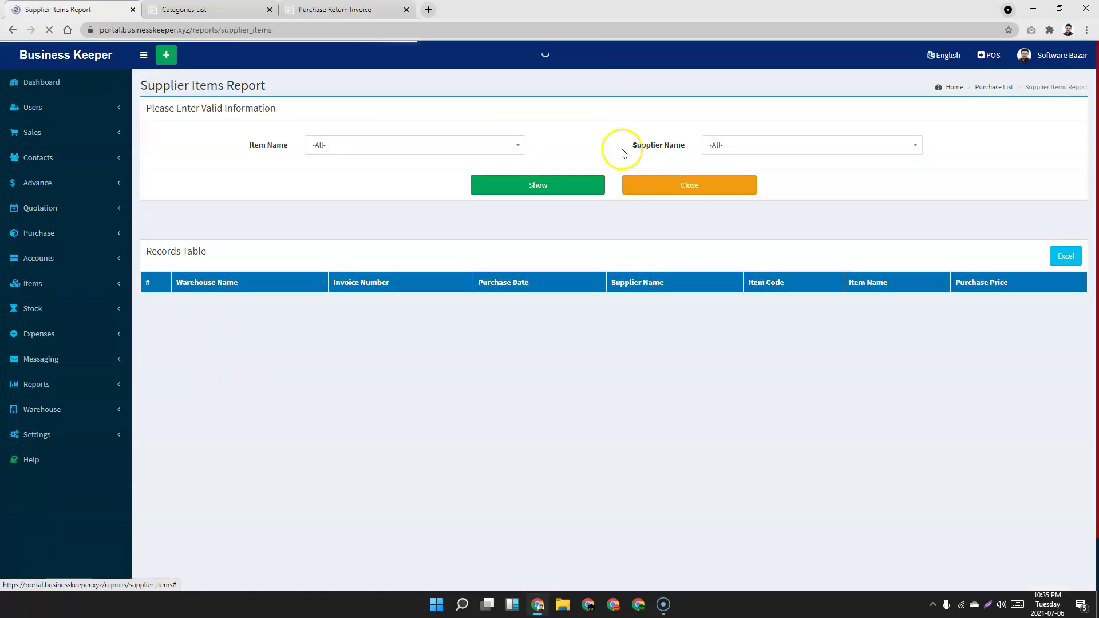
Filter the Supplier Items Report to MI Bangladesh and Redmi Note 10 s, opening the first invoice.
left_click(799, 143)
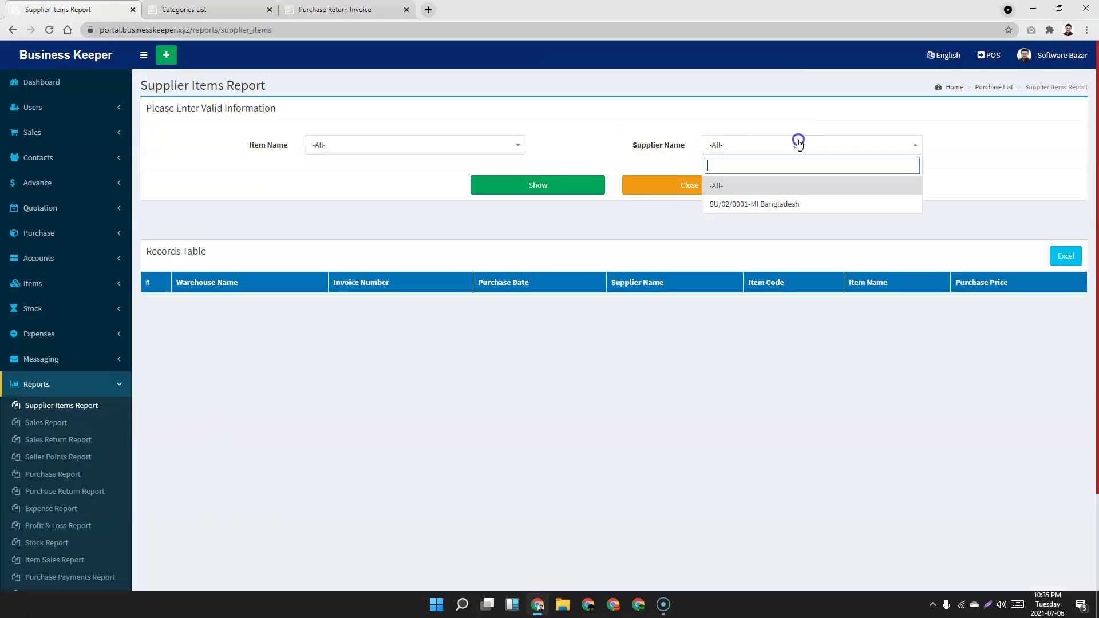
left_click(776, 205)
left_click(534, 186)
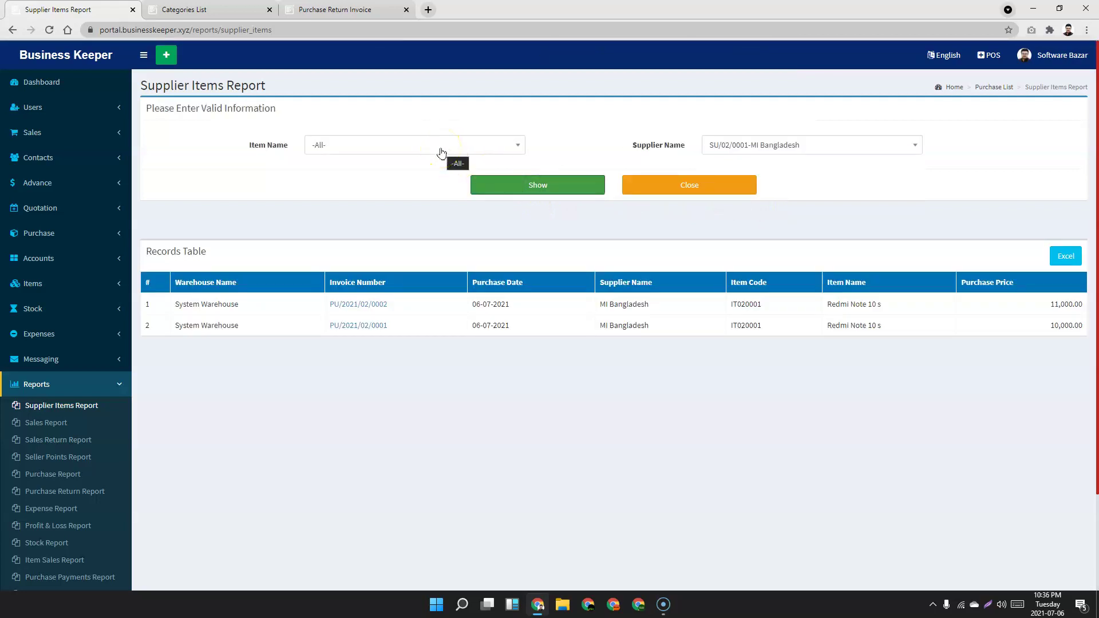
left_click(441, 150)
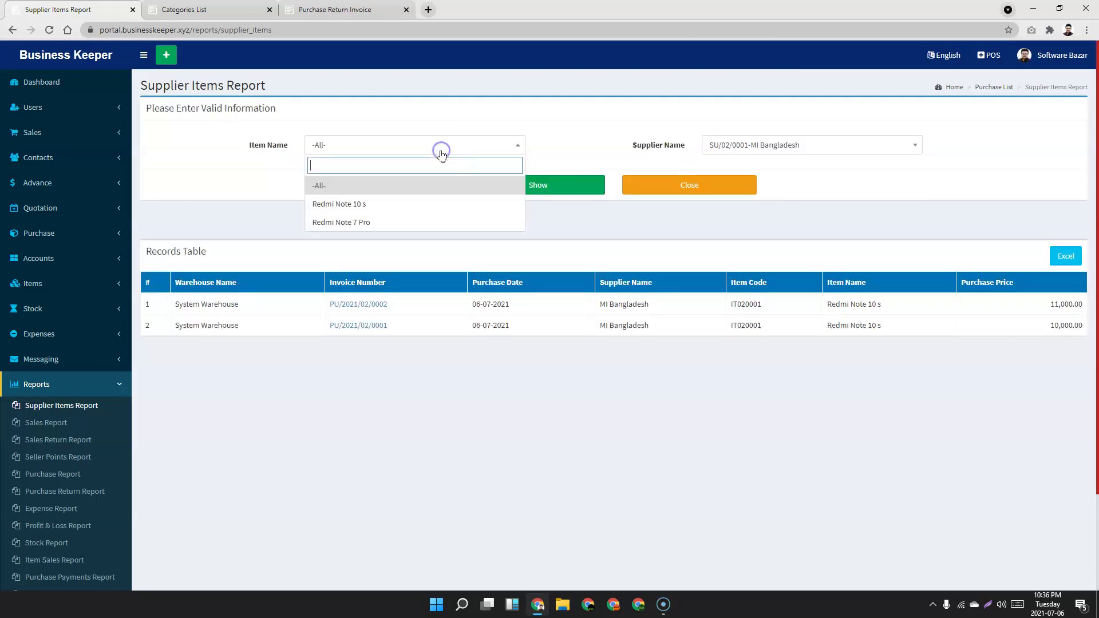
left_click(356, 204)
left_click(548, 186)
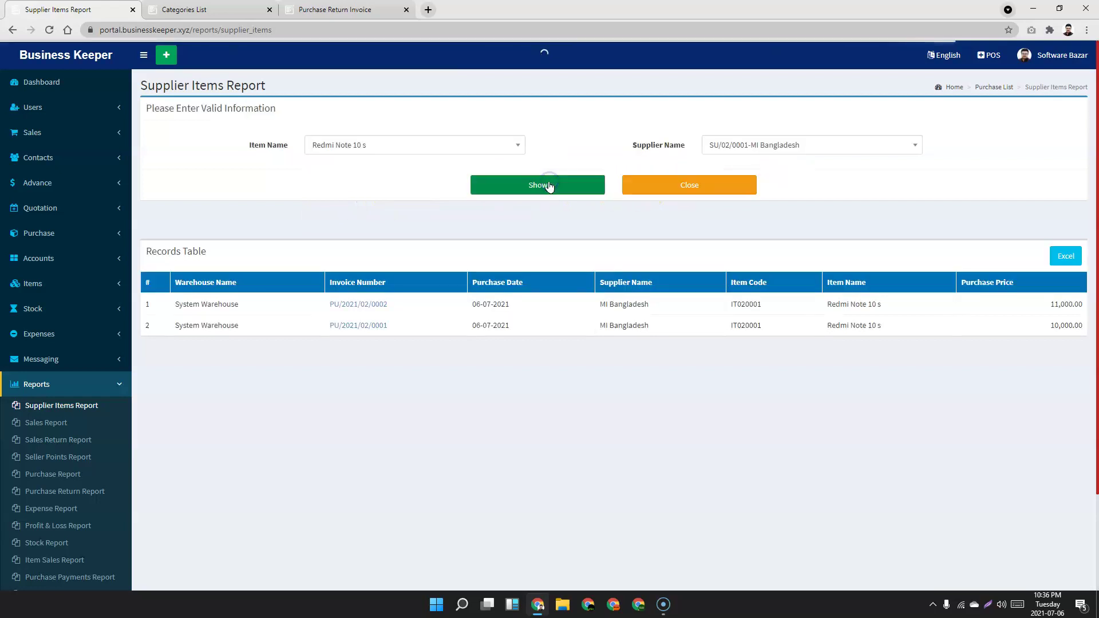
left_click(361, 305)
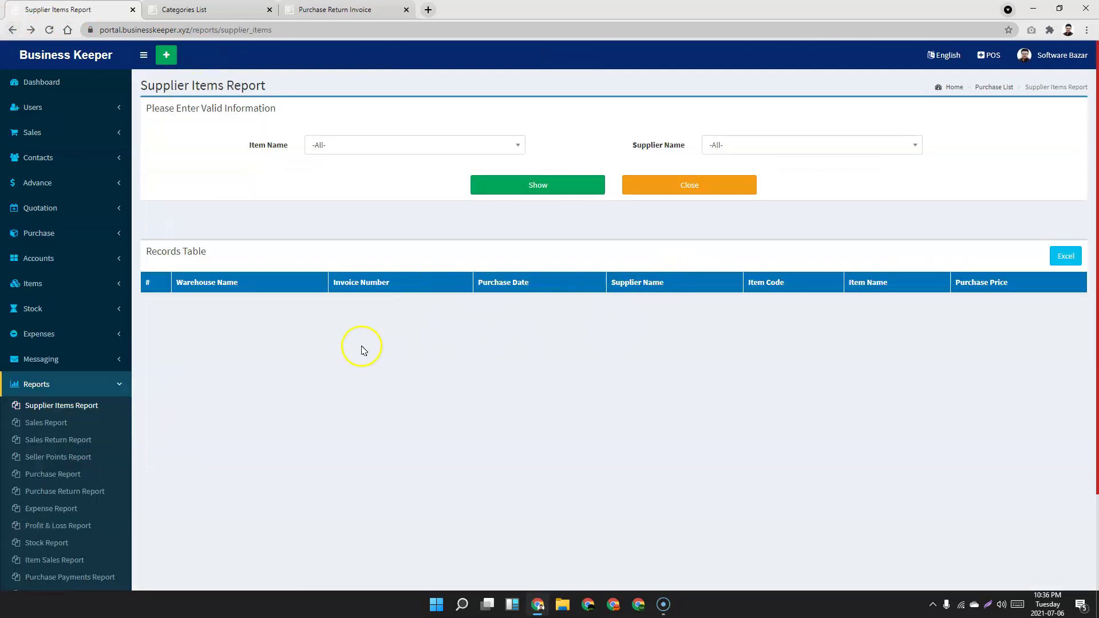
Show all supplier item records again, then go to the Sales Report.
left_click(552, 183)
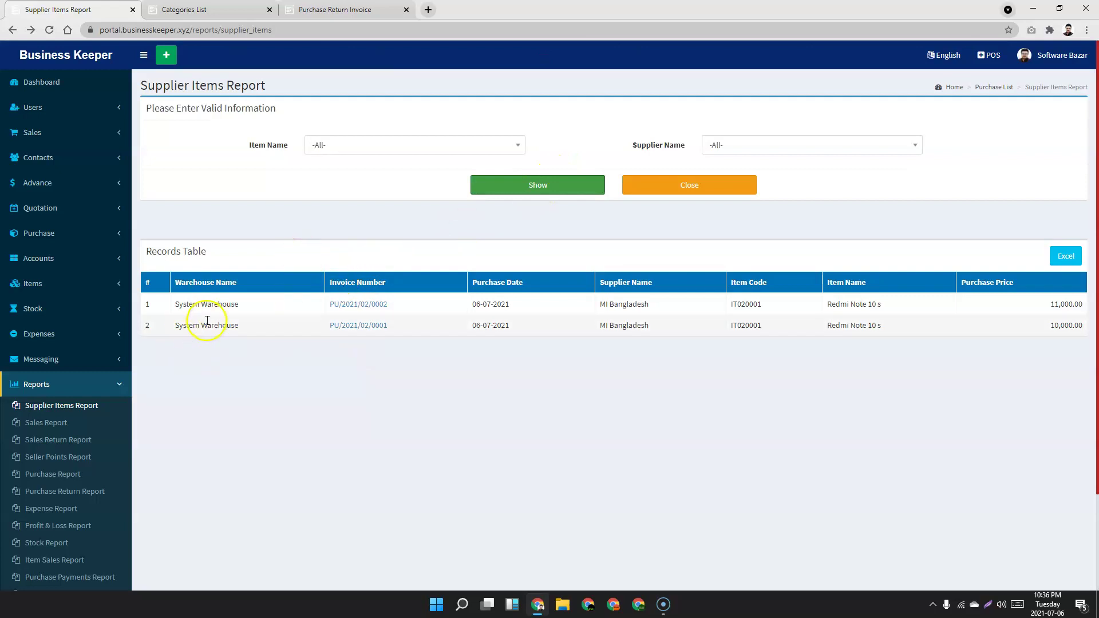
scroll(189, 338, "down", 2)
left_click(52, 312)
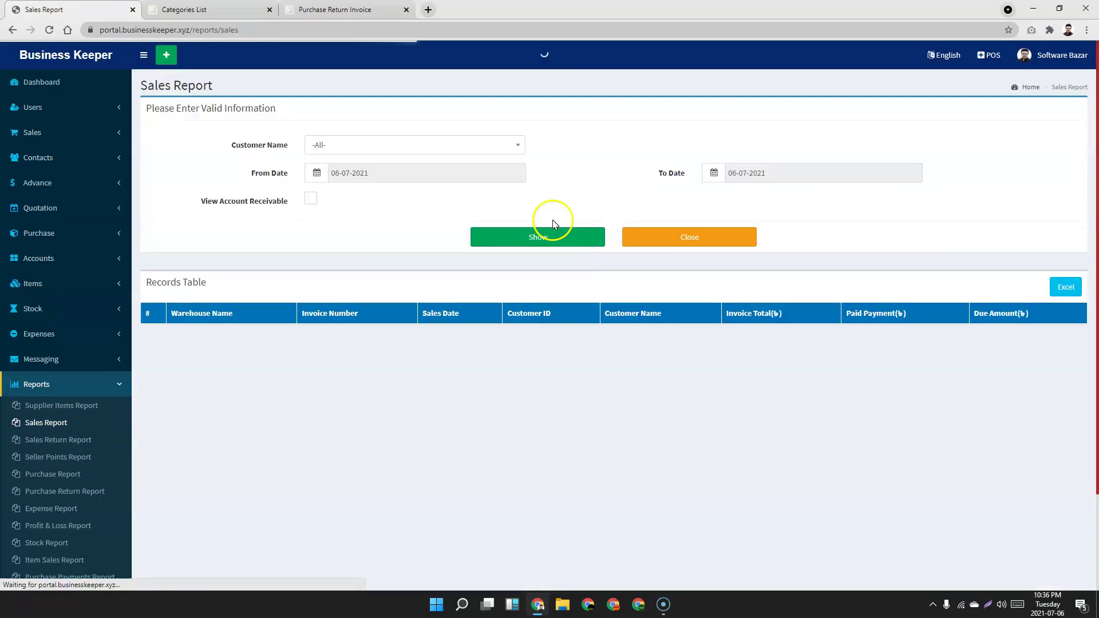
Run the Sales Report for all customers, limited to accounts receivable.
left_click(434, 146)
left_click(435, 146)
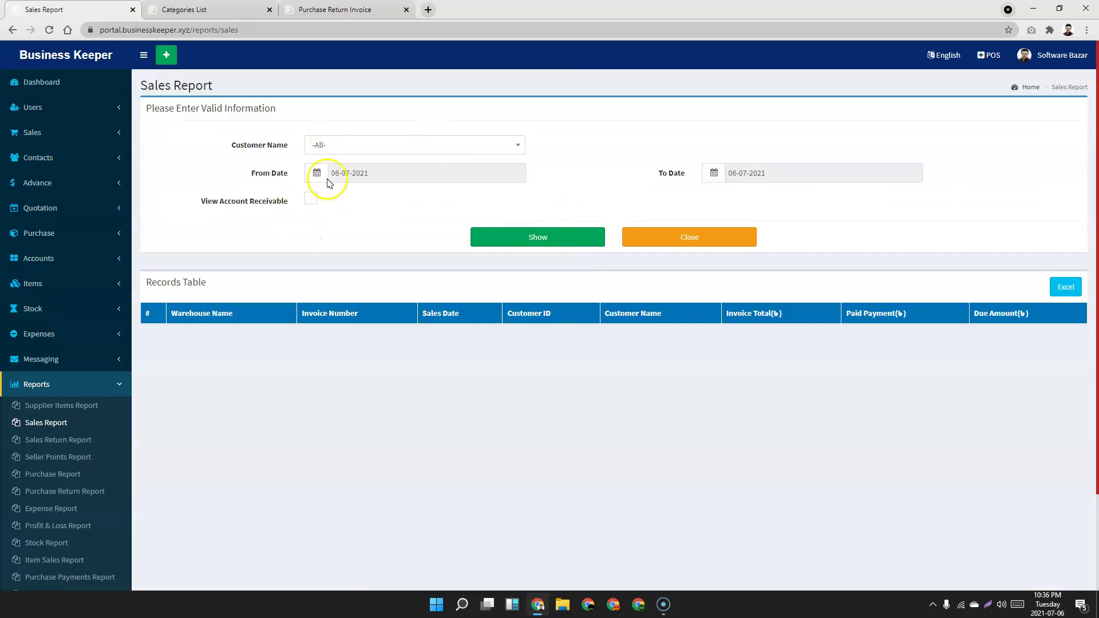
left_click(339, 144)
left_click(351, 190)
left_click(310, 198)
left_click(566, 242)
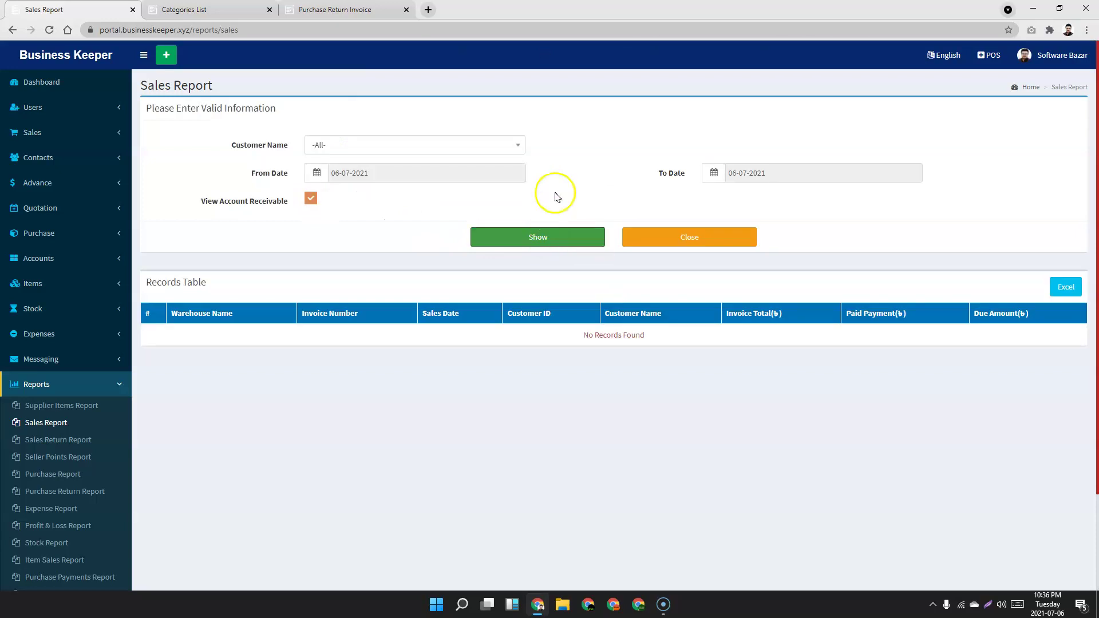
Rerun the Sales Report for 05-07-2021 to 01-07-2021, then without the accounts-receivable limit.
left_click(465, 170)
left_click(356, 245)
left_click(774, 173)
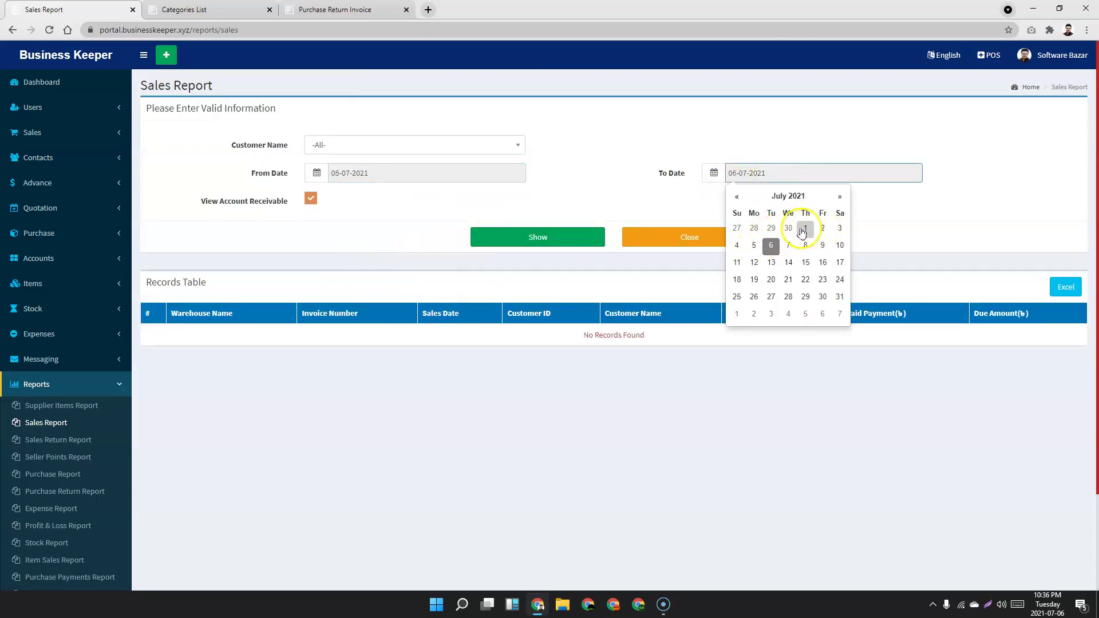
left_click(805, 228)
left_click(522, 239)
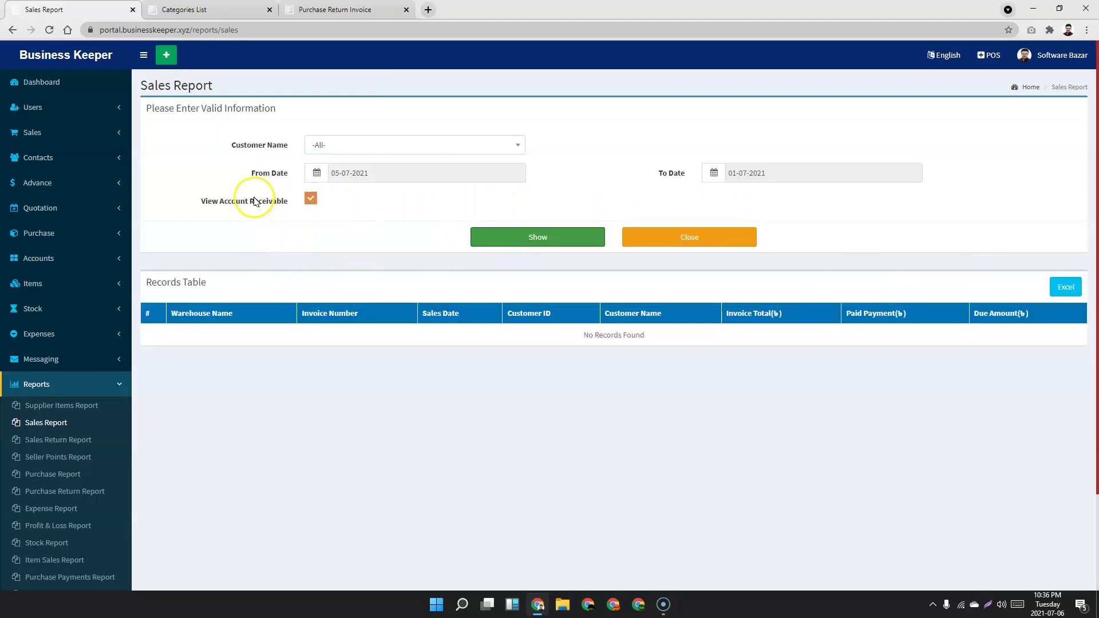
left_click(312, 200)
left_click(543, 236)
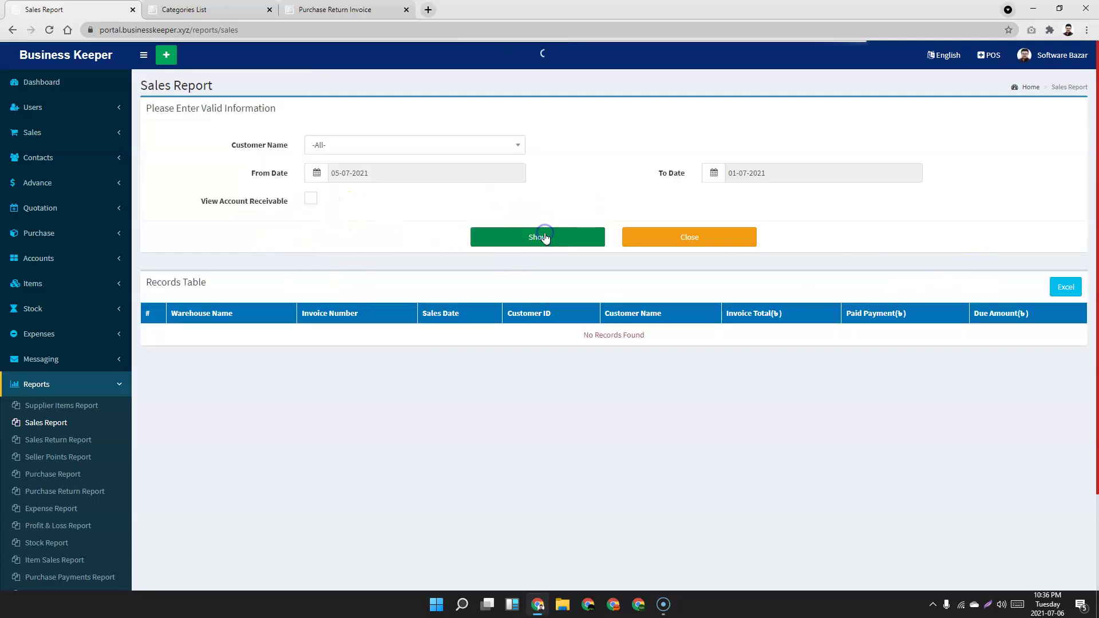
scroll(172, 292, "down", 2)
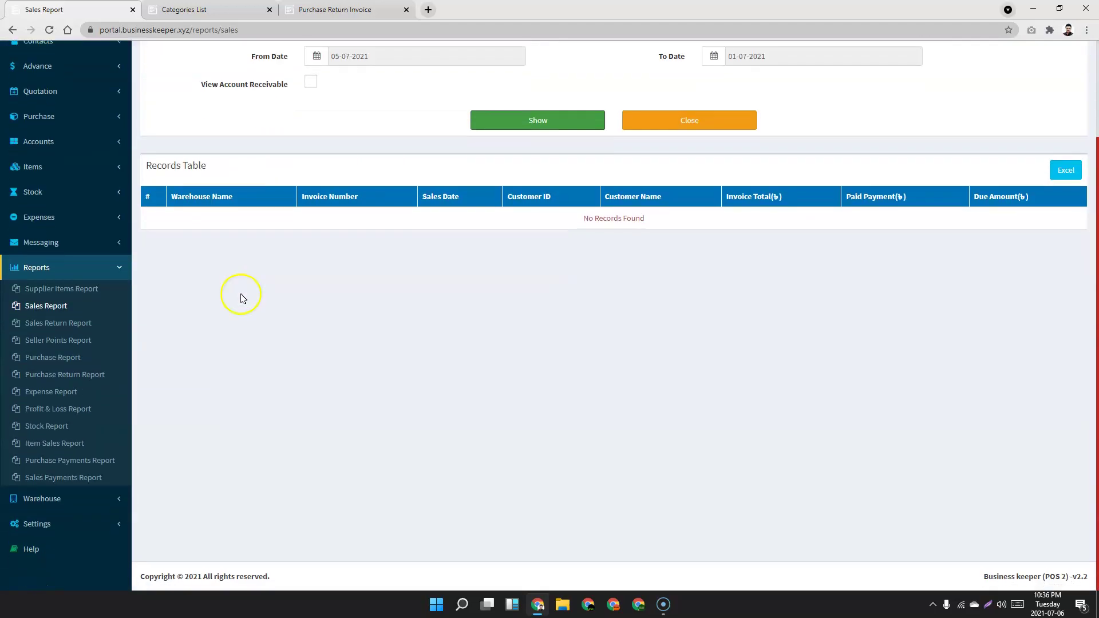
left_click(57, 322)
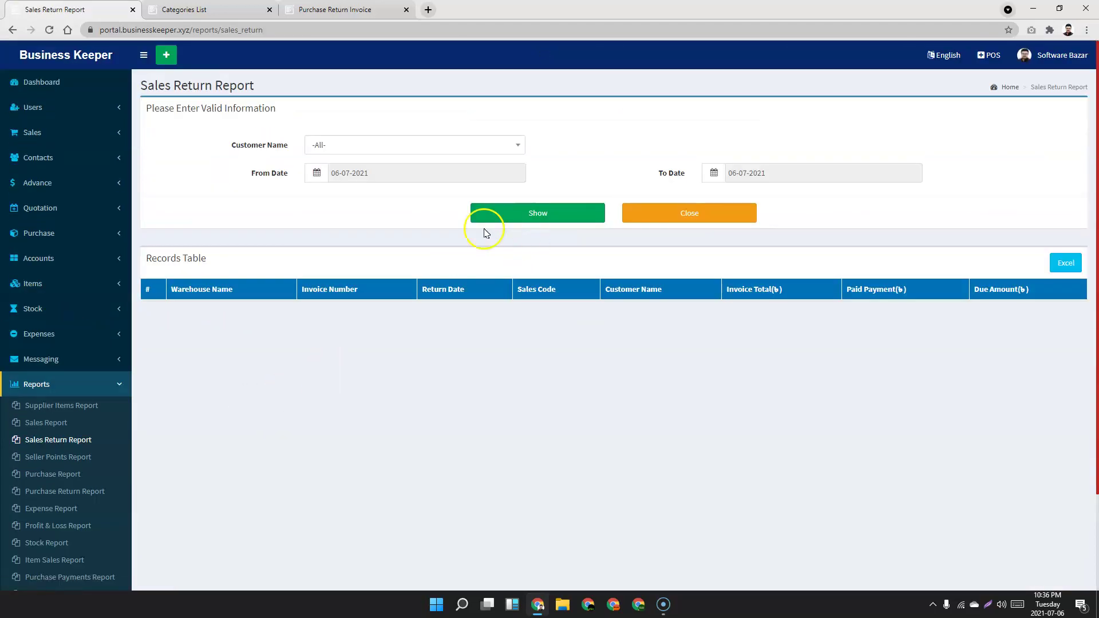
Run the Sales Return Report for 06-07-2021, then open the Seller Points and Purchase reports.
left_click(528, 213)
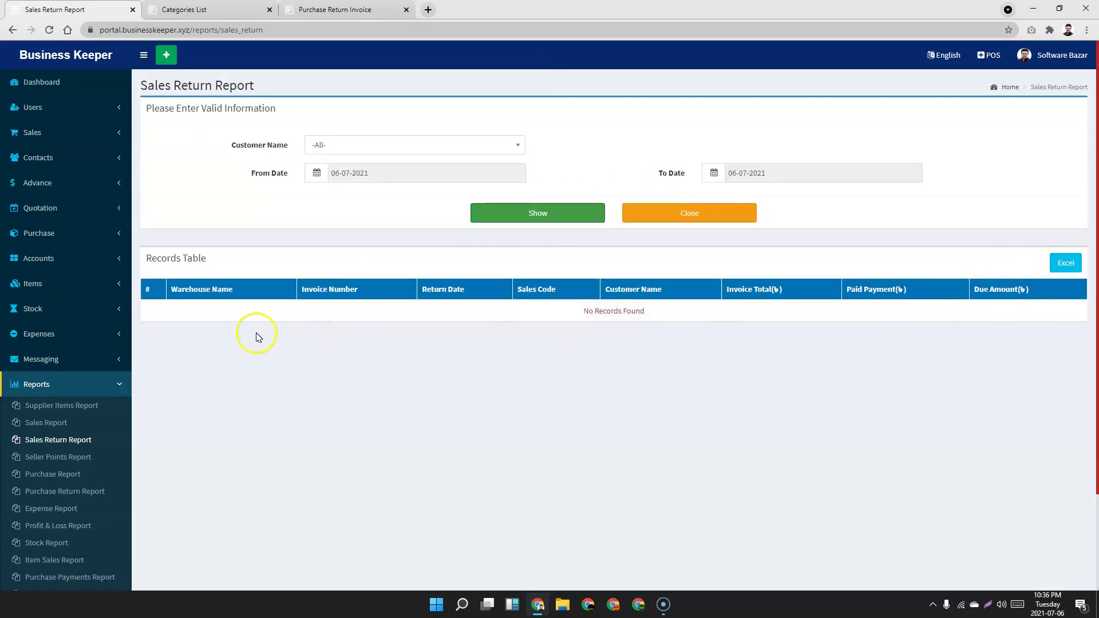
scroll(229, 343, "down", 2)
left_click(64, 350)
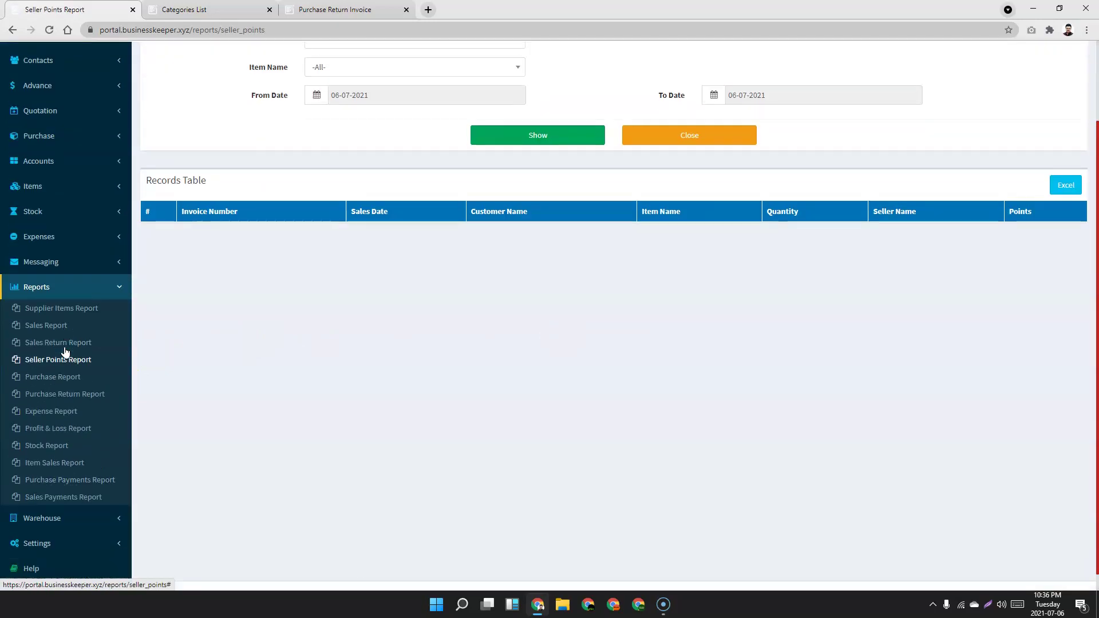
left_click(56, 359)
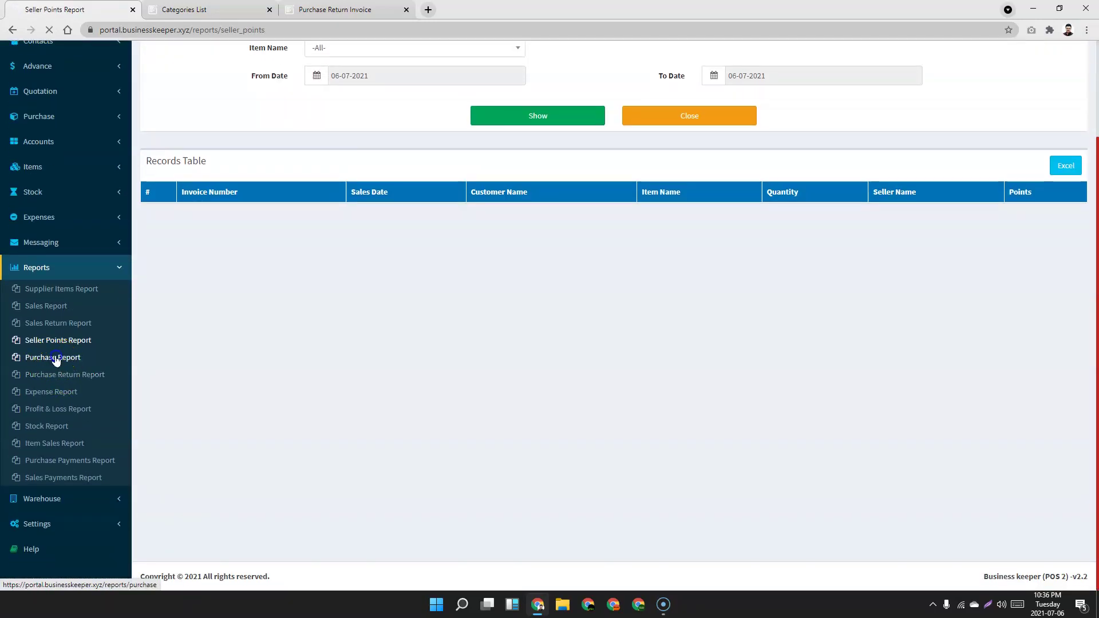
Scroll through the Purchase Report and the Profit & Loss totals and item-wise profit.
scroll(56, 360, "down", 1)
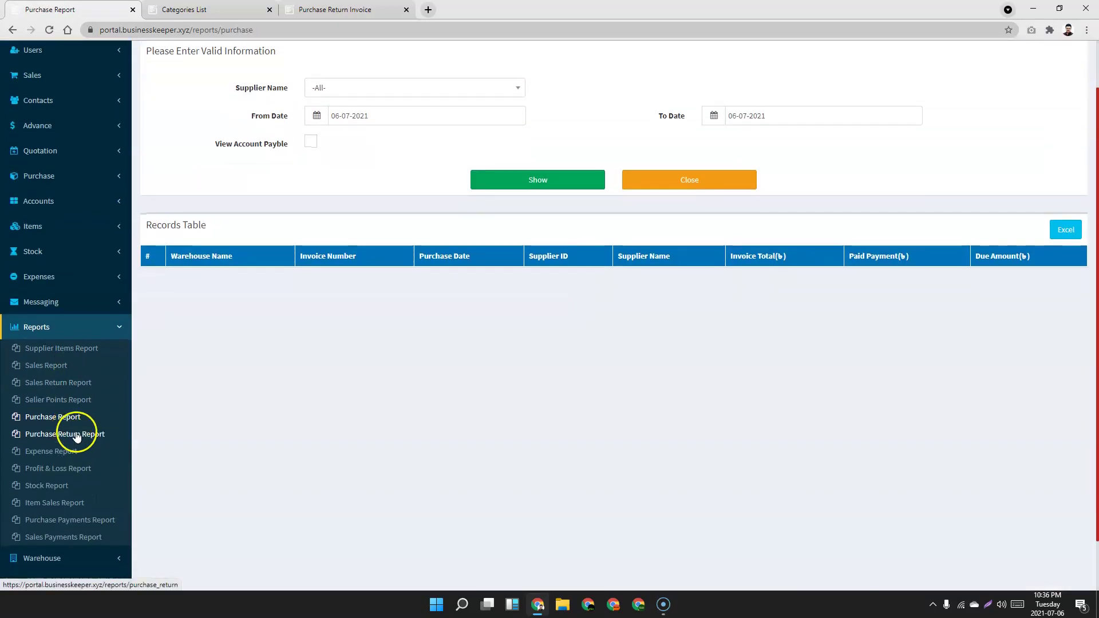
left_click(59, 474)
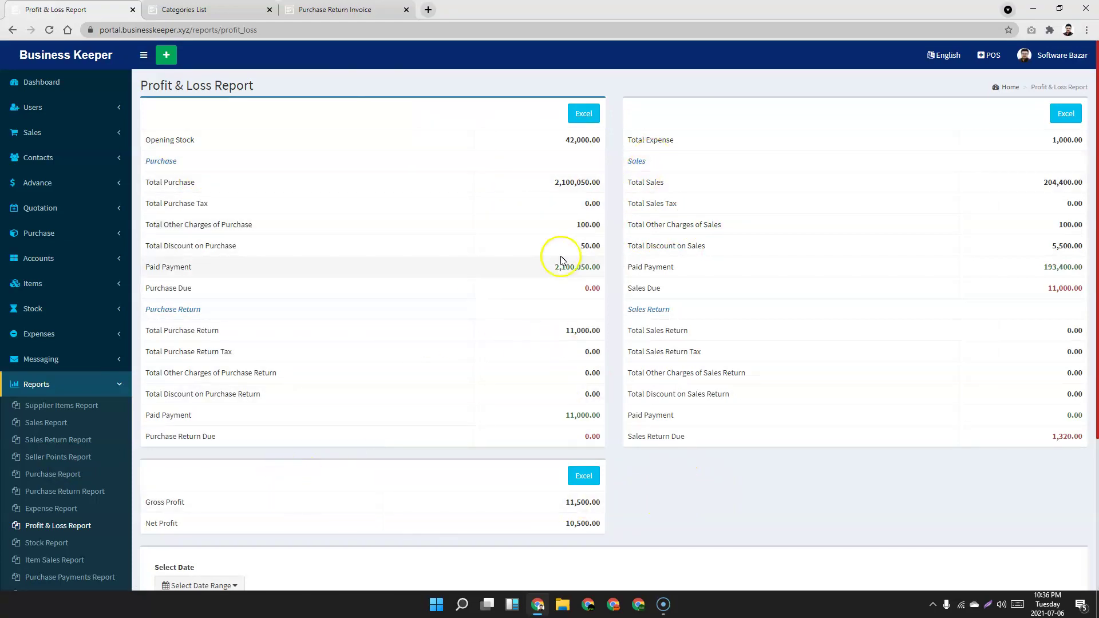
scroll(451, 330, "down", 3)
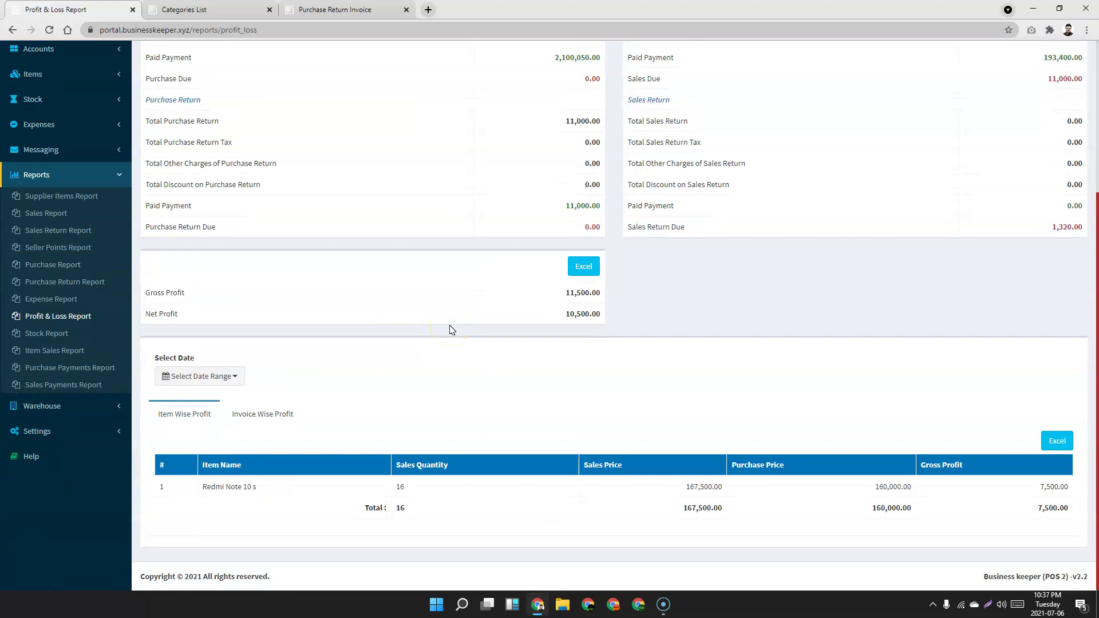
scroll(451, 330, "up", 3)
scroll(451, 330, "down", 2)
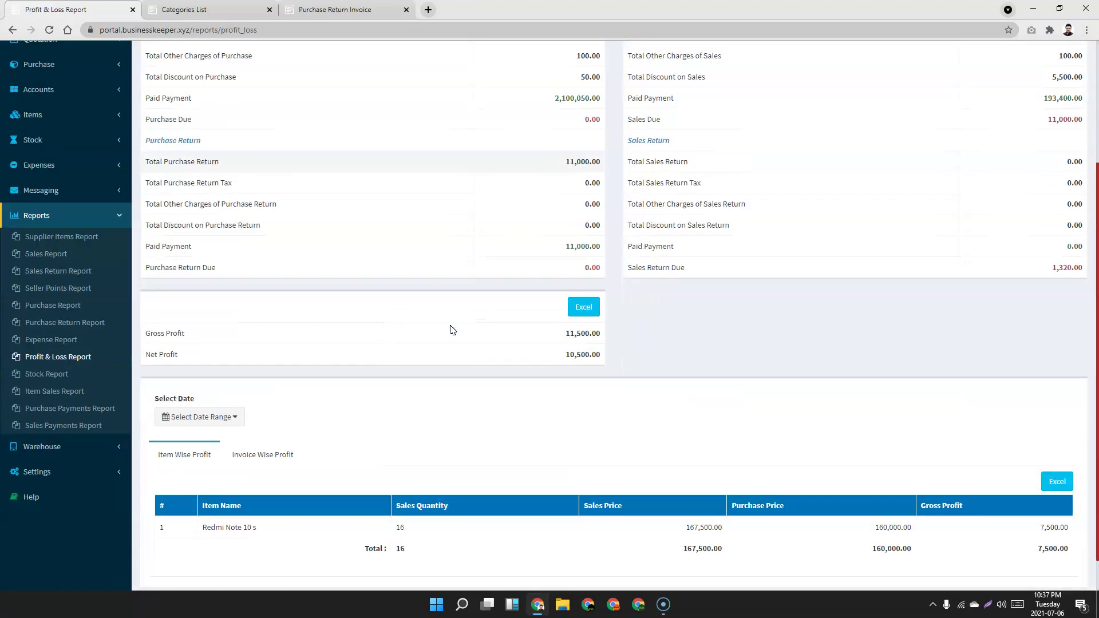
left_click(19, 373)
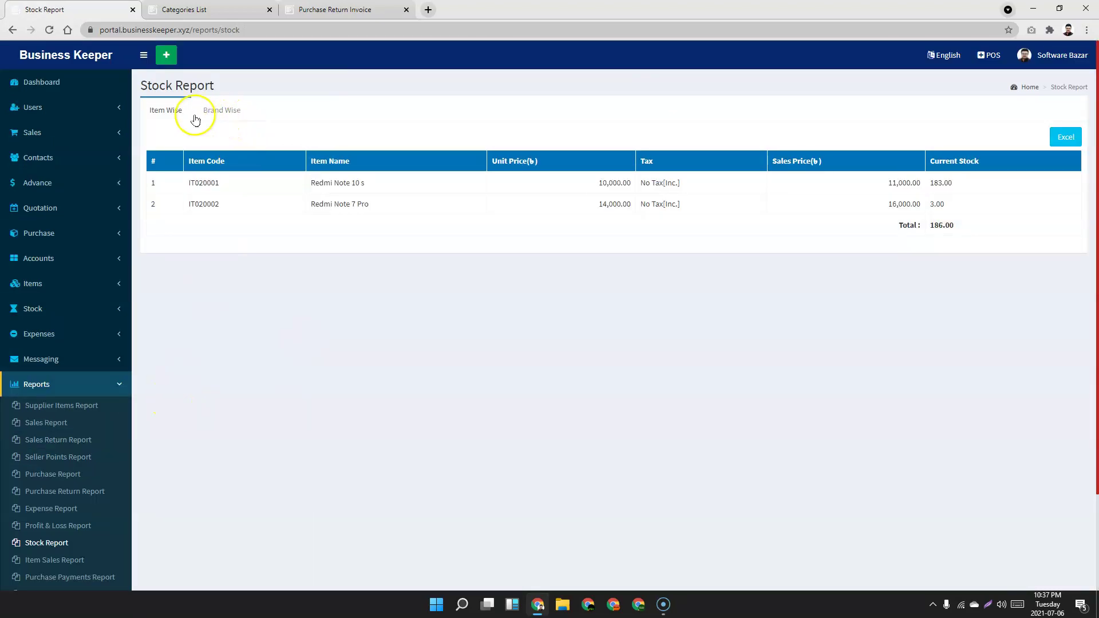
Switch the Stock Report between brand-grouped and item-wise views.
left_click(232, 111)
left_click(167, 111)
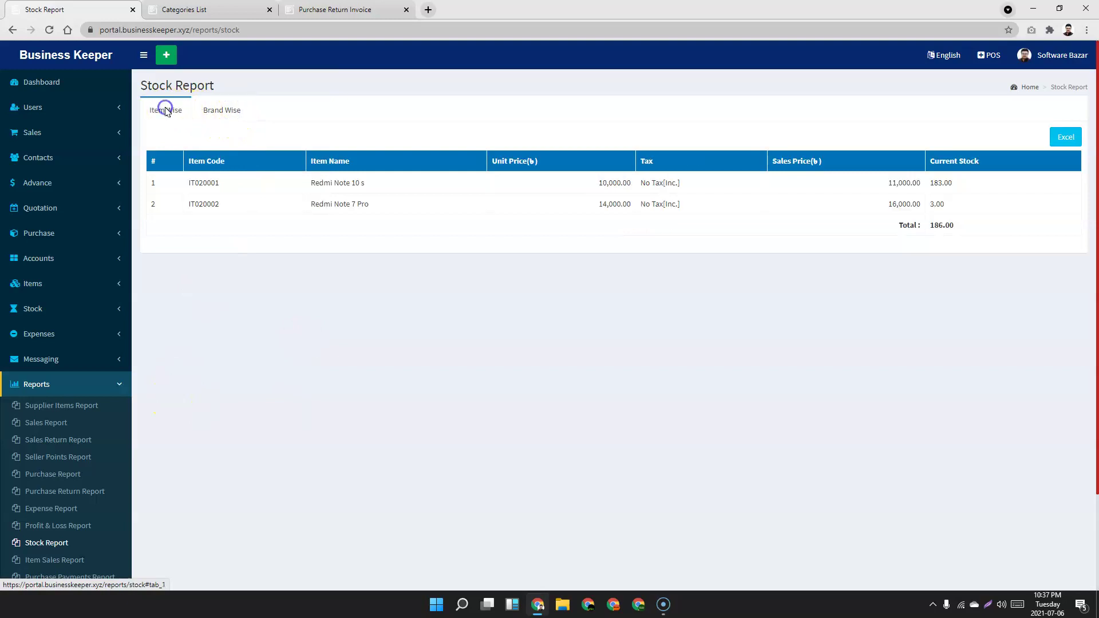
scroll(271, 328, "down", 3)
Filter the Item Sales Report to Redmi Note 10 s and review its eight sales totalling 167,000.00.
left_click(68, 442)
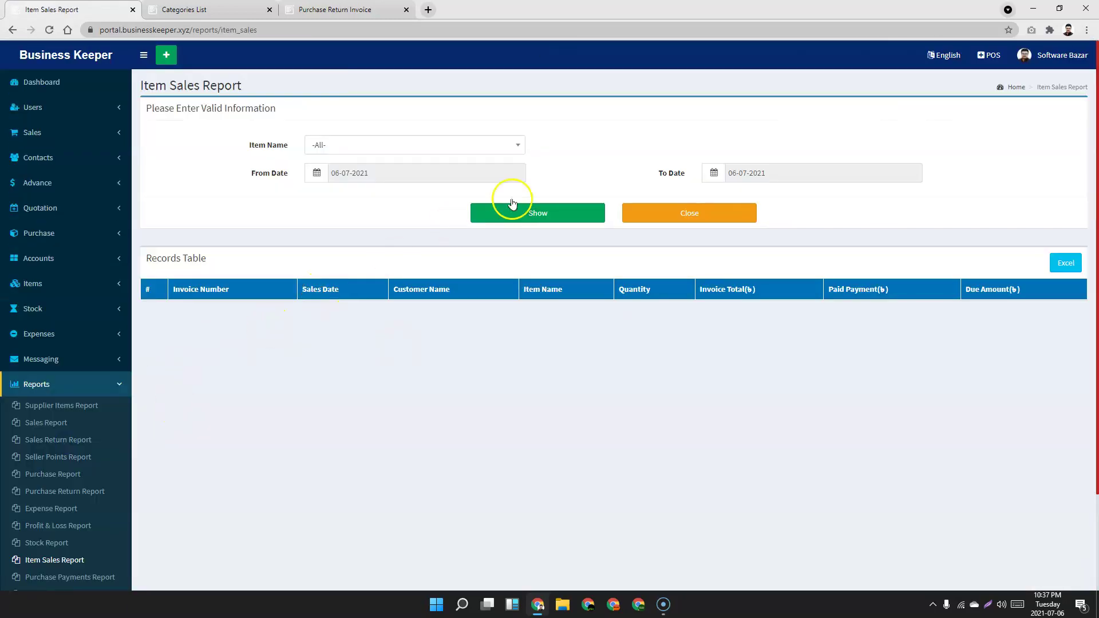
left_click(547, 217)
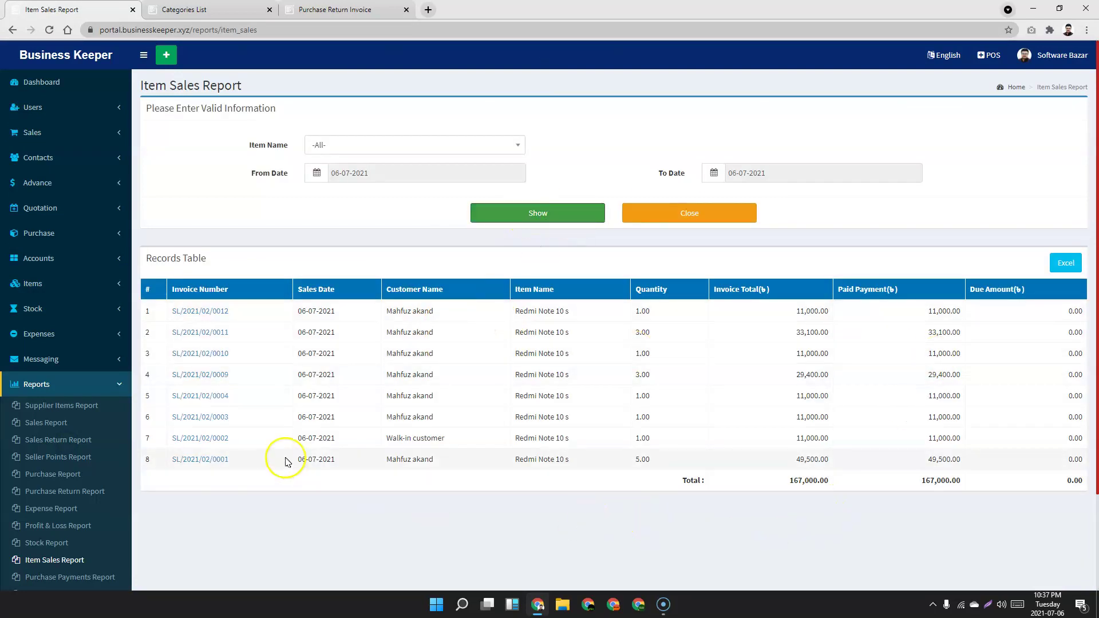
left_click(363, 145)
left_click(359, 205)
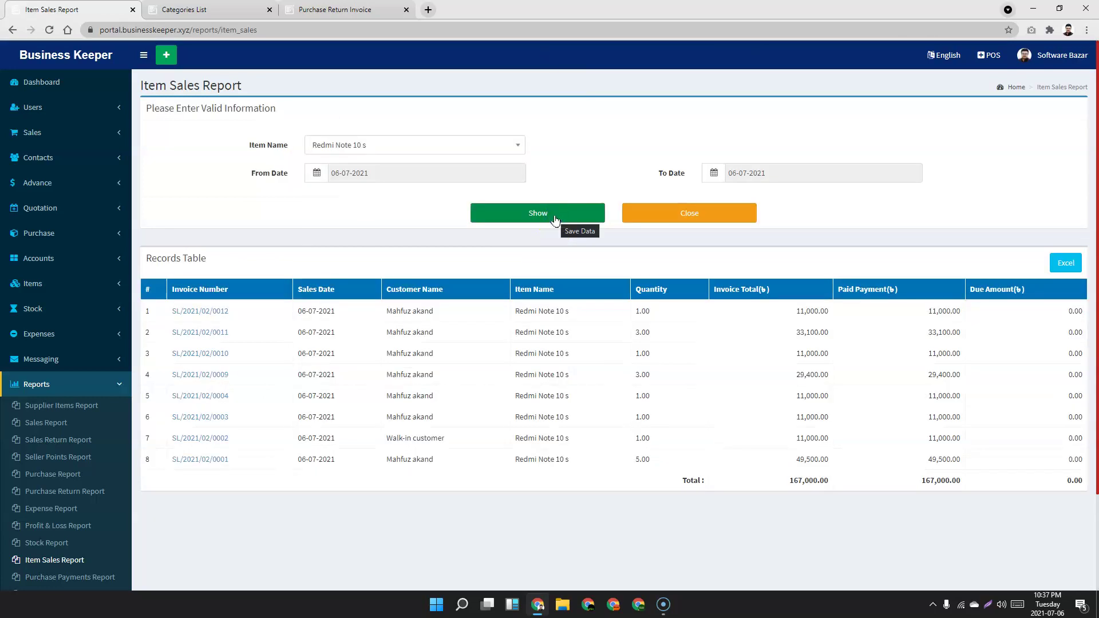
left_click(678, 497)
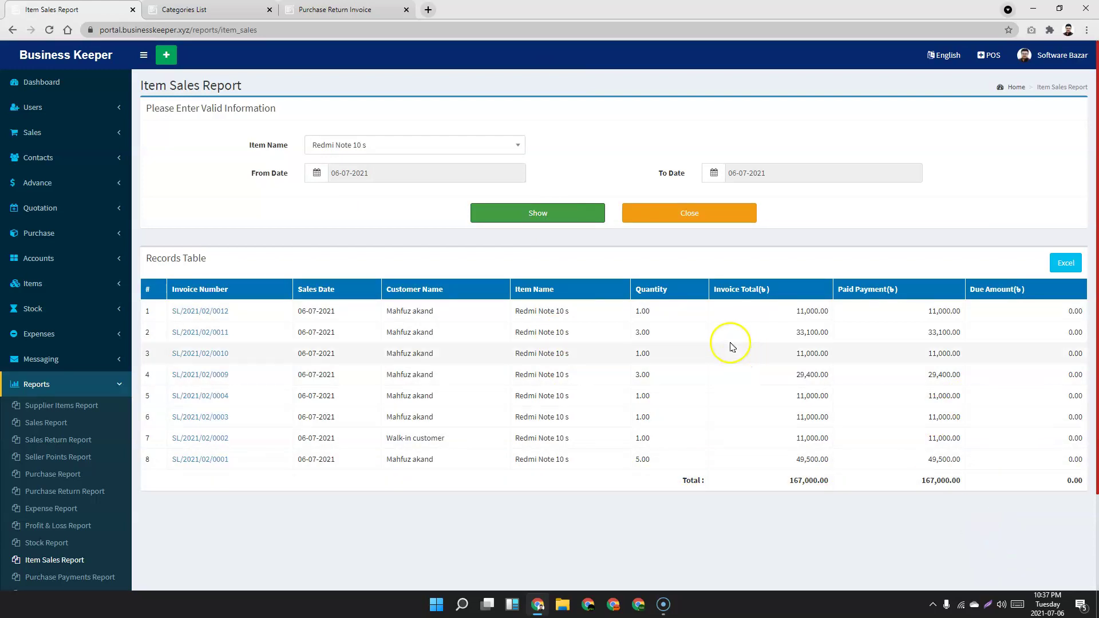
scroll(200, 326, "down", 1)
scroll(199, 325, "down", 2)
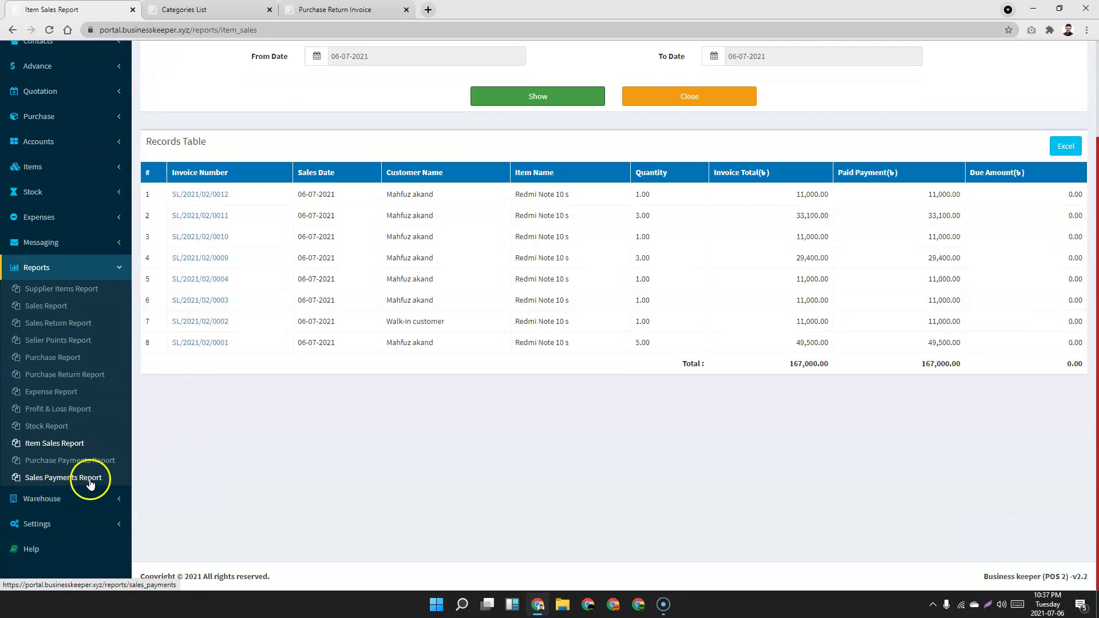
left_click(115, 523)
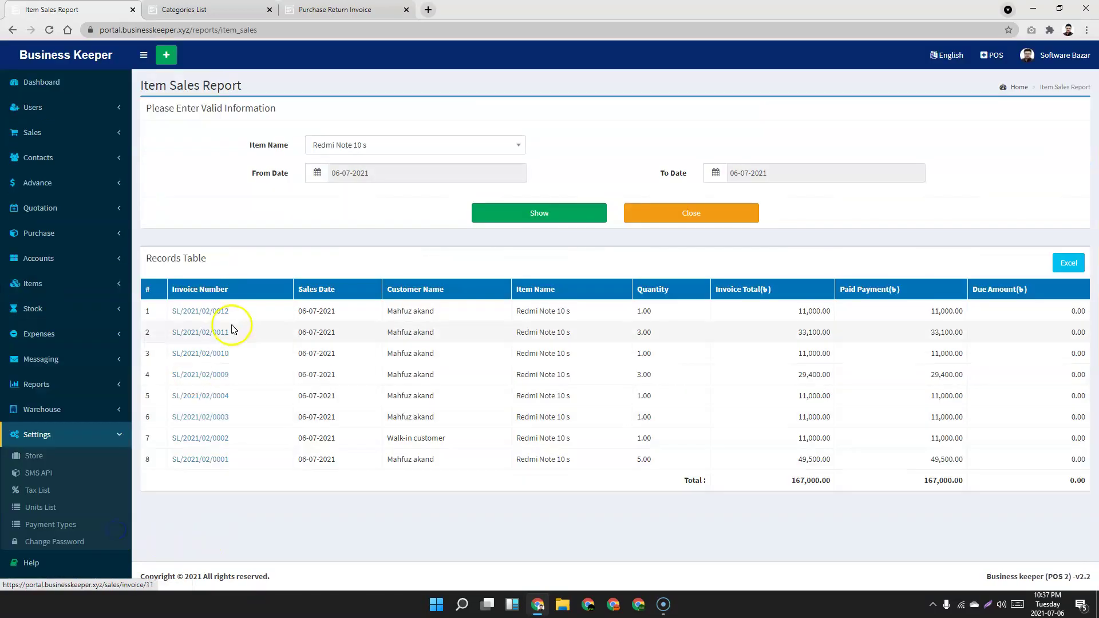
Open the Store settings and review the System options, including the interface Language list.
left_click(37, 459)
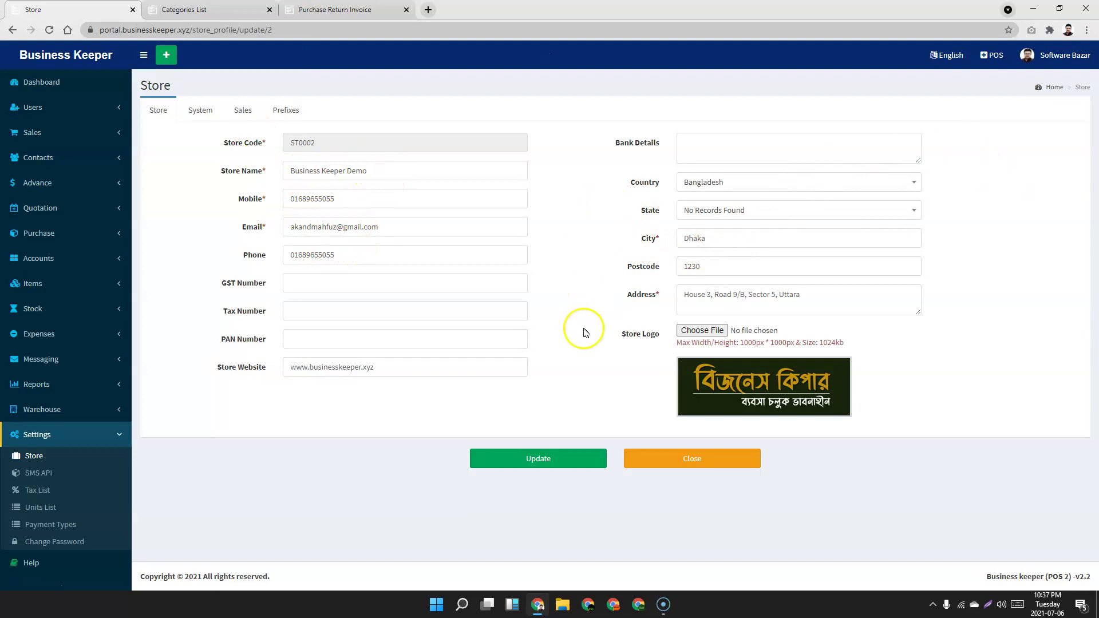
left_click(190, 114)
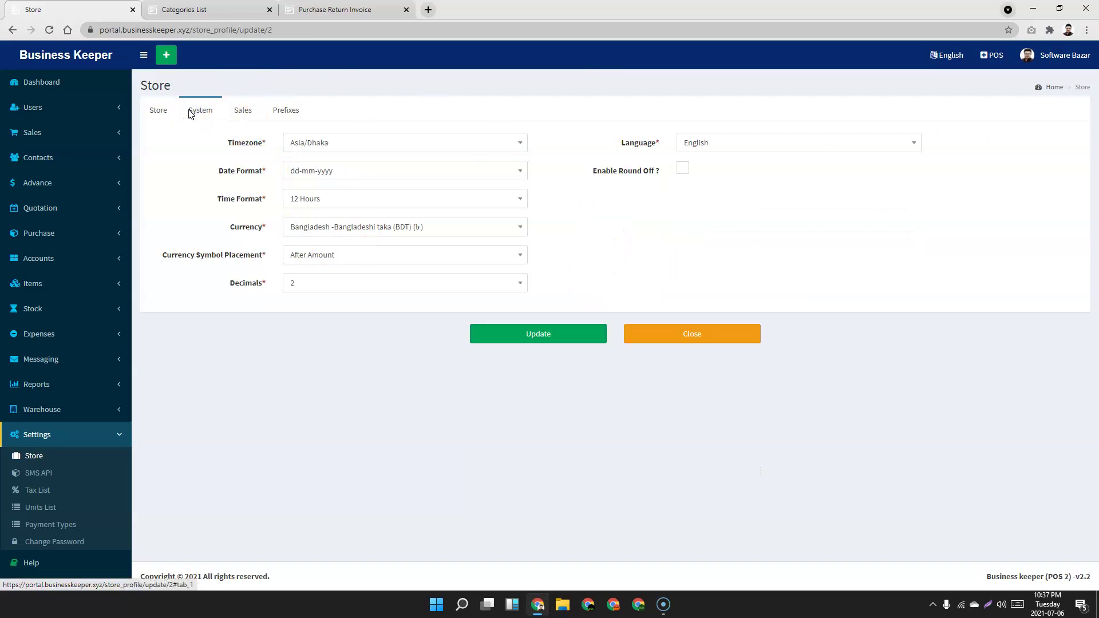
left_click(327, 145)
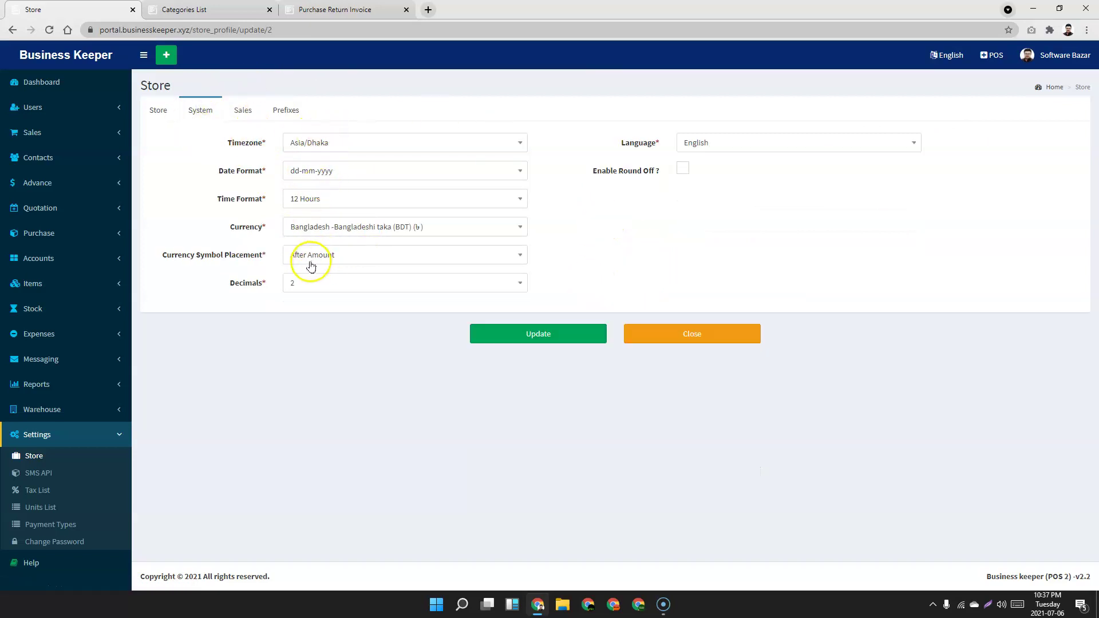
left_click(723, 144)
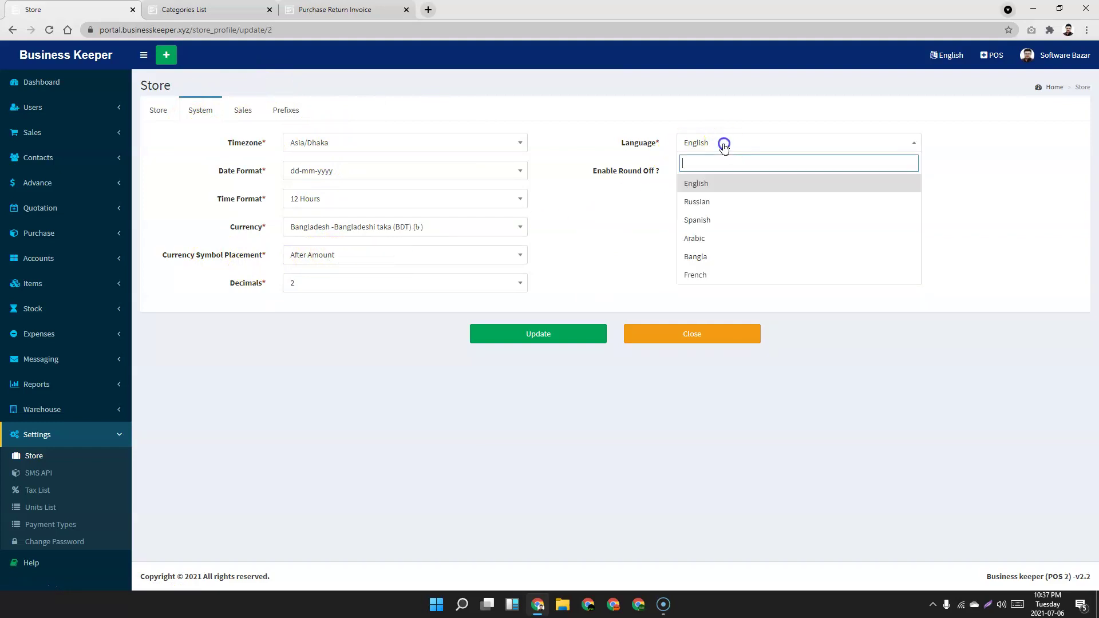
left_click(612, 242)
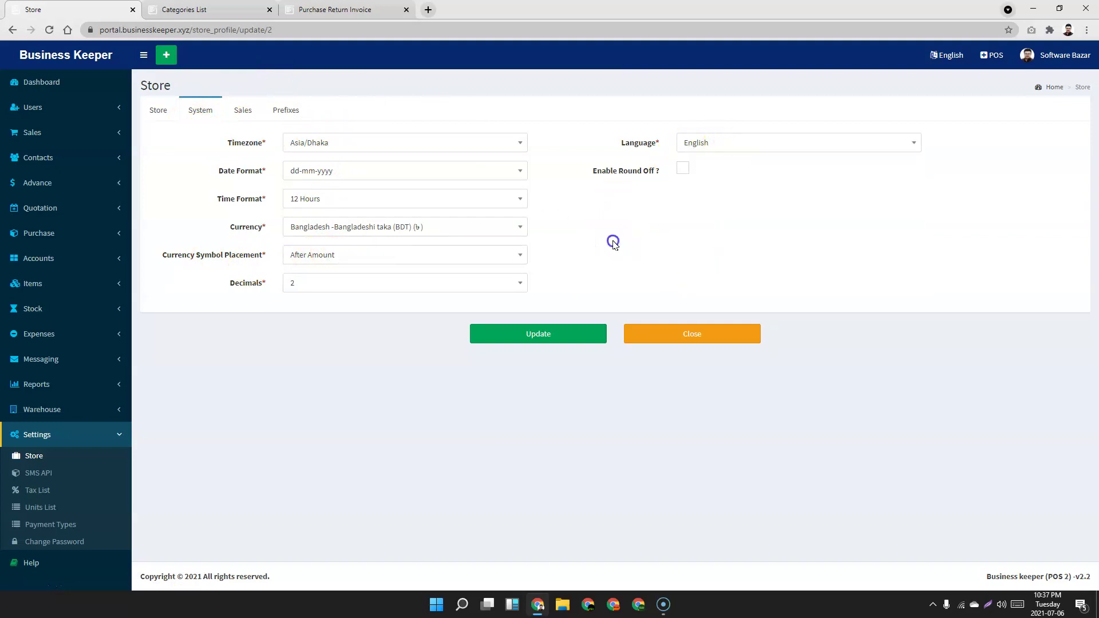
Review the Sales options: 0.00 default discount and footer 'Thanks for business with Us'.
left_click(242, 111)
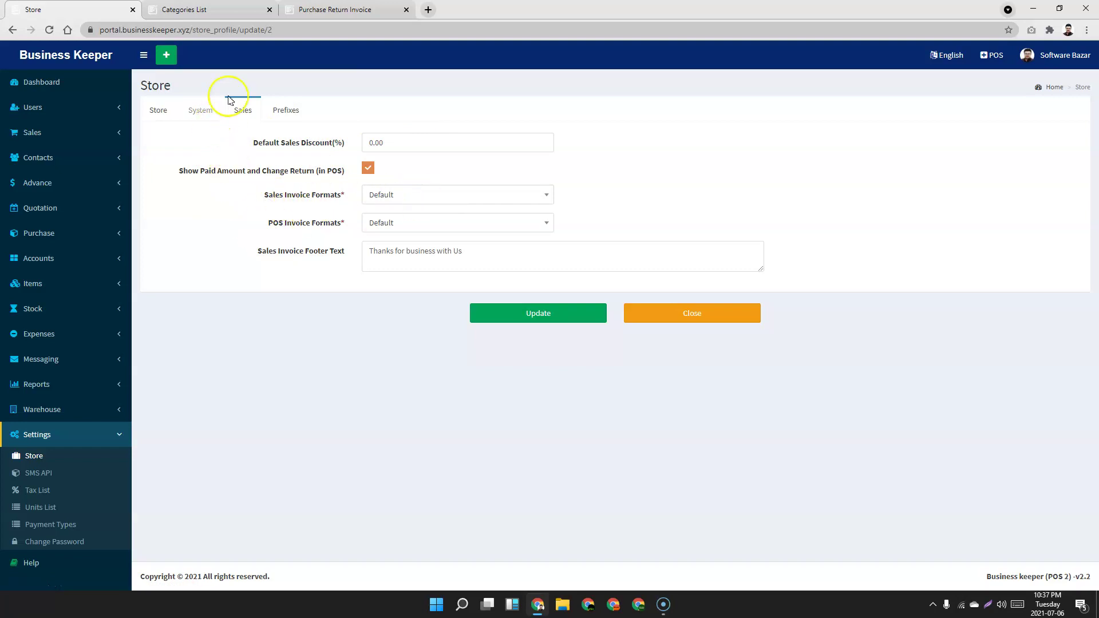
left_click_drag(481, 249, 421, 251)
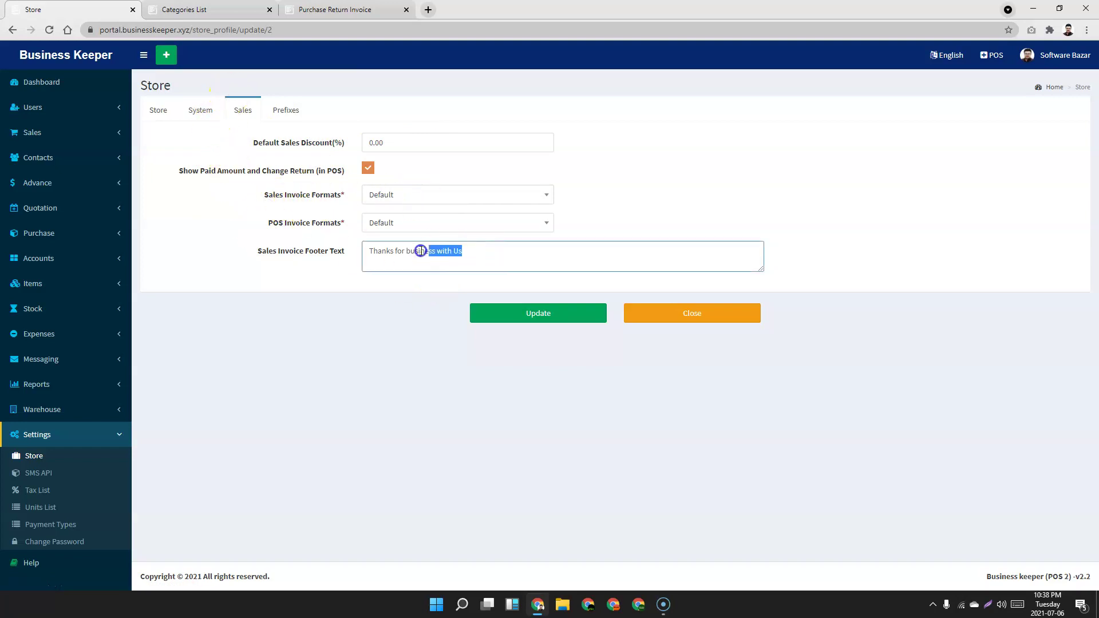
left_click(246, 259)
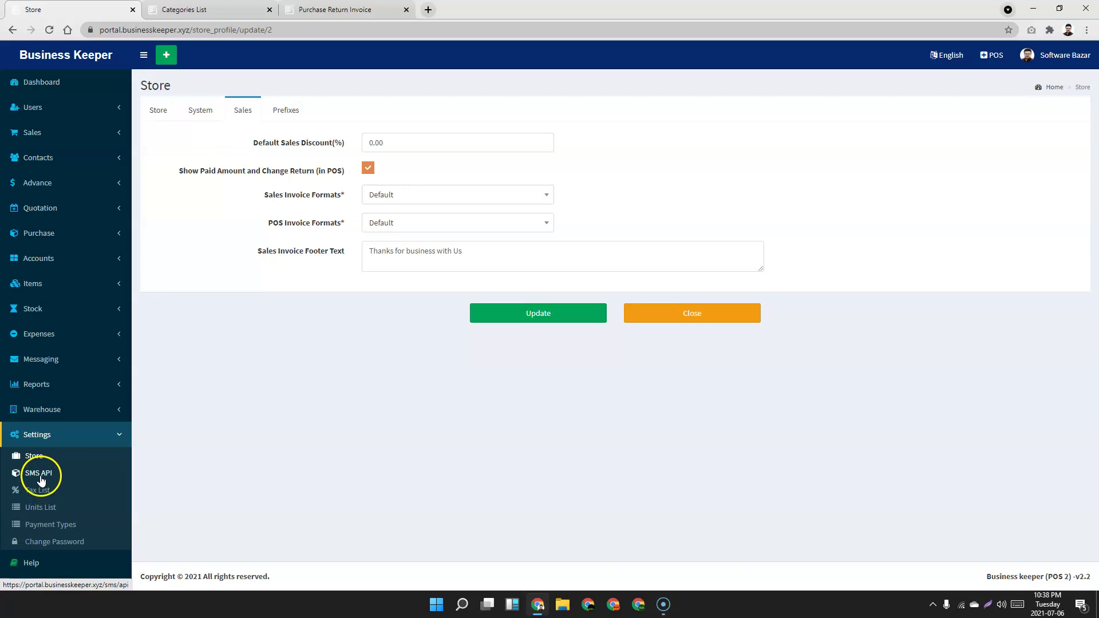
View Payment Types and Change Password, then return to the Dashboard showing 121,900.00 sales and 8 invoices.
left_click(45, 525)
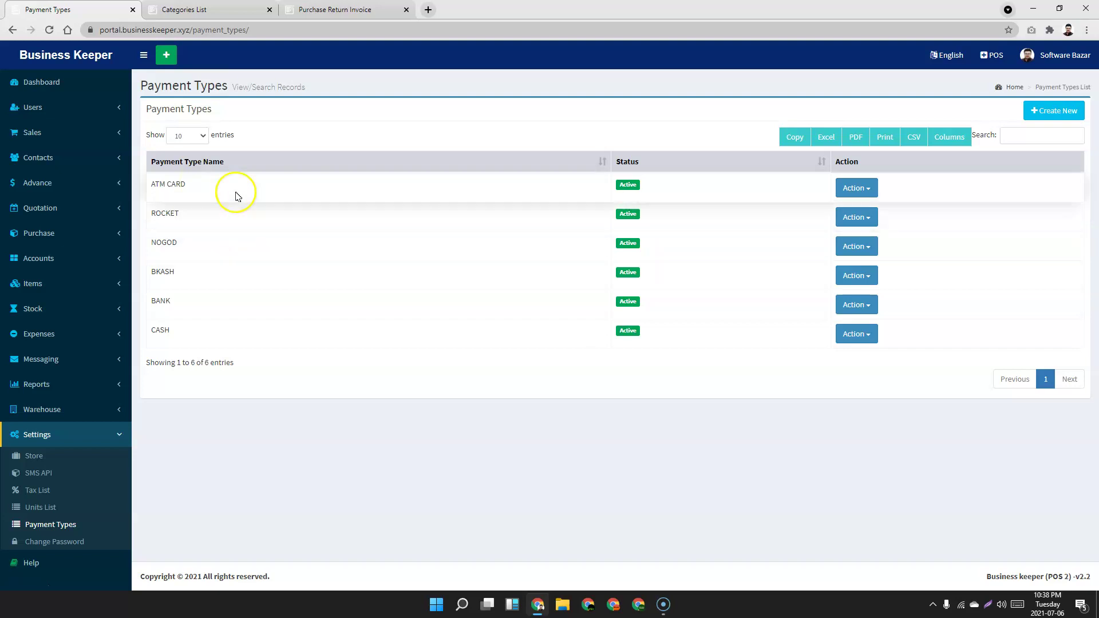
left_click(57, 542)
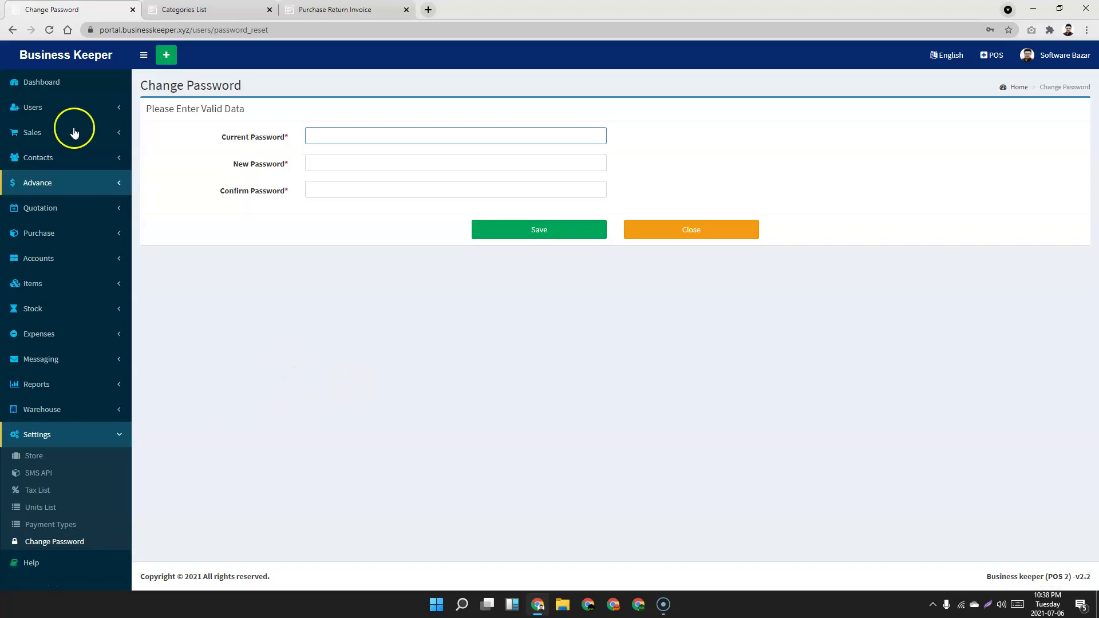
left_click(49, 84)
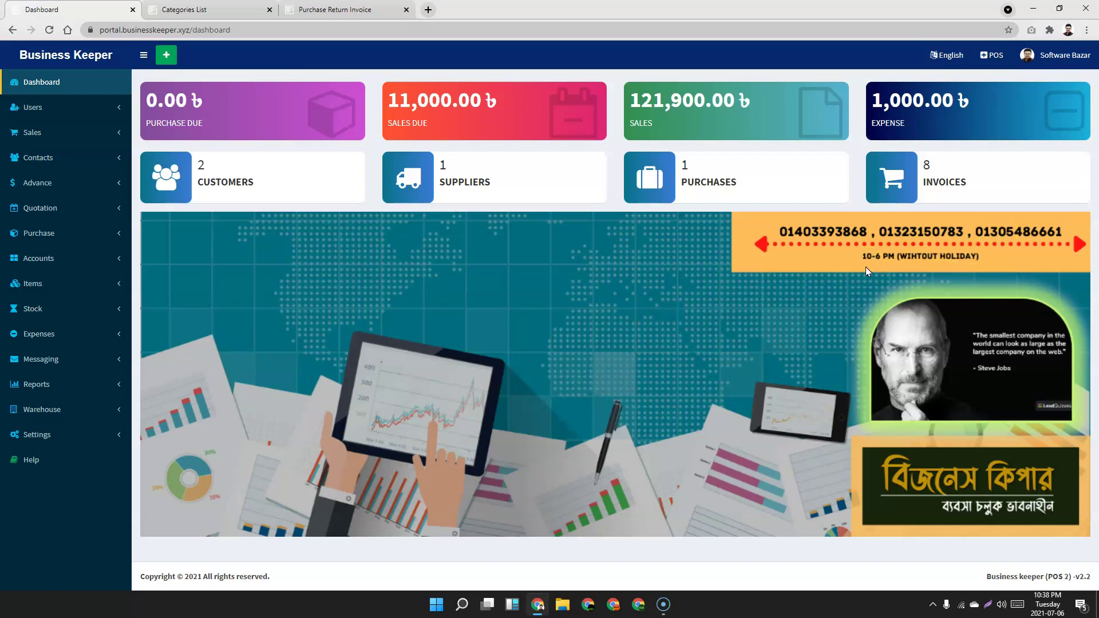
left_click(401, 99)
Load softwarebazar.net in a new browser tab.
left_click(429, 11)
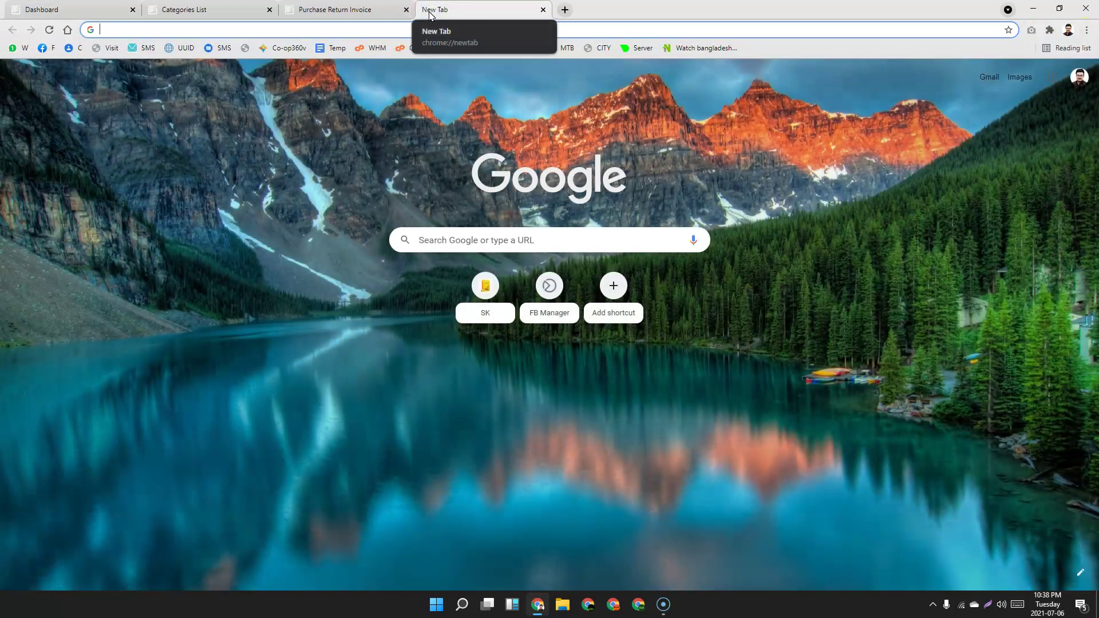
type("softwarebazar.net")
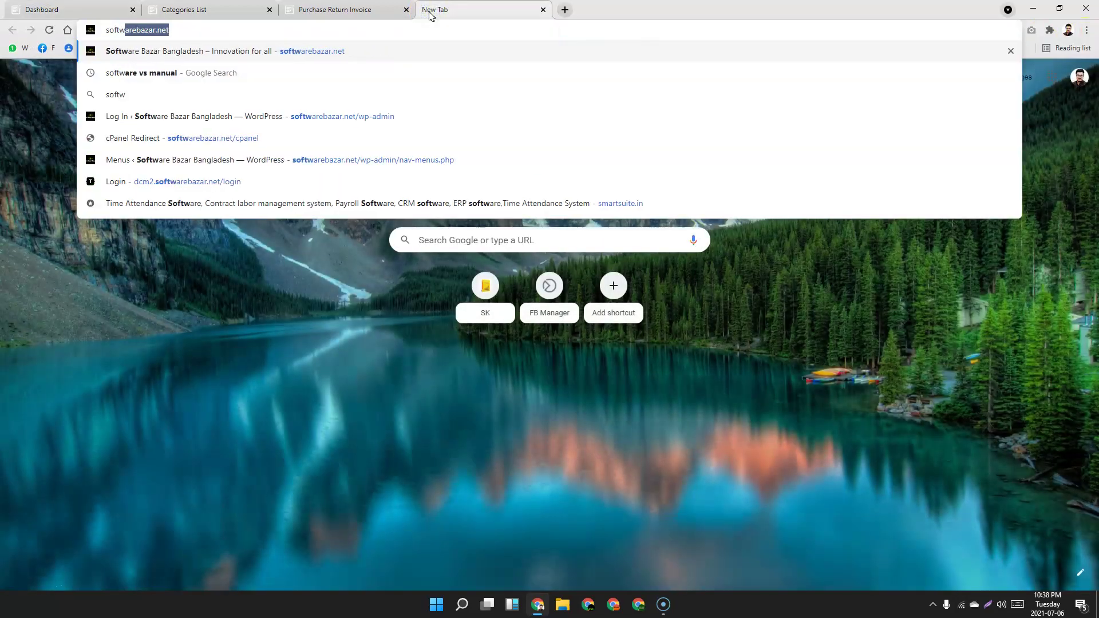
key("Return")
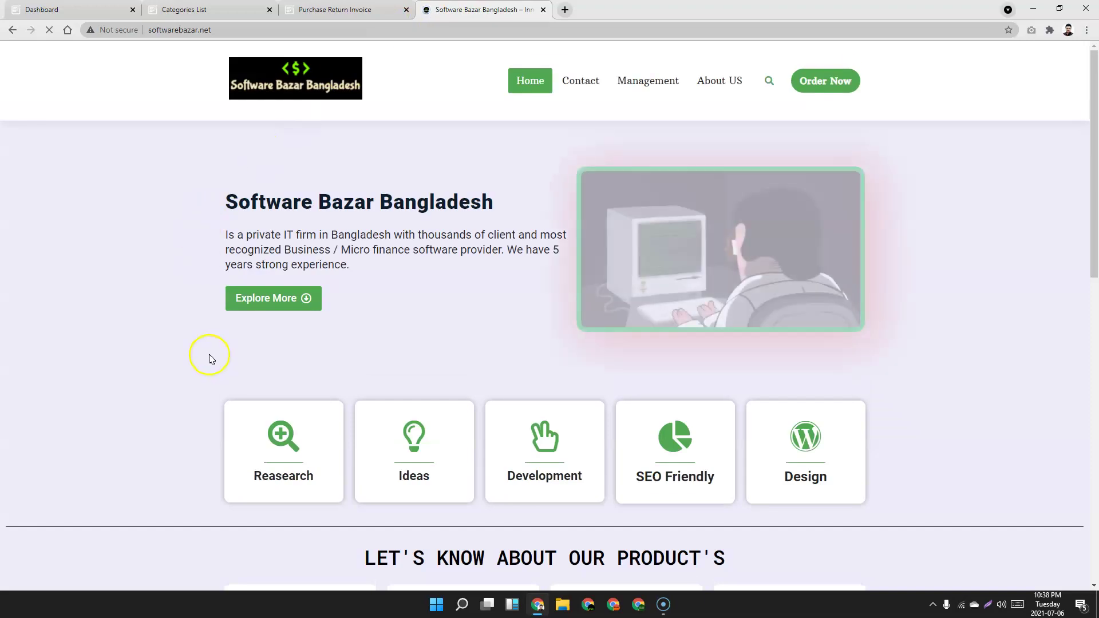
Scroll through the Software Bazar site to show its products, including Business Keeper and School Keeper.
scroll(128, 280, "down", 7)
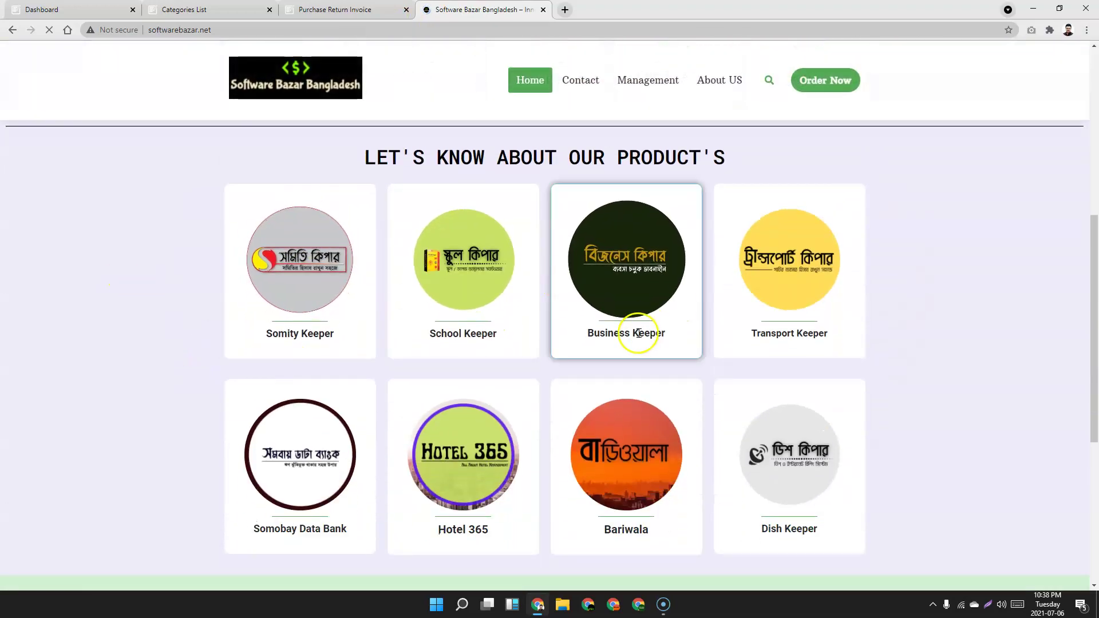
scroll(962, 380, "down", 5)
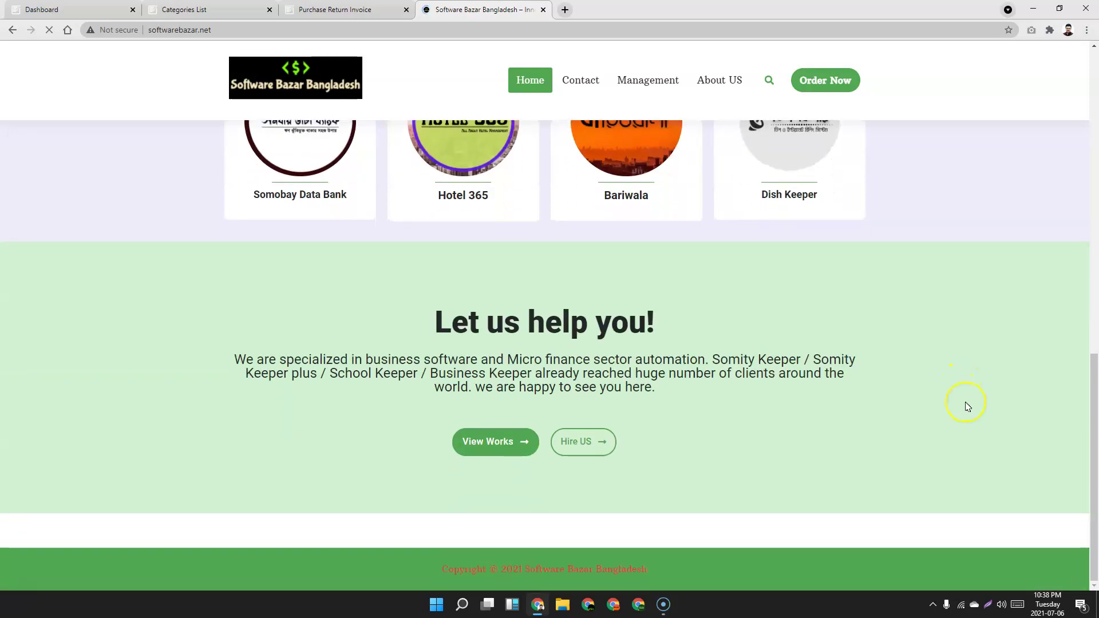
scroll(965, 405, "up", 11)
scroll(968, 407, "up", 1)
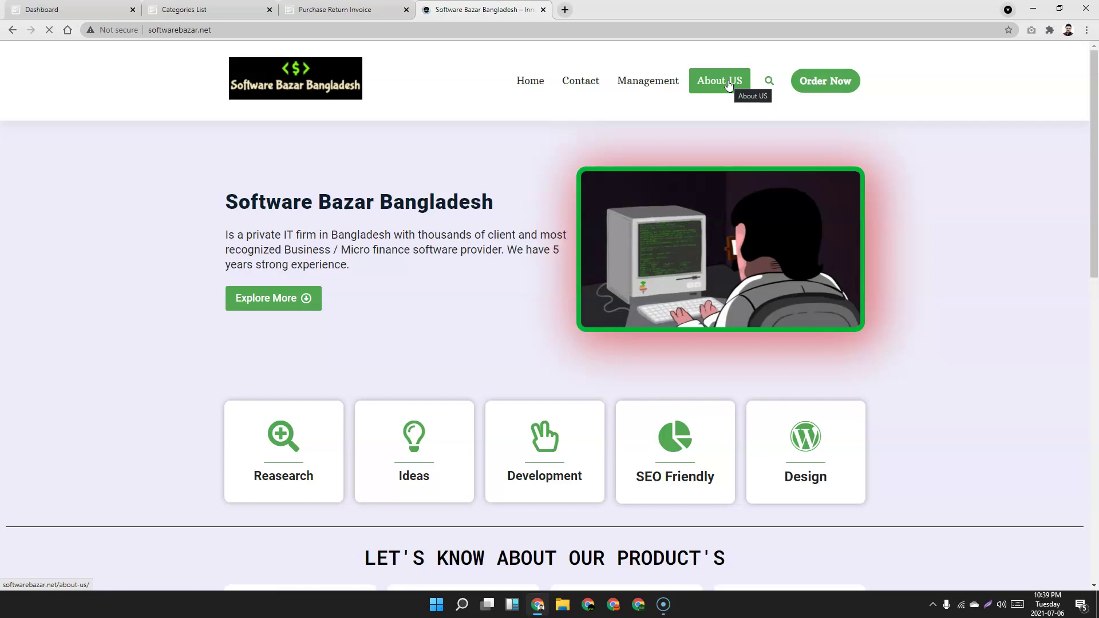
scroll(916, 143, "down", 10)
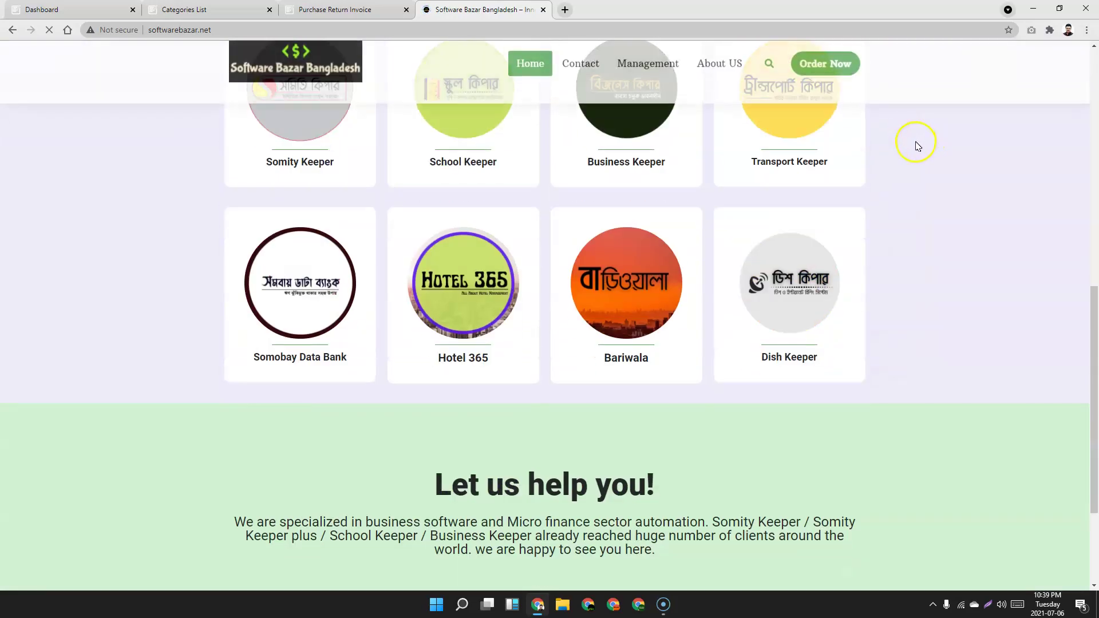
scroll(918, 155, "up", 5)
scroll(923, 166, "down", 2)
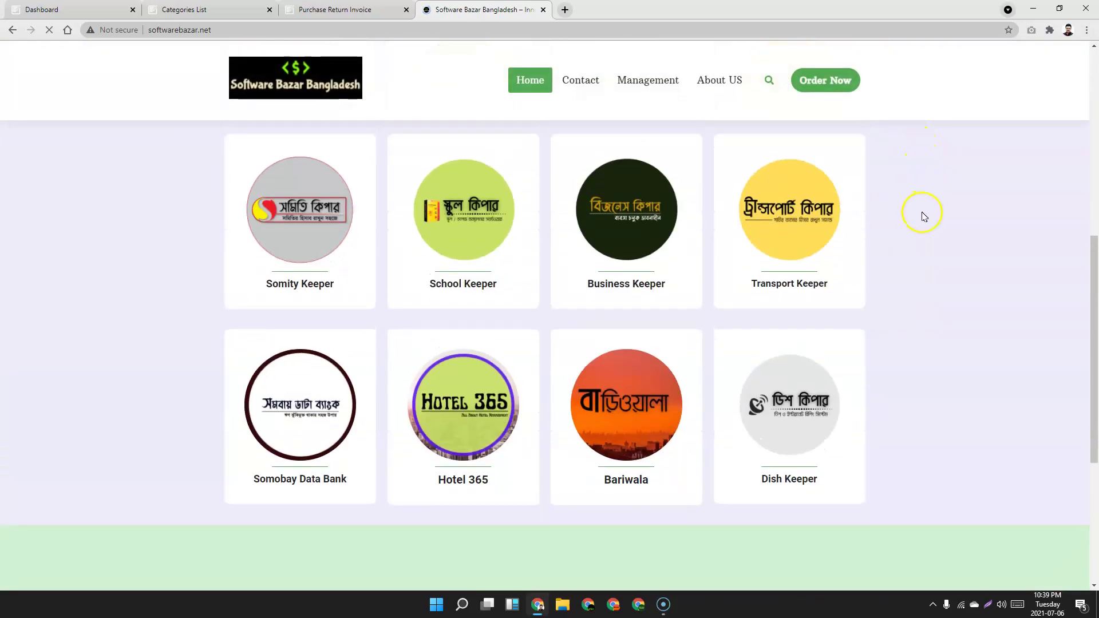
scroll(924, 215, "up", 1)
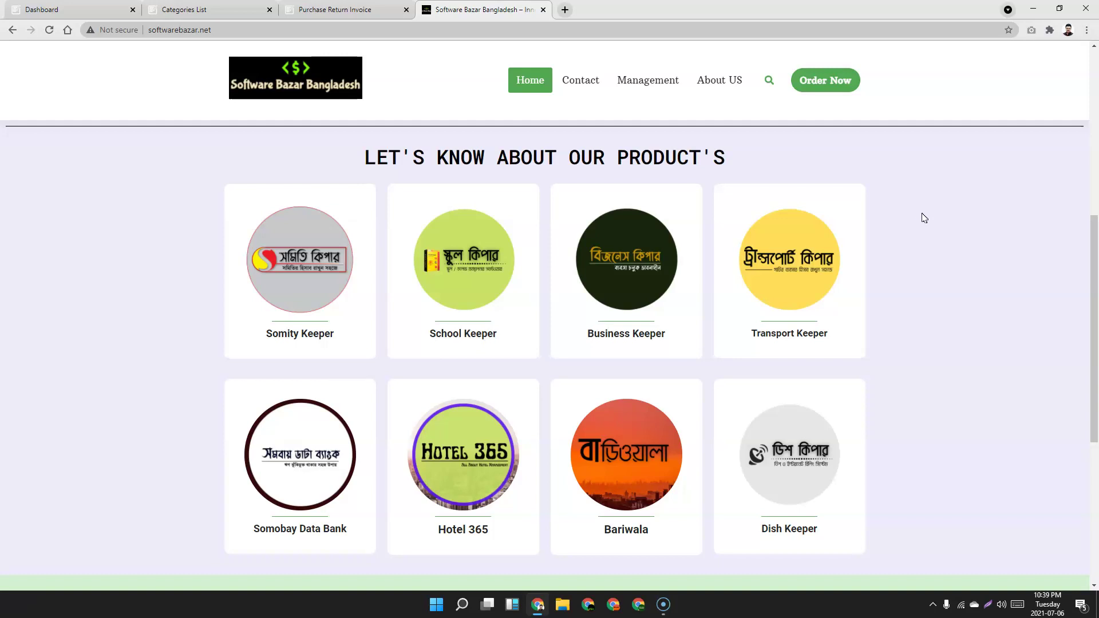
scroll(924, 217, "down", 2)
scroll(924, 218, "up", 4)
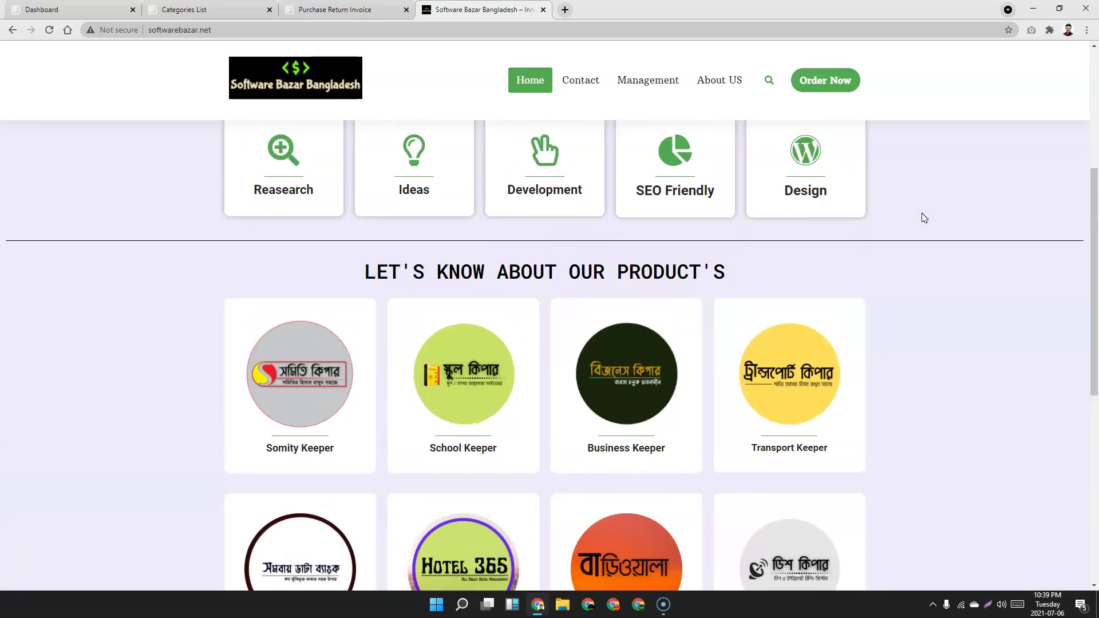
scroll(925, 218, "down", 2)
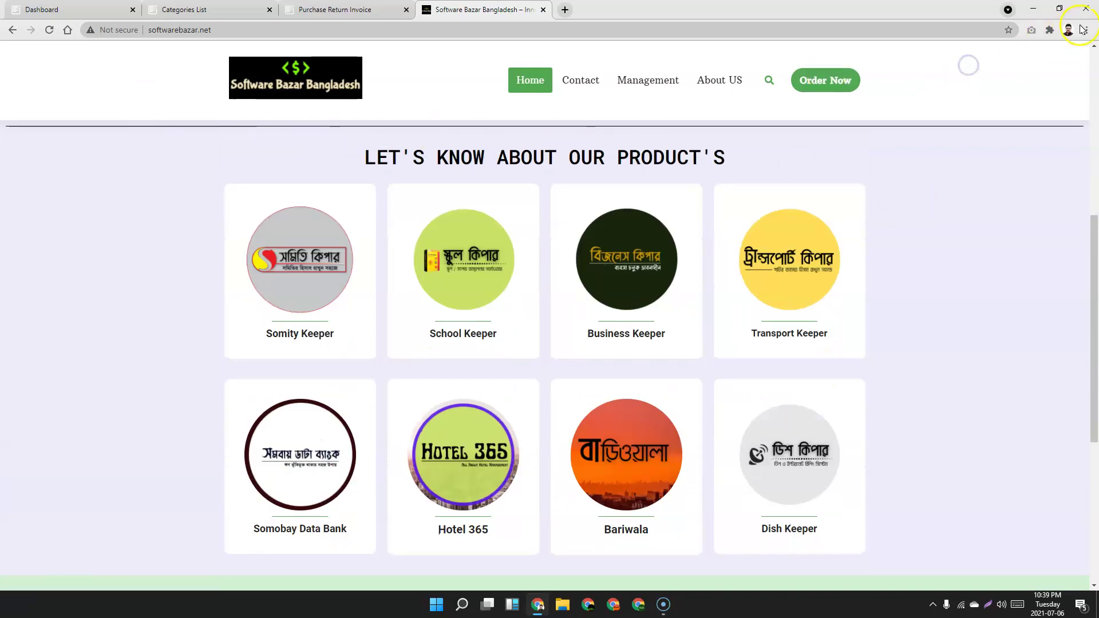
Close Chrome and refresh the desktop showing the Software Bazar product wallpaper.
left_click(1086, 9)
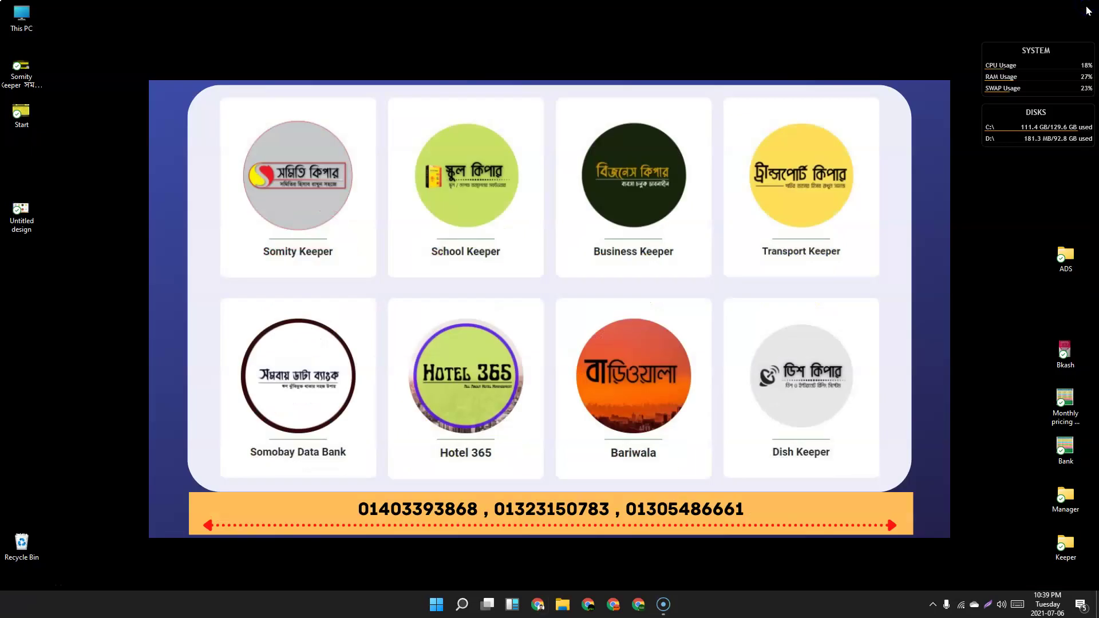
right_click(323, 35)
left_click(392, 70)
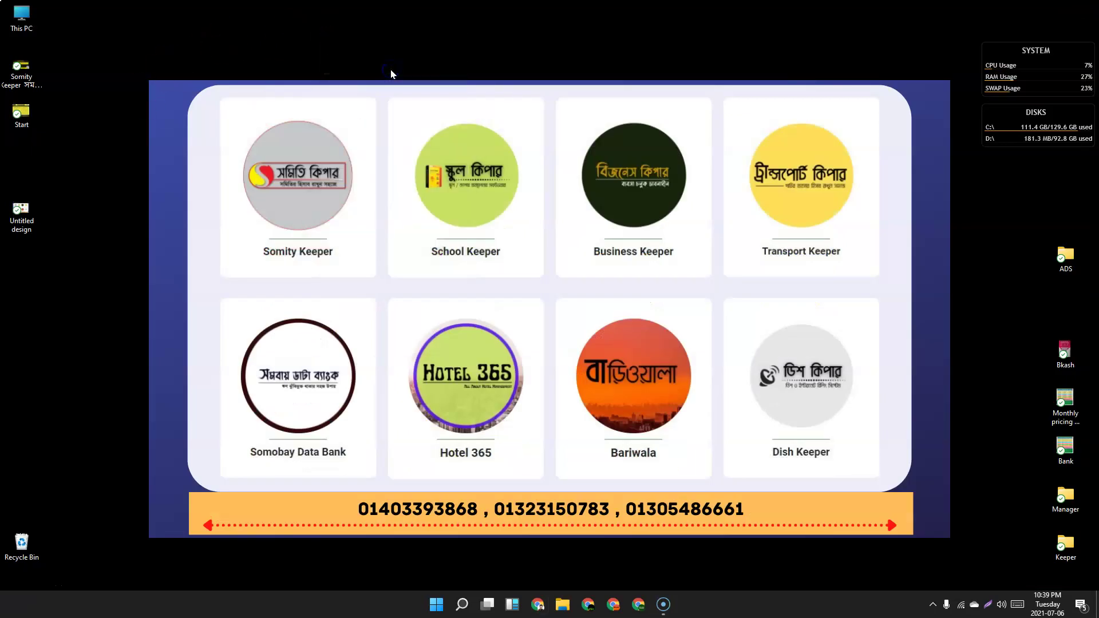